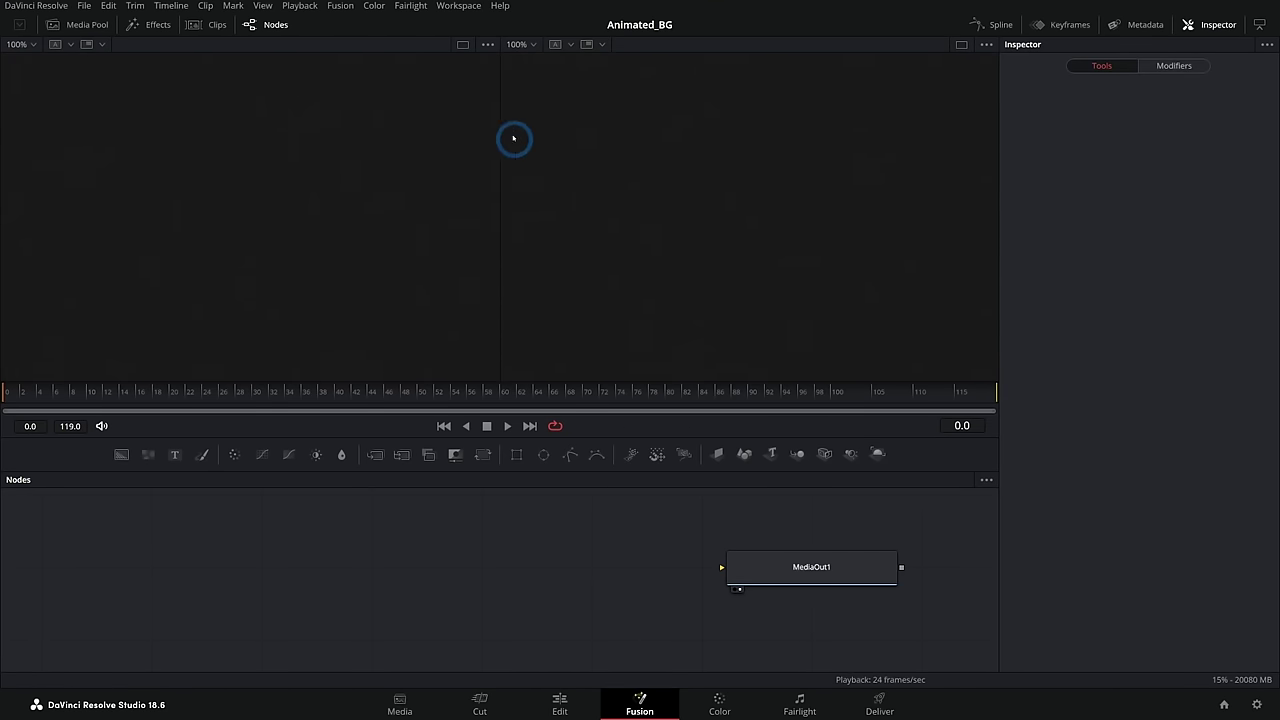
Hide the page navigation bar to free up workspace
{"action": "left_click", "coordinate": [459, 6]}
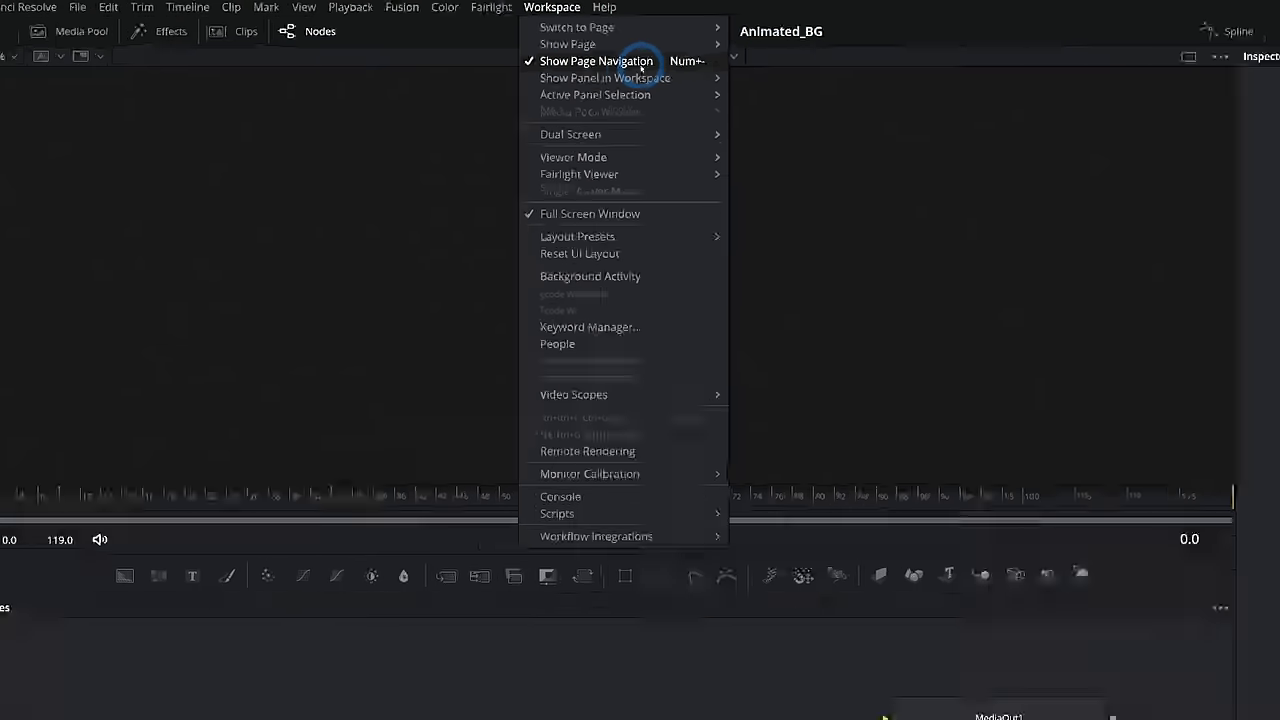
{"action": "left_click", "coordinate": [679, 100]}
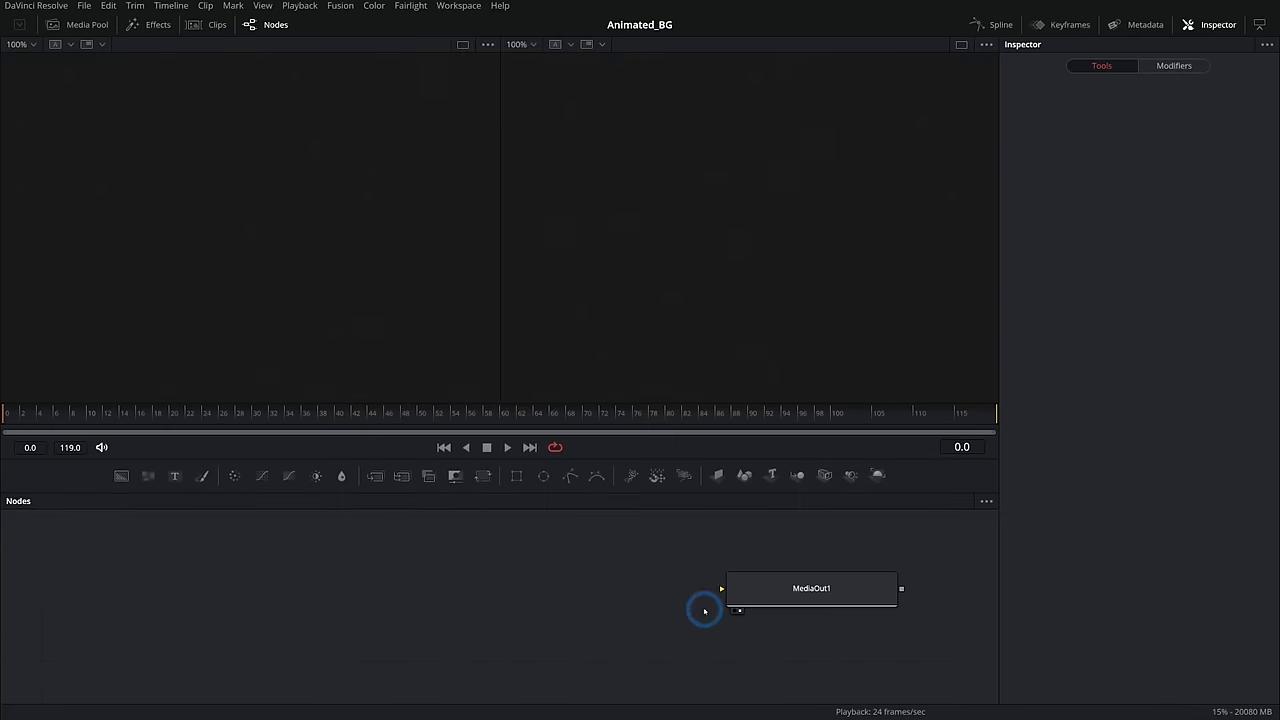
Add a Background node, connect it to MediaOut1, and show the output in a single viewer
{"action": "left_click_drag", "start_coordinate": [121, 476], "coordinate": [324, 606]}
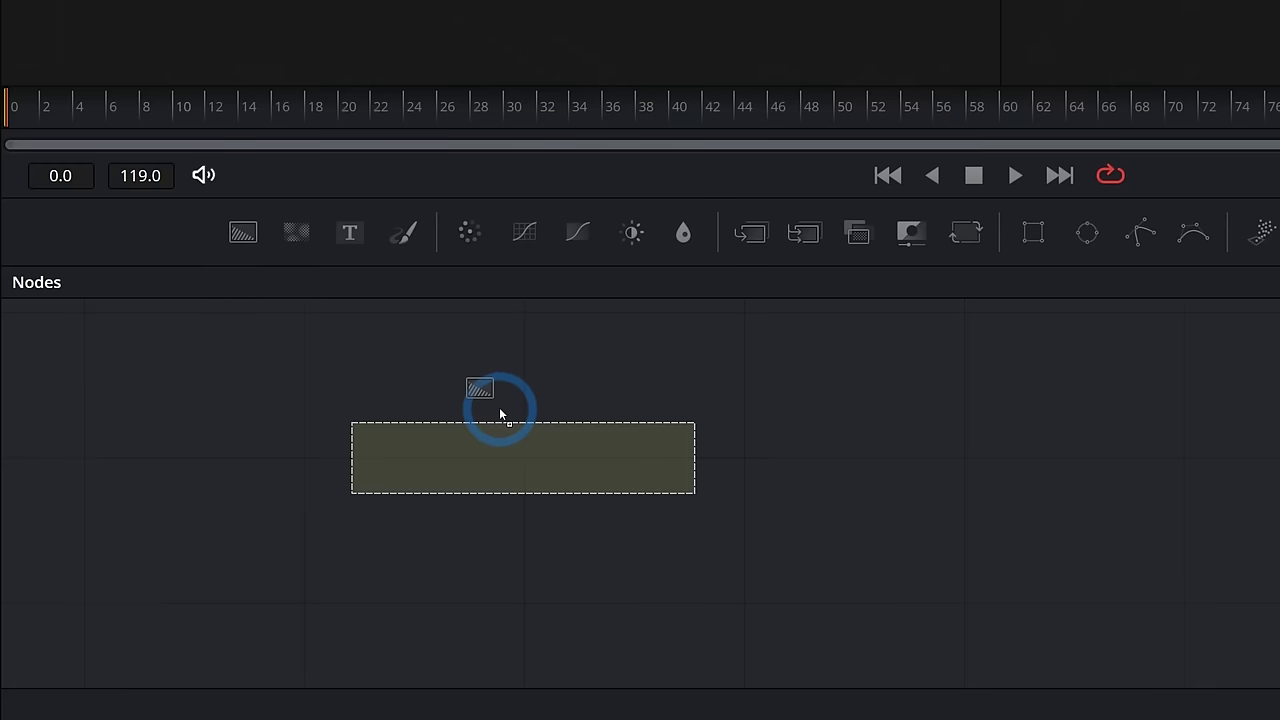
{"action": "left_click_drag", "start_coordinate": [641, 490], "coordinate": [665, 580]}
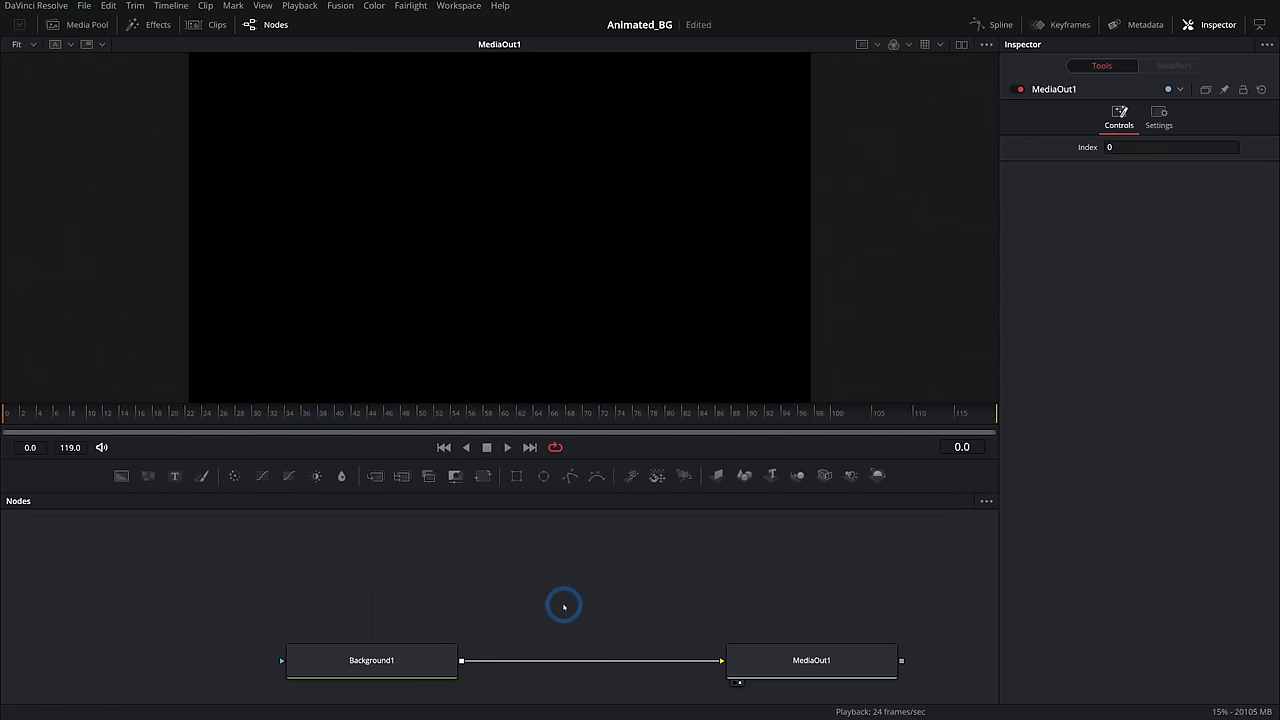
{"action": "left_click_drag", "start_coordinate": [563, 607], "coordinate": [525, 602]}
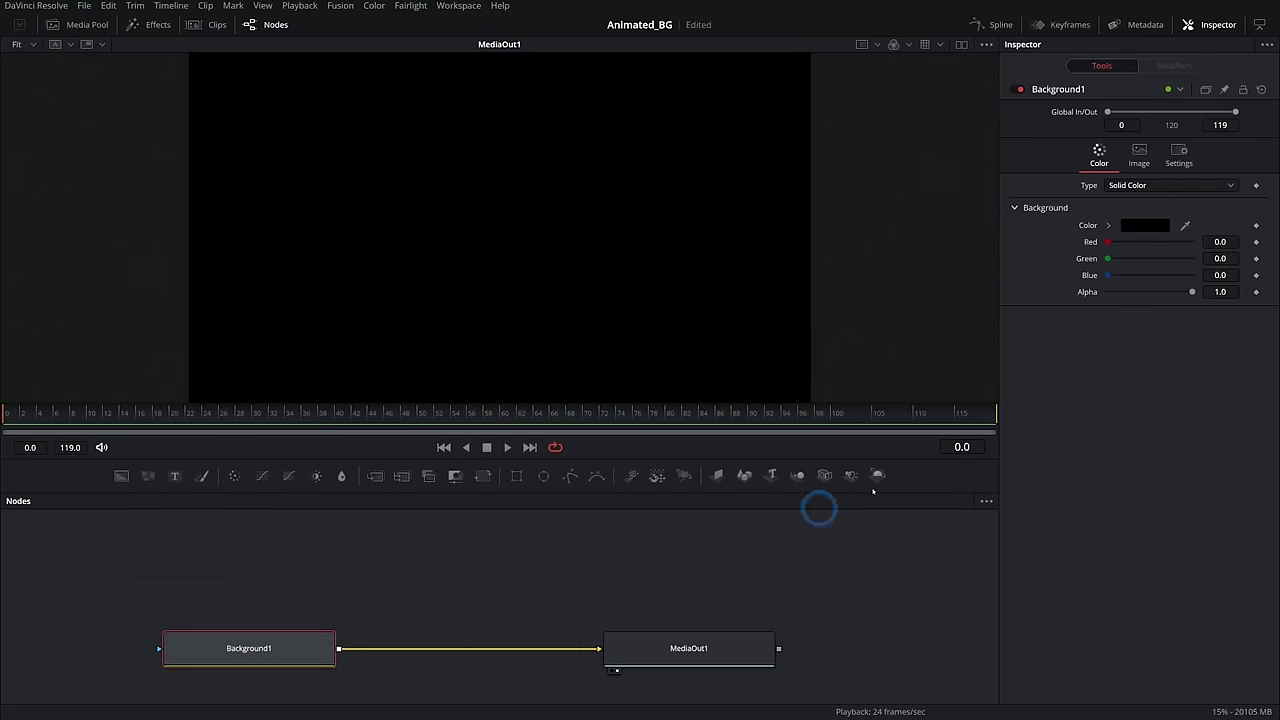
Color Background1 light blue, about hue 0.544, saturation 0.639 and value 0.78, and move MediaOut1 farther away from it
{"action": "left_click", "coordinate": [1108, 225]}
{"action": "left_click", "coordinate": [1222, 283]}
{"action": "left_click_drag", "start_coordinate": [1158, 278], "coordinate": [1175, 255]}
{"action": "left_click_drag", "start_coordinate": [696, 646], "coordinate": [806, 646]}
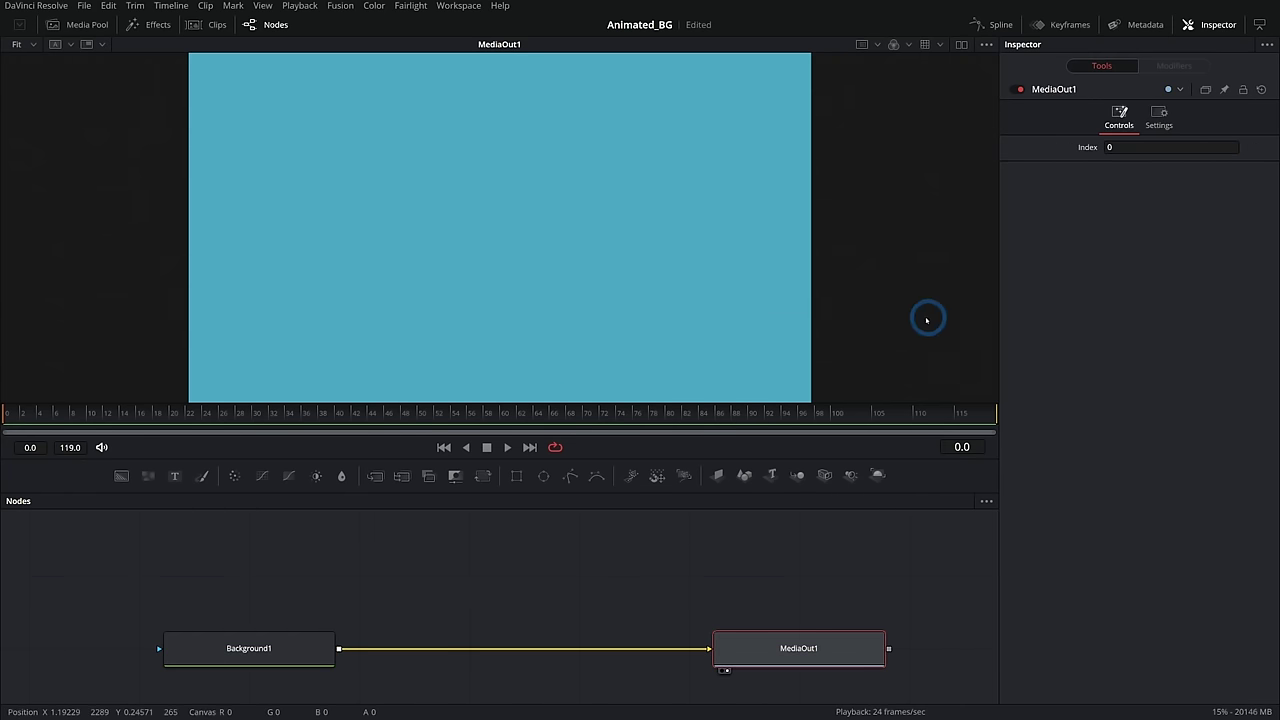
Add a second Background node in bright green, about hue 0.408, saturation 0.867 and value 0.724, and merge it over Background1
{"action": "left_click_drag", "start_coordinate": [121, 475], "coordinate": [432, 590]}
{"action": "left_click", "coordinate": [1226, 270]}
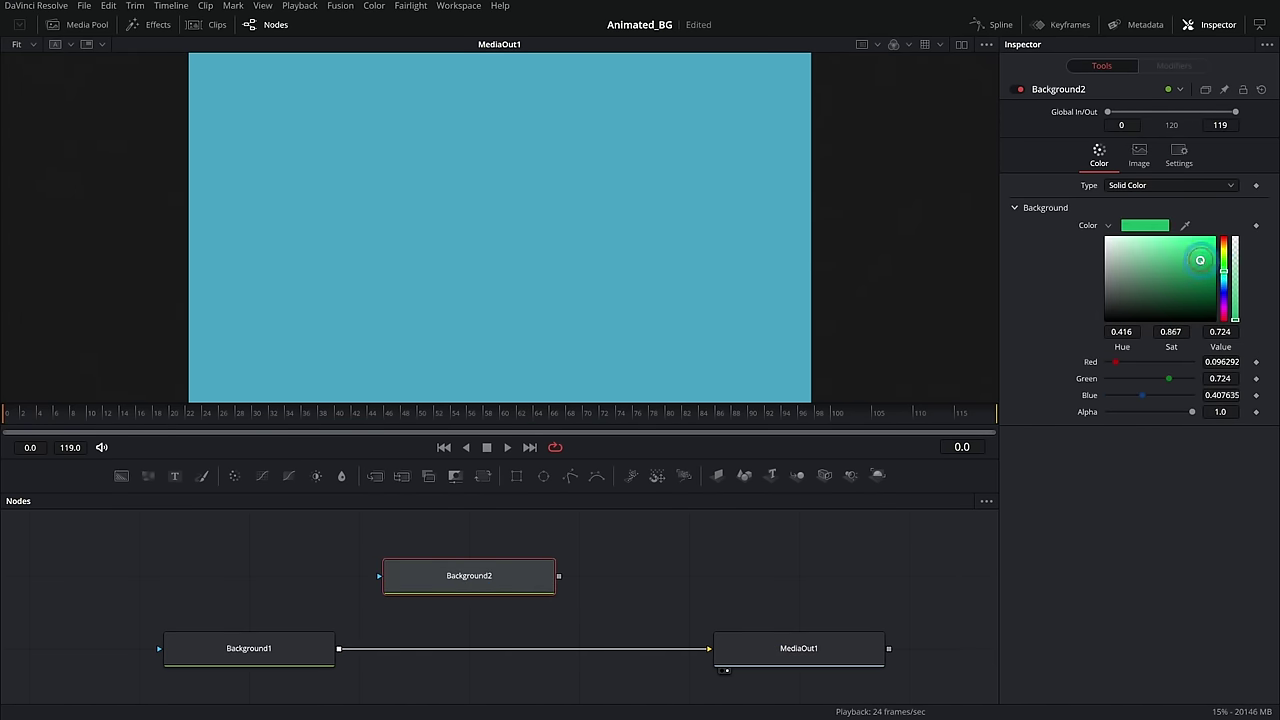
{"action": "left_click_drag", "start_coordinate": [558, 576], "coordinate": [342, 649]}
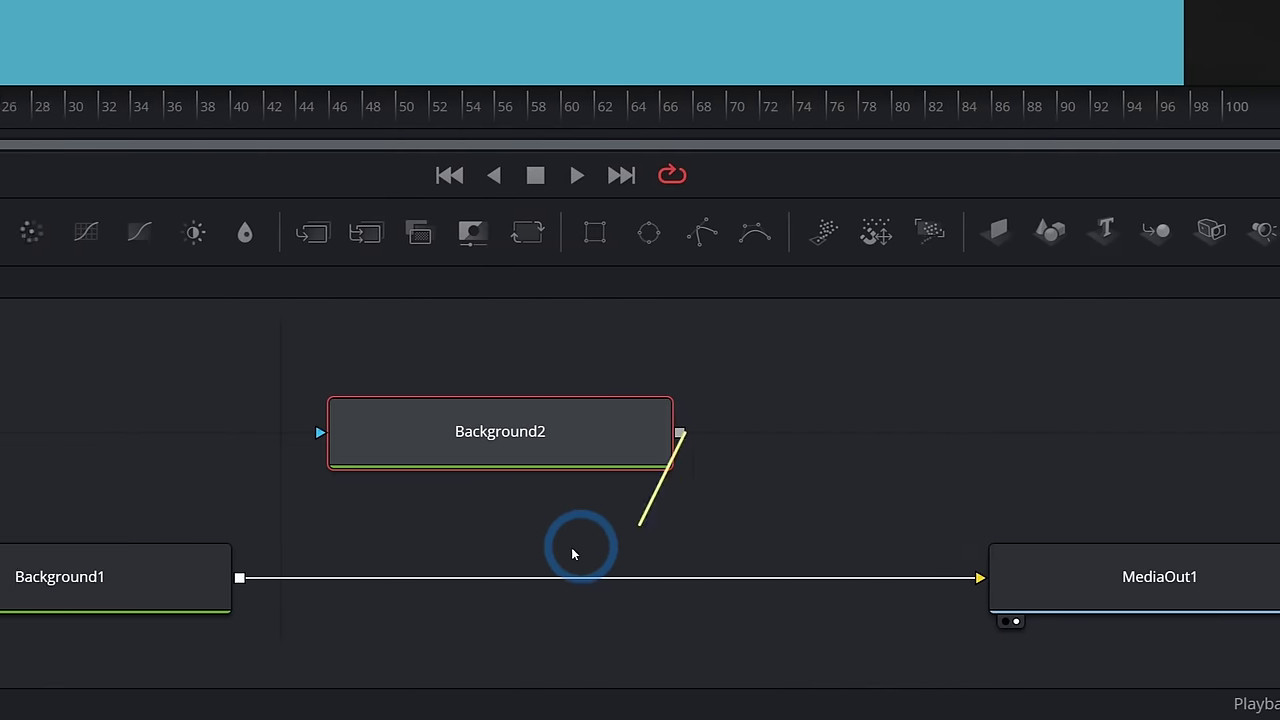
{"action": "left_click_drag", "start_coordinate": [632, 580], "coordinate": [630, 578]}
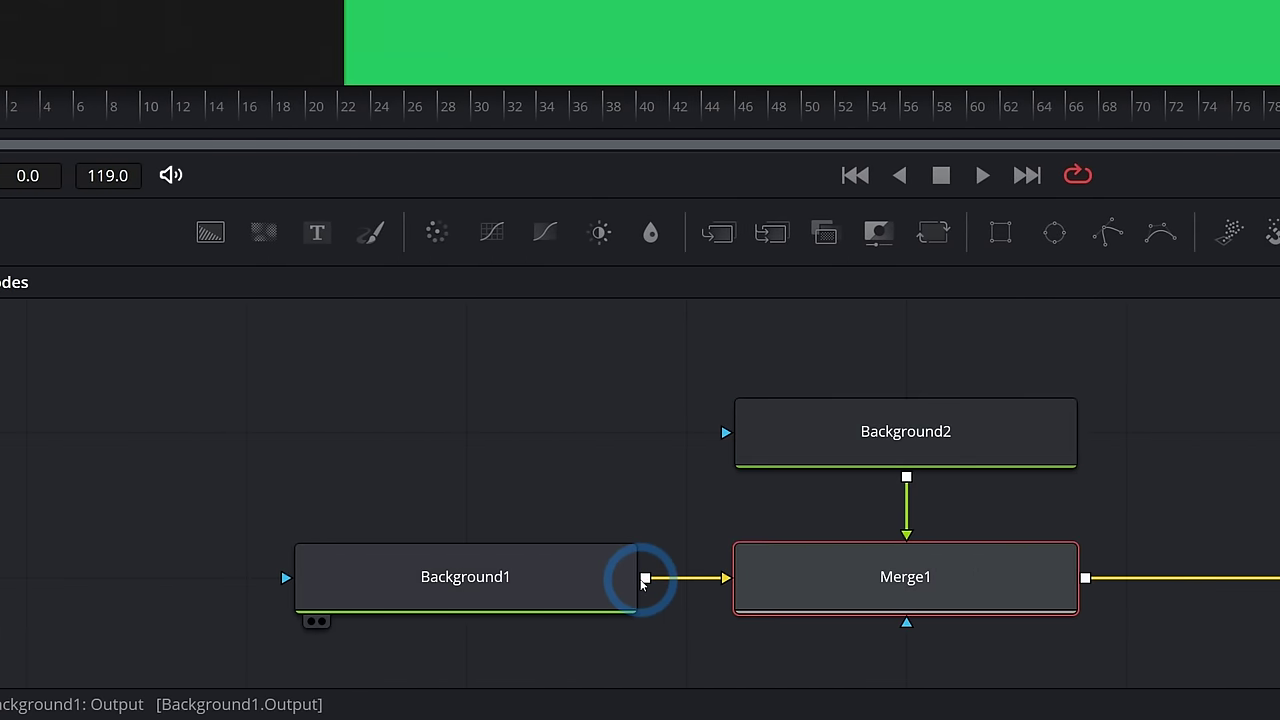
Rename the green background node as Green_BG and the blue one as Blue_BG
{"action": "left_click", "coordinate": [792, 437]}
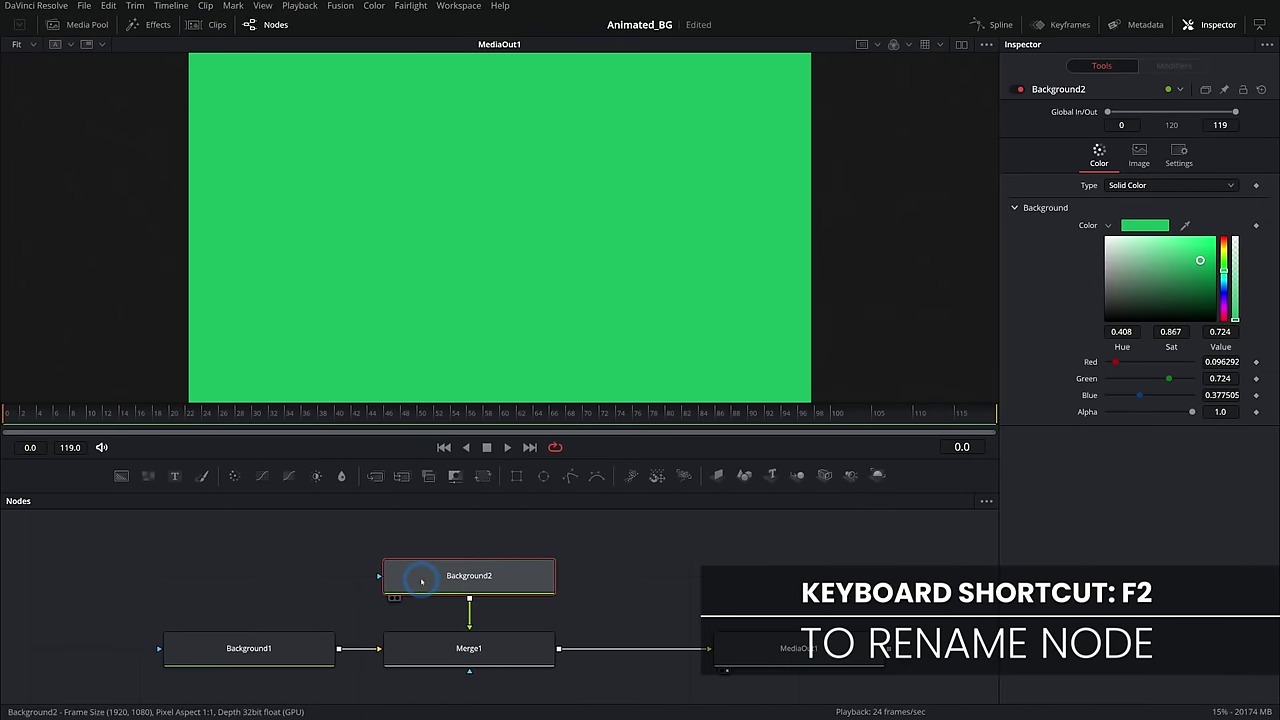
{"action": "key", "text": "F2"}
{"action": "type", "text": "Green_BG"}
{"action": "key", "text": "Return"}
{"action": "left_click", "coordinate": [286, 648]}
{"action": "key", "text": "F2"}
{"action": "type", "text": "Blue_BG"}
{"action": "key", "text": "Return"}
Attach a Polygon mask to Green_BG and draw it as a rolling hill spanning the lower part of the frame
{"action": "left_click", "coordinate": [510, 570]}
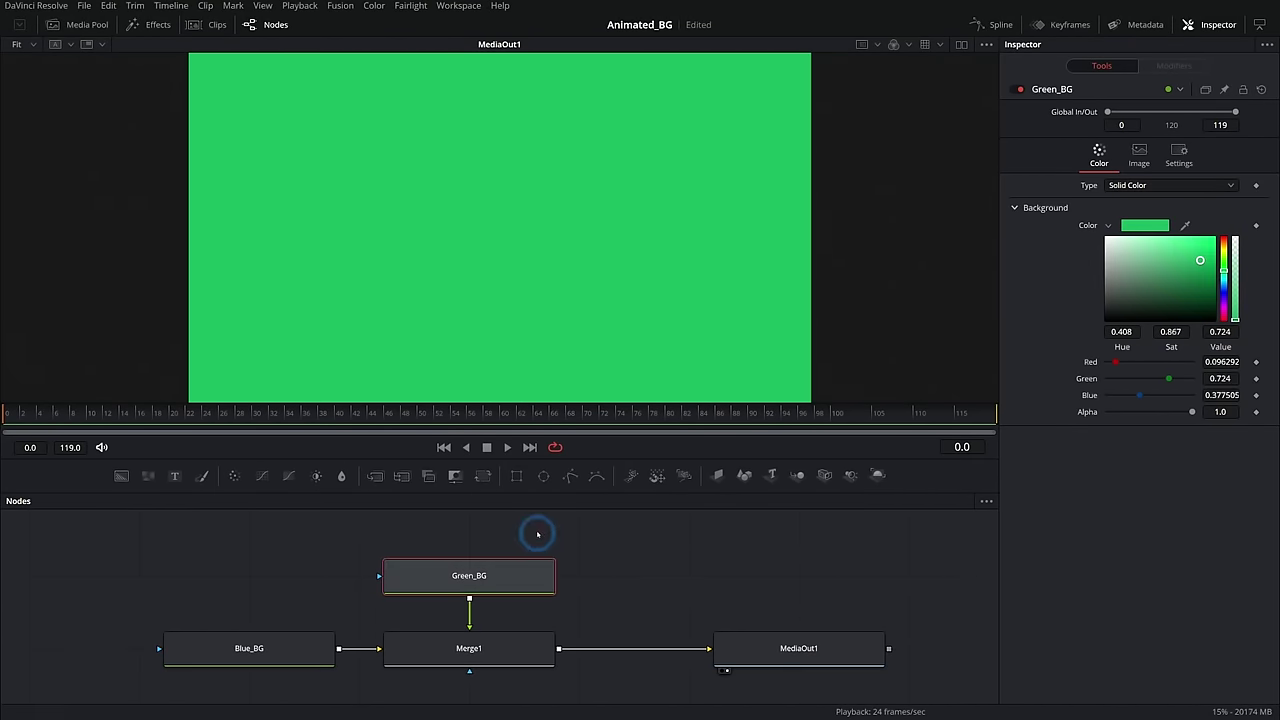
{"action": "mouse_move", "coordinate": [522, 533]}
{"action": "left_mouse_down"}
{"action": "mouse_move", "coordinate": [463, 537]}
{"action": "mouse_move", "coordinate": [480, 545]}
{"action": "mouse_move", "coordinate": [471, 632]}
{"action": "left_mouse_up"}
{"action": "left_click", "coordinate": [157, 283]}
{"action": "left_click", "coordinate": [347, 216]}
{"action": "left_click", "coordinate": [545, 262]}
{"action": "left_click", "coordinate": [726, 279]}
{"action": "left_click", "coordinate": [831, 283]}
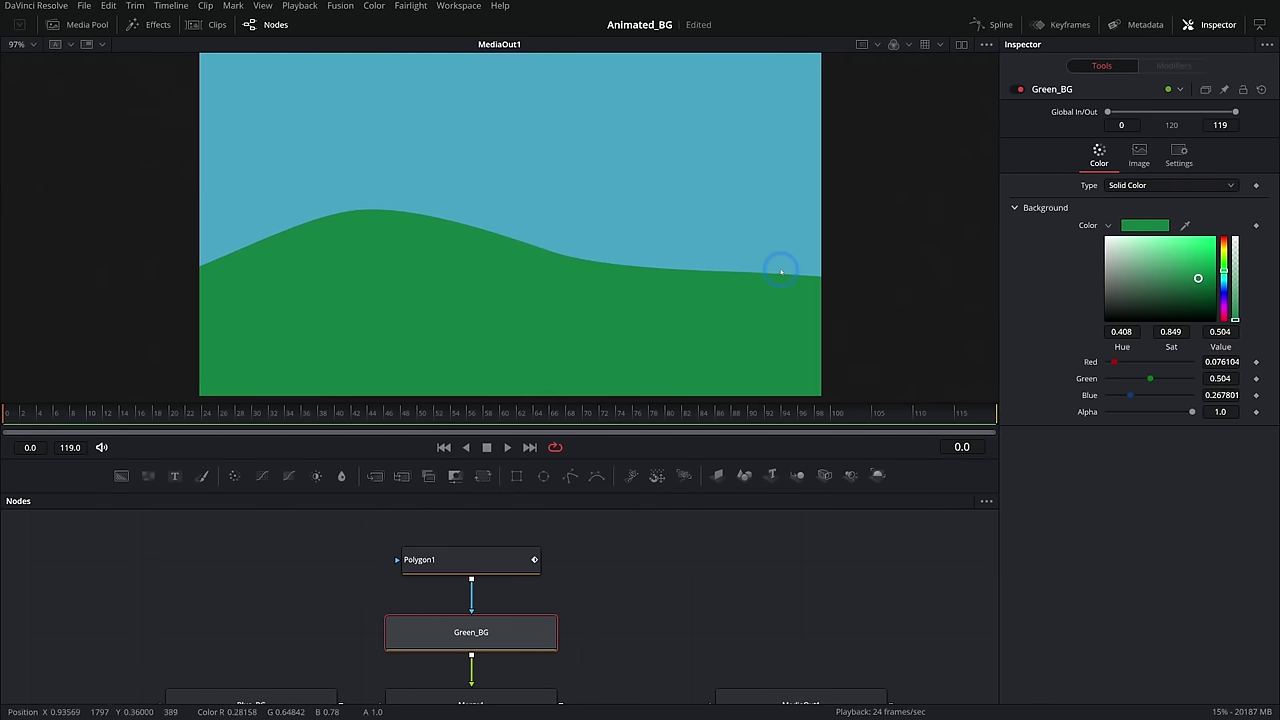
Bring Cabin_a.png from the media pool into the node graph and merge it over the hill scene between Merge1 and MediaOut1
{"action": "left_click_drag", "start_coordinate": [620, 614], "coordinate": [488, 597]}
{"action": "left_click_drag", "start_coordinate": [545, 663], "coordinate": [875, 661]}
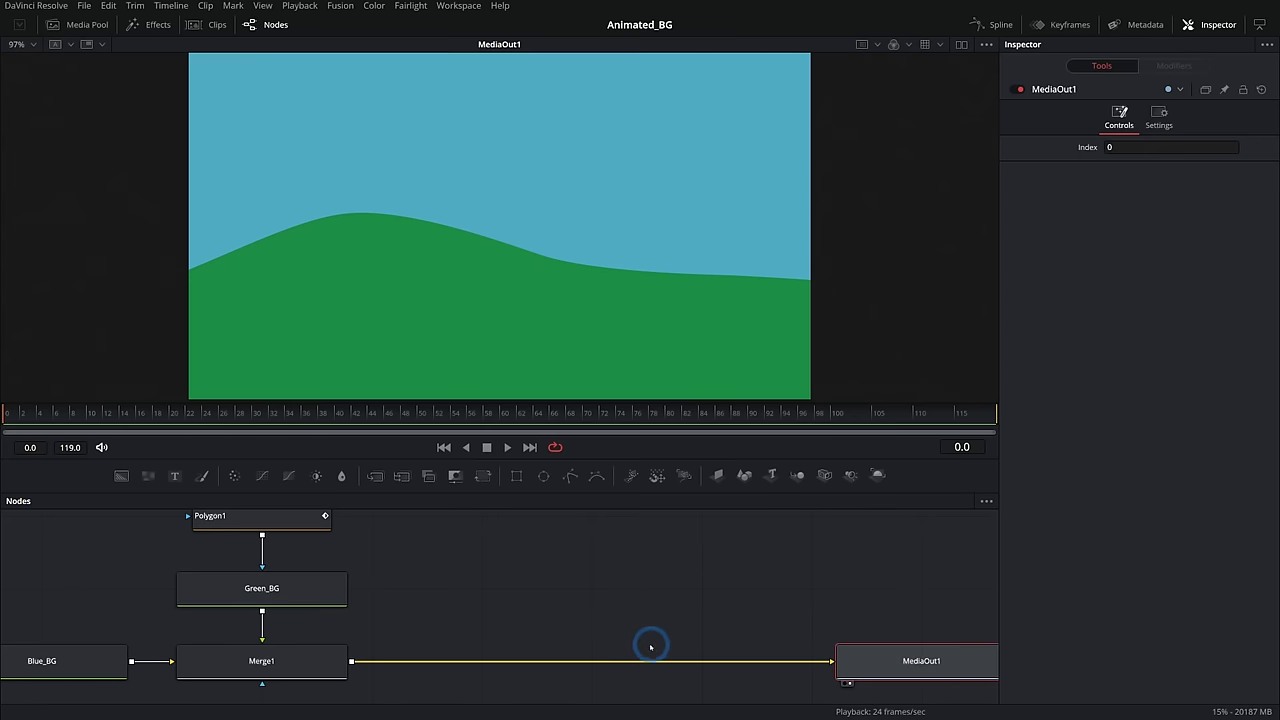
{"action": "left_click", "coordinate": [88, 25]}
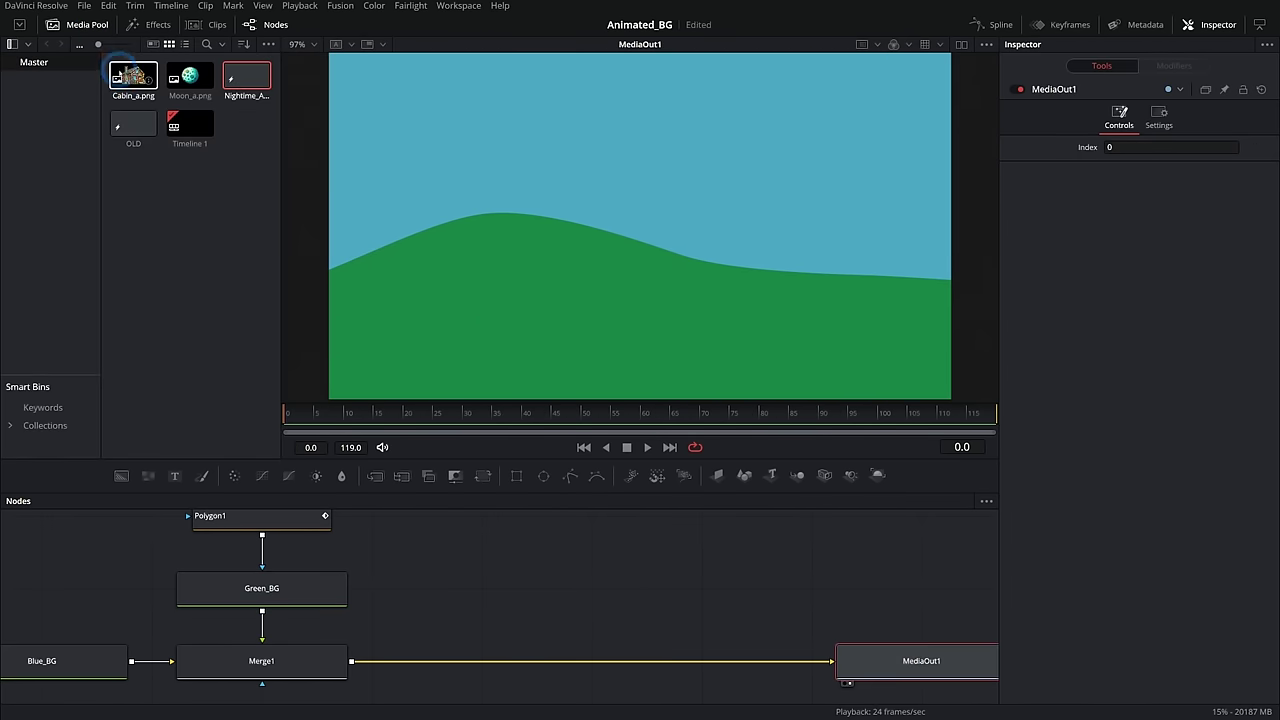
{"action": "left_click_drag", "start_coordinate": [246, 80], "coordinate": [545, 585]}
{"action": "left_click", "coordinate": [85, 24]}
{"action": "left_click_drag", "start_coordinate": [681, 589], "coordinate": [352, 664]}
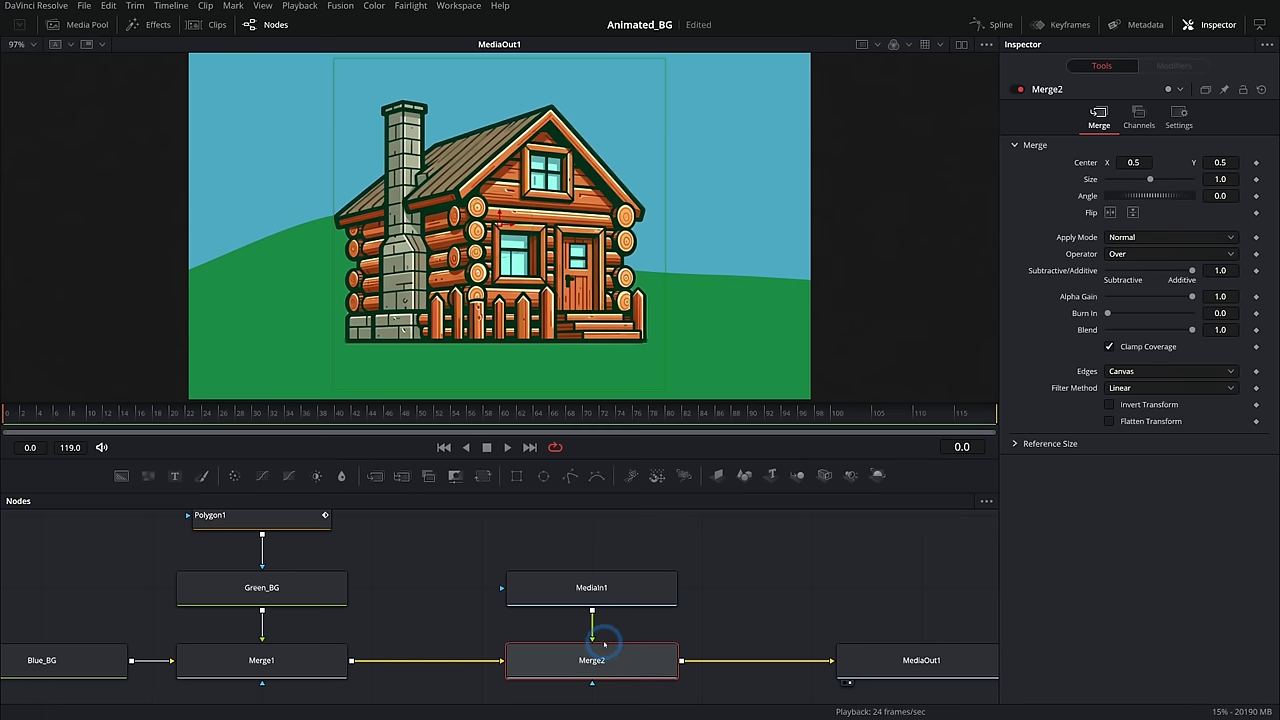
Insert a Transform node between the cabin image and its merge, and rename the cabin's MediaIn1 node as Cabin_MI
{"action": "left_click_drag", "start_coordinate": [482, 475], "coordinate": [622, 585]}
{"action": "left_click", "coordinate": [620, 529]}
{"action": "left_click_drag", "start_coordinate": [725, 557], "coordinate": [720, 583]}
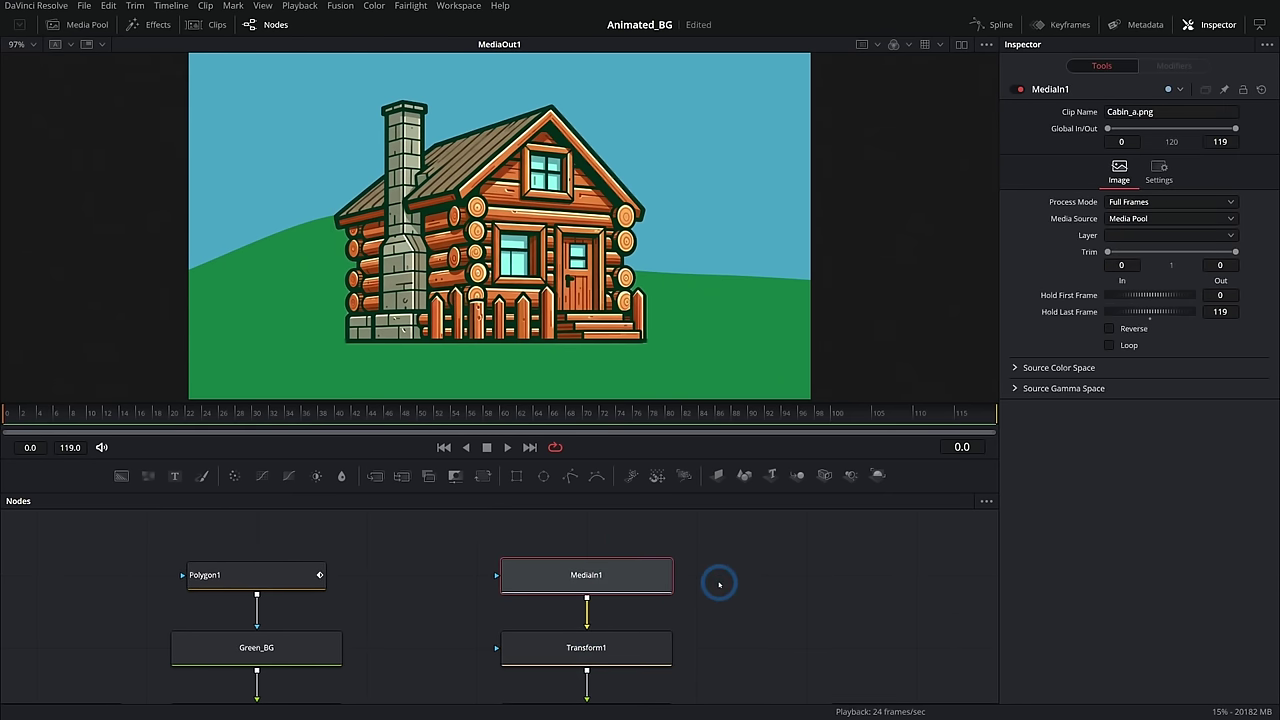
{"action": "key", "text": "F2"}
{"action": "type", "text": "Cabin_M"}
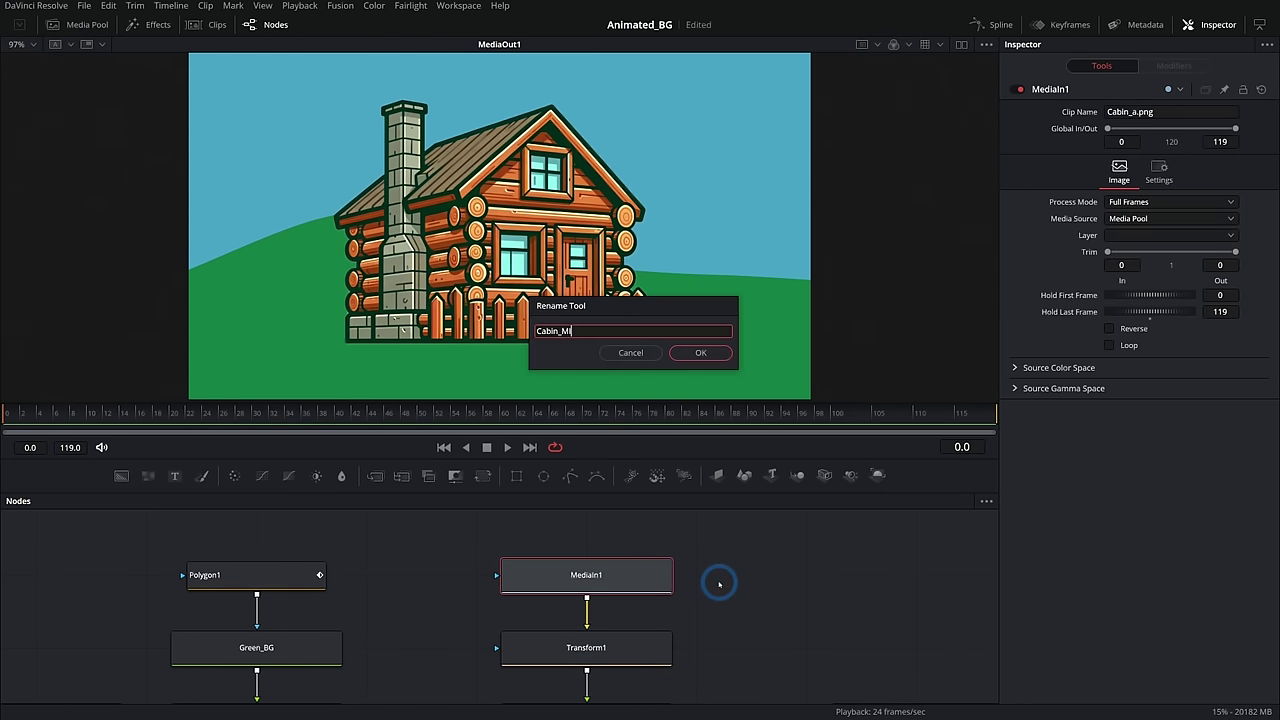
{"action": "type", "text": "I"}
{"action": "key", "text": "Return"}
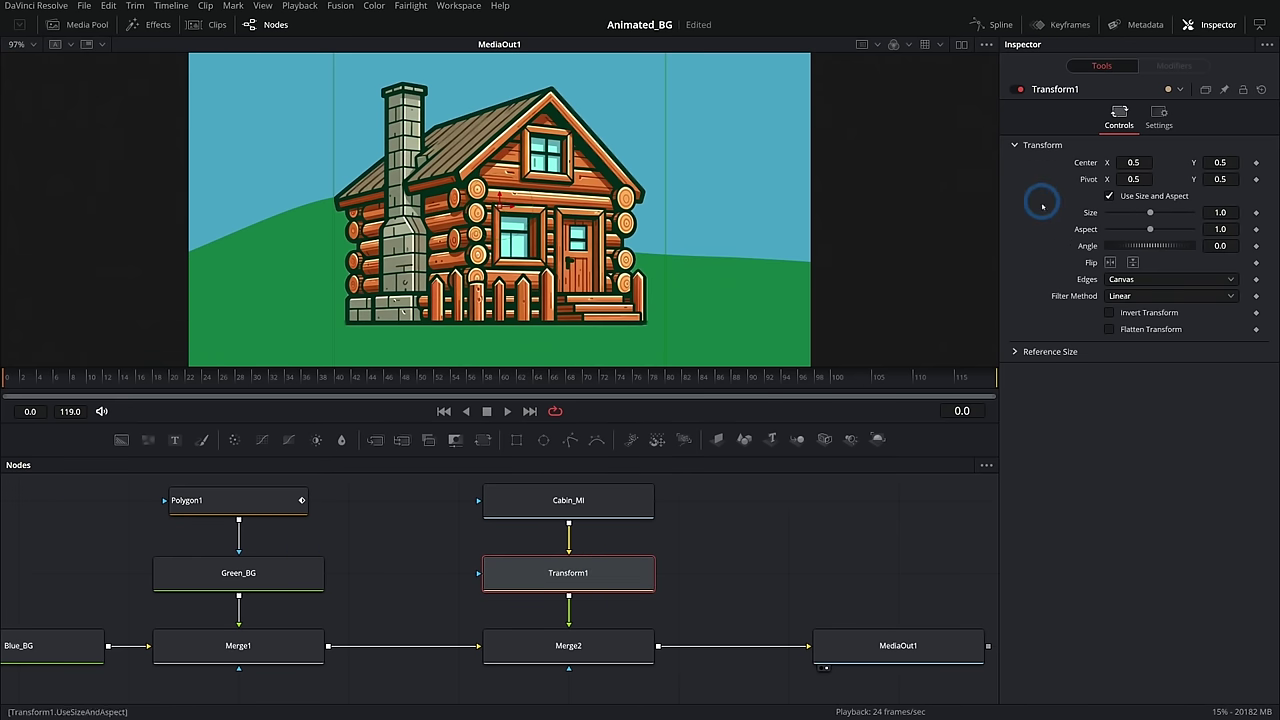
Scale the cabin to 0.48 and place it on the hill at about X 0.293, Y 0.510
{"action": "left_click_drag", "start_coordinate": [1150, 212], "coordinate": [1128, 212]}
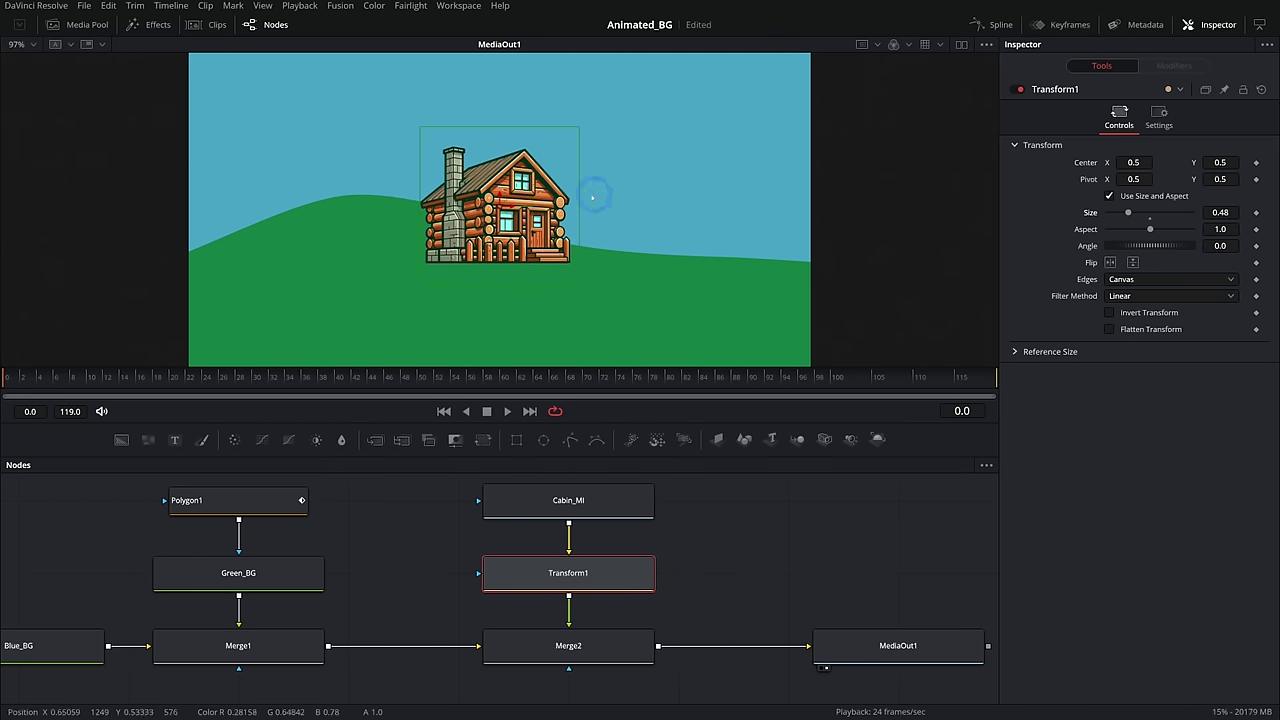
{"action": "left_click_drag", "start_coordinate": [497, 205], "coordinate": [369, 202]}
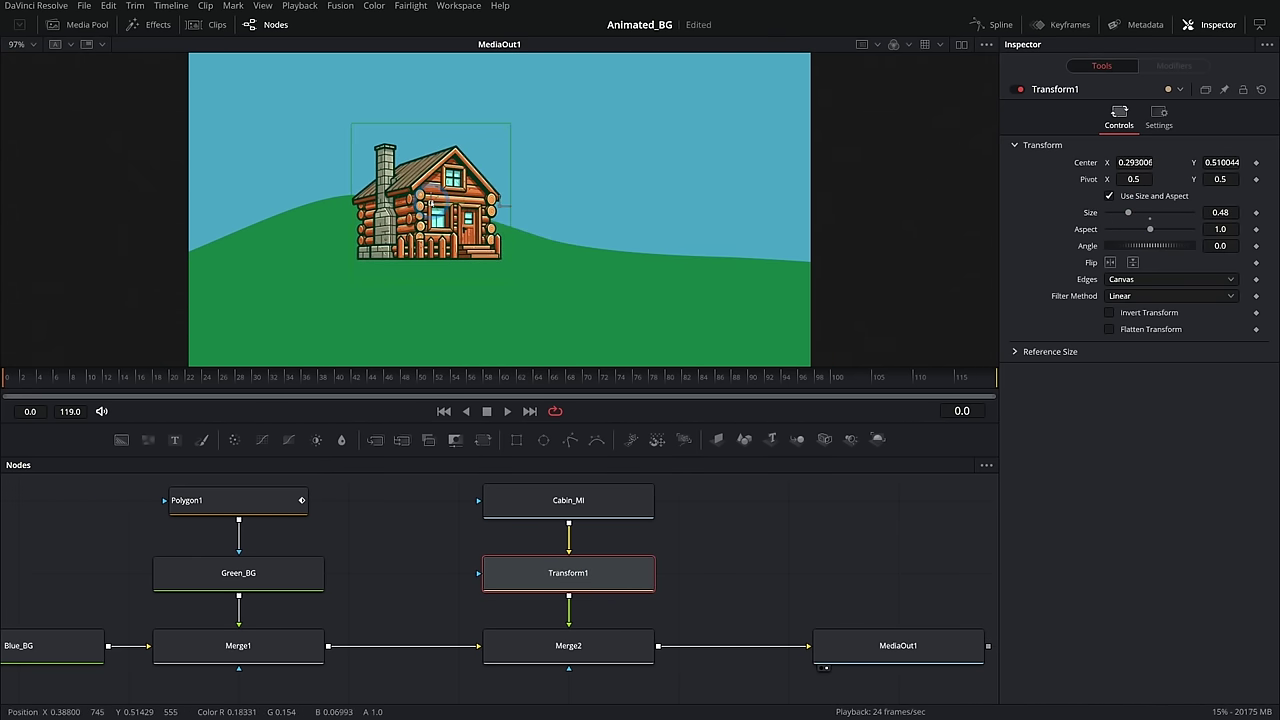
{"action": "left_click", "coordinate": [702, 575]}
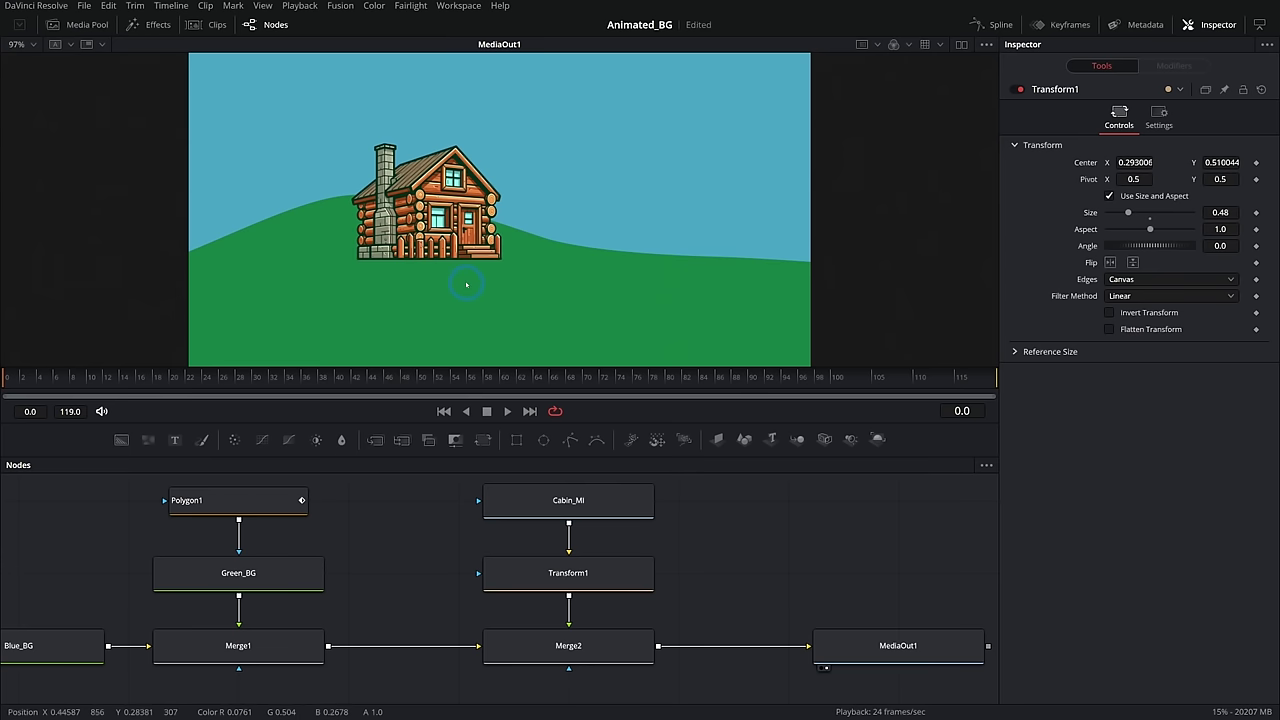
Move Blue_BG farther from Merge1 to make room for another element between them
{"action": "left_click_drag", "start_coordinate": [385, 543], "coordinate": [792, 536]}
{"action": "left_click_drag", "start_coordinate": [352, 641], "coordinate": [143, 646]}
{"action": "left_click_drag", "start_coordinate": [477, 568], "coordinate": [625, 577]}
{"action": "left_click", "coordinate": [737, 261]}
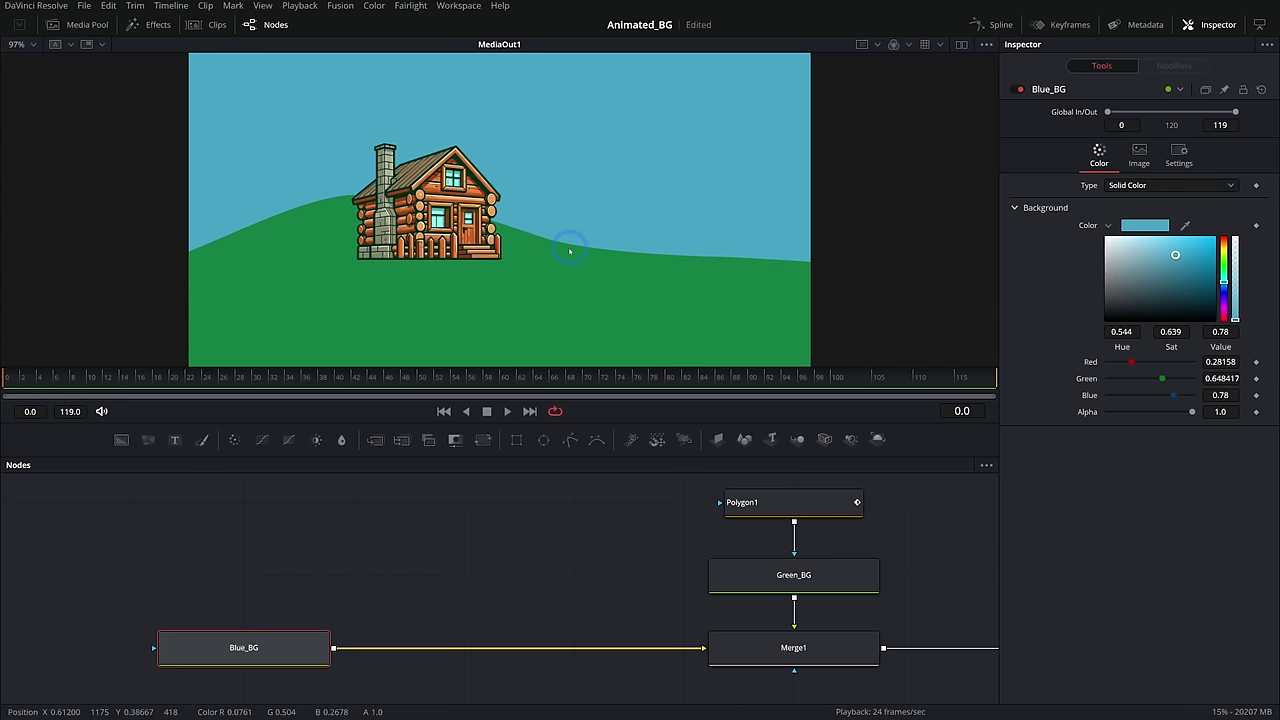
Add a light gray Background node of value 0.819 named White_BG and merge it over Blue_BG
{"action": "left_click_drag", "start_coordinate": [121, 439], "coordinate": [464, 592]}
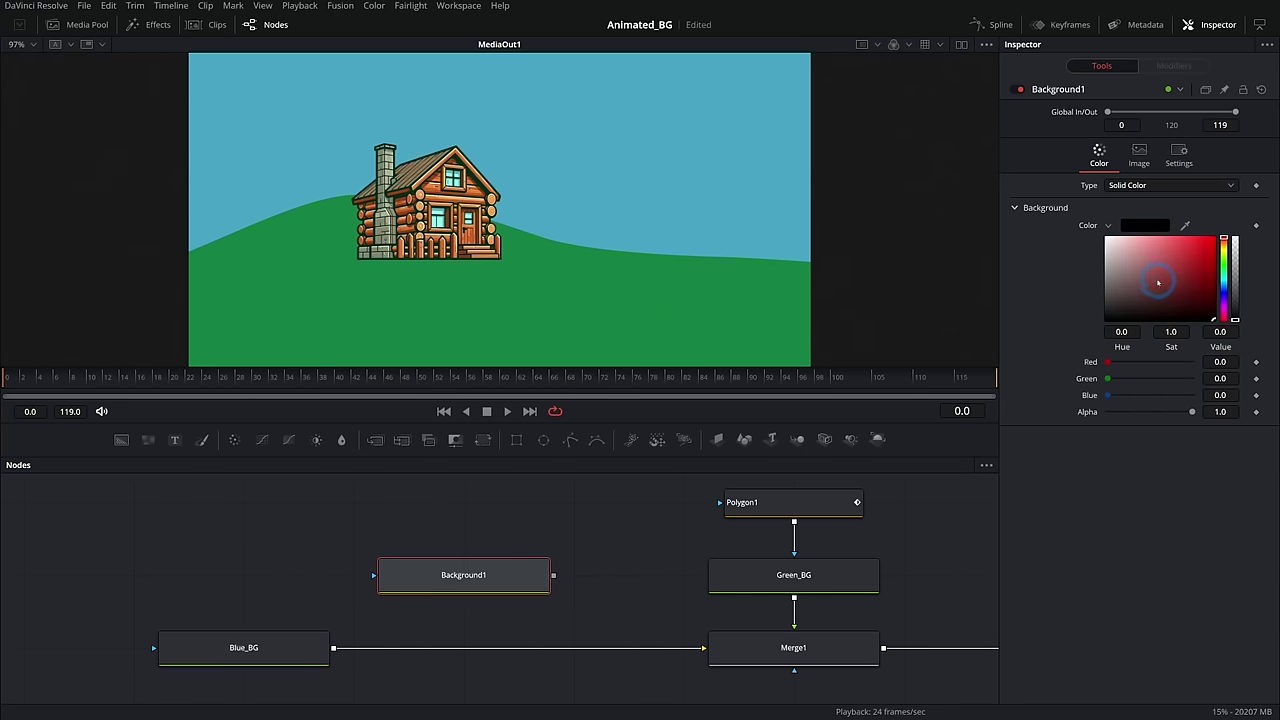
{"action": "left_click_drag", "start_coordinate": [1158, 283], "coordinate": [1050, 254]}
{"action": "left_click", "coordinate": [510, 580]}
{"action": "key", "text": "F2"}
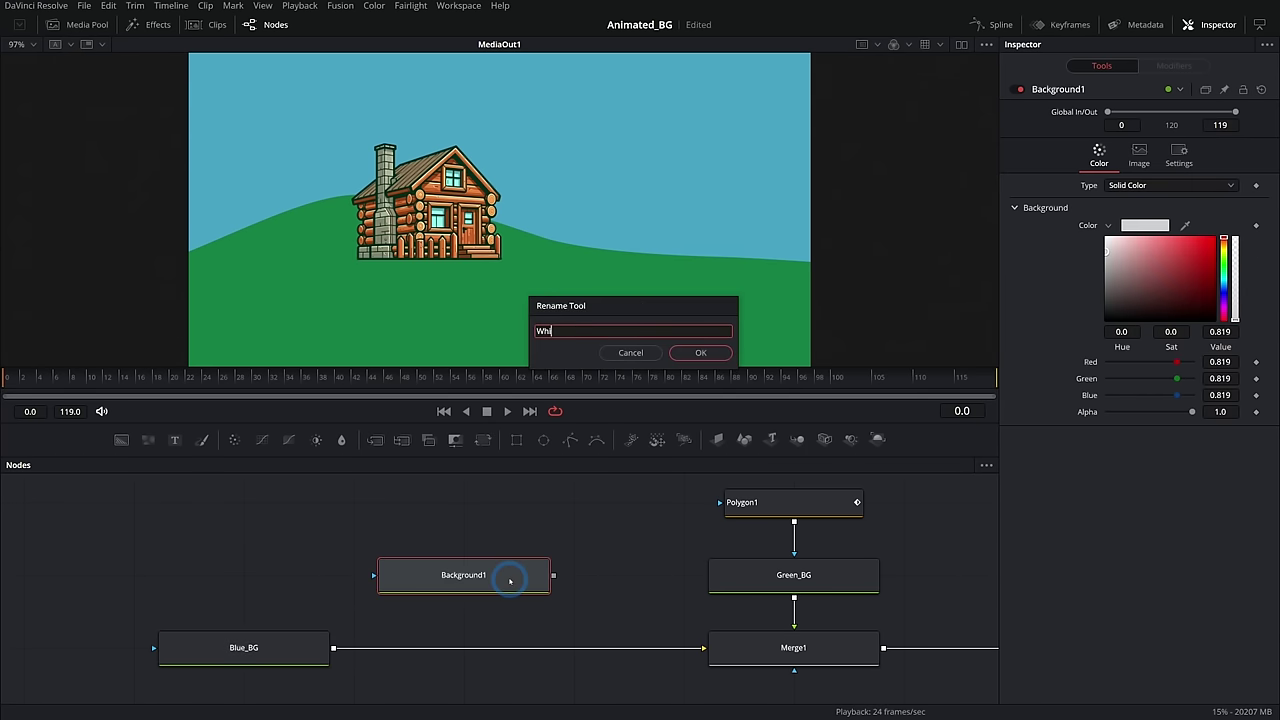
{"action": "type", "text": "White_BG"}
{"action": "key", "text": "Return"}
{"action": "left_click_drag", "start_coordinate": [553, 575], "coordinate": [330, 646]}
Mask White_BG with a polygon drawn as a puffy, flat-bottomed cloud, and move it into the sky to the left of the cabin
{"action": "left_click", "coordinate": [508, 634]}
{"action": "left_click", "coordinate": [570, 441]}
{"action": "left_click_drag", "start_coordinate": [570, 443], "coordinate": [459, 517]}
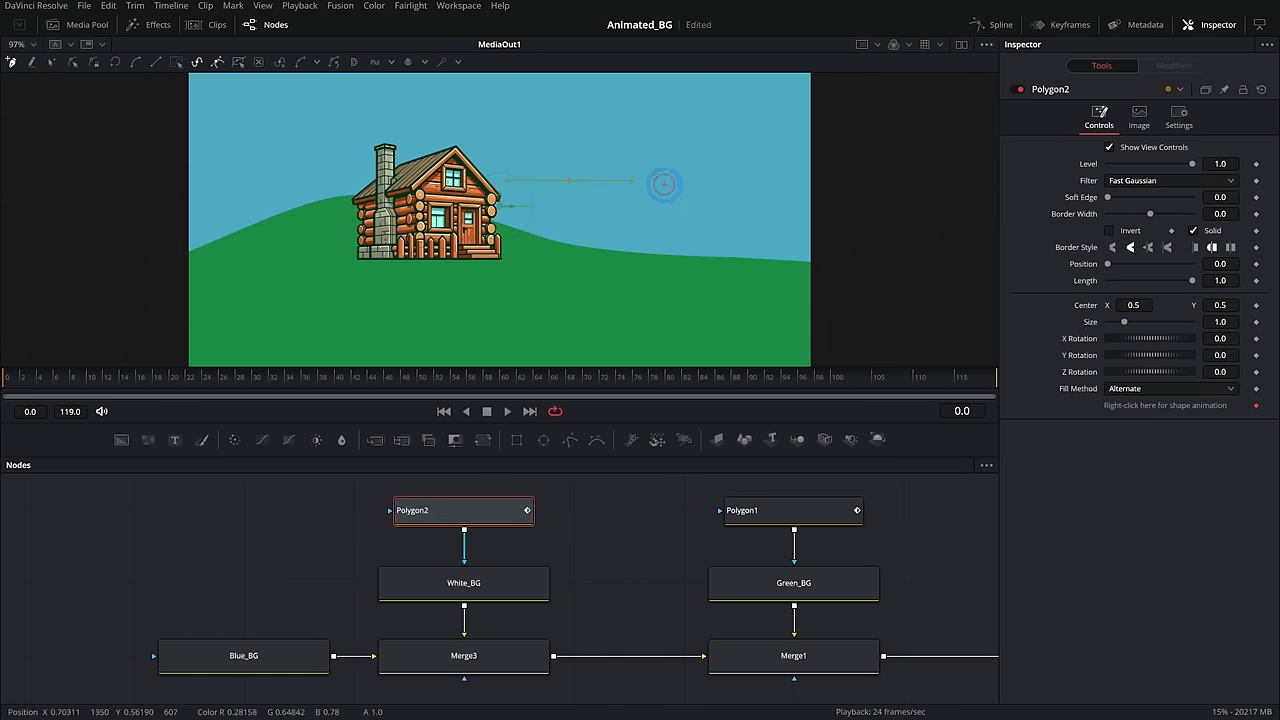
{"action": "left_click_drag", "start_coordinate": [617, 142], "coordinate": [613, 140]}
{"action": "left_click", "coordinate": [569, 177]}
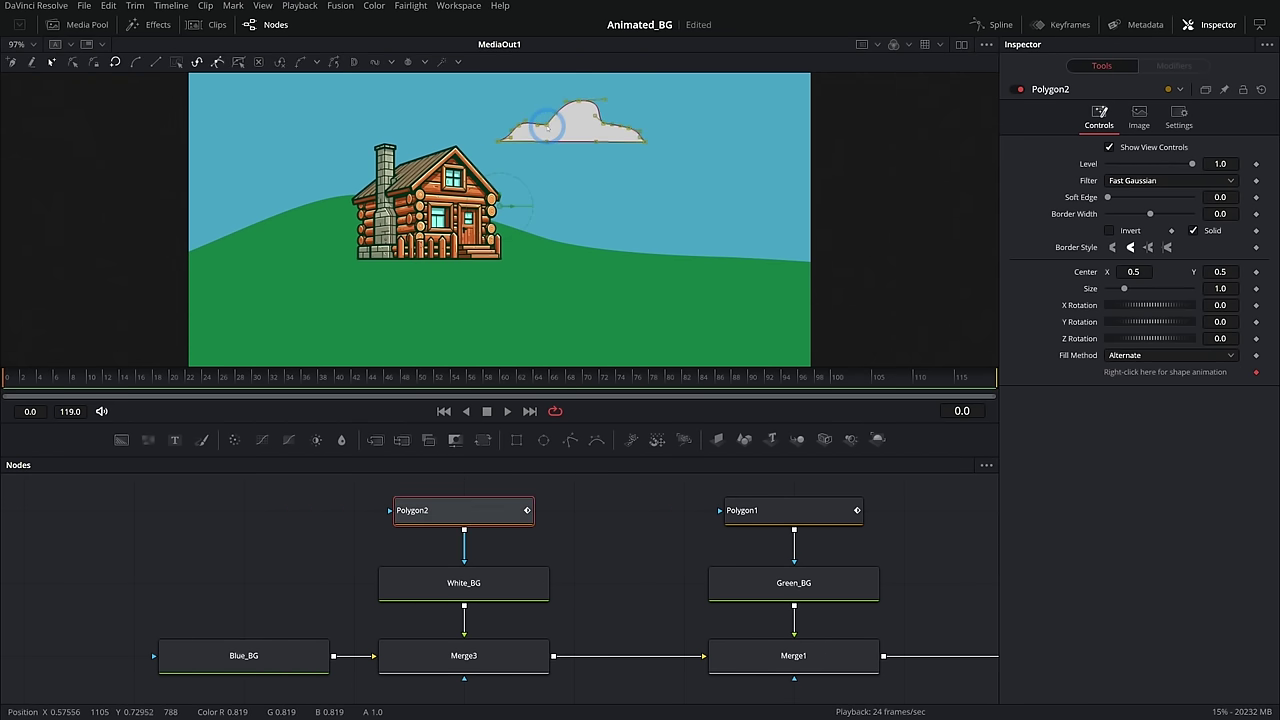
{"action": "left_click_drag", "start_coordinate": [546, 126], "coordinate": [253, 131]}
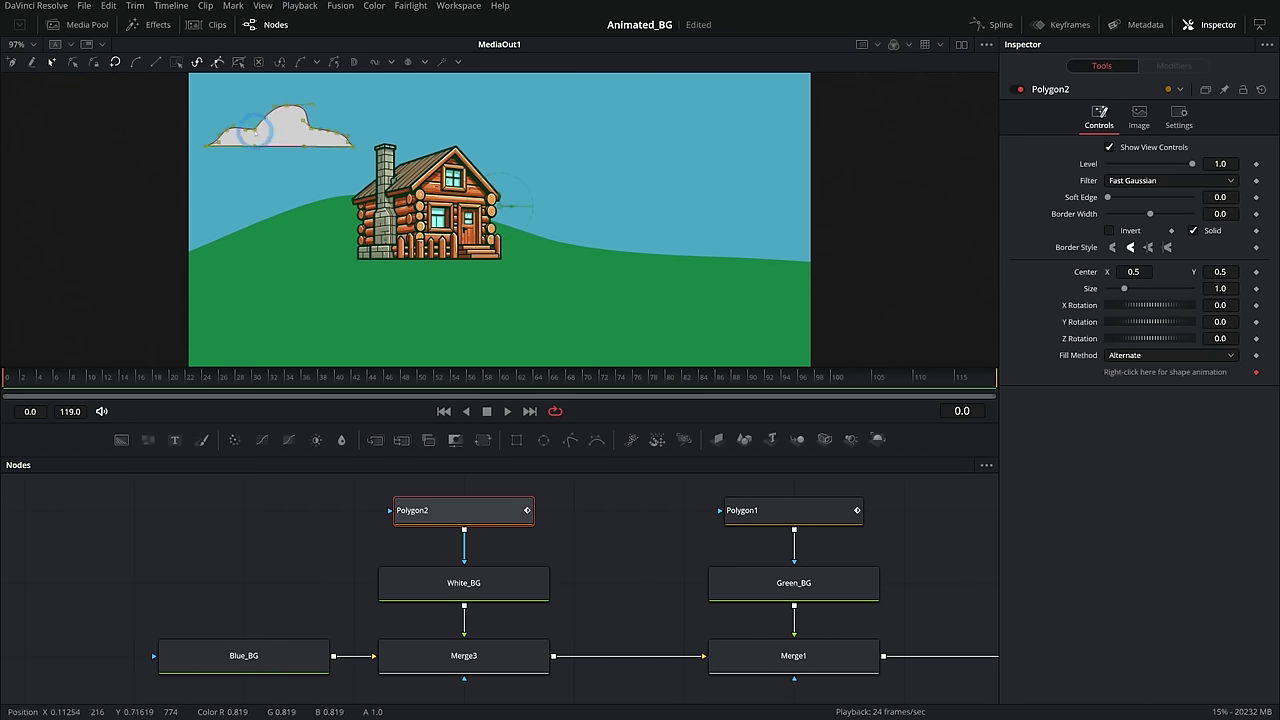
{"action": "left_click", "coordinate": [600, 589]}
Make room after the cloud nodes, add a yellow Background node named Yellow_BG with hue 0.152, and merge it after Merge3
{"action": "left_click_drag", "start_coordinate": [590, 484], "coordinate": [130, 700]}
{"action": "left_click_drag", "start_coordinate": [500, 614], "coordinate": [308, 651]}
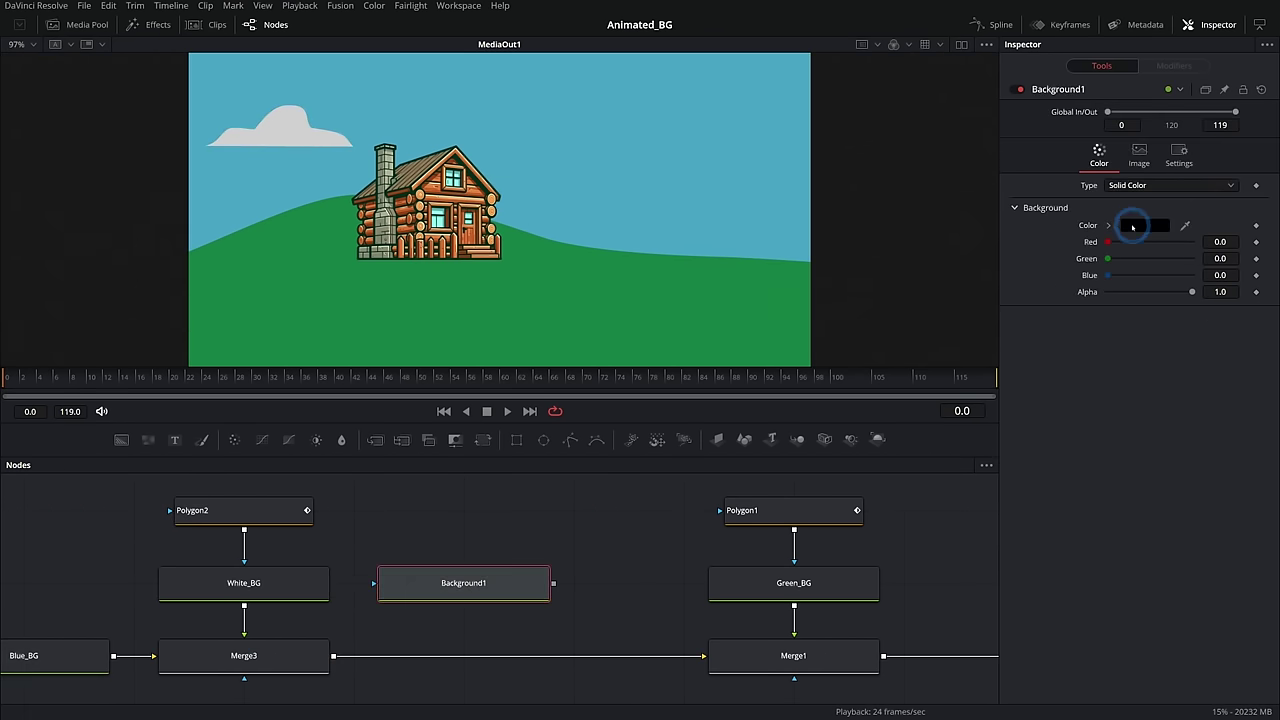
{"action": "left_click", "coordinate": [1140, 225]}
{"action": "left_click_drag", "start_coordinate": [553, 583], "coordinate": [337, 657]}
{"action": "key", "text": "F2"}
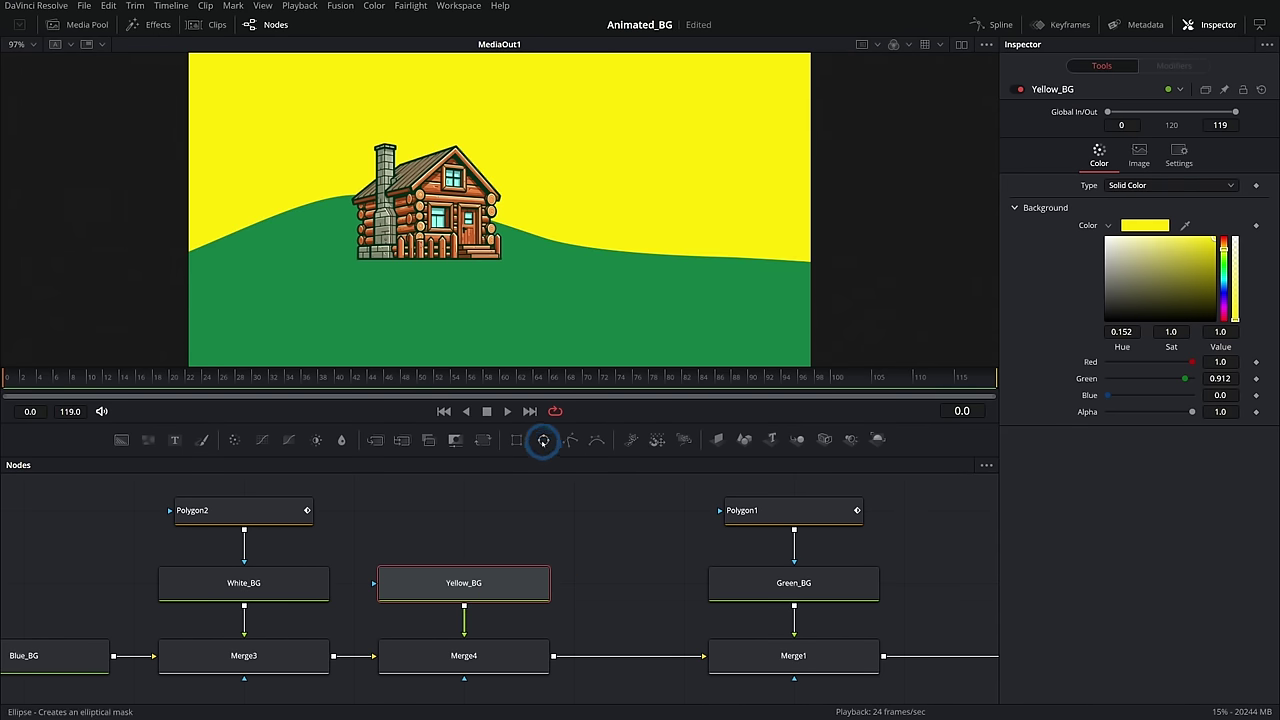
Mask Yellow_BG with an Ellipse about 0.188 wide and place it as a sun at about X 0.769, Y 0.656
{"action": "left_click_drag", "start_coordinate": [543, 440], "coordinate": [464, 583]}
{"action": "left_click_drag", "start_coordinate": [609, 94], "coordinate": [666, 151]}
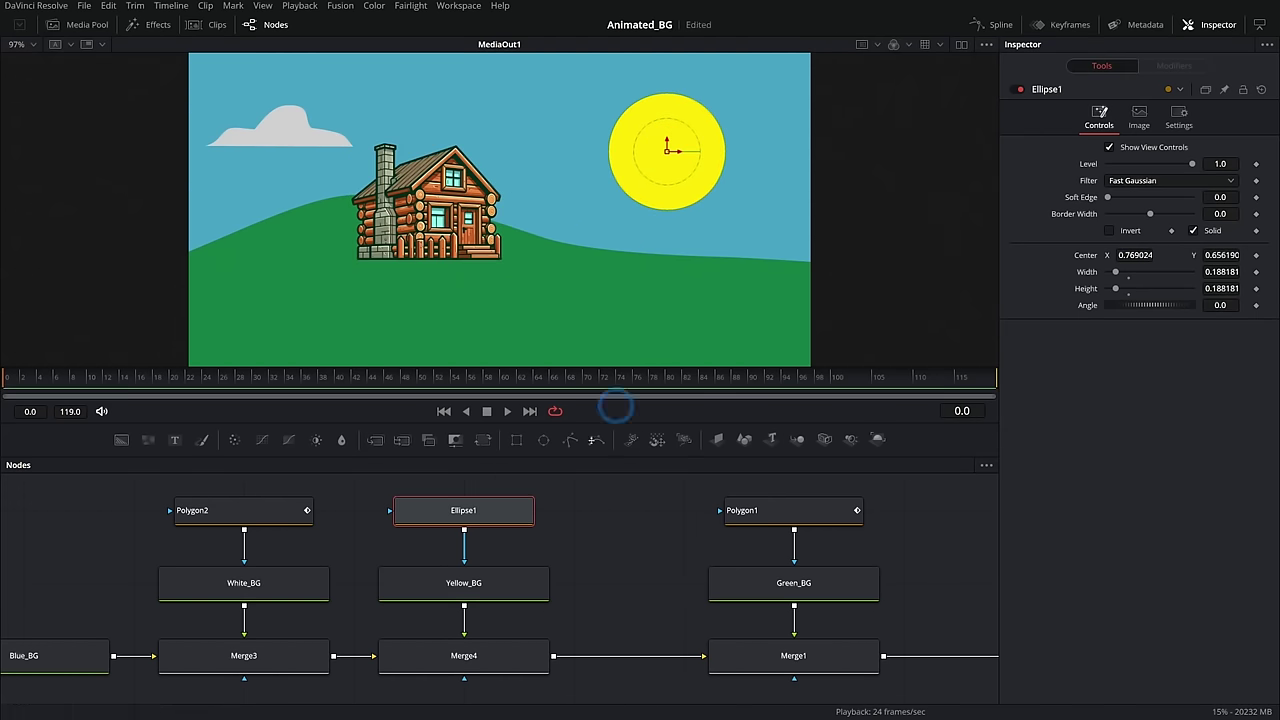
{"action": "left_click", "coordinate": [501, 589]}
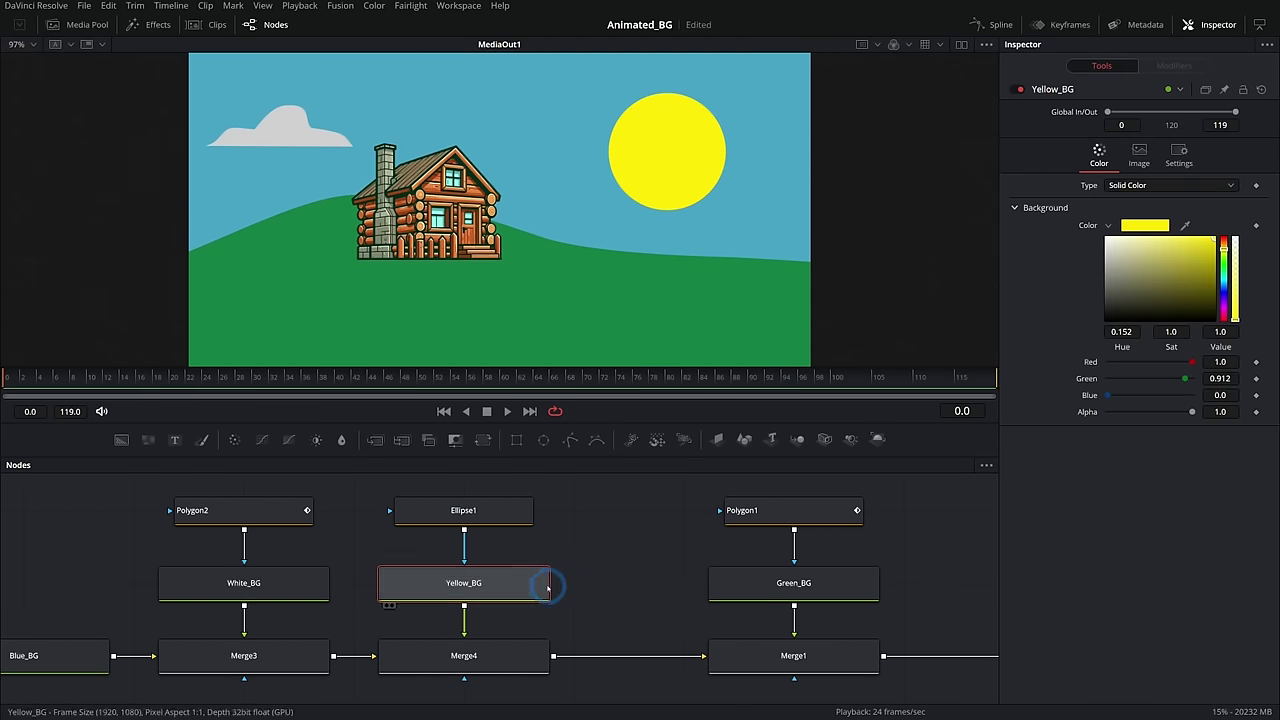
Shrink the sun's Ellipse mask to about 0.163 wide and high and set its soft edge to about 0.0189
{"action": "left_click", "coordinate": [493, 514]}
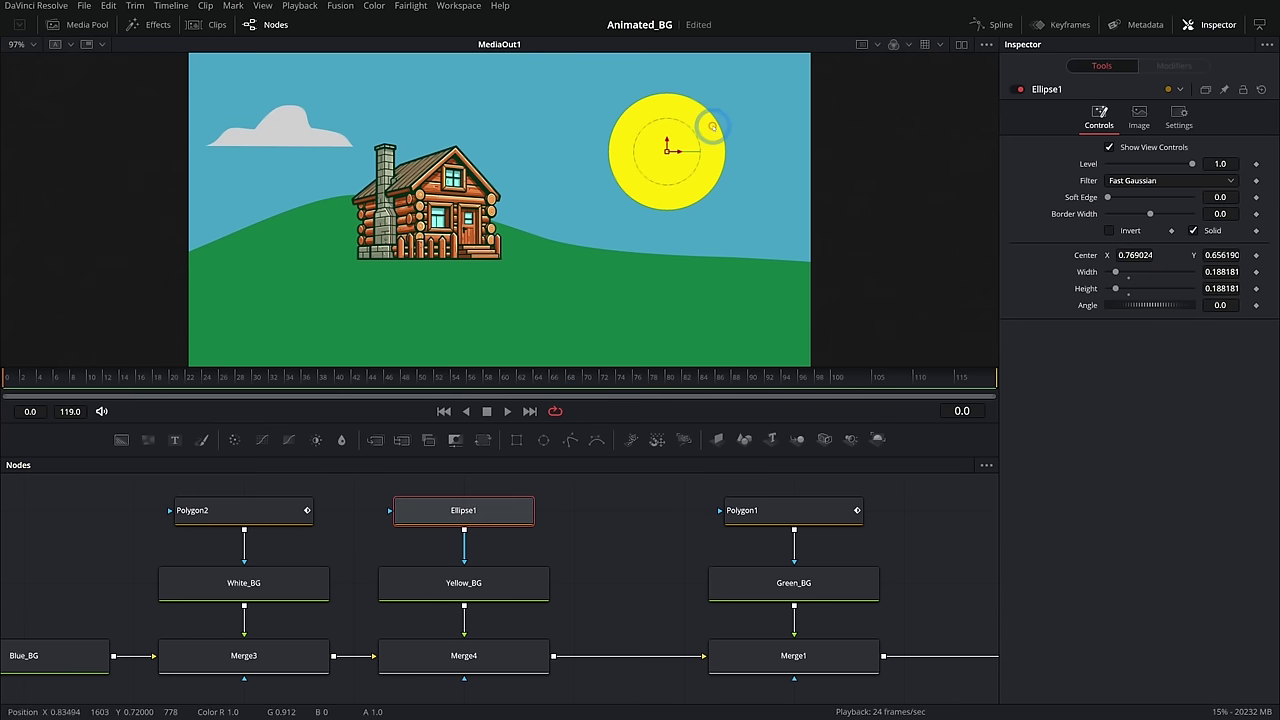
{"action": "left_click_drag", "start_coordinate": [712, 118], "coordinate": [706, 123]}
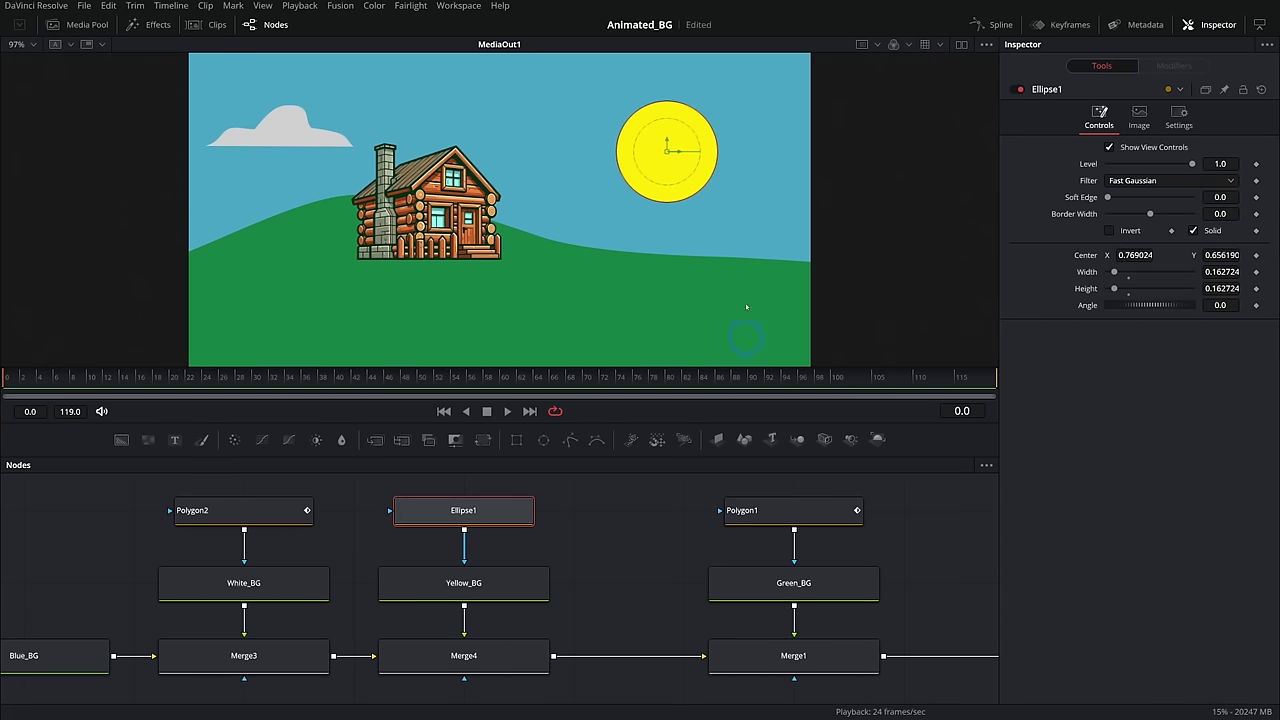
{"action": "left_click_drag", "start_coordinate": [1110, 197], "coordinate": [1113, 198]}
{"action": "left_click", "coordinate": [585, 584]}
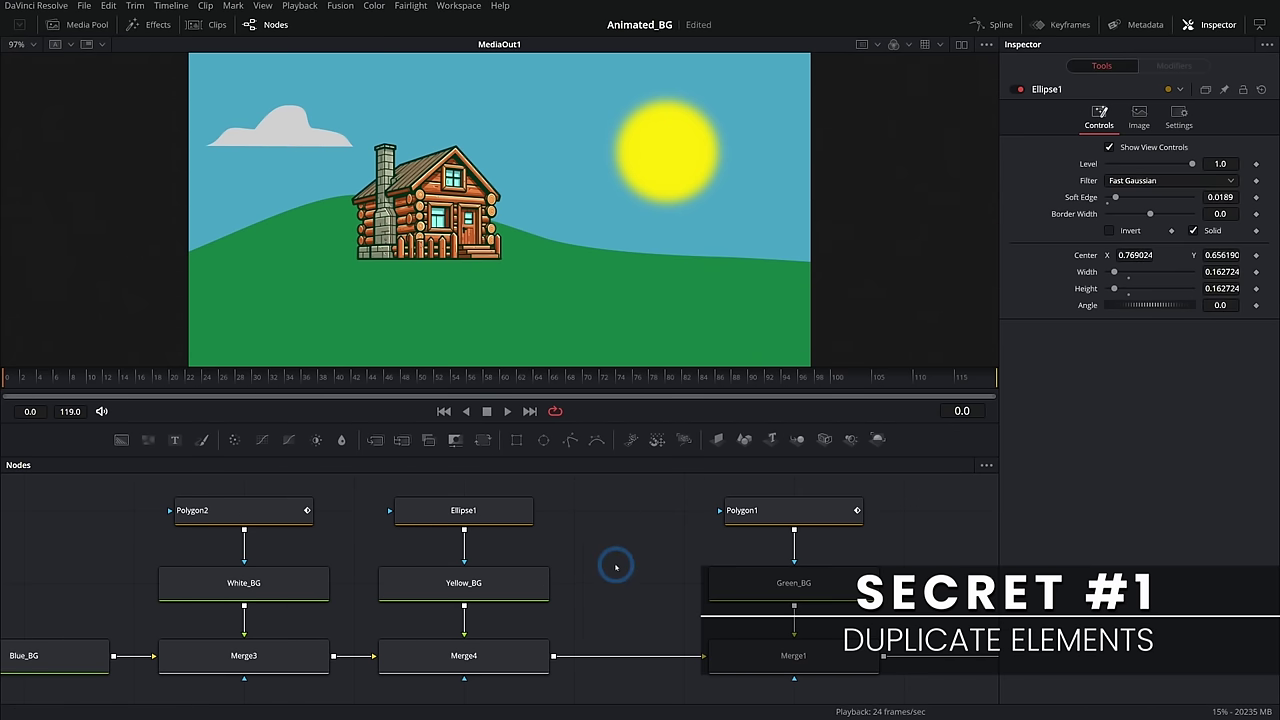
Move the cloud nodes and Blue_BG away from the sun nodes to open a gap between Merge3 and Merge4
{"action": "left_click_drag", "start_coordinate": [611, 563], "coordinate": [860, 569]}
{"action": "left_click_drag", "start_coordinate": [598, 568], "coordinate": [634, 546]}
{"action": "left_click_drag", "start_coordinate": [634, 480], "coordinate": [218, 668]}
{"action": "left_click_drag", "start_coordinate": [557, 656], "coordinate": [212, 656]}
{"action": "left_click", "coordinate": [443, 514]}
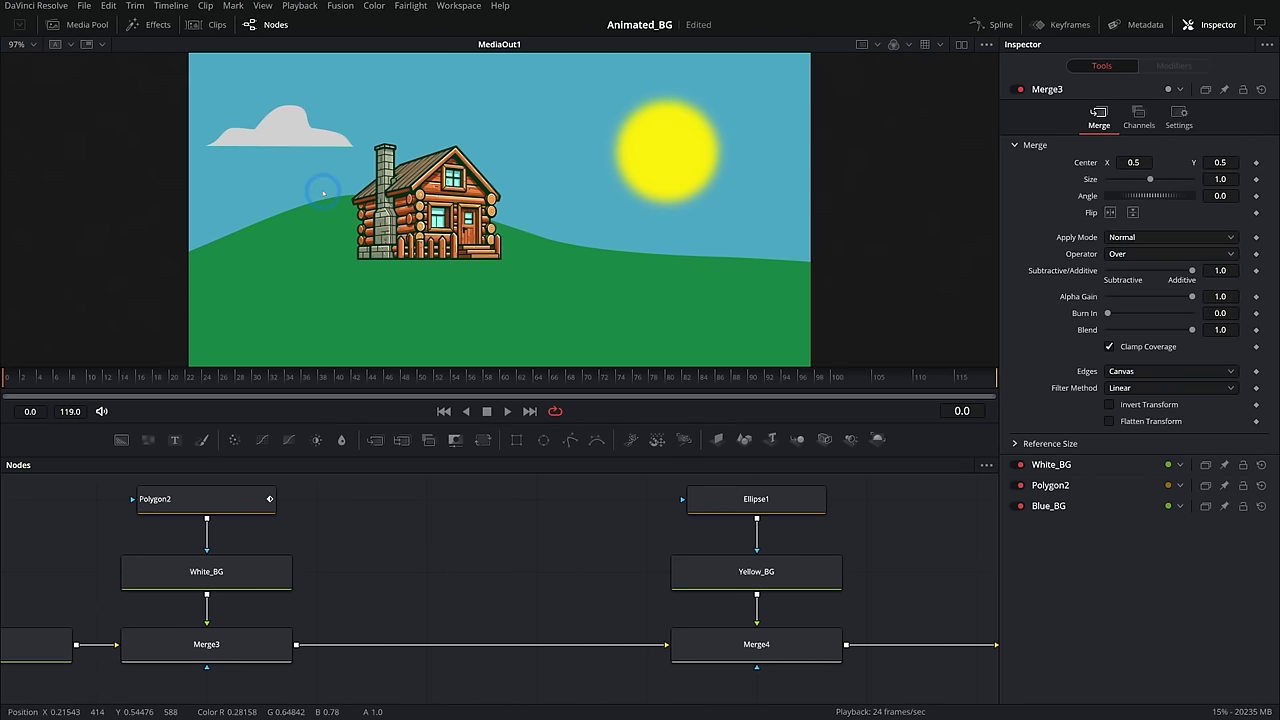
Merge a Transform node into the chain between Merge3 and Merge4 and feed White_BG into it to create a second cloud
{"action": "left_click", "coordinate": [483, 444]}
{"action": "left_click", "coordinate": [440, 568]}
{"action": "left_click_drag", "start_coordinate": [517, 572], "coordinate": [436, 617]}
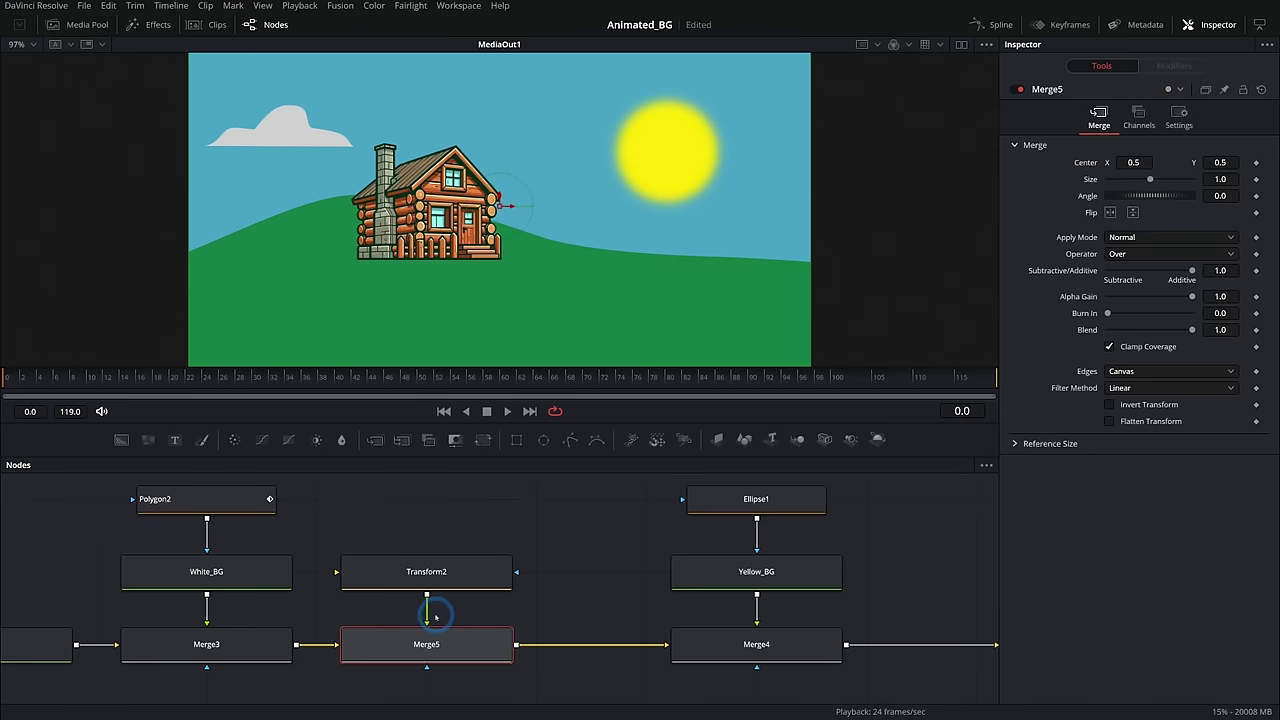
{"action": "left_click_drag", "start_coordinate": [333, 515], "coordinate": [456, 602]}
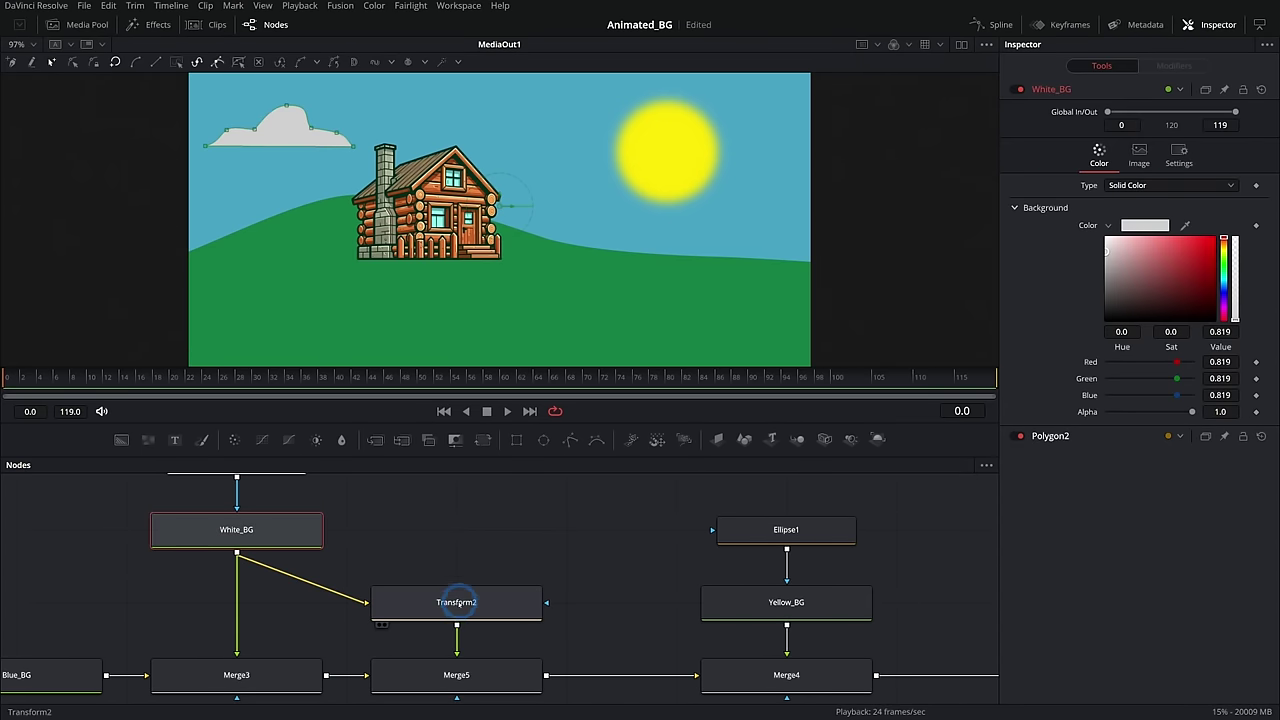
Move the second cloud with Transform2 to about X 0.816, Y 0.470 and reduce its size to 0.66
{"action": "left_click", "coordinate": [456, 602]}
{"action": "left_click_drag", "start_coordinate": [514, 206], "coordinate": [730, 214]}
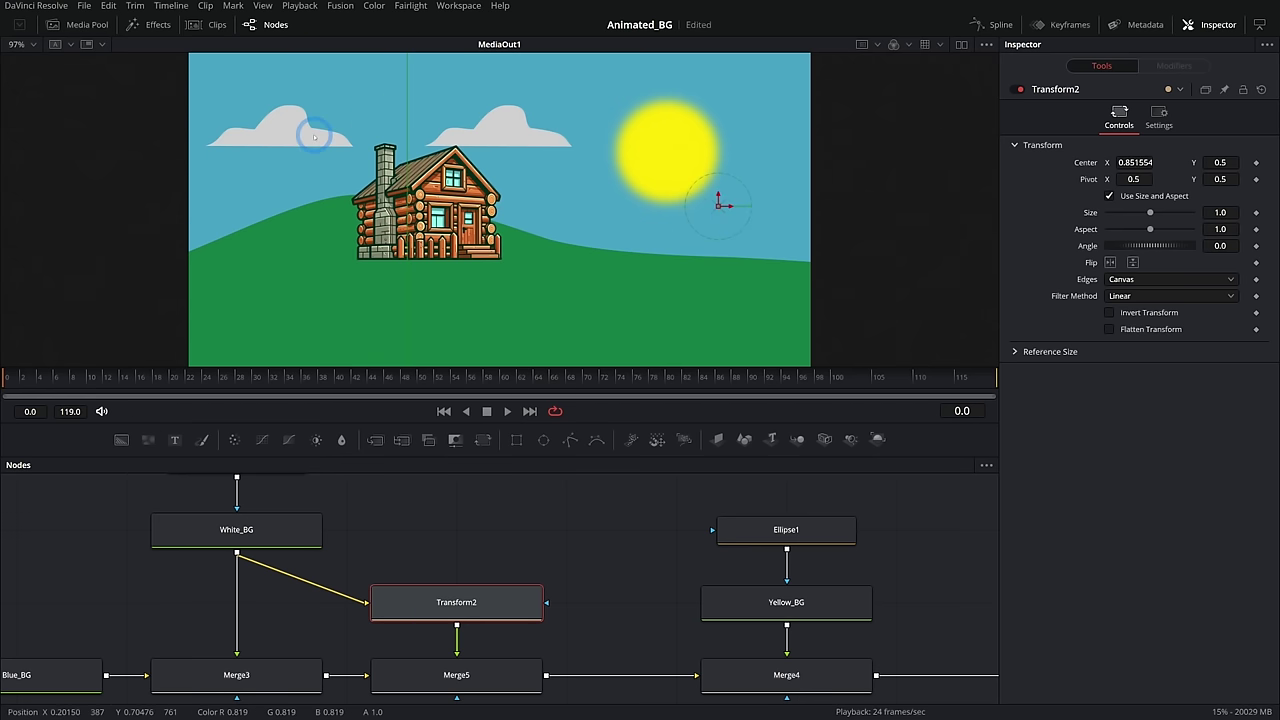
{"action": "left_click_drag", "start_coordinate": [1150, 212], "coordinate": [1135, 213]}
{"action": "left_click", "coordinate": [762, 222]}
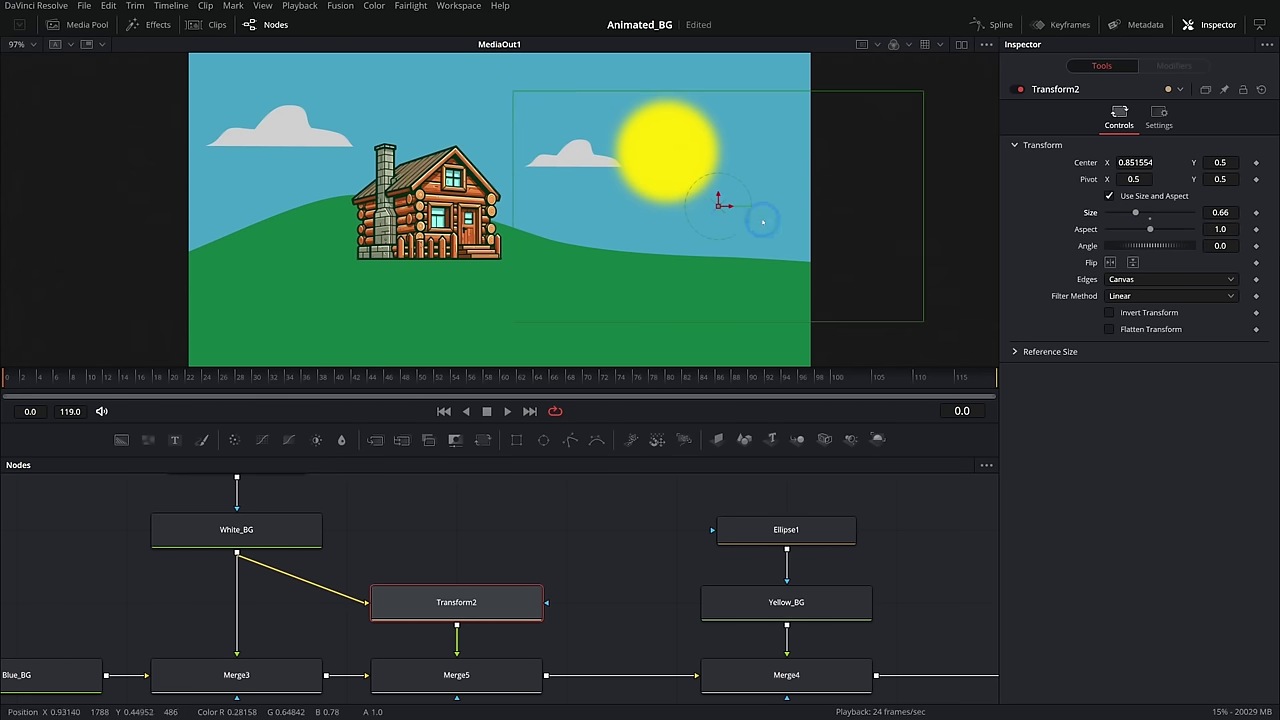
{"action": "mouse_move", "coordinate": [718, 206]}
{"action": "left_mouse_down"}
{"action": "mouse_move", "coordinate": [680, 196]}
{"action": "mouse_move", "coordinate": [696, 216]}
{"action": "left_mouse_up"}
{"action": "left_click", "coordinate": [586, 204]}
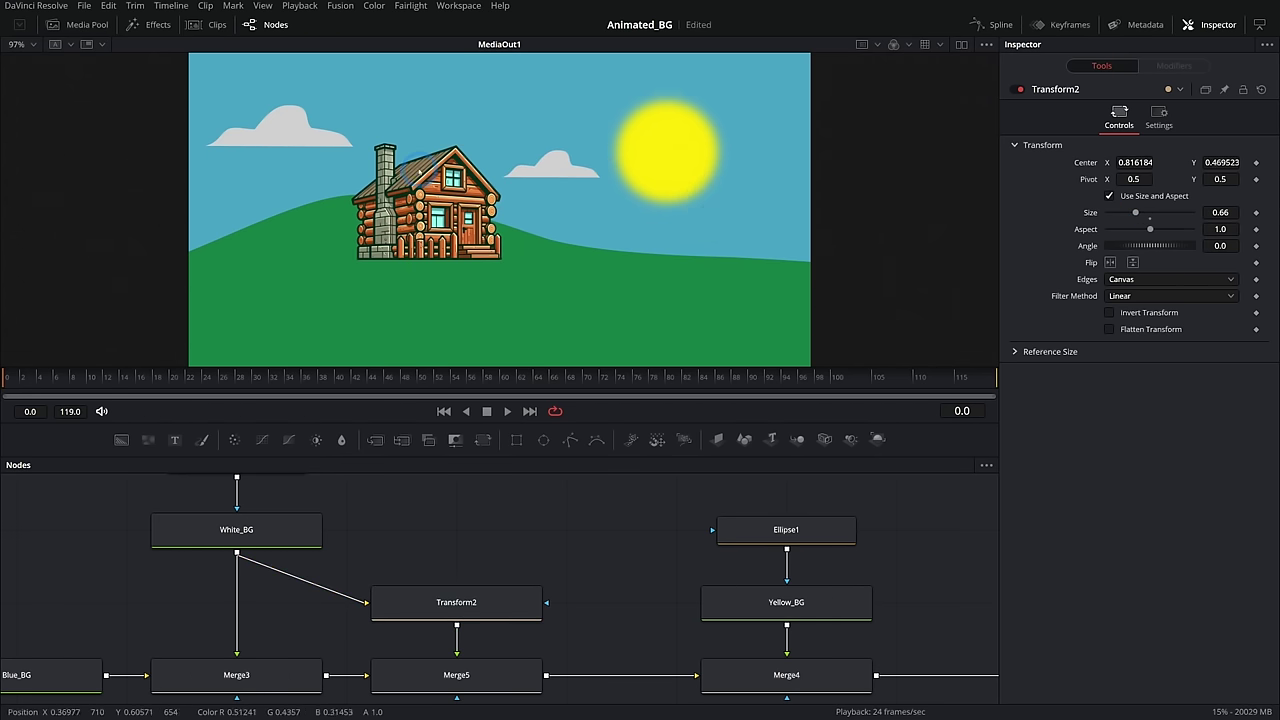
Show the White_BG node's output in a separate viewer to examine the cloud on its own
{"action": "left_click", "coordinate": [482, 557]}
{"action": "left_click", "coordinate": [379, 628]}
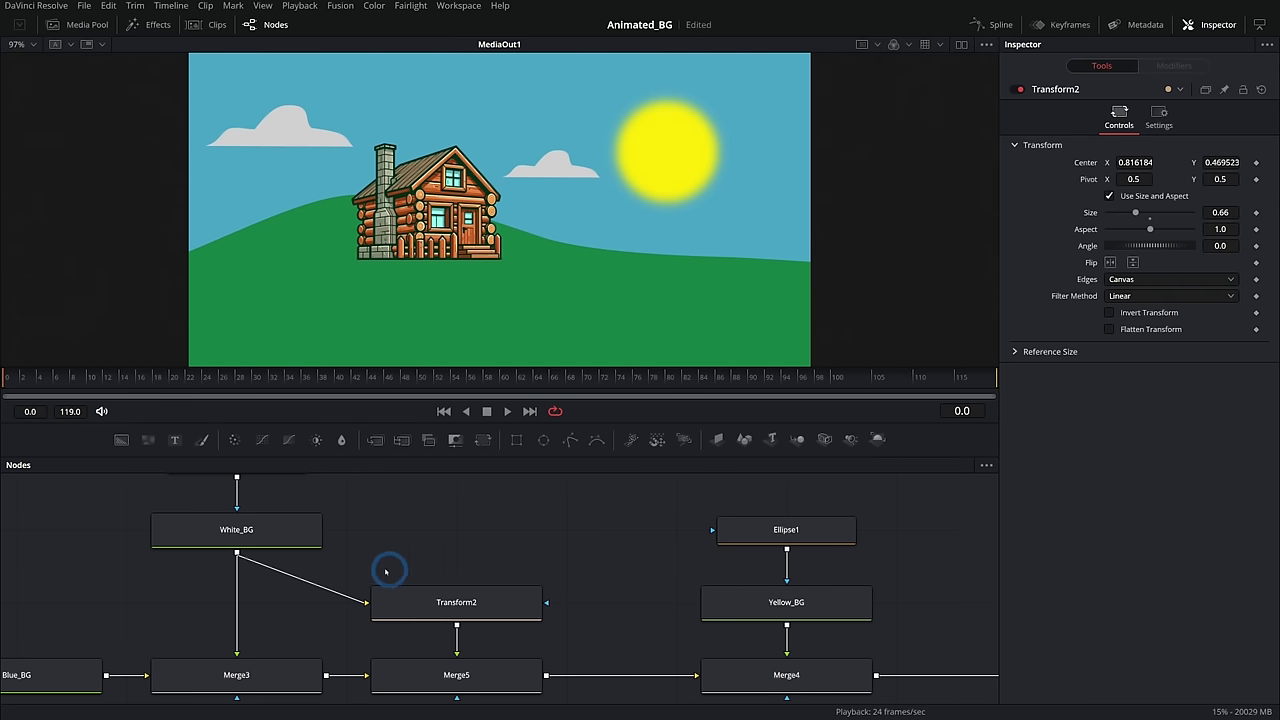
{"action": "left_click_drag", "start_coordinate": [374, 523], "coordinate": [380, 560]}
{"action": "left_click", "coordinate": [242, 562]}
{"action": "key", "text": "1"}
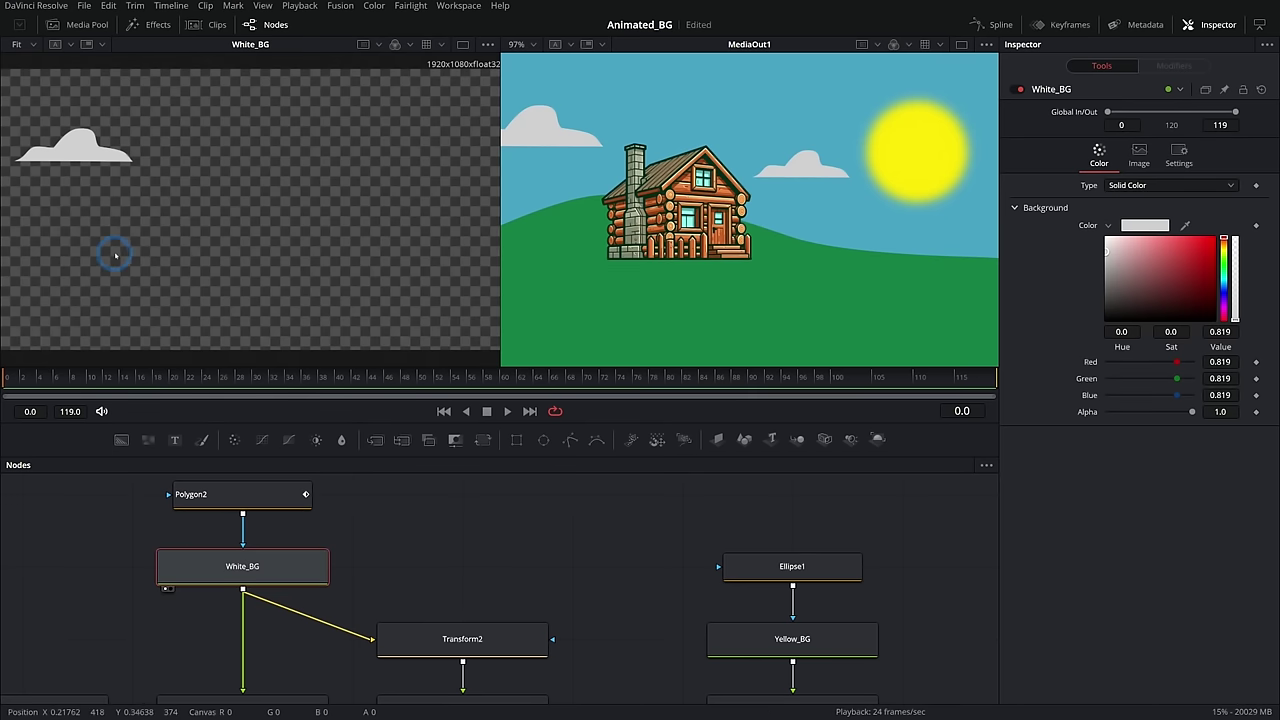
{"action": "left_click", "coordinate": [74, 191]}
{"action": "left_click", "coordinate": [455, 565]}
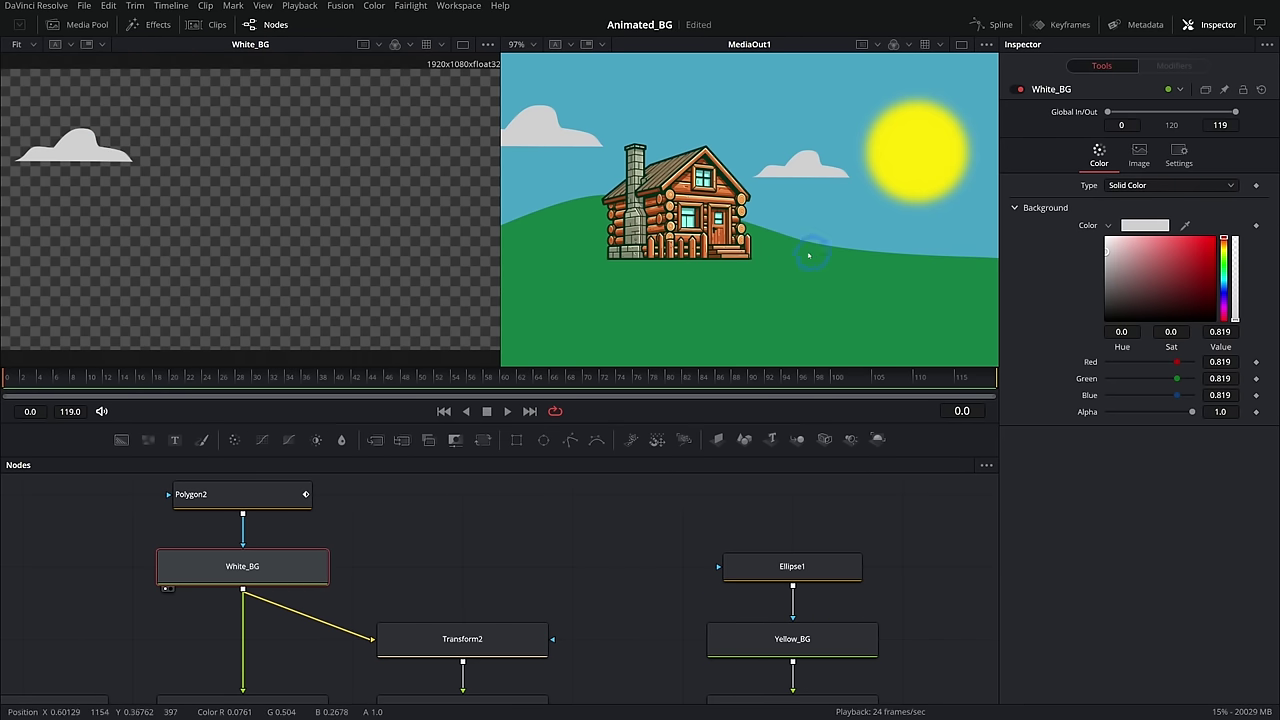
Delete the Transform2 and Merge5 nodes of the second cloud
{"action": "scroll", "coordinate": [571, 529], "scroll_direction": "down", "scroll_amount": 1}
{"action": "left_click_drag", "start_coordinate": [577, 527], "coordinate": [471, 685]}
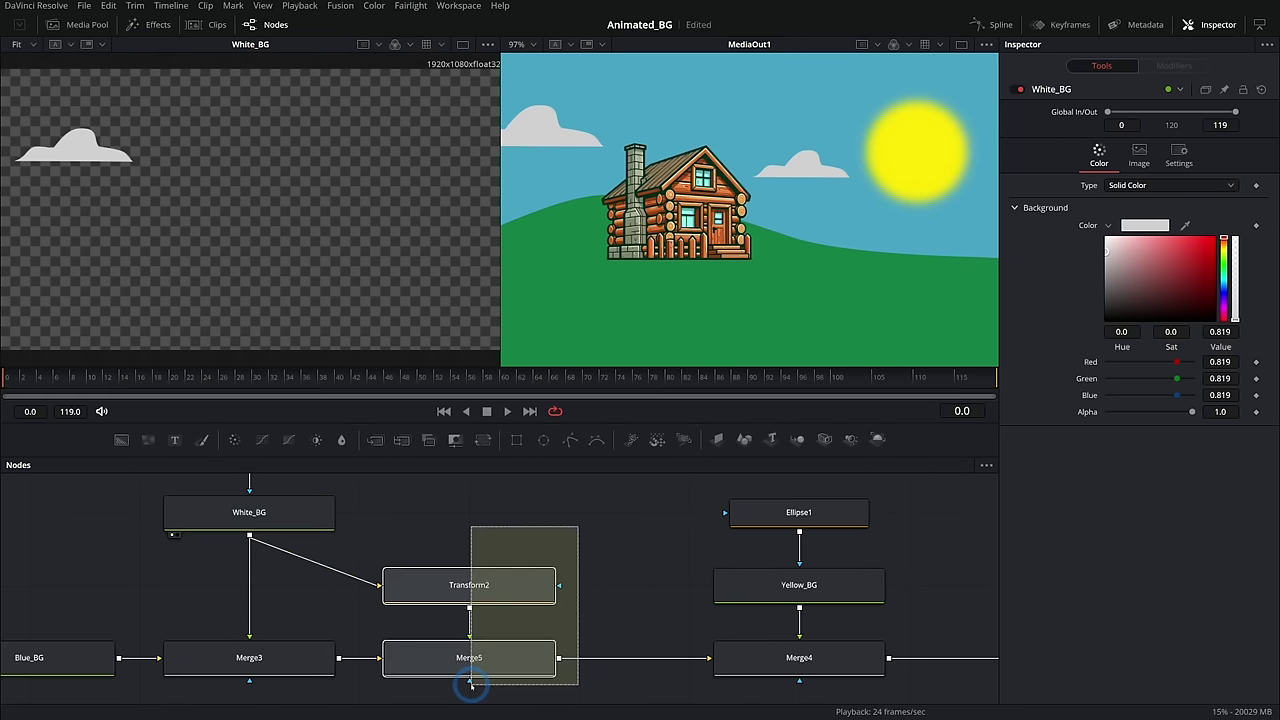
{"action": "key", "text": "Delete"}
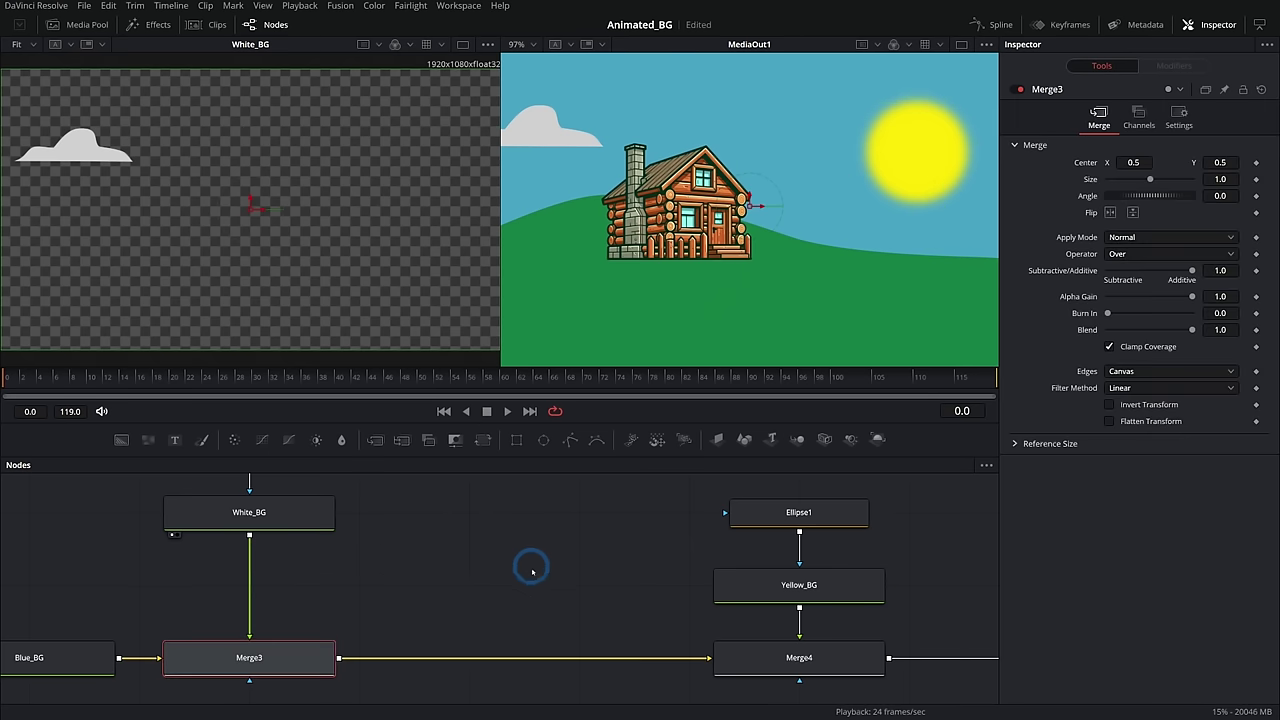
Insert a Duplicate node between White_BG and Merge3 and widen the MediaOut1 viewer
{"action": "left_click", "coordinate": [308, 524]}
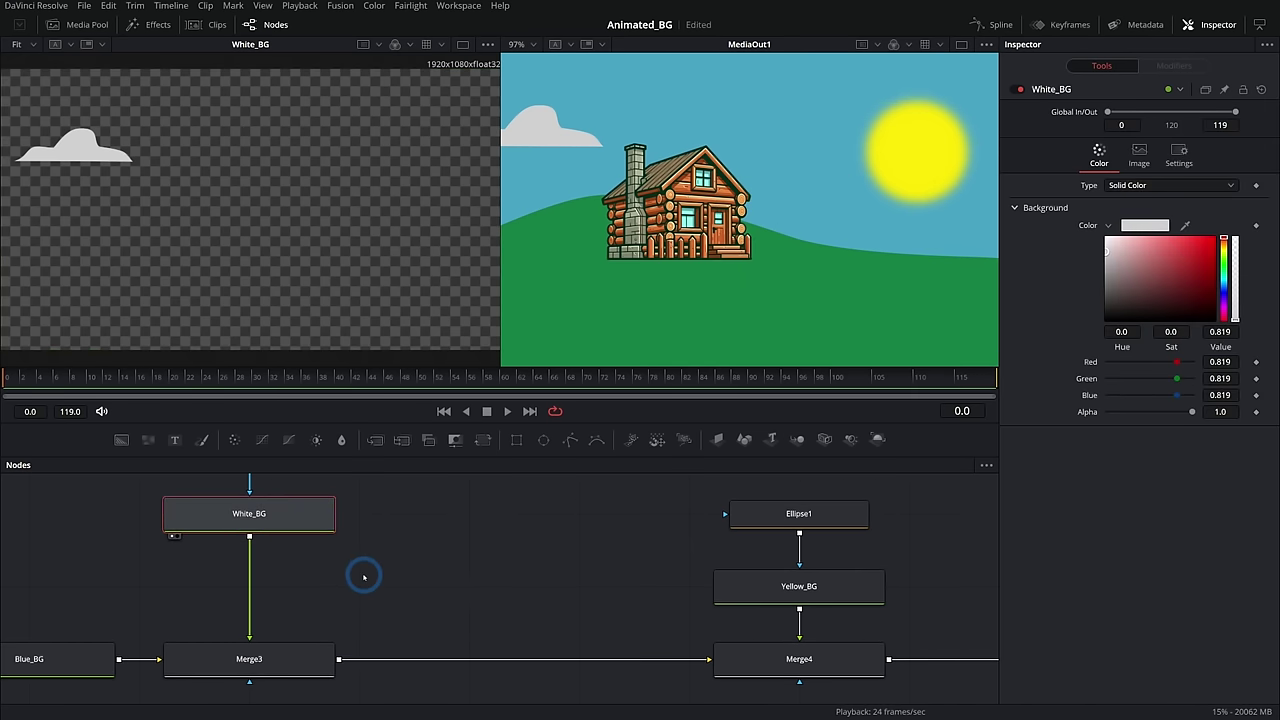
{"action": "key", "text": "shift+space"}
{"action": "type", "text": "dup"}
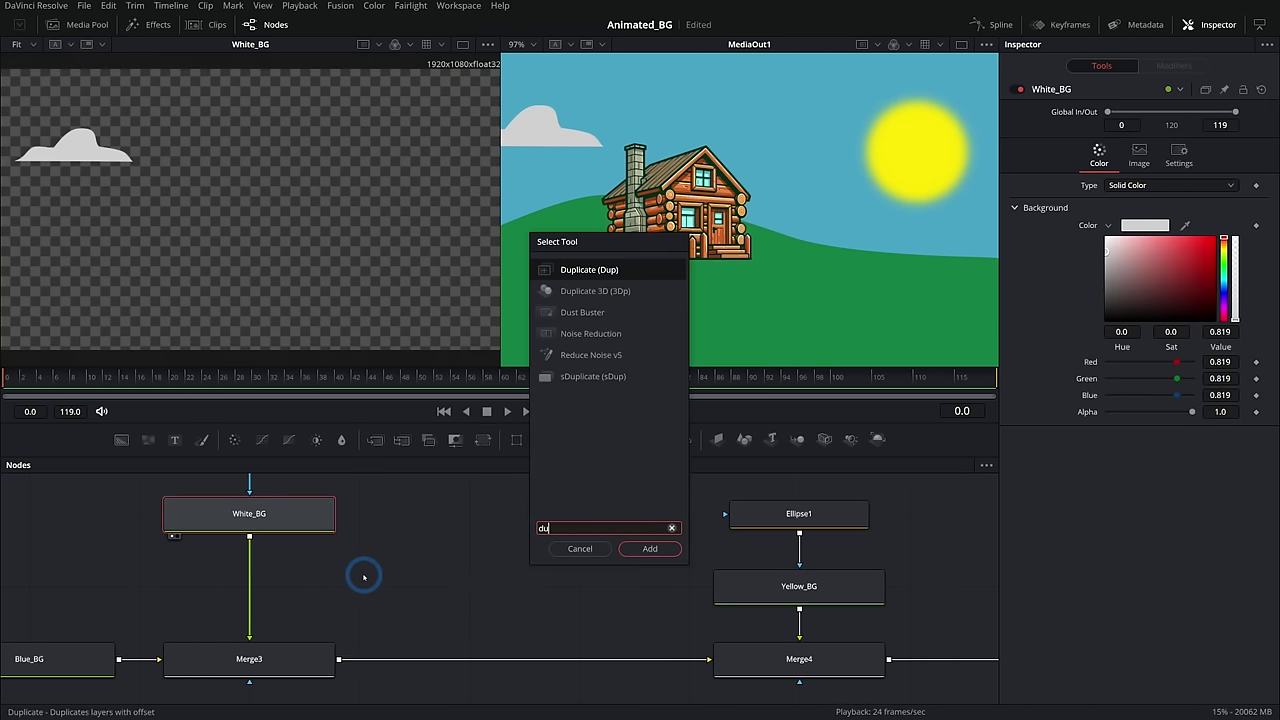
{"action": "key", "text": "Return"}
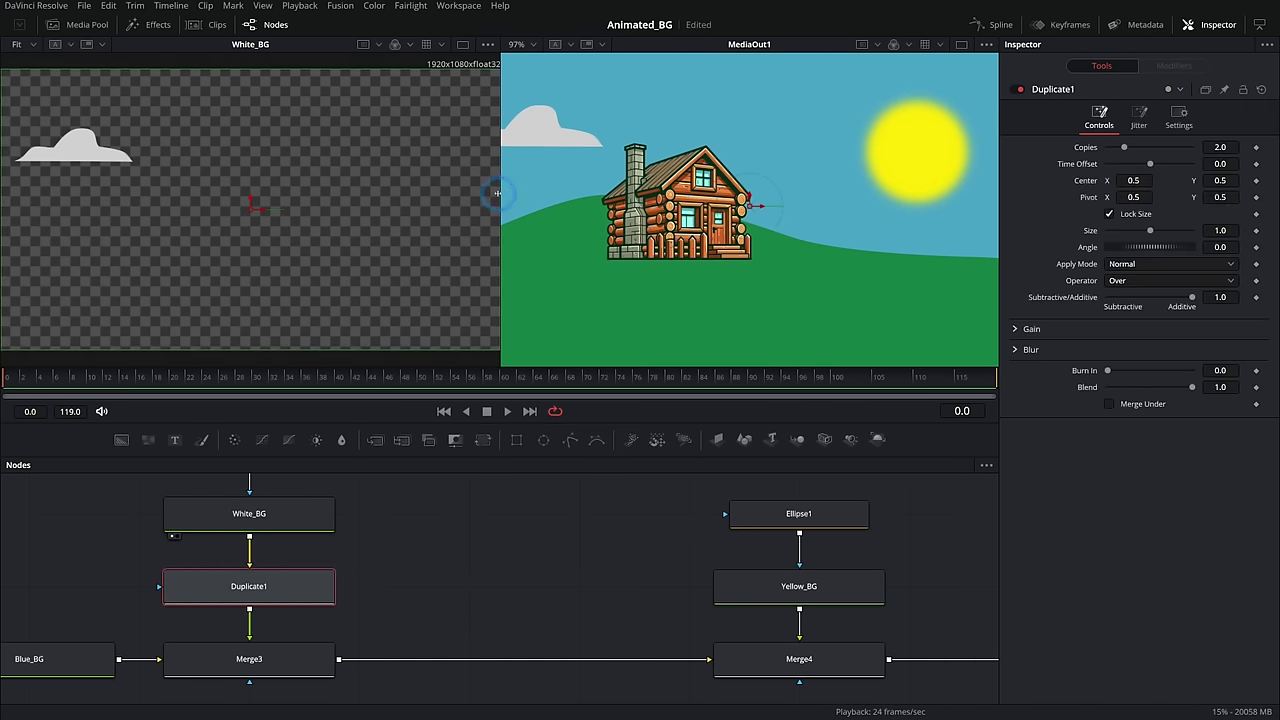
{"action": "left_click_drag", "start_coordinate": [500, 200], "coordinate": [355, 200]}
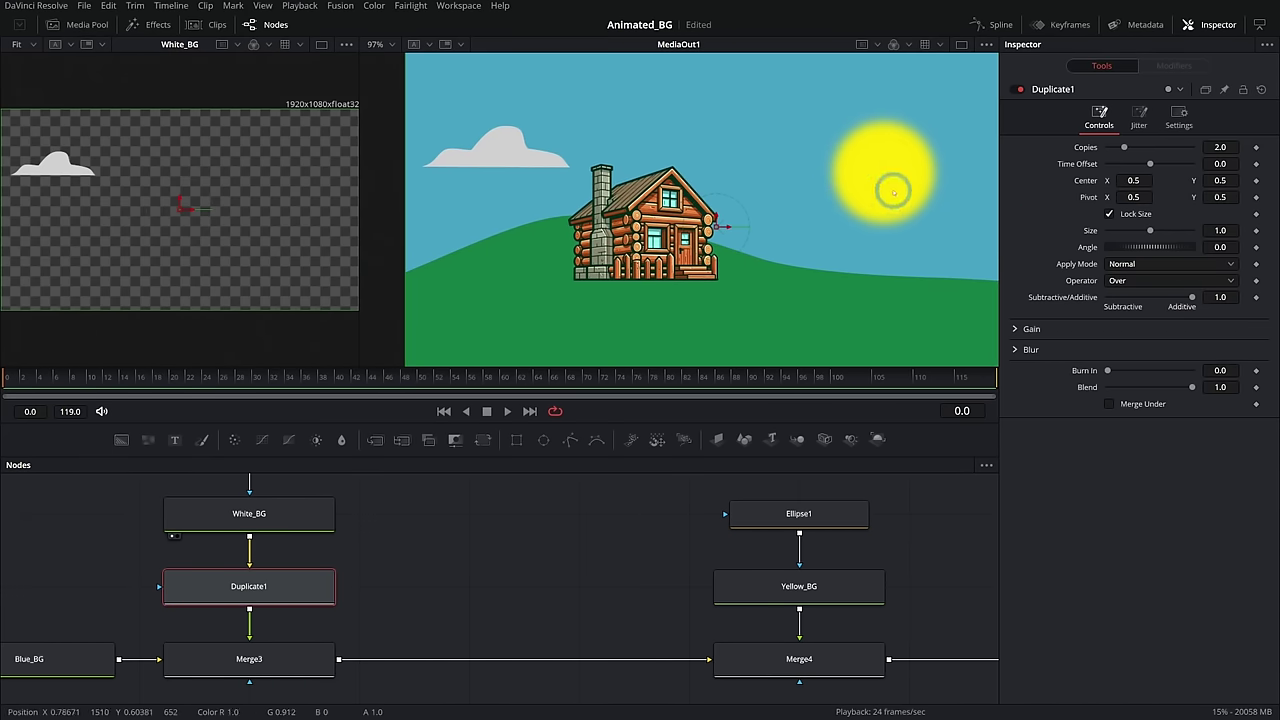
Offset the duplicated cloud's center to about X 0.725, Y 0.652 and reduce its size to 0.72
{"action": "mouse_move", "coordinate": [1133, 180]}
{"action": "left_mouse_down"}
{"action": "mouse_move", "coordinate": [1180, 180]}
{"action": "mouse_move", "coordinate": [1113, 179]}
{"action": "left_mouse_up"}
{"action": "left_click_drag", "start_coordinate": [1202, 181], "coordinate": [1220, 183]}
{"action": "left_click_drag", "start_coordinate": [1150, 230], "coordinate": [1137, 232]}
{"action": "left_click_drag", "start_coordinate": [1134, 178], "coordinate": [1100, 180]}
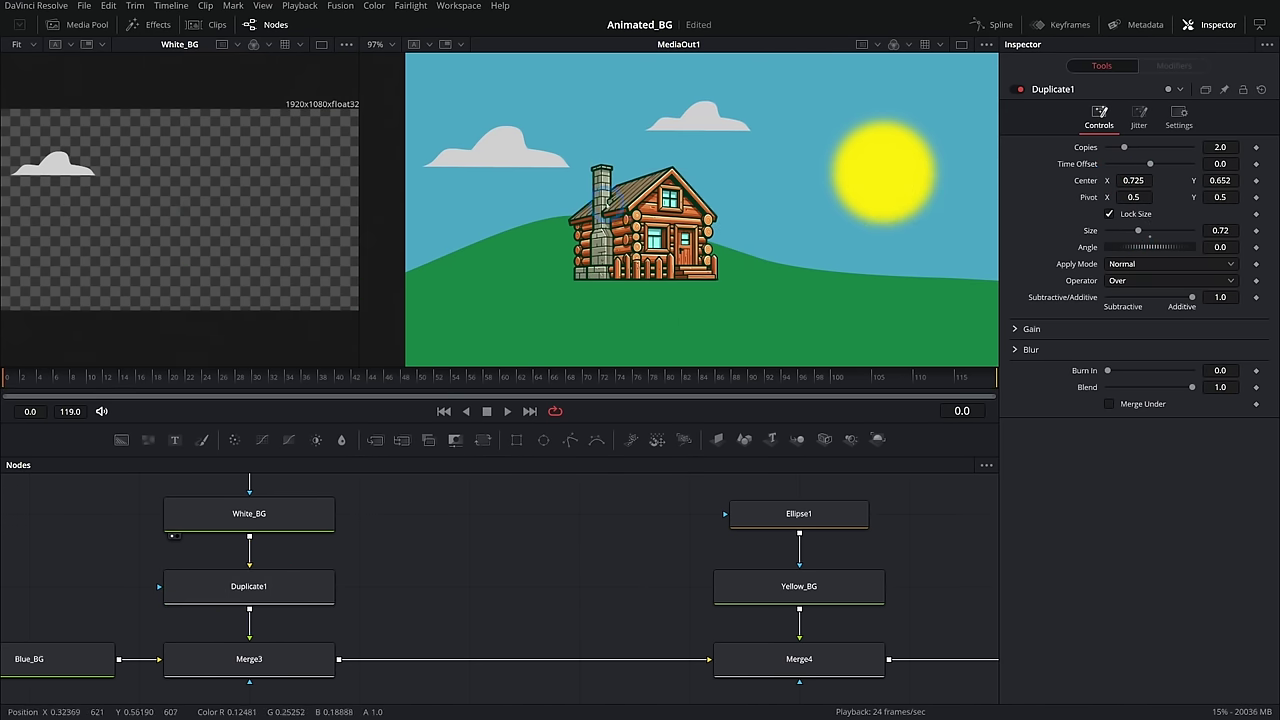
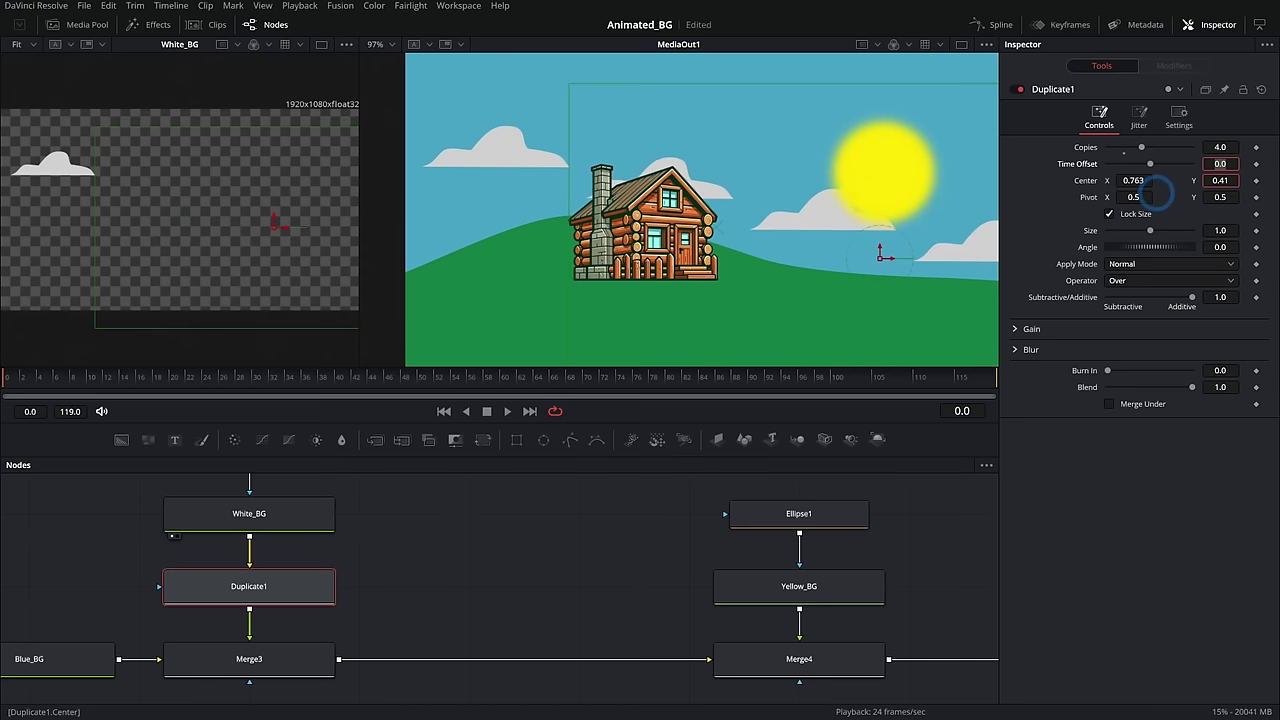
Place the four cloud copies at center X 0.636, Y 0.456 with size 0.67 and no rotation, and save the project
{"action": "left_click_drag", "start_coordinate": [586, 201], "coordinate": [551, 206]}
{"action": "left_click_drag", "start_coordinate": [1153, 247], "coordinate": [1135, 231]}
{"action": "double_click", "coordinate": [1090, 247]}
{"action": "left_click_drag", "start_coordinate": [885, 240], "coordinate": [800, 240]}
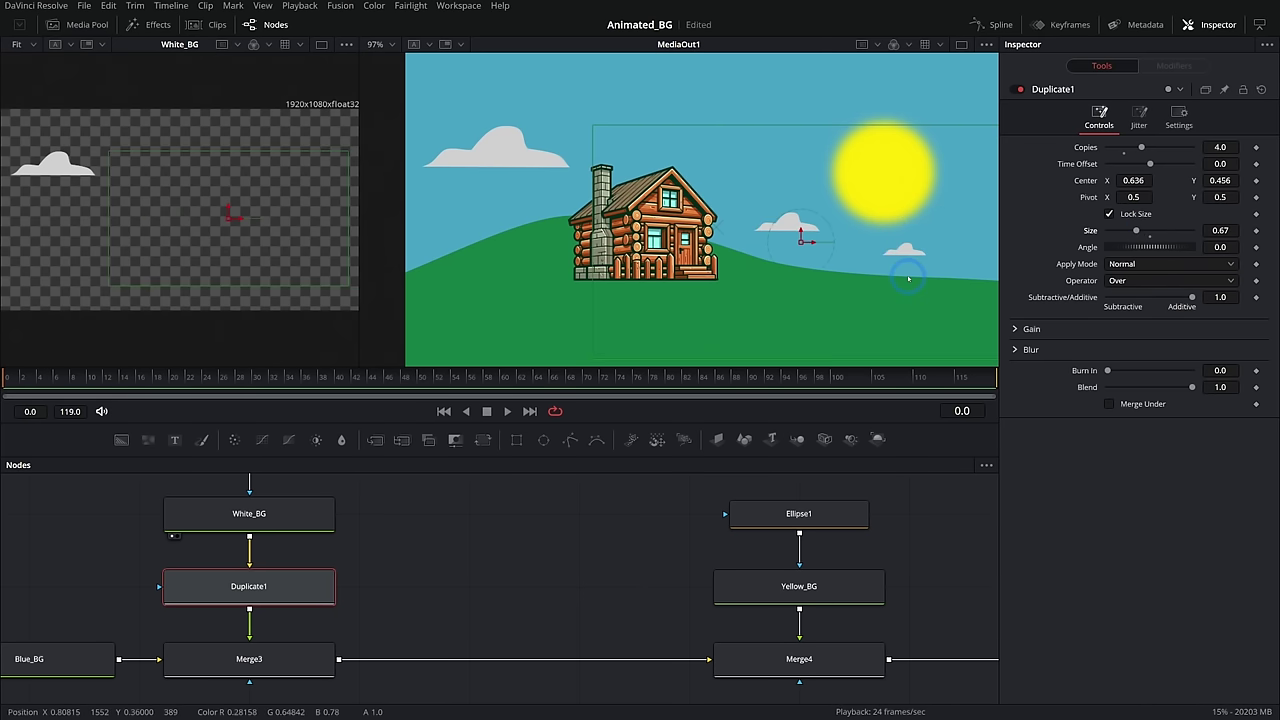
{"action": "key", "text": "ctrl+s"}
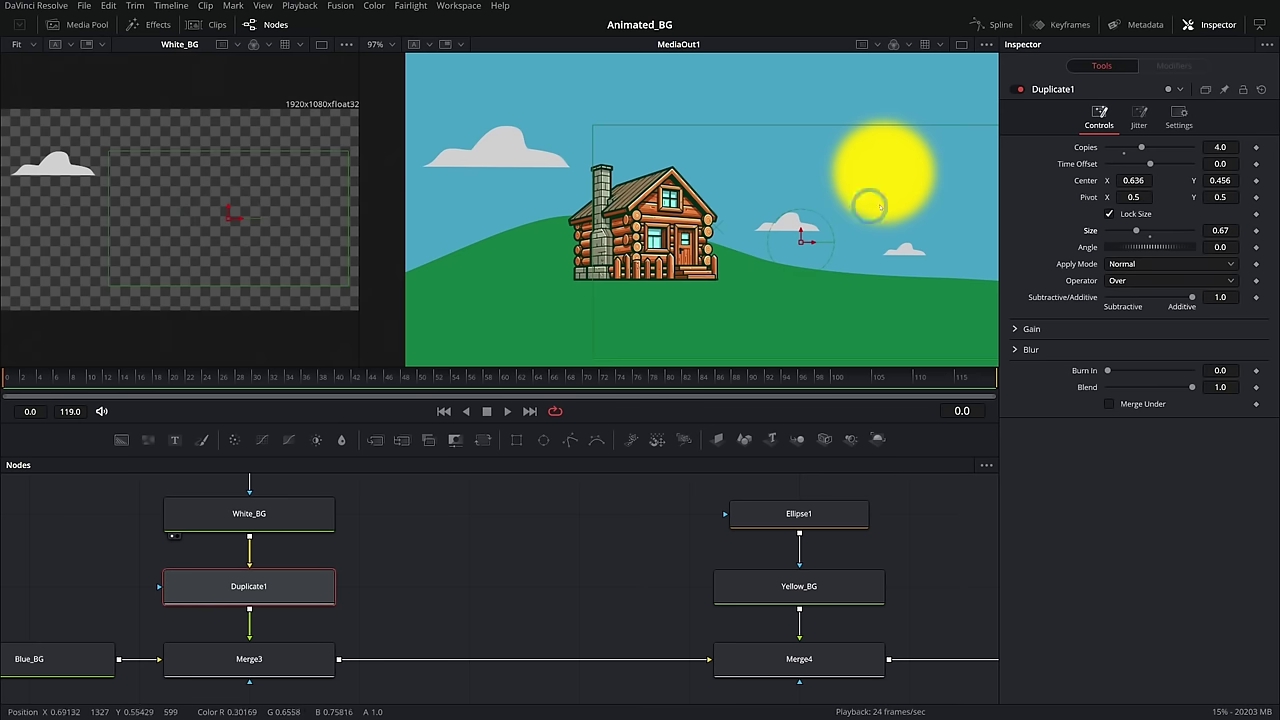
Reset Duplicate1 to its defaults and set its number of copies to 10
{"action": "left_click", "coordinate": [1261, 89]}
{"action": "left_click", "coordinate": [1222, 146]}
{"action": "type", "text": "10"}
{"action": "key", "text": "Tab"}
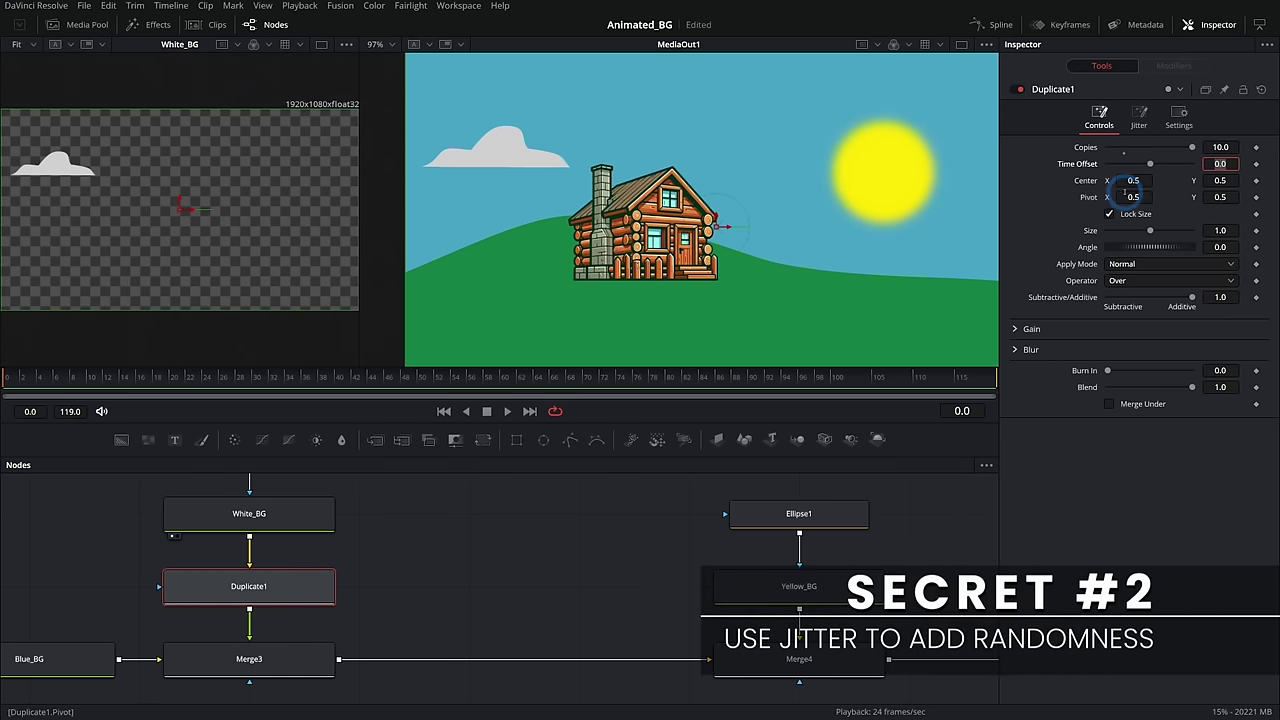
Set Duplicate1's jitter center to 0.8 in both X and Y
{"action": "left_click", "coordinate": [1137, 118]}
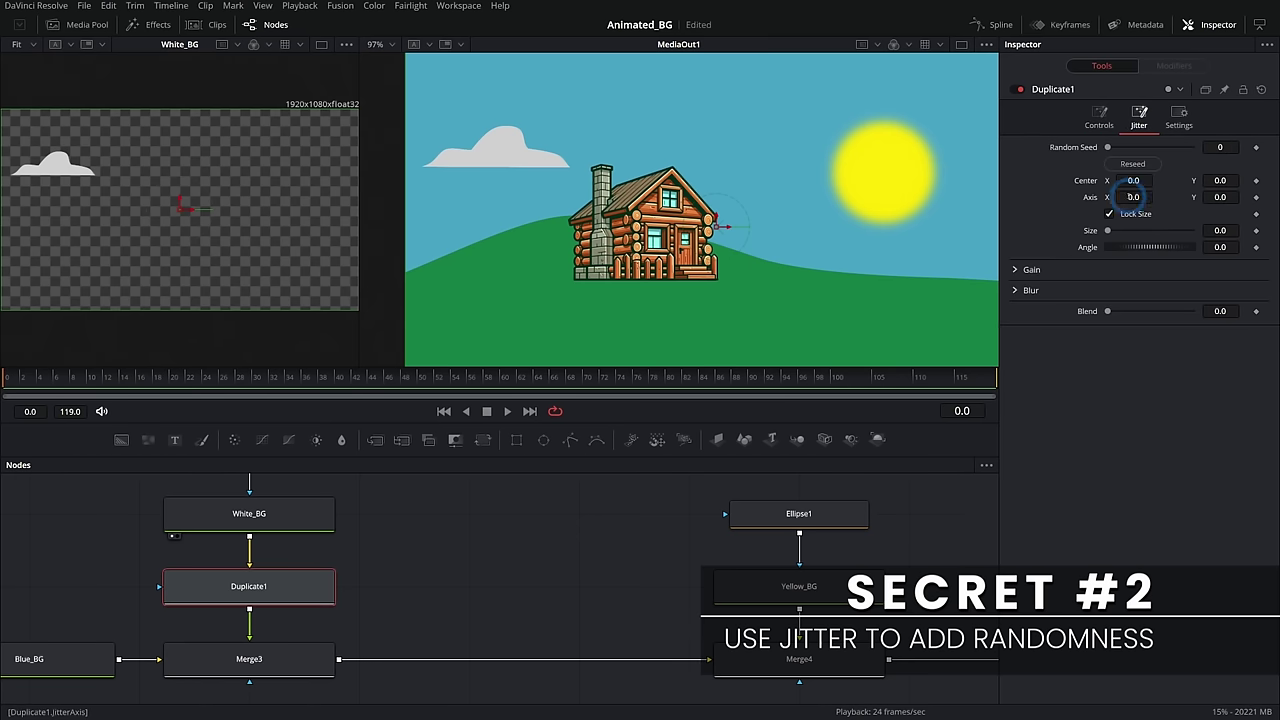
{"action": "left_click_drag", "start_coordinate": [1126, 181], "coordinate": [838, 181]}
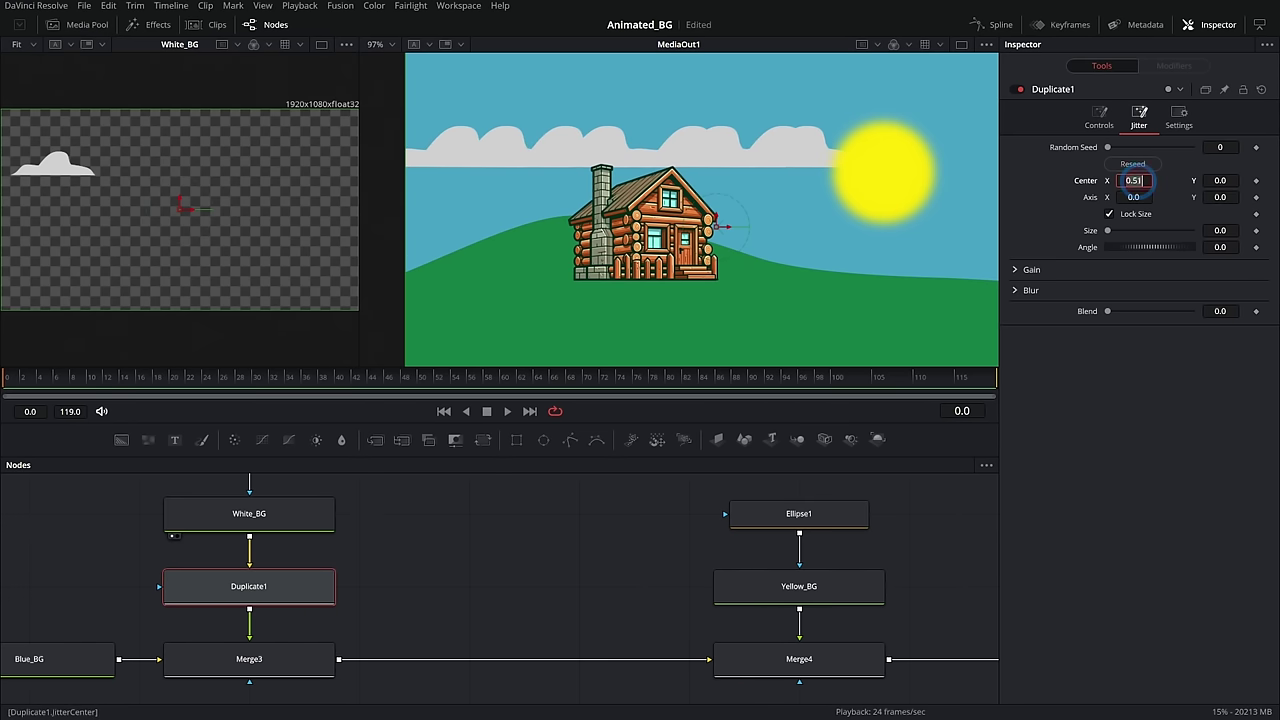
{"action": "type", "text": "0.8"}
{"action": "key", "text": "Tab"}
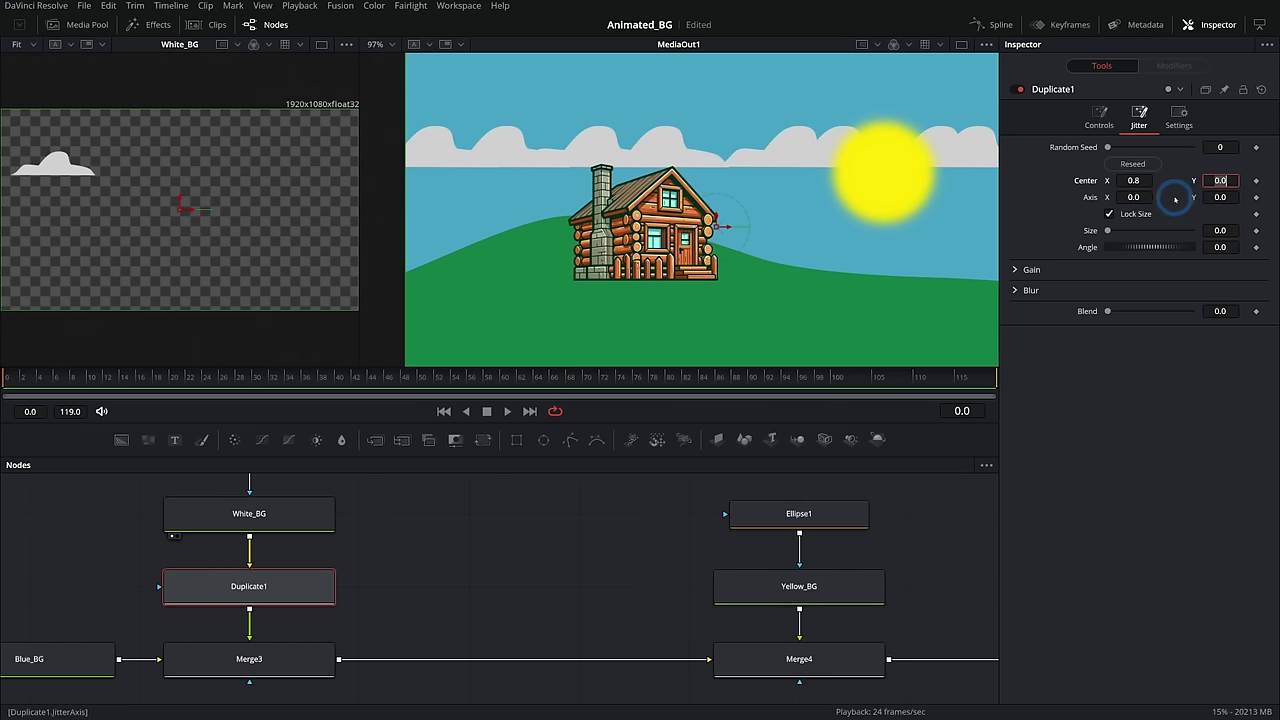
{"action": "type", "text": ".8"}
{"action": "key", "text": "Tab"}
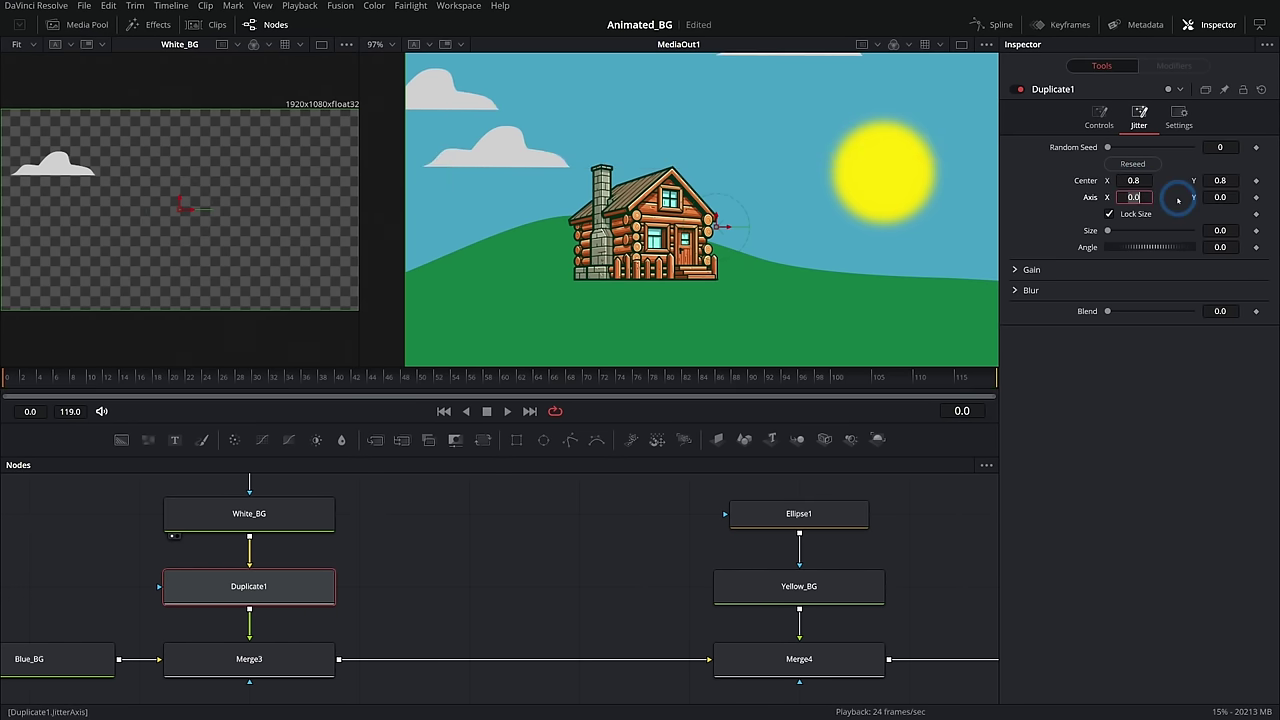
Set Duplicate1's jitter size to about 0.78 and return its jitter angle to 0
{"action": "scroll", "coordinate": [794, 194], "scroll_direction": "down", "scroll_amount": 2}
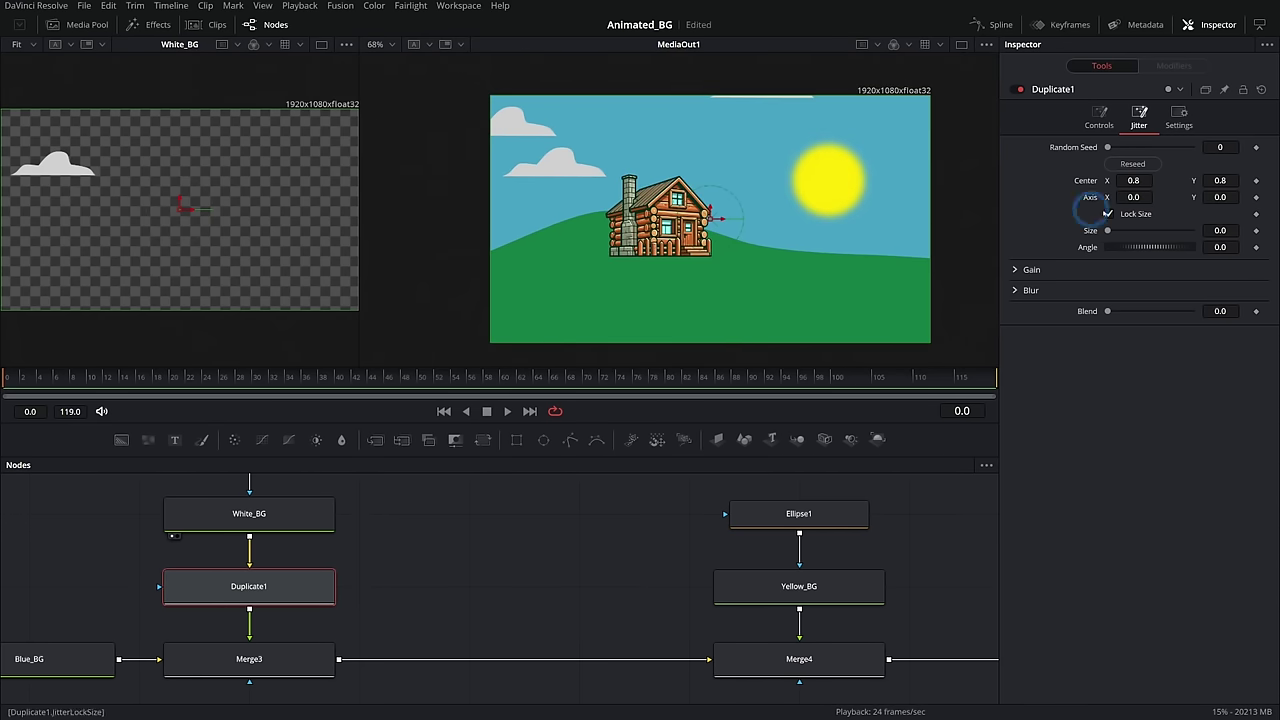
{"action": "left_click_drag", "start_coordinate": [1107, 230], "coordinate": [1158, 251]}
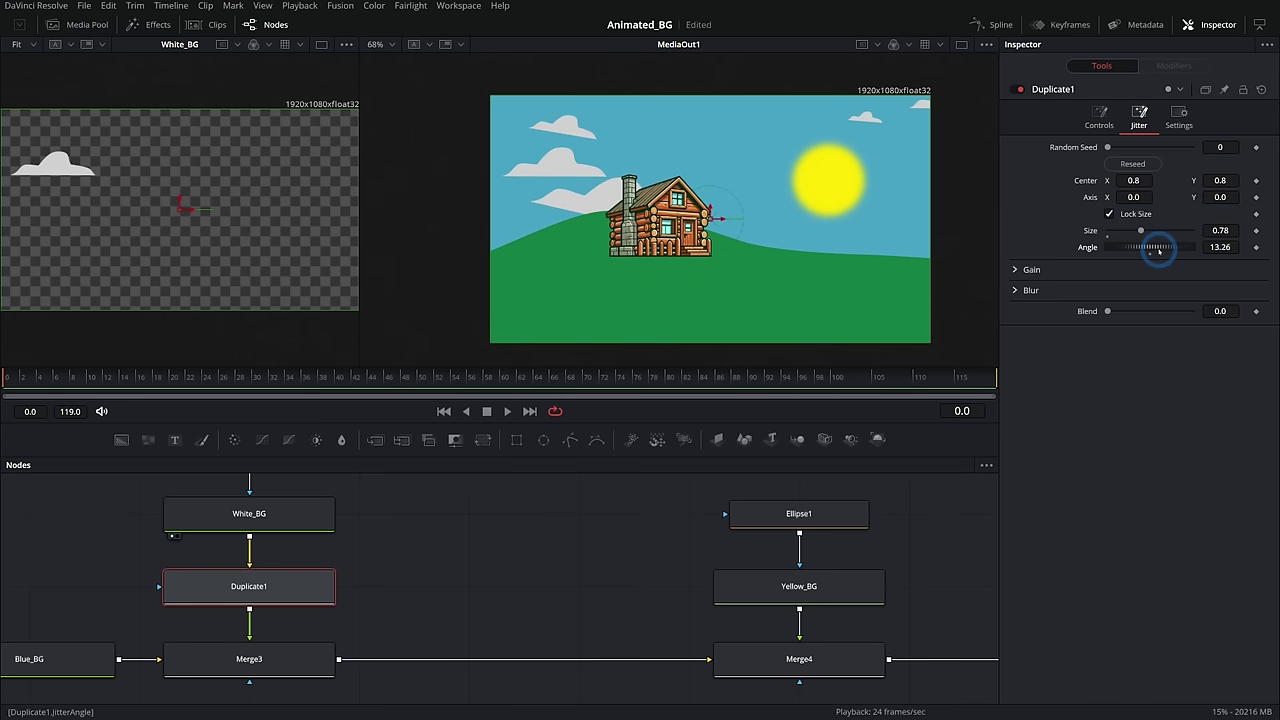
{"action": "double_click", "coordinate": [1087, 247]}
Reseed Duplicate1's jitter repeatedly to rearrange the clouds, settling on random seed 13981
{"action": "left_click", "coordinate": [1140, 166]}
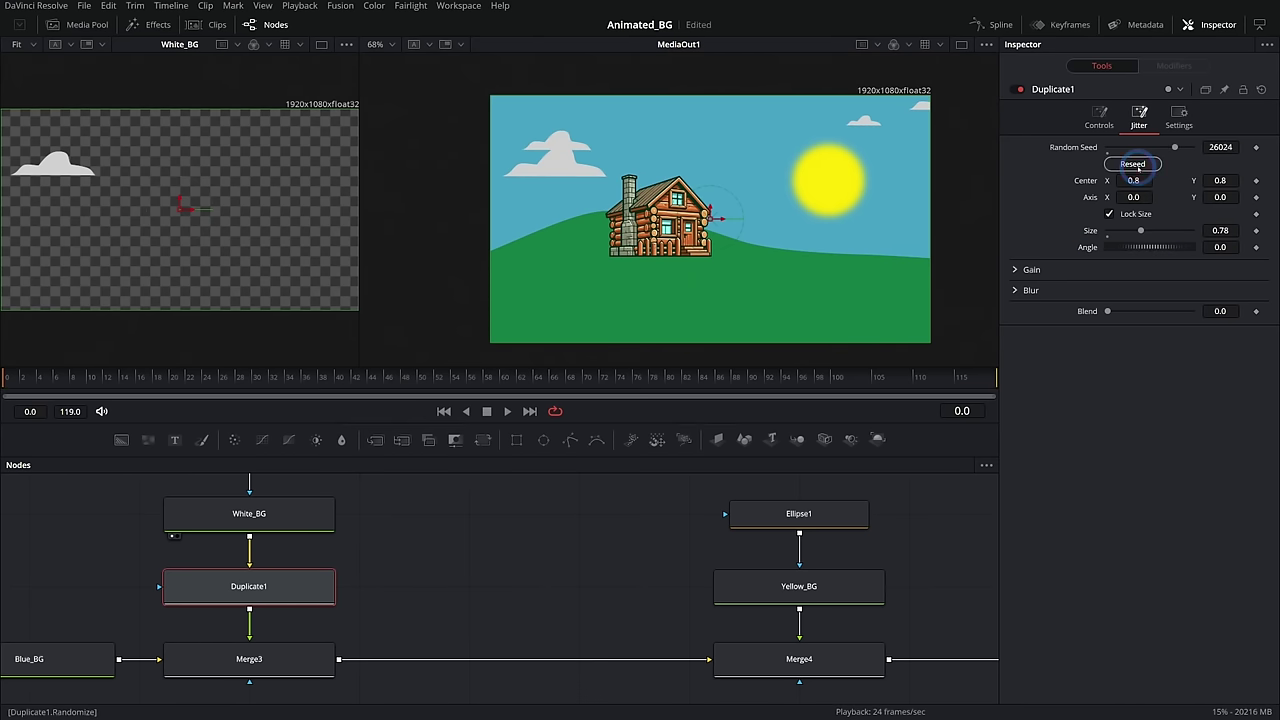
{"action": "left_click", "coordinate": [1138, 168]}
{"action": "left_click", "coordinate": [1138, 168]}
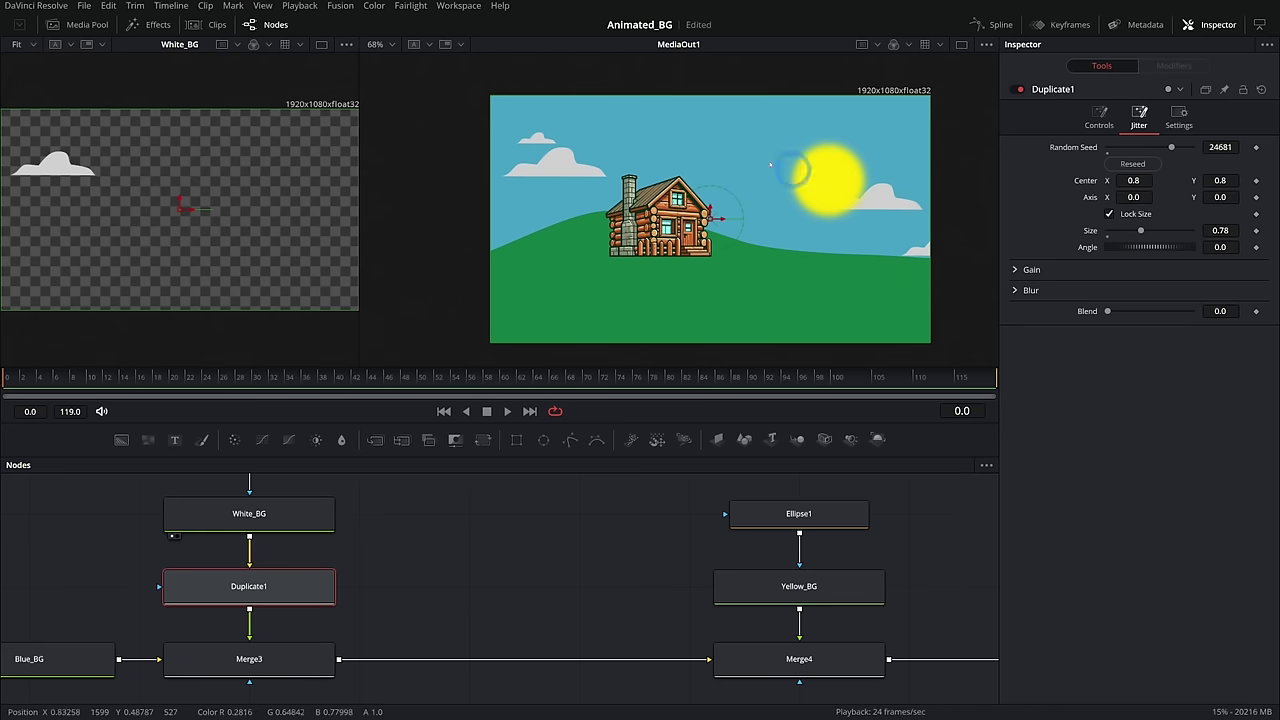
{"action": "left_click", "coordinate": [1133, 164]}
{"action": "left_click", "coordinate": [1133, 164]}
{"action": "left_click", "coordinate": [1133, 164]}
{"action": "left_click", "coordinate": [1133, 164]}
{"action": "left_click", "coordinate": [1133, 164]}
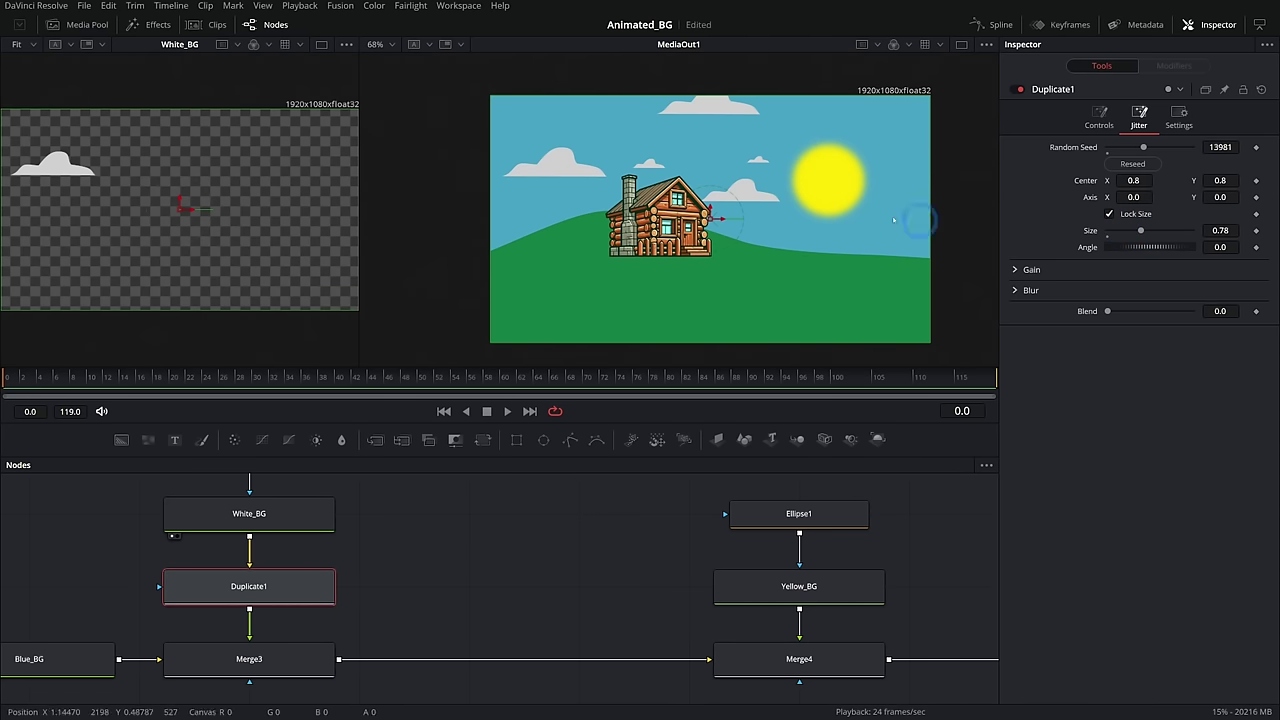
{"action": "left_click", "coordinate": [696, 256]}
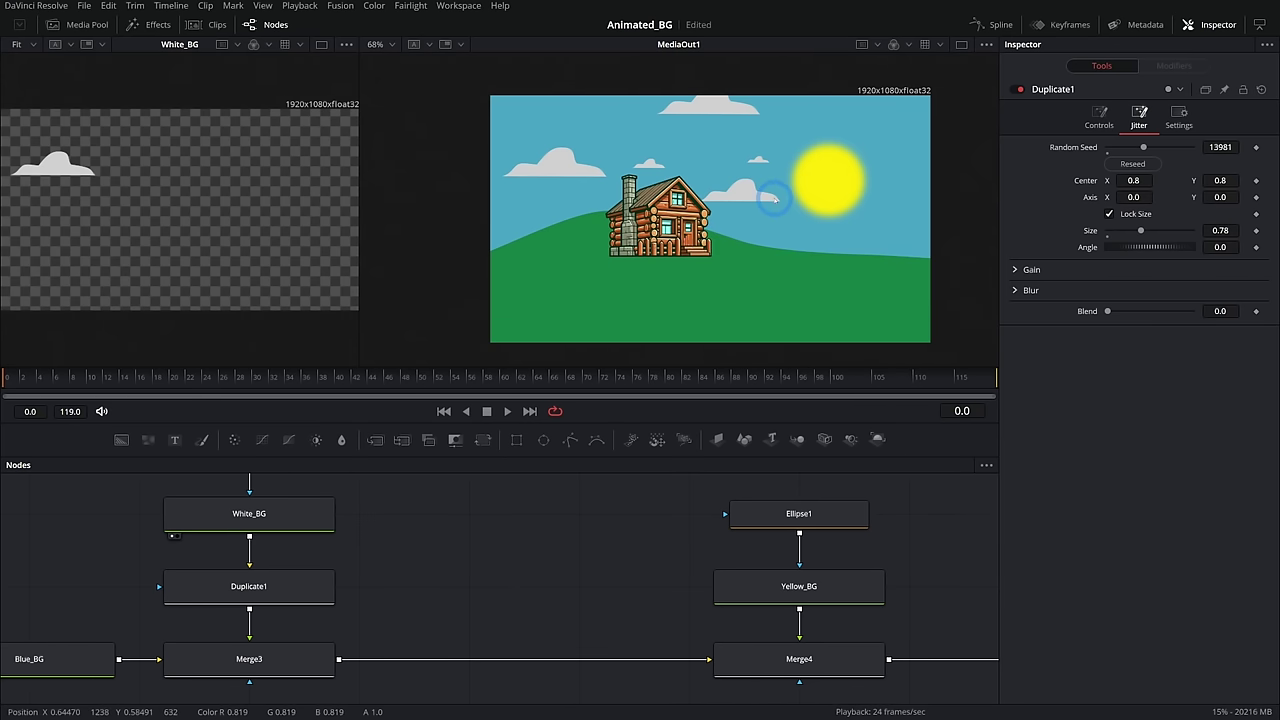
{"action": "scroll", "coordinate": [773, 199], "scroll_direction": "up", "scroll_amount": 2}
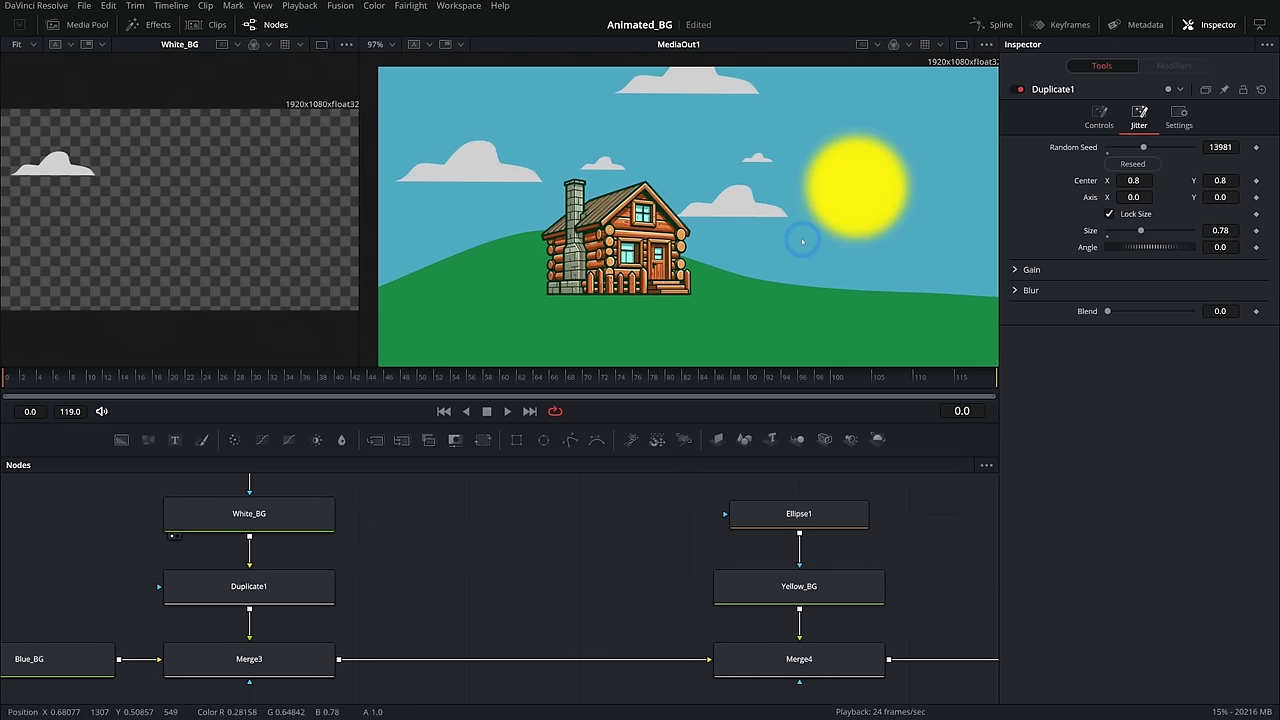
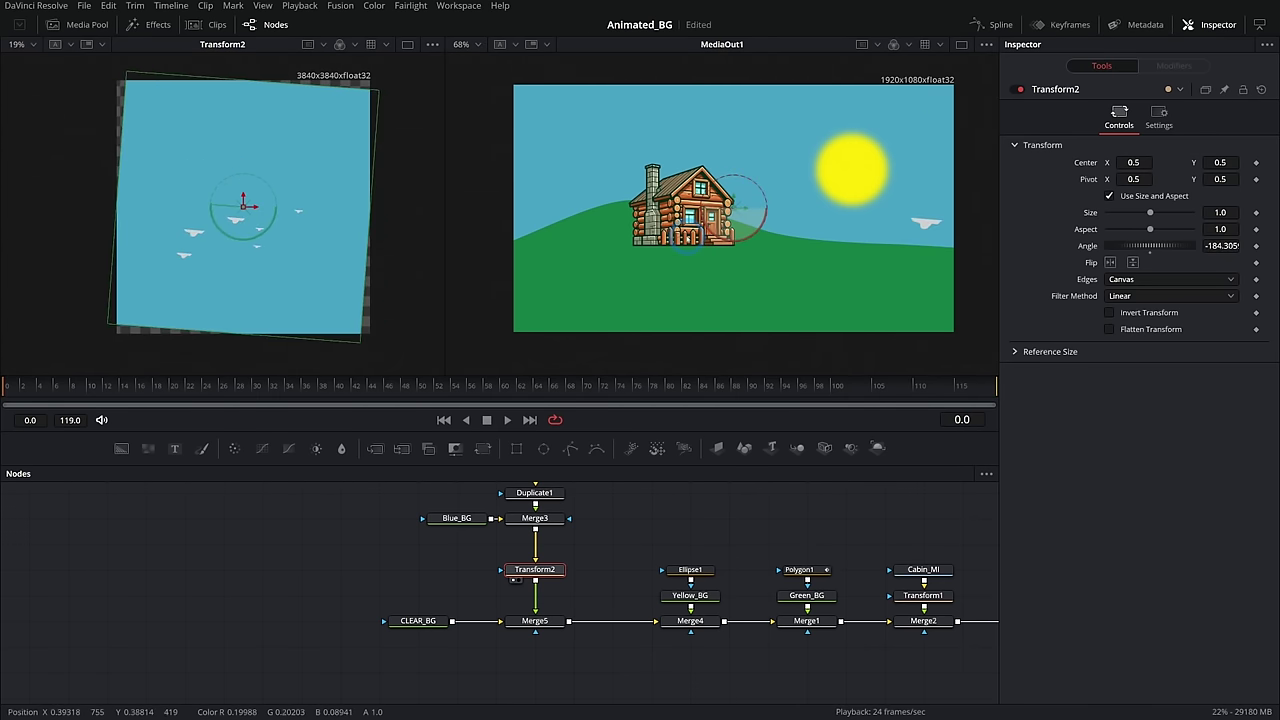
Lower Transform2's center to about Y 0.379 and test rotating the cloudy sky around it, undoing the rotations
{"action": "key", "text": "ctrl+z"}
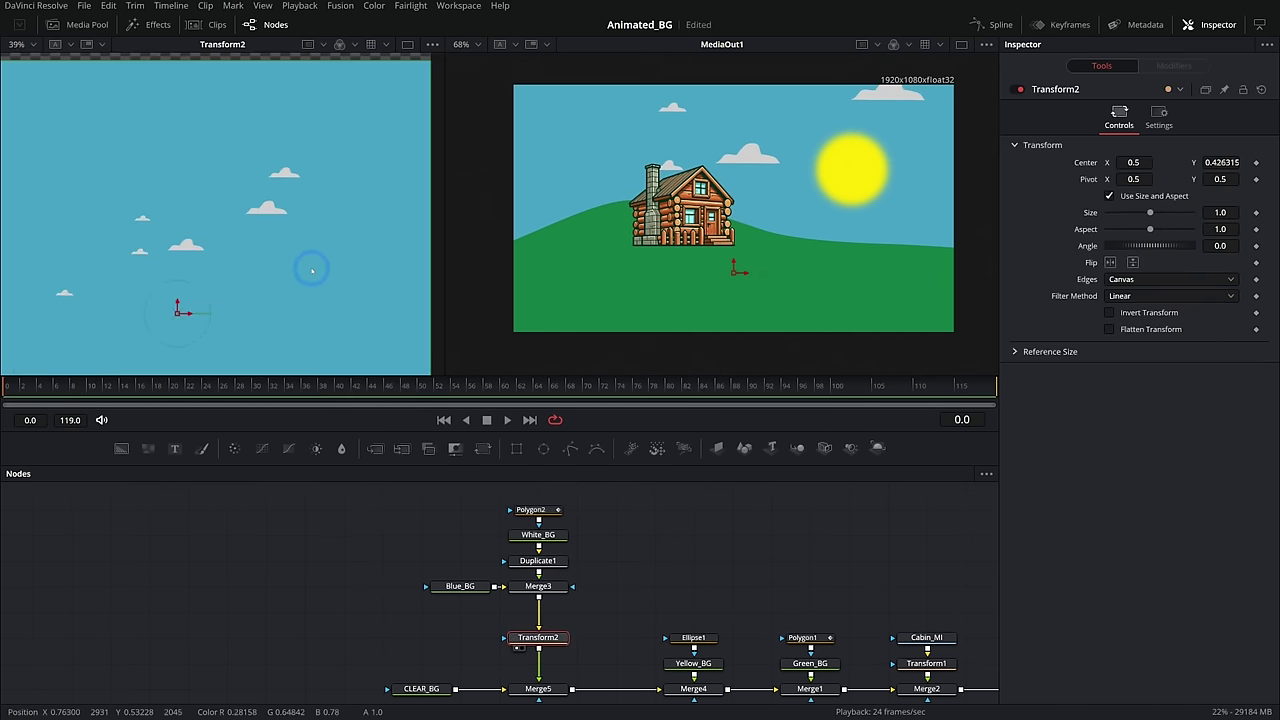
{"action": "left_click_drag", "start_coordinate": [699, 289], "coordinate": [632, 170]}
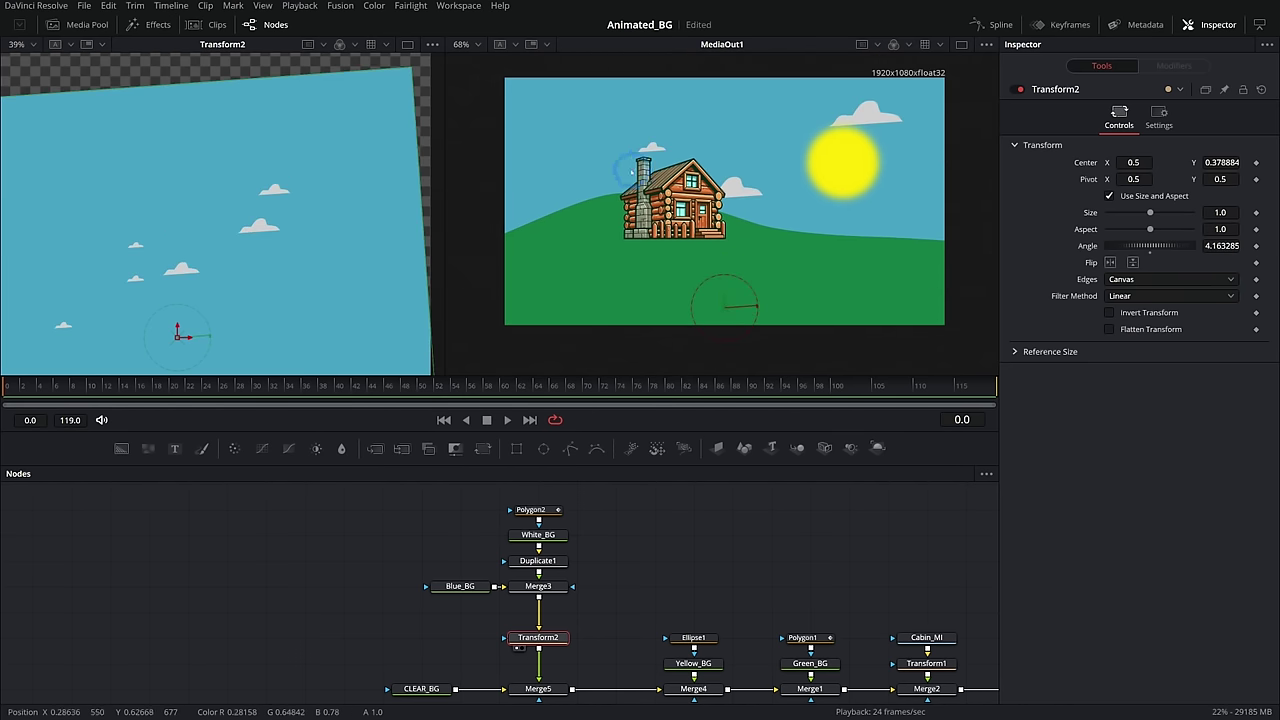
{"action": "left_click_drag", "start_coordinate": [737, 286], "coordinate": [769, 298]}
{"action": "key", "text": "ctrl+z"}
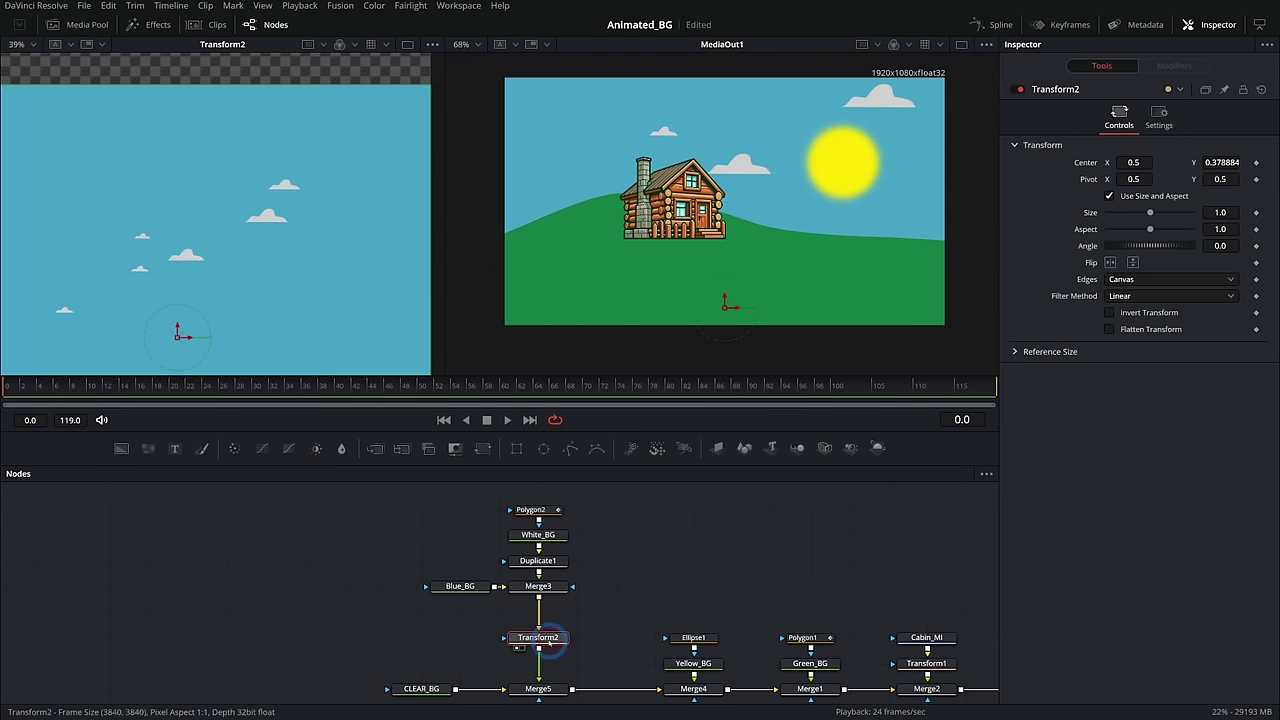
Rename Transform2 to Day_Night_XF and animate its angle with keyframes at frames 0 and 60 to rotate the sky
{"action": "key", "text": "F2"}
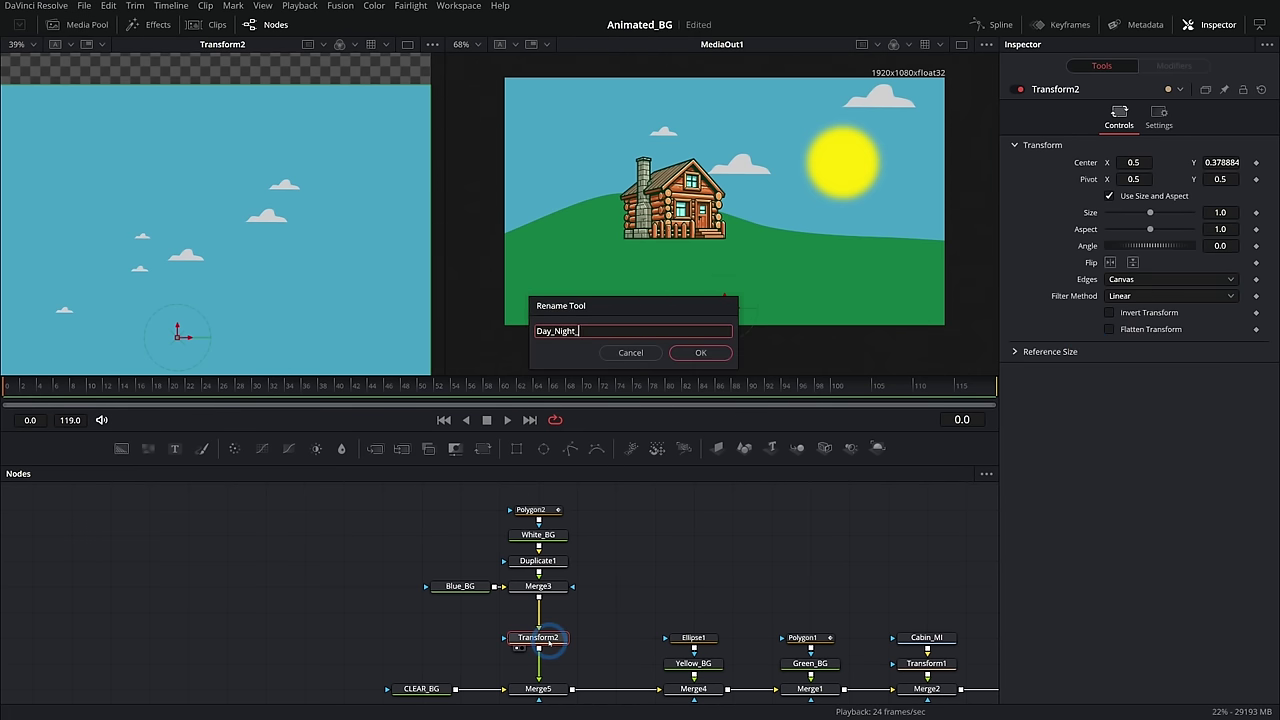
{"action": "key", "text": "Return"}
{"action": "left_click", "coordinate": [1256, 246]}
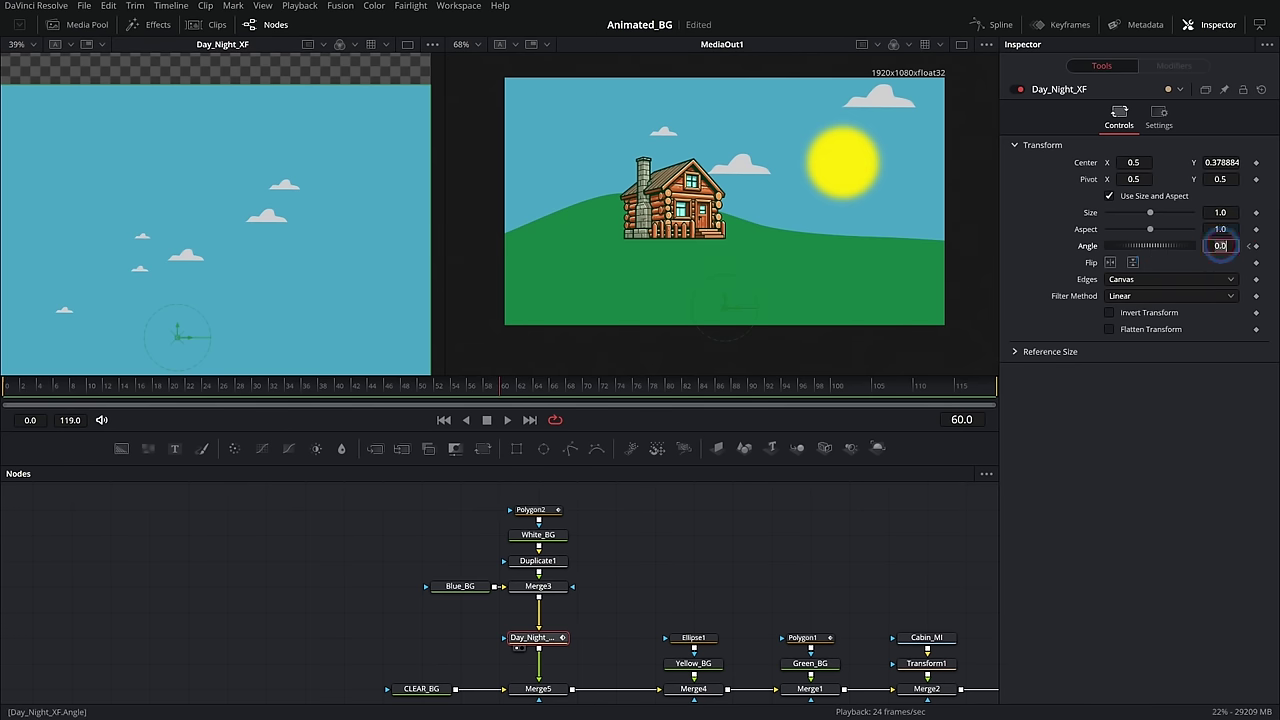
{"action": "mouse_move", "coordinate": [30, 385]}
{"action": "left_mouse_down"}
{"action": "mouse_move", "coordinate": [249, 376]}
{"action": "mouse_move", "coordinate": [8, 372]}
{"action": "left_mouse_up"}
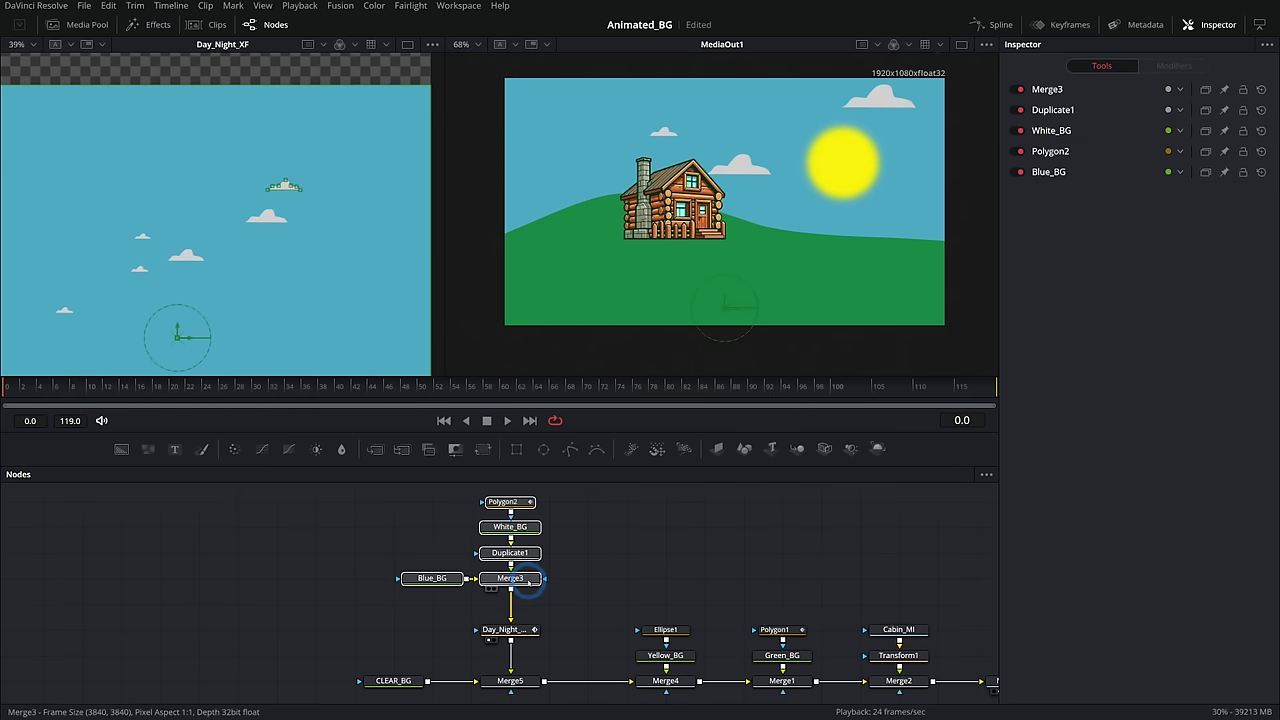
Move the sky nodes aside and relocate Merge4 with the sun nodes between Merge3 and Day_Night_XF
{"action": "left_click_drag", "start_coordinate": [513, 581], "coordinate": [397, 582]}
{"action": "left_click_drag", "start_coordinate": [641, 593], "coordinate": [521, 536]}
{"action": "left_click_drag", "start_coordinate": [466, 621], "coordinate": [484, 527]}
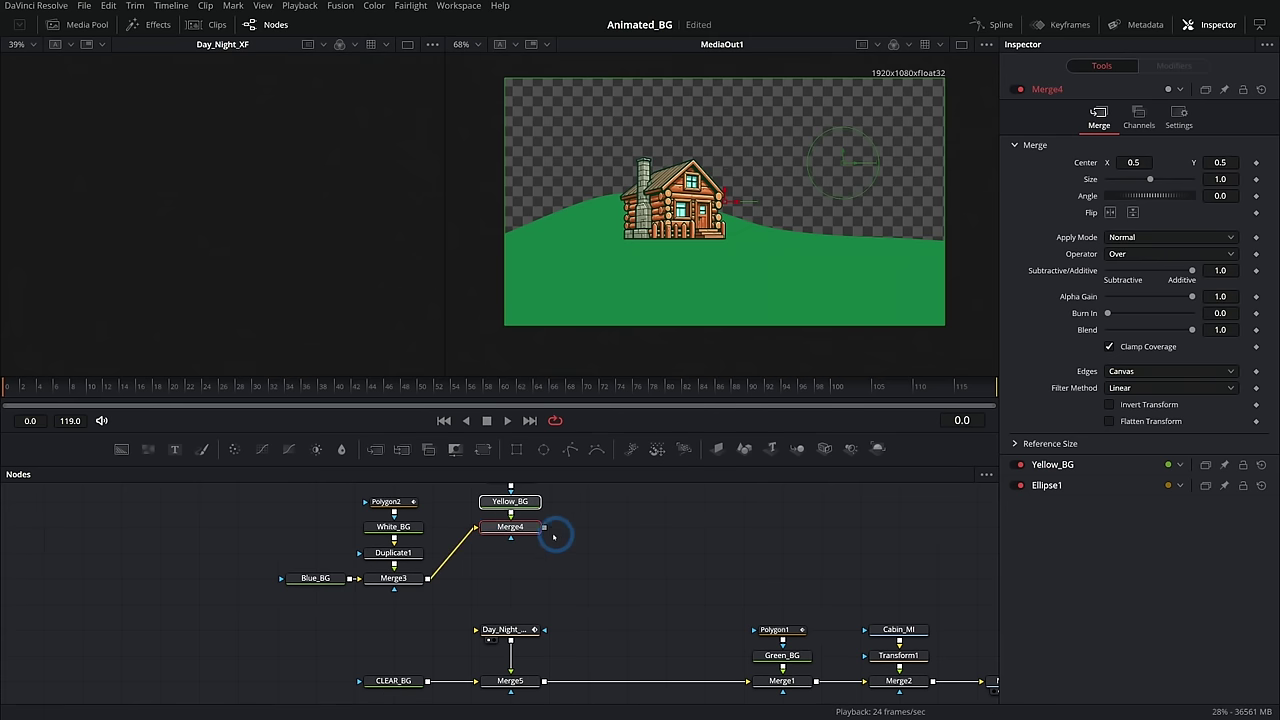
{"action": "left_click_drag", "start_coordinate": [539, 563], "coordinate": [532, 629]}
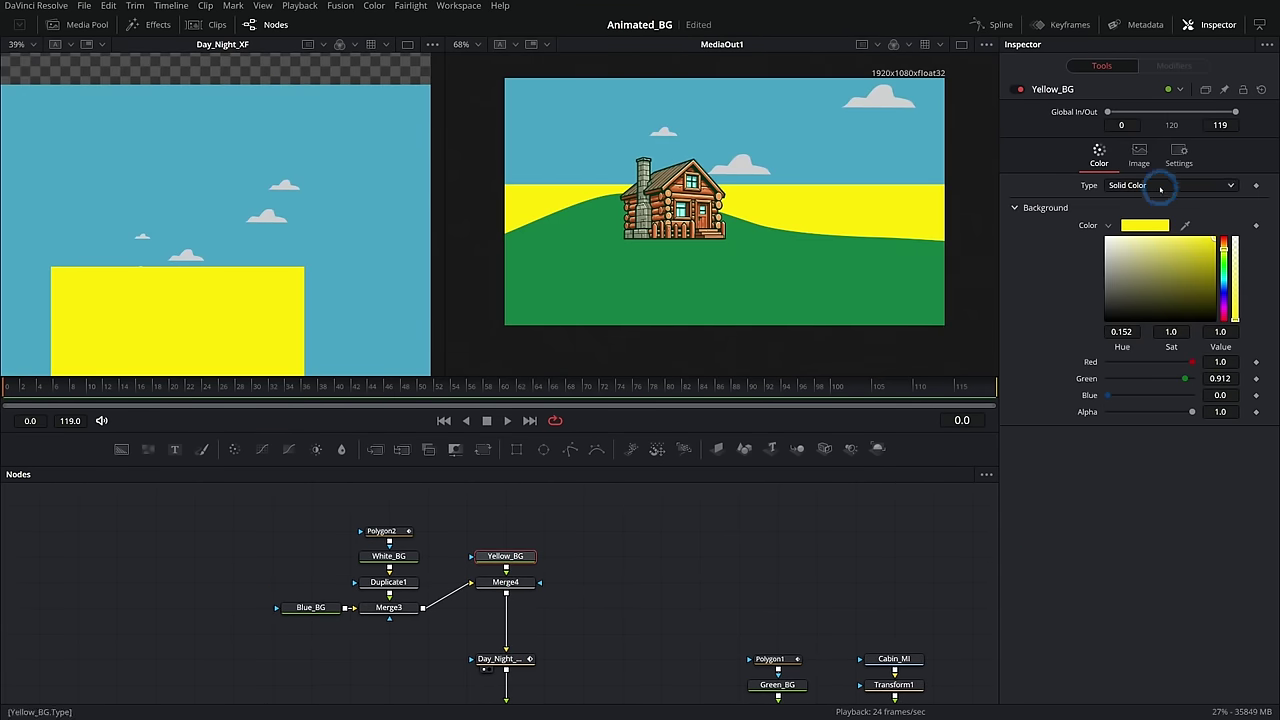
Turn off Yellow_BG's auto resolution and set its image size to 3840 x 3840
{"action": "left_click", "coordinate": [1178, 155]}
{"action": "left_click", "coordinate": [1139, 155]}
{"action": "left_click", "coordinate": [1109, 275]}
{"action": "double_click", "coordinate": [1220, 225]}
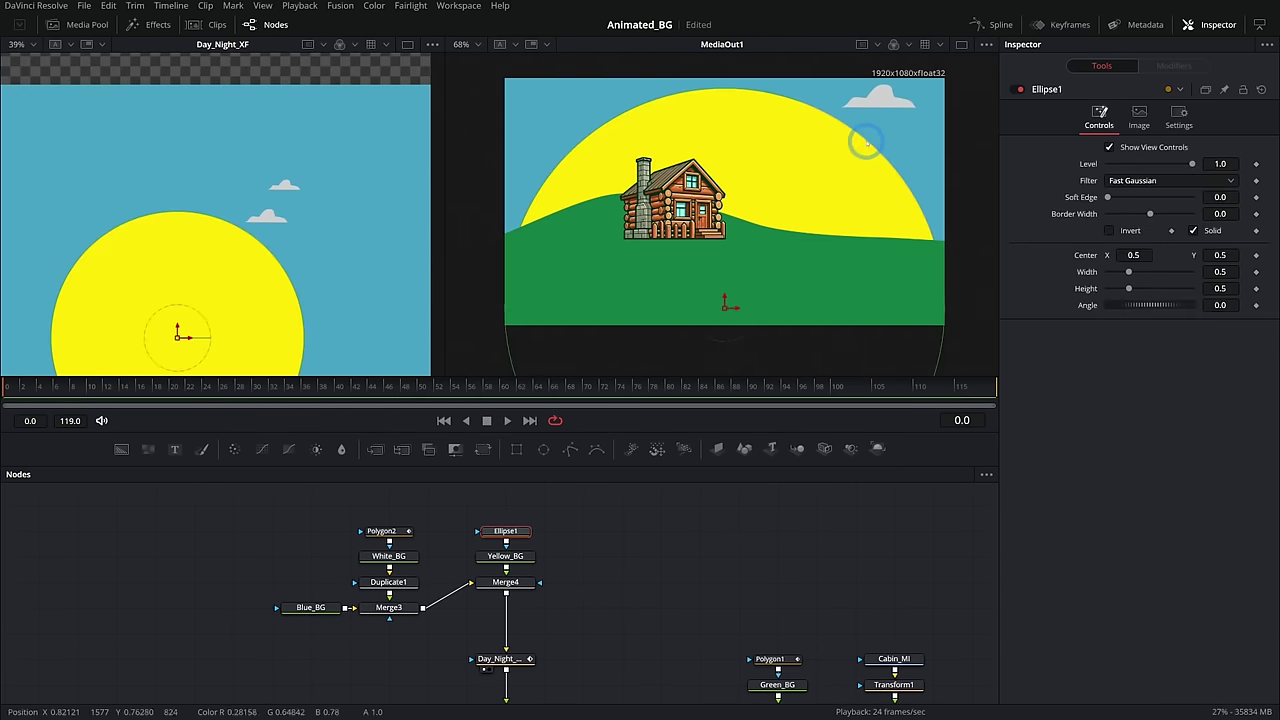
Shrink the Ellipse1 sun mask to about 0.08 in width and height and centre it at about X 0.645, Y 0.665
{"action": "left_click_drag", "start_coordinate": [866, 142], "coordinate": [724, 274]}
{"action": "left_click_drag", "start_coordinate": [724, 309], "coordinate": [852, 163]}
{"action": "left_click", "coordinate": [628, 571]}
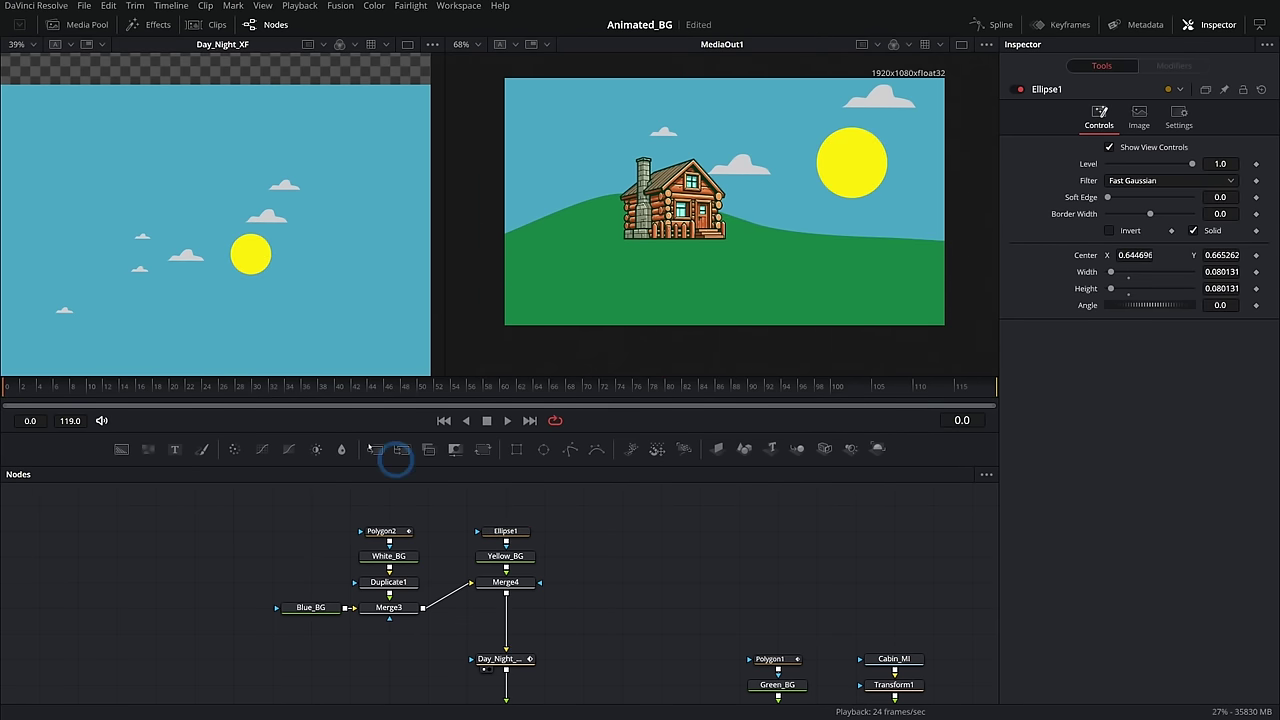
Remove the Polygon2Polyline shape animation from the cloud mask Polygon2
{"action": "left_click_drag", "start_coordinate": [37, 393], "coordinate": [134, 384]}
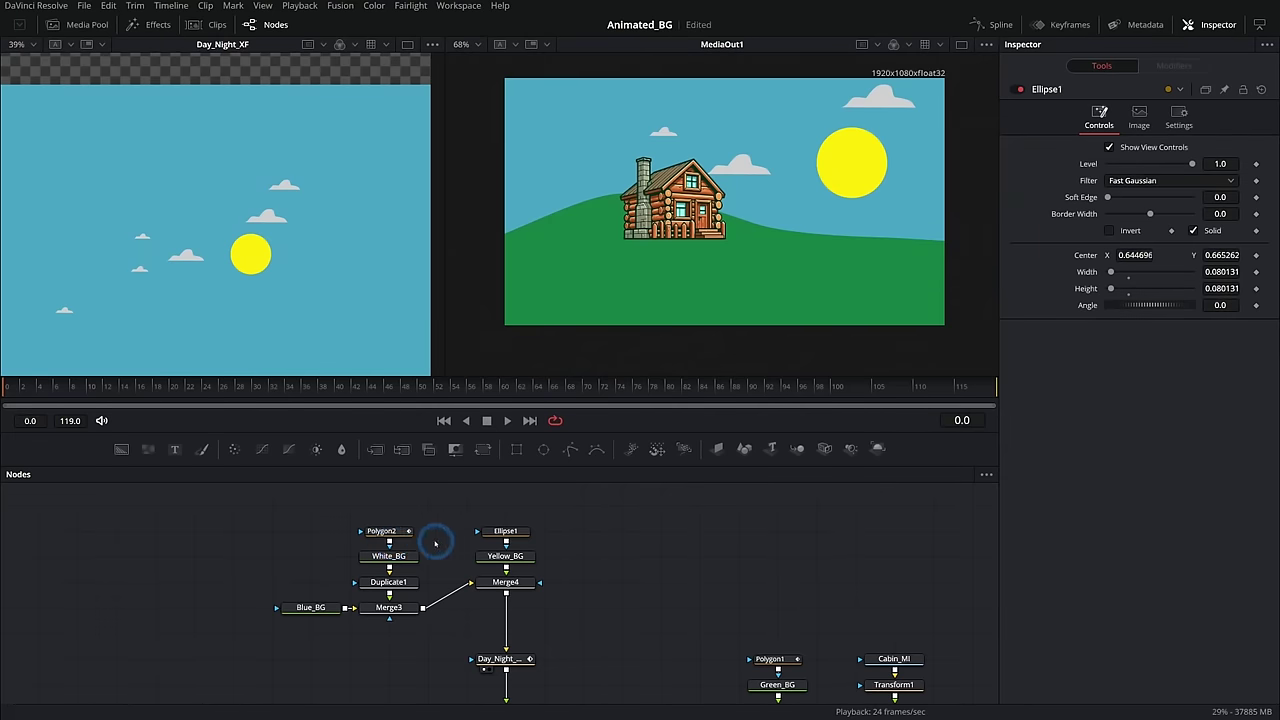
{"action": "left_click", "coordinate": [401, 536]}
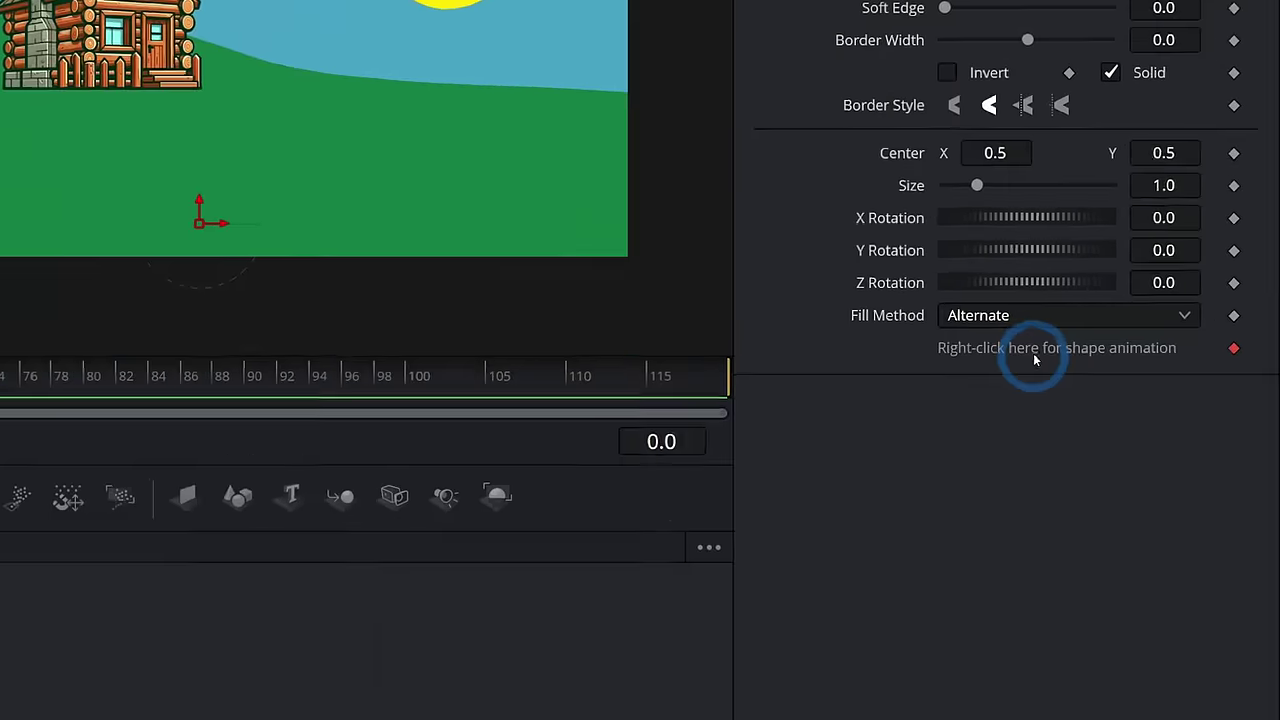
{"action": "right_click", "coordinate": [1070, 355]}
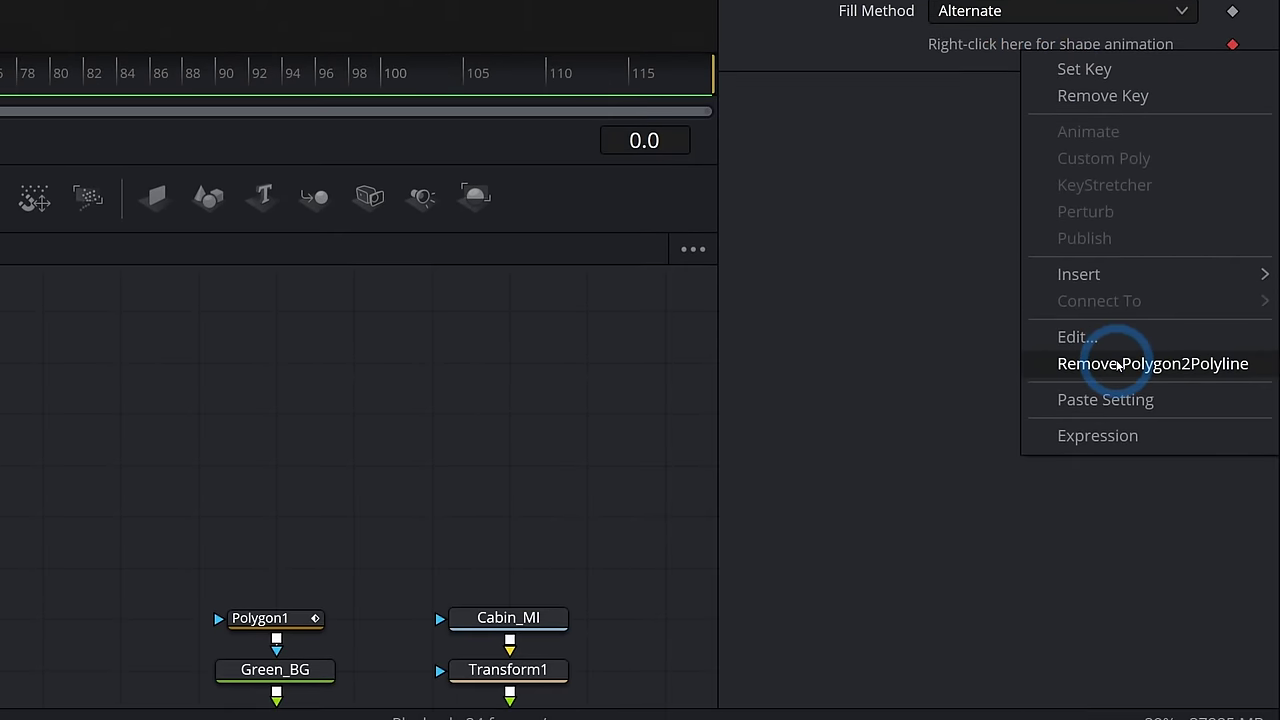
{"action": "left_click", "coordinate": [1118, 365]}
Play and scrub the composition to check how the sun and clouds rotate out of view
{"action": "left_click_drag", "start_coordinate": [191, 392], "coordinate": [125, 422]}
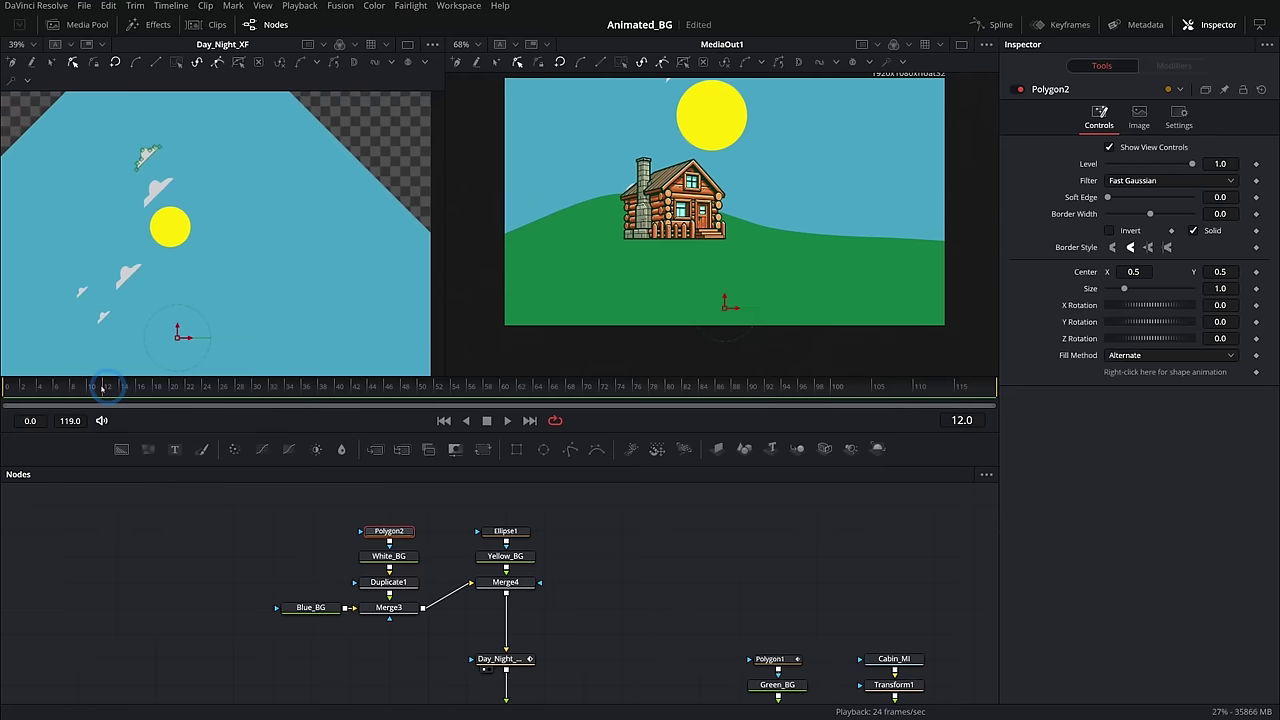
{"action": "left_click", "coordinate": [507, 421]}
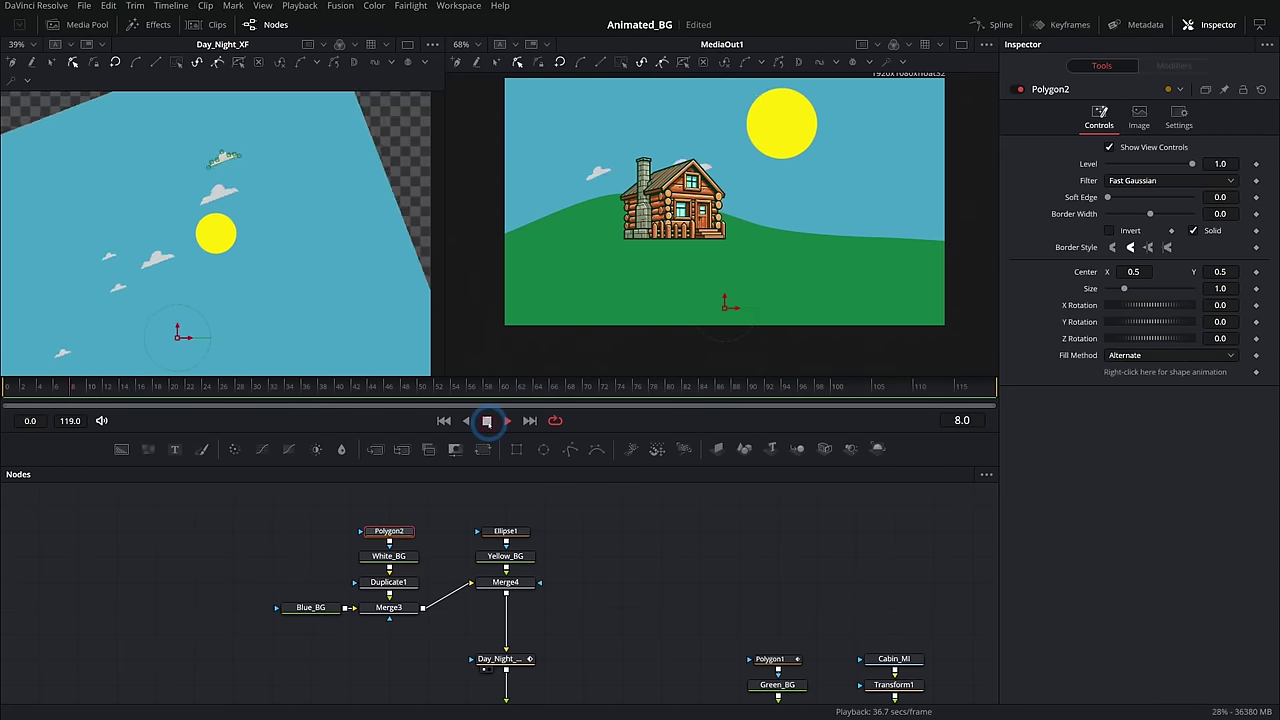
{"action": "left_click", "coordinate": [487, 421]}
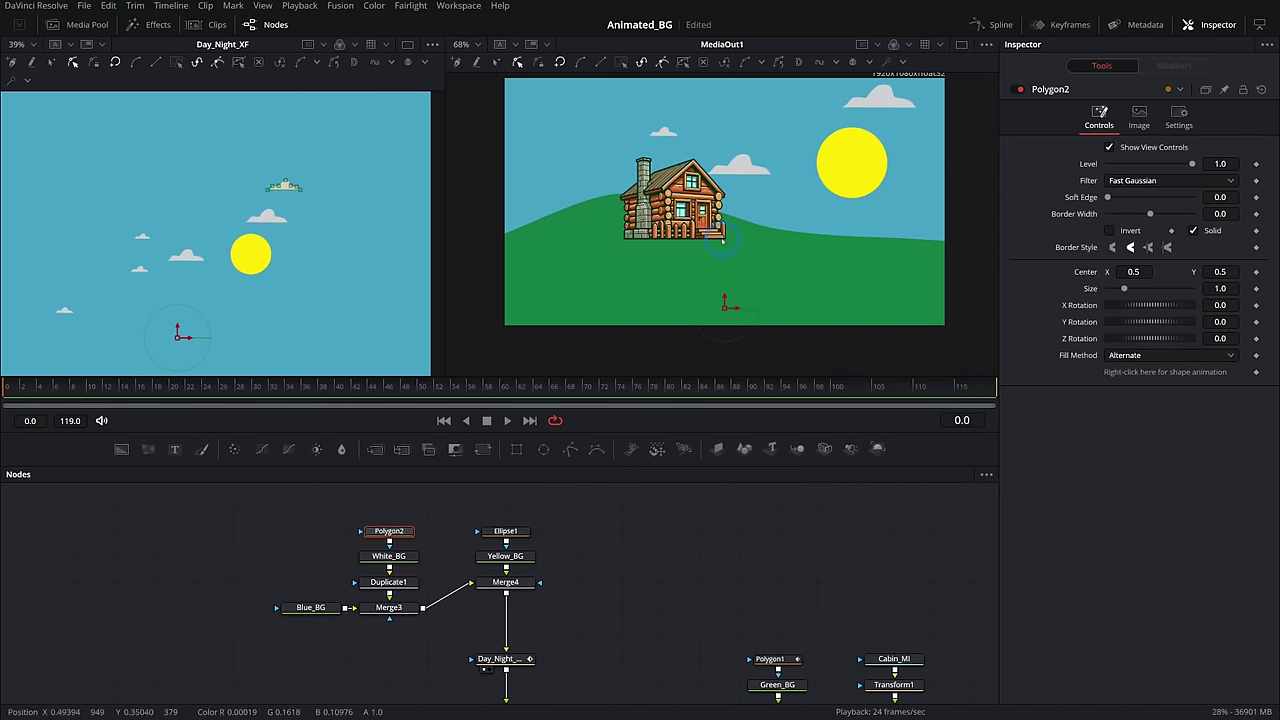
{"action": "left_click_drag", "start_coordinate": [10, 388], "coordinate": [83, 388]}
{"action": "left_click_drag", "start_coordinate": [12, 366], "coordinate": [536, 392]}
Select all the day sky and sun nodes and move them away from Day_Night_XF in the node graph
{"action": "left_click", "coordinate": [84, 148]}
{"action": "left_click_drag", "start_coordinate": [573, 605], "coordinate": [703, 600]}
{"action": "left_click_drag", "start_coordinate": [690, 518], "coordinate": [398, 614]}
{"action": "left_click", "coordinate": [634, 578]}
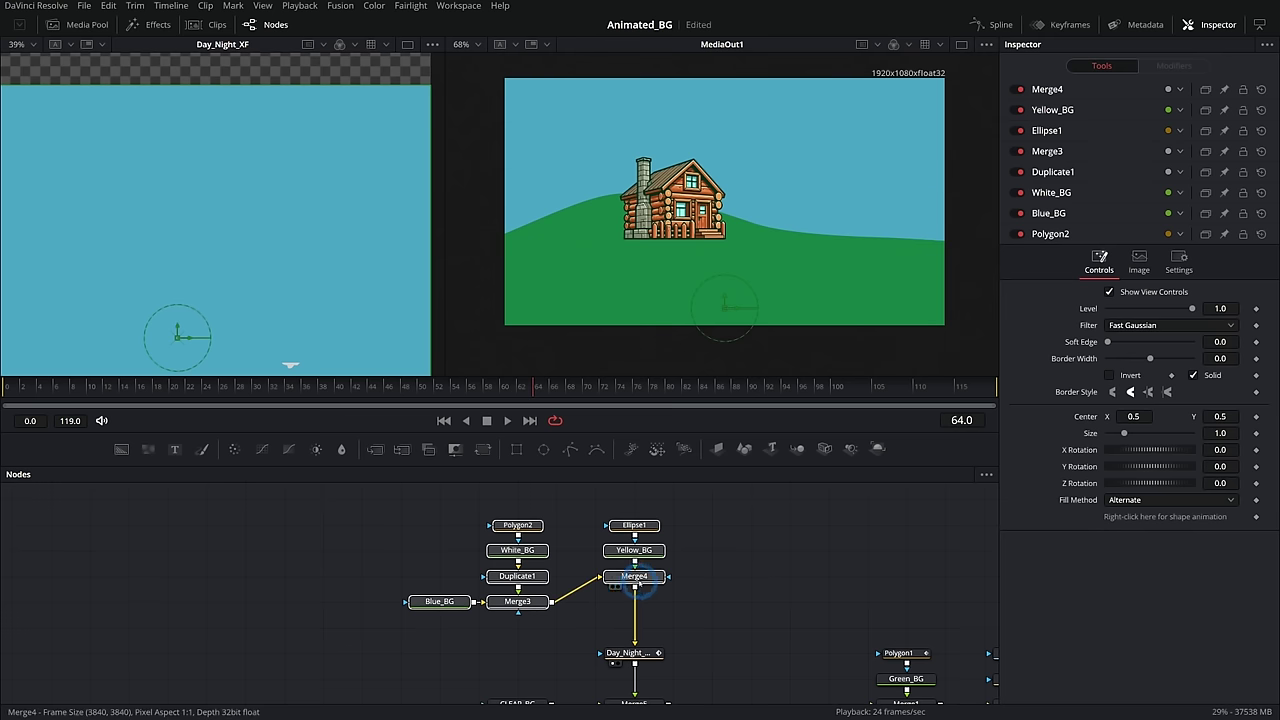
{"action": "left_click_drag", "start_coordinate": [634, 585], "coordinate": [320, 613]}
{"action": "scroll", "coordinate": [220, 514], "scroll_direction": "left", "scroll_amount": 3}
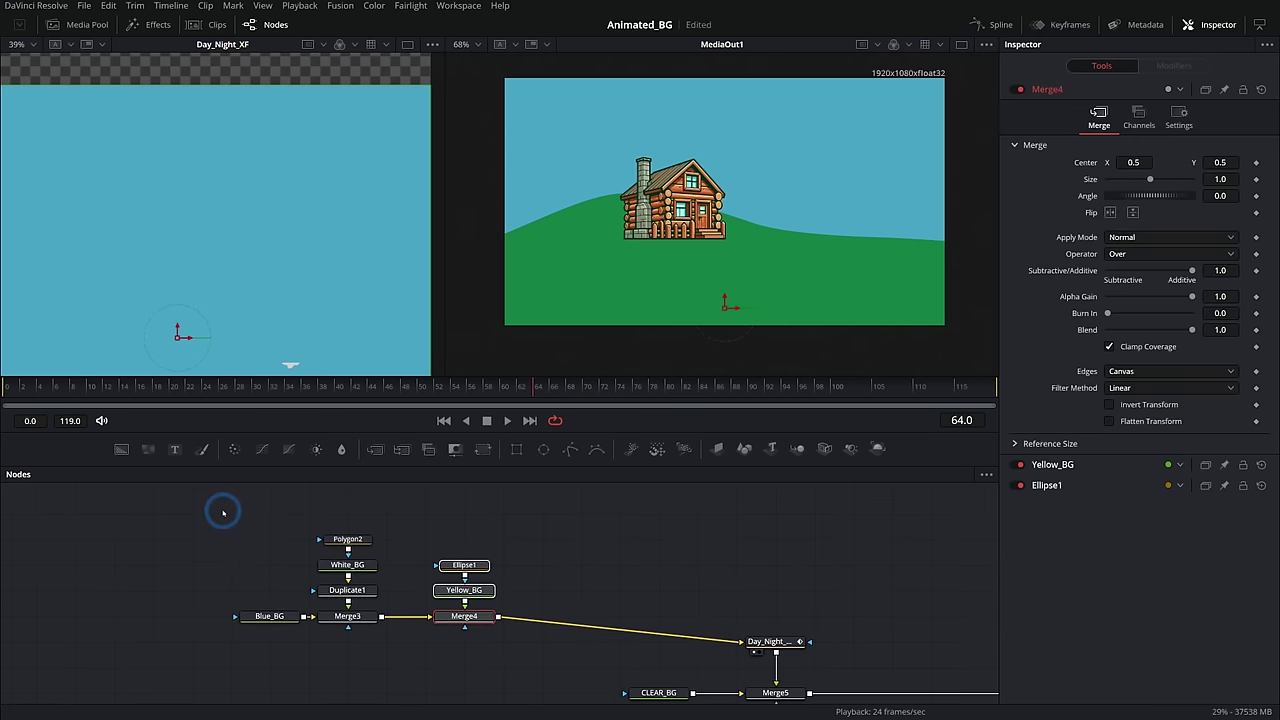
Add an underlay around the sky and sun nodes and name it DAY
{"action": "key", "text": "shift+space"}
{"action": "type", "text": "dup"}
{"action": "type", "text": "und"}
{"action": "key", "text": "Return"}
{"action": "left_click", "coordinate": [614, 565]}
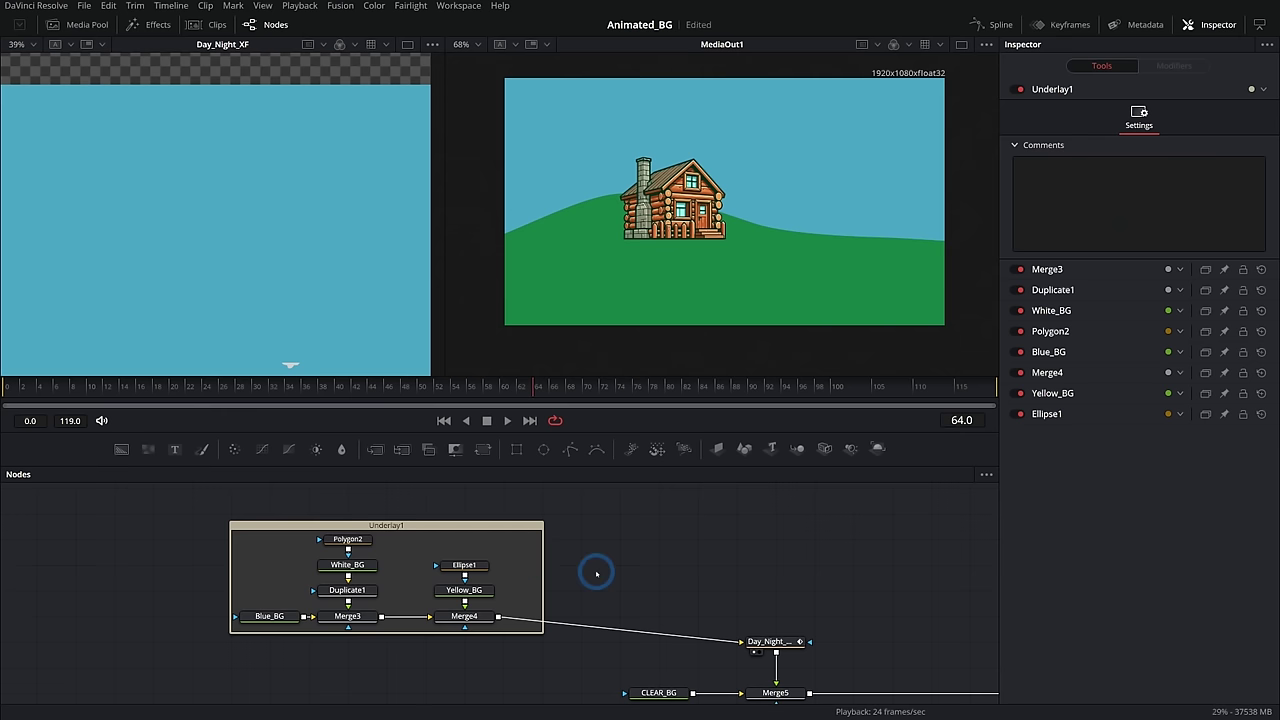
{"action": "left_click", "coordinate": [449, 526]}
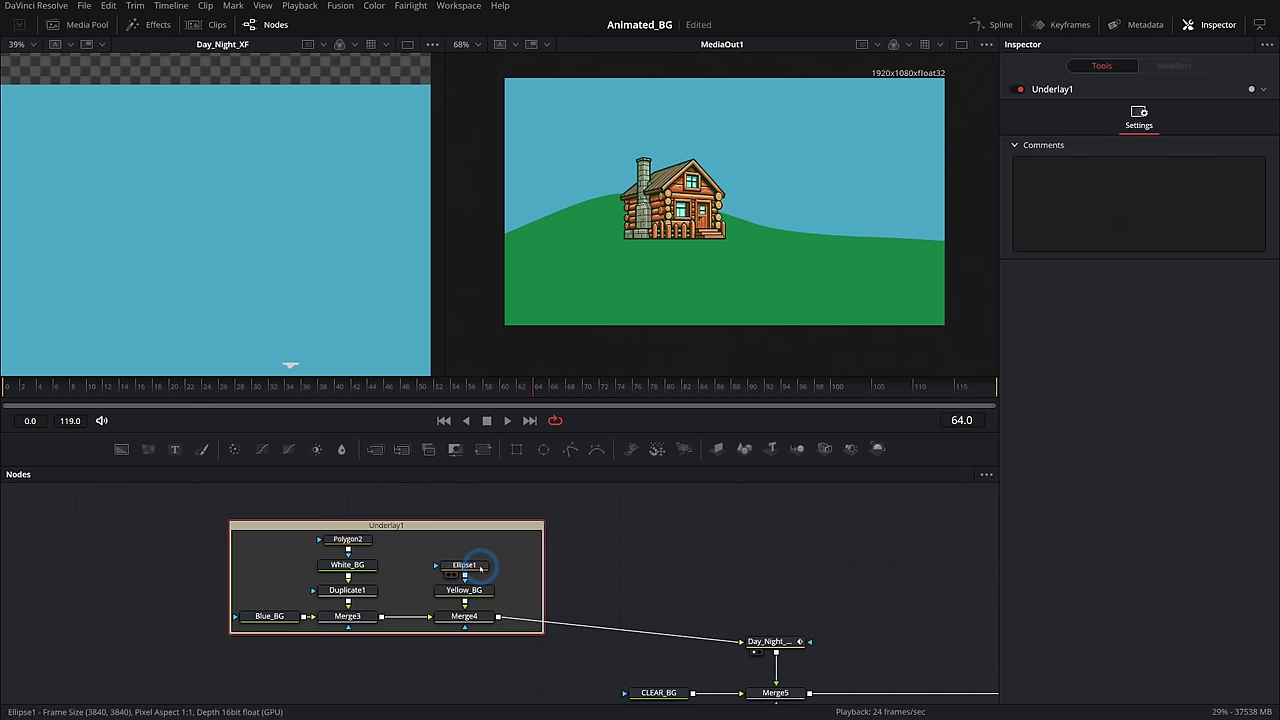
{"action": "key", "text": "F2"}
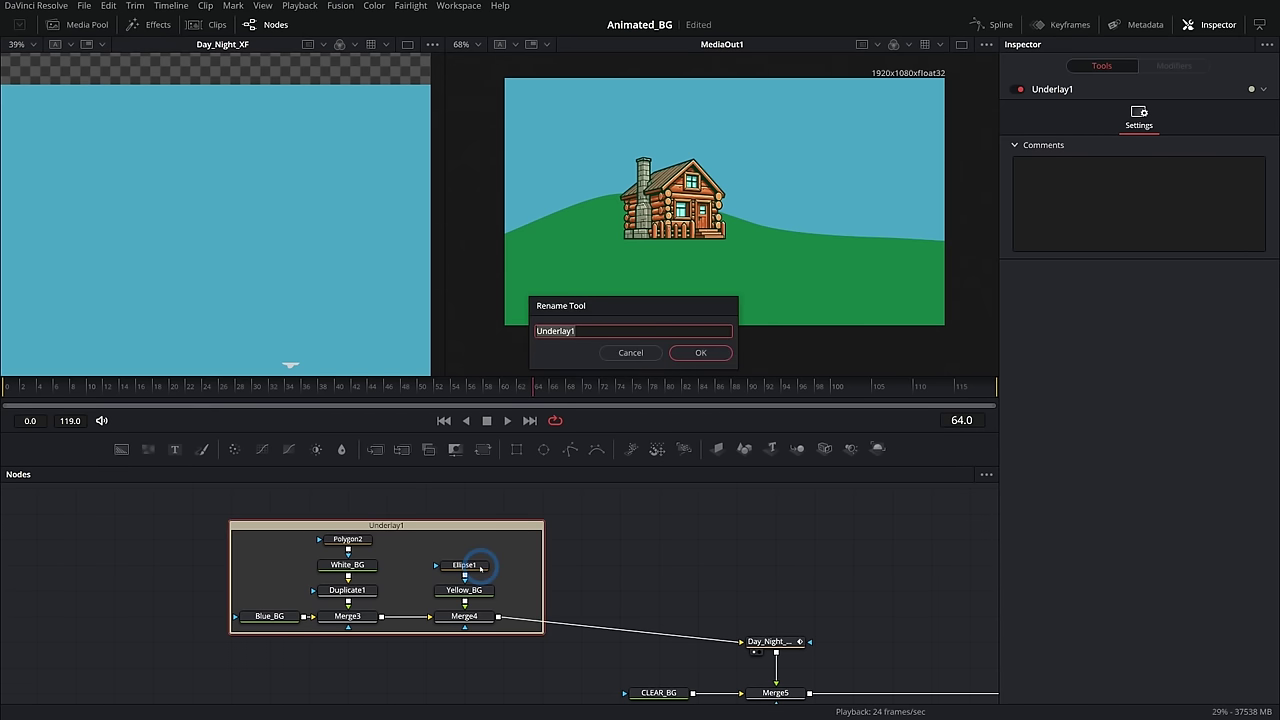
{"action": "type", "text": "DAY"}
{"action": "key", "text": "Return"}
Colour the DAY underlay yellow and move it with its nodes farther from Day_Night_XF
{"action": "right_click", "coordinate": [490, 522]}
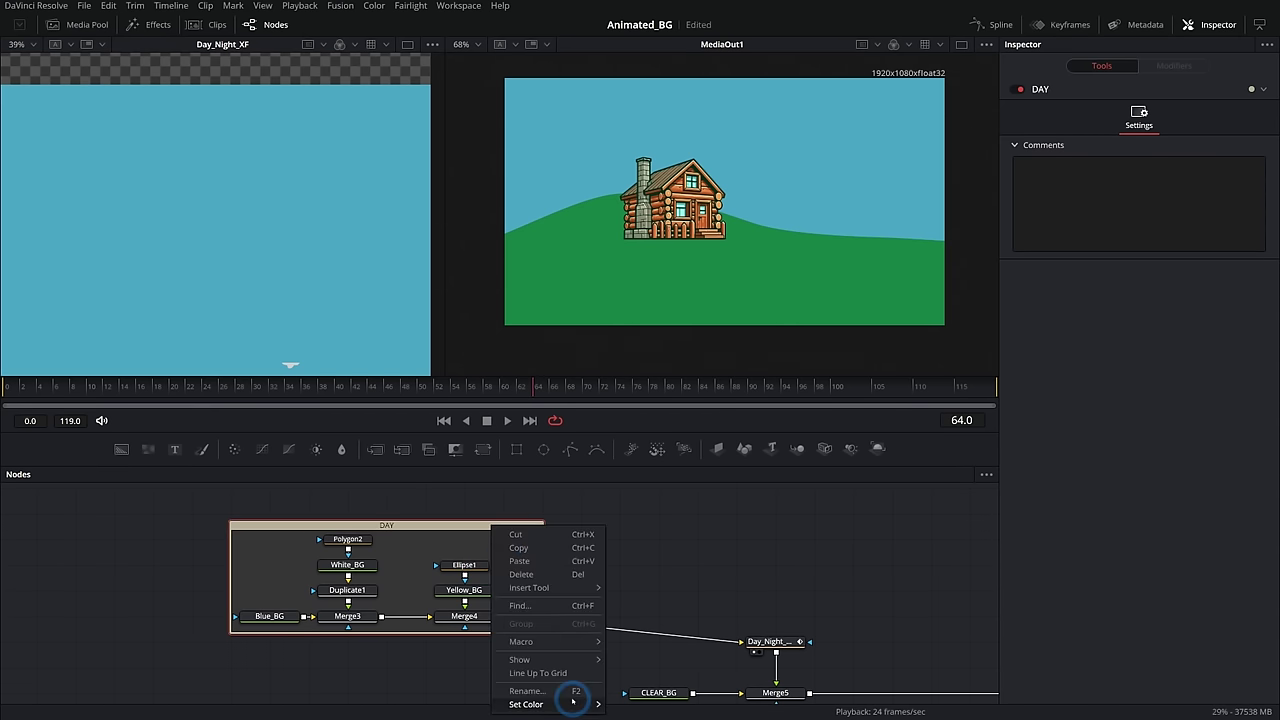
{"action": "mouse_move", "coordinate": [571, 694]}
{"action": "left_click", "coordinate": [677, 540]}
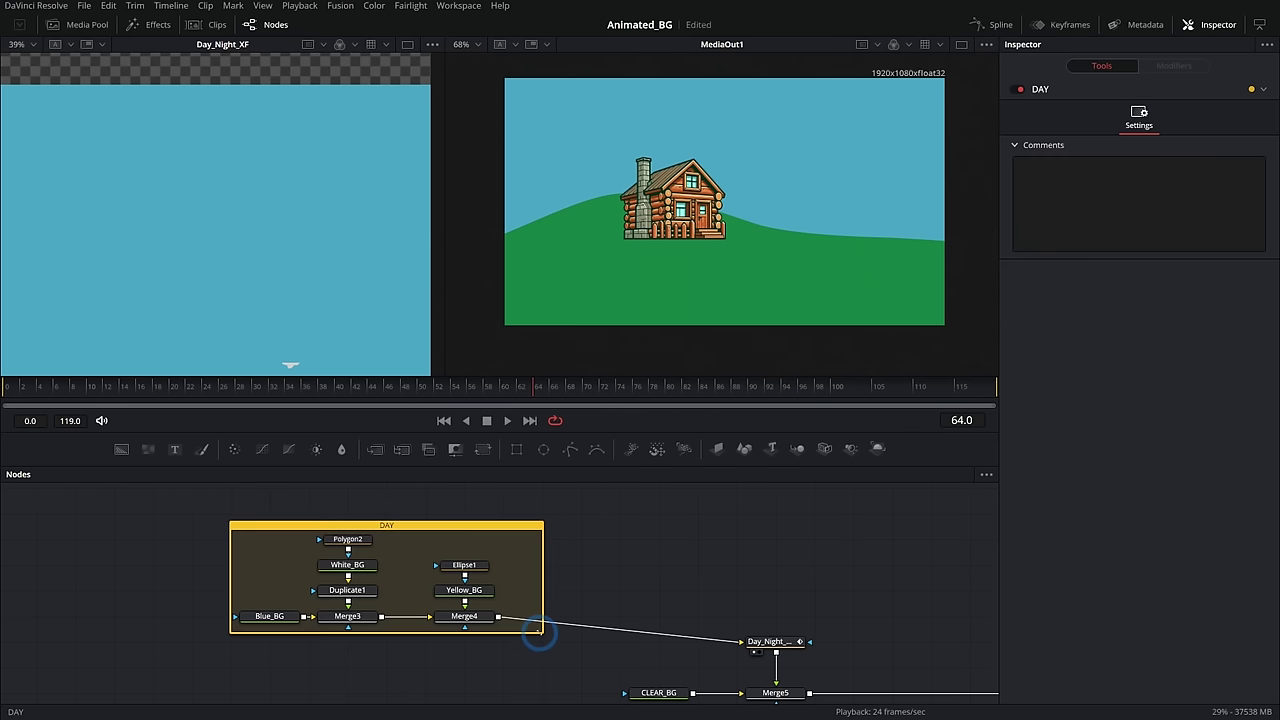
{"action": "left_click_drag", "start_coordinate": [478, 519], "coordinate": [287, 545]}
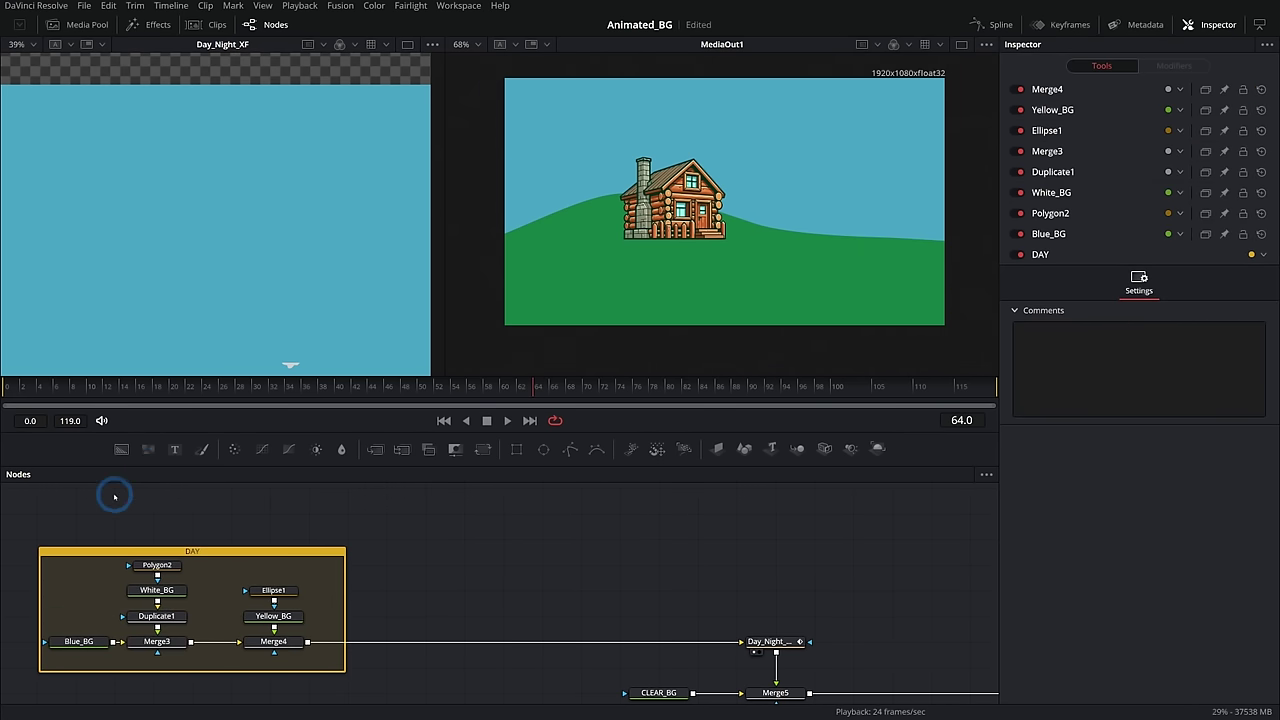
Add a Background node beside the DAY underlay and give it a very dark purple night colour
{"action": "left_click_drag", "start_coordinate": [121, 448], "coordinate": [474, 610]}
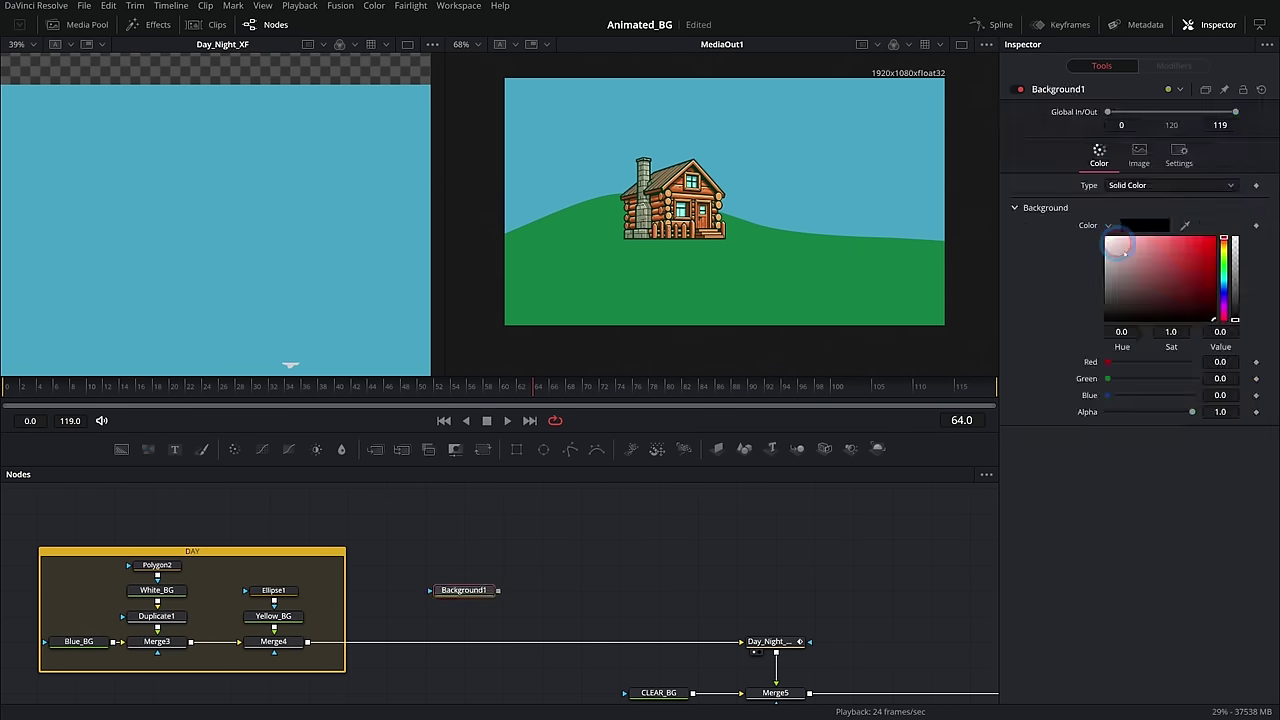
{"action": "left_click", "coordinate": [1223, 297]}
{"action": "left_click", "coordinate": [1157, 302]}
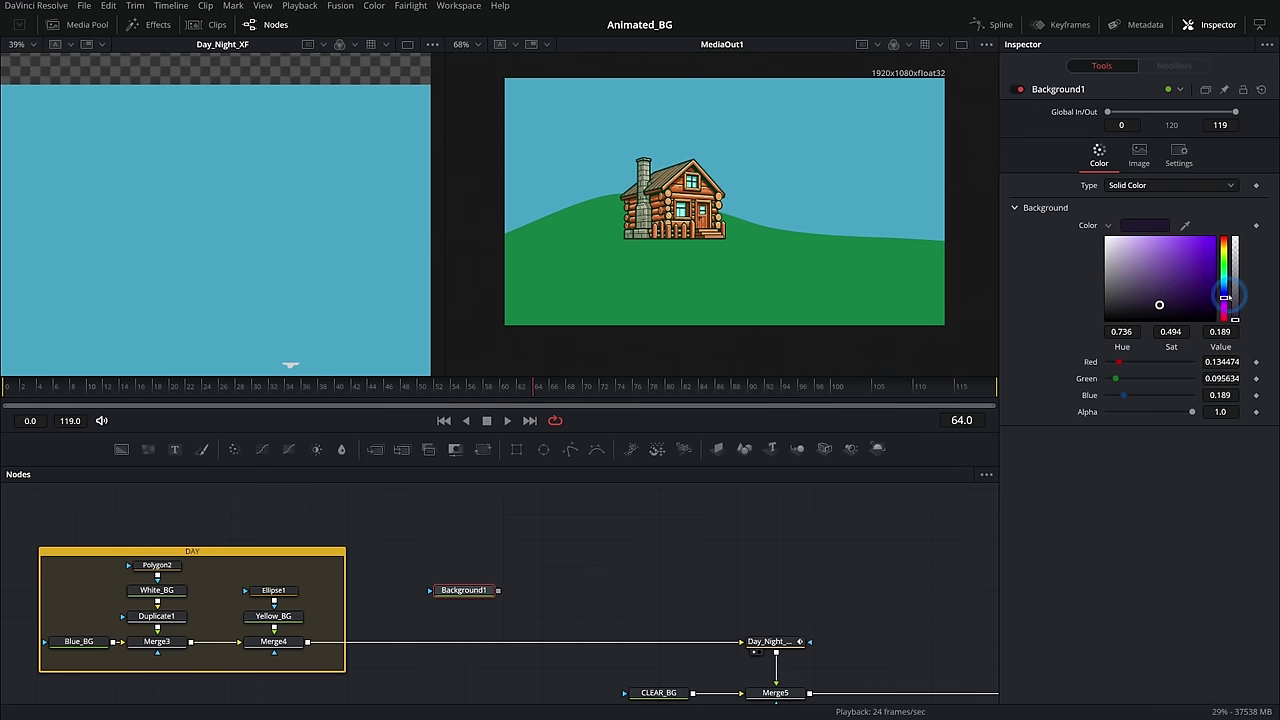
{"action": "left_click", "coordinate": [1223, 297]}
{"action": "left_click", "coordinate": [1171, 304]}
Set Background1's image width and height to 3840
{"action": "left_click", "coordinate": [1138, 156]}
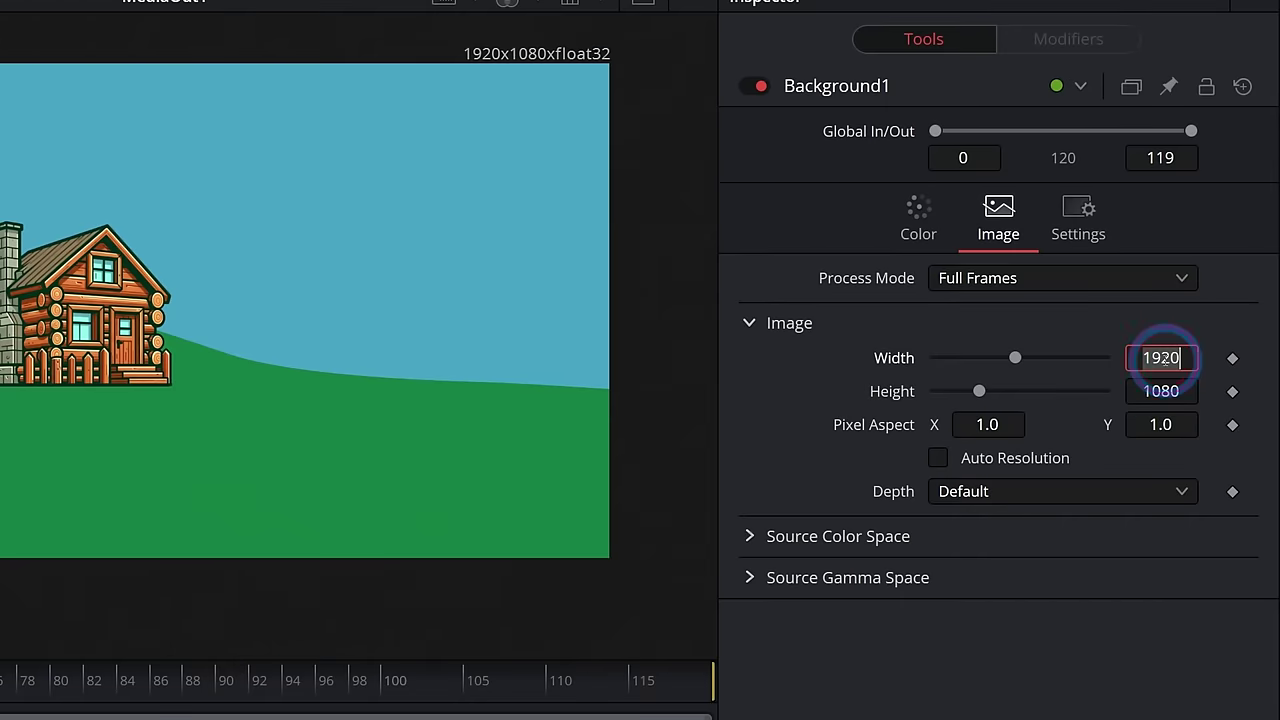
{"action": "left_click", "coordinate": [1163, 358]}
{"action": "type", "text": "3840"}
{"action": "key", "text": "Tab"}
{"action": "type", "text": "3840"}
{"action": "key", "text": "Tab"}
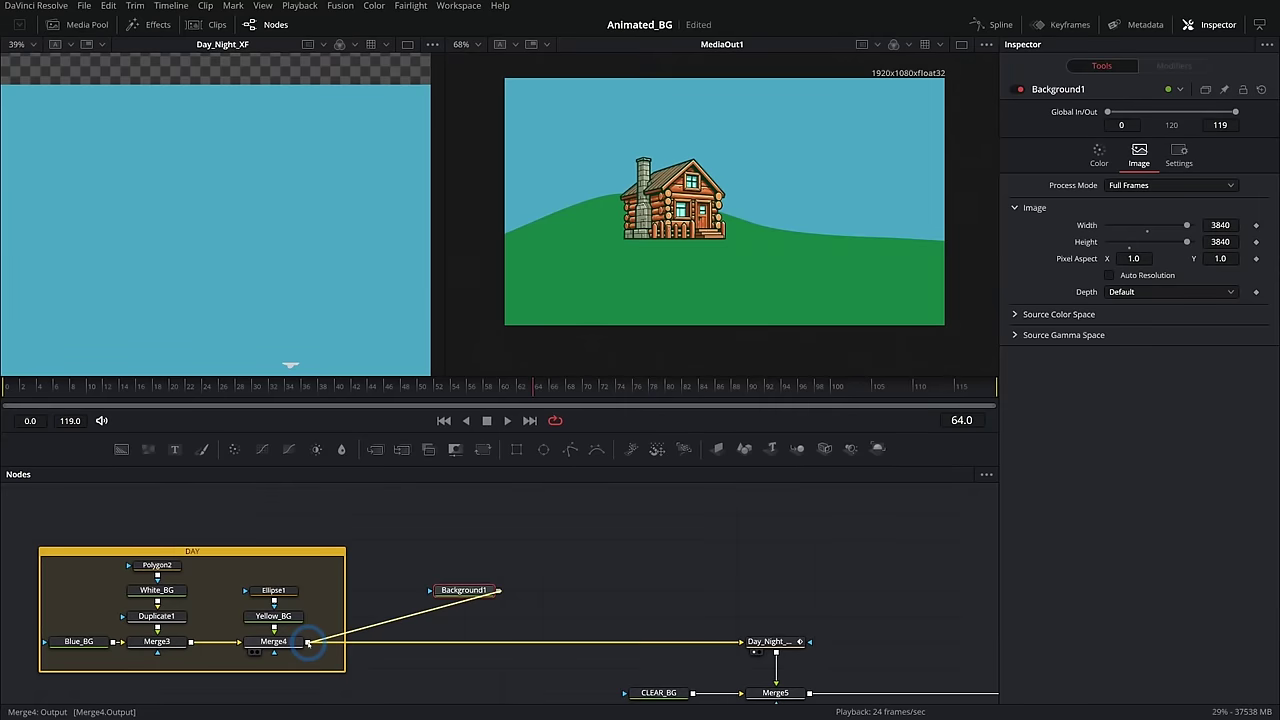
Merge Background1 over Merge4's output and display the new merge in the viewer
{"action": "left_click", "coordinate": [464, 641]}
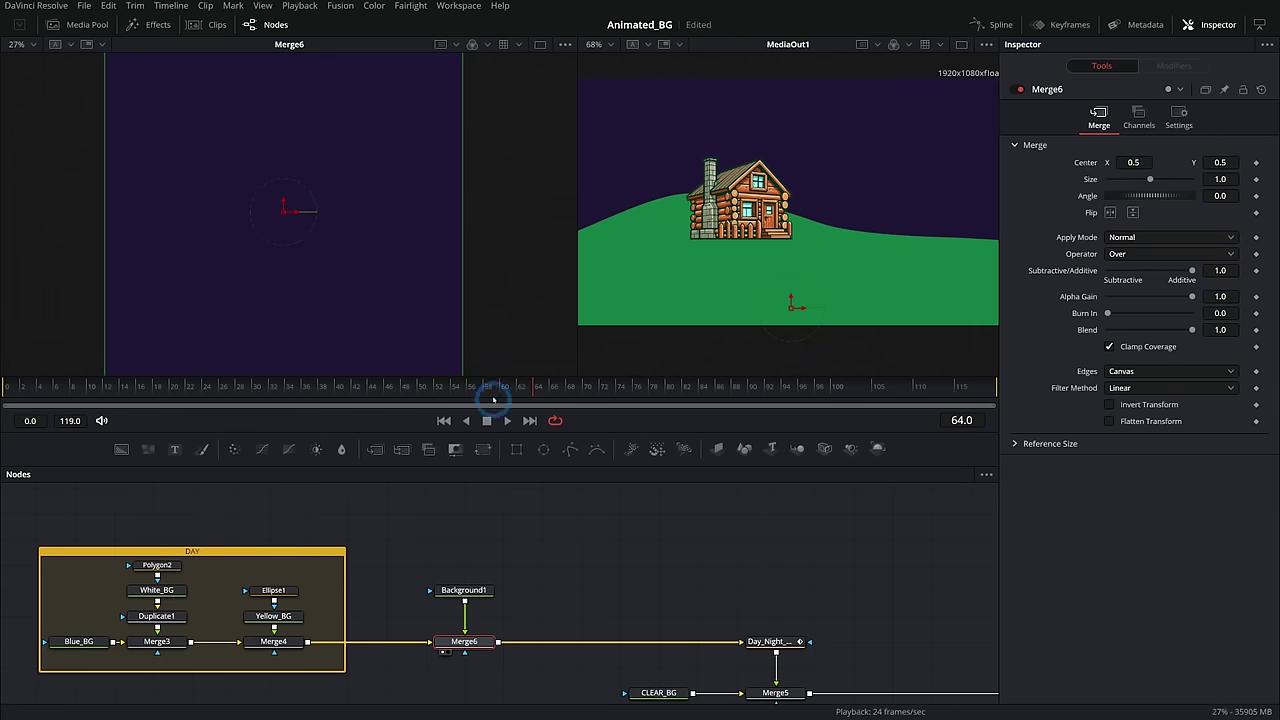
{"action": "scroll", "coordinate": [463, 283], "scroll_direction": "down", "scroll_amount": 3}
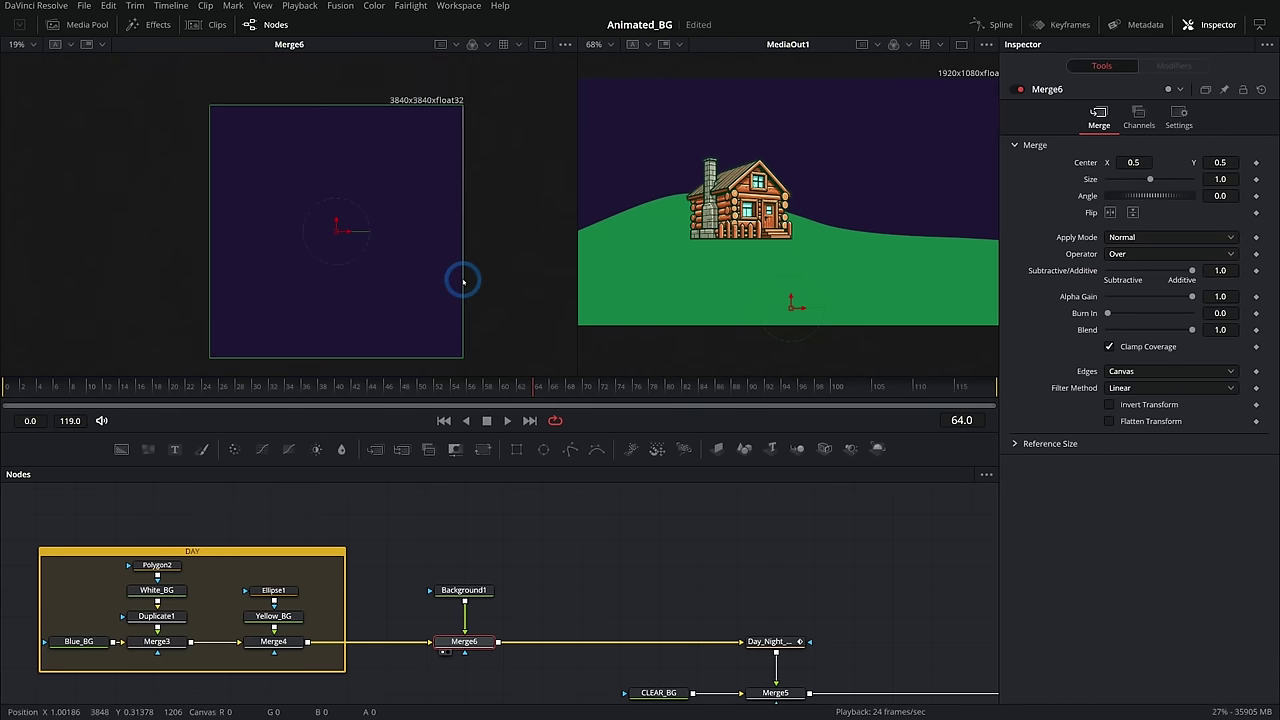
{"action": "left_click", "coordinate": [546, 406]}
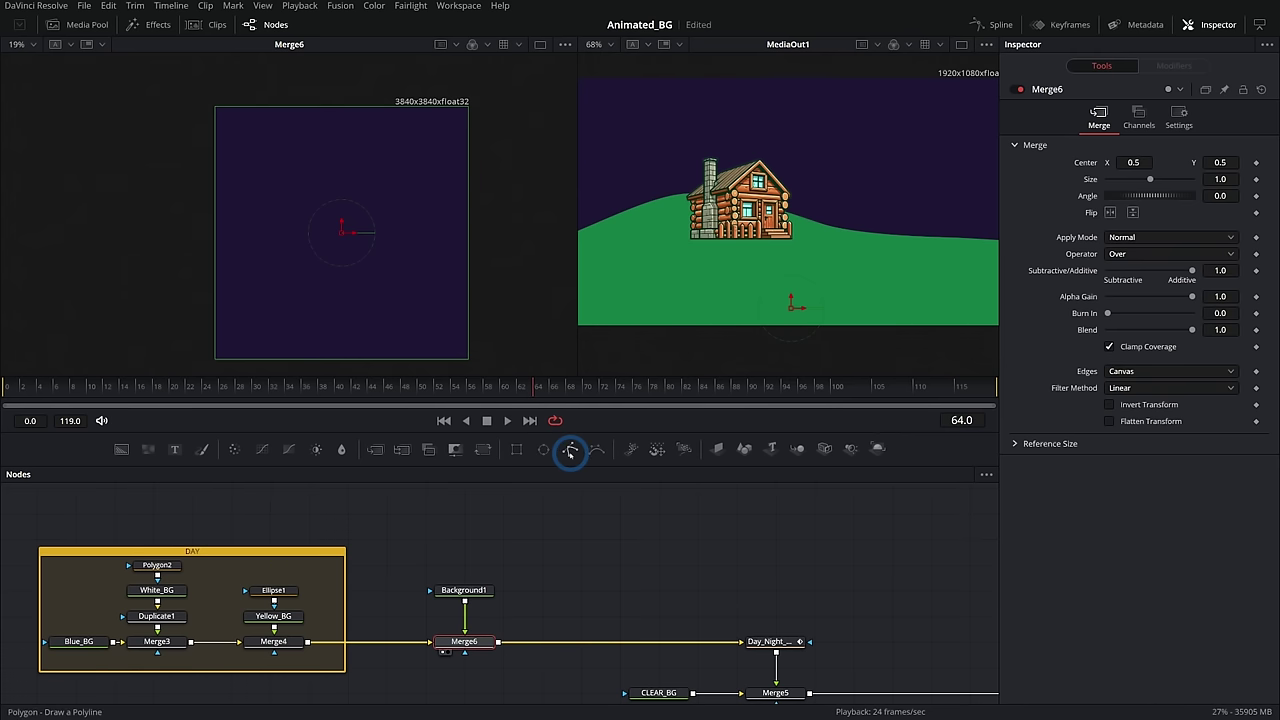
Mask Background1 with a rectangle about 1.52 wide and 0.74 high, centred near Y 0.426, with a soft edge of about 0.18
{"action": "left_click", "coordinate": [516, 449]}
{"action": "left_click_drag", "start_coordinate": [404, 232], "coordinate": [500, 250]}
{"action": "left_click", "coordinate": [464, 641]}
{"action": "left_click_drag", "start_coordinate": [341, 224], "coordinate": [535, 306]}
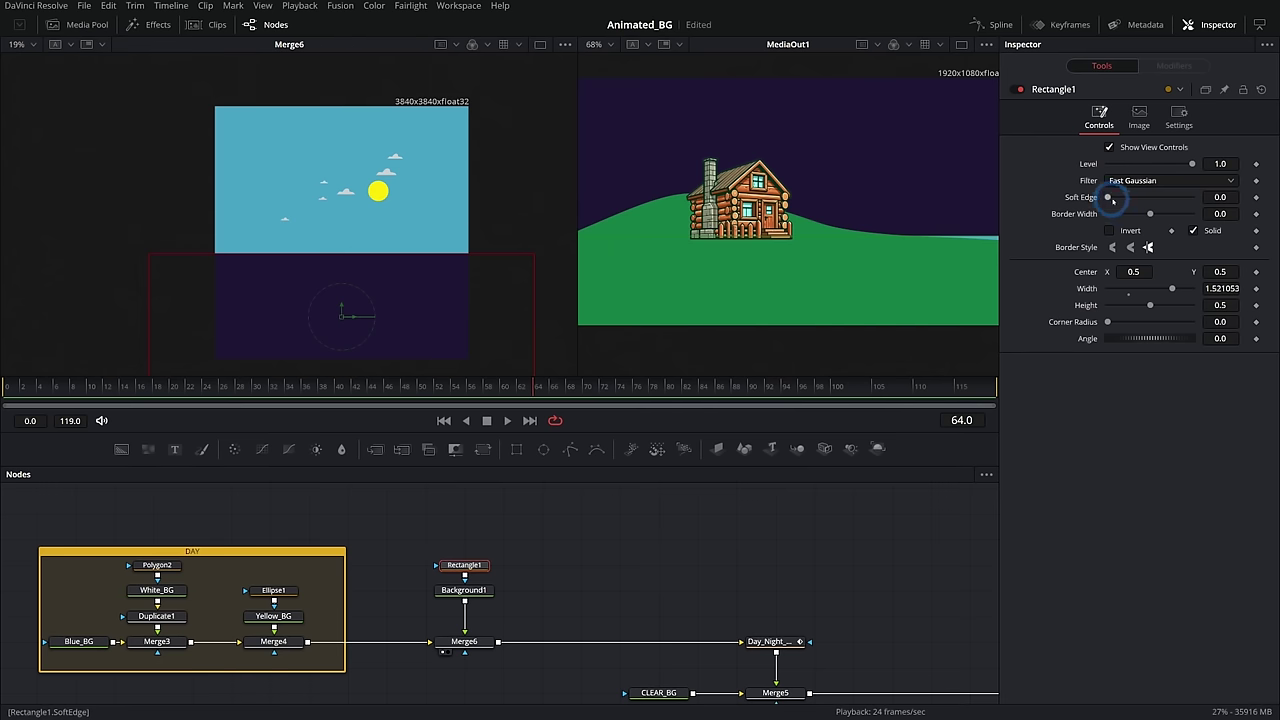
{"action": "left_click_drag", "start_coordinate": [1108, 197], "coordinate": [1172, 199]}
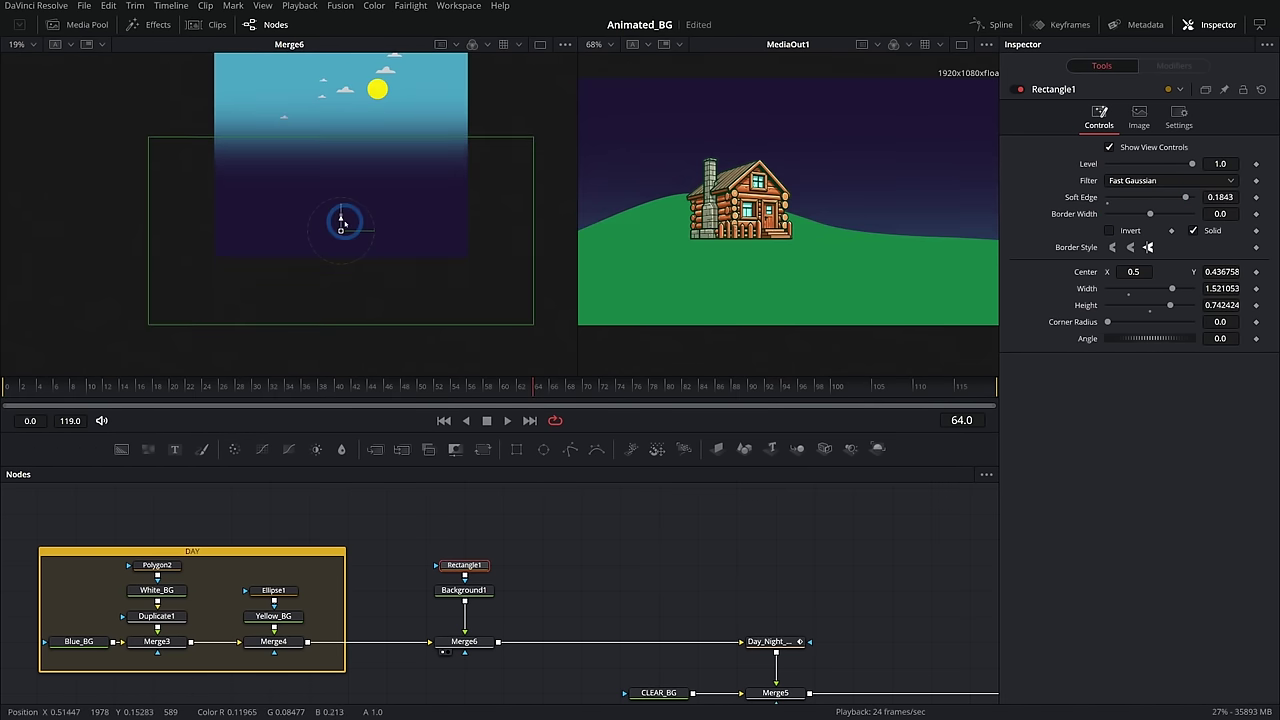
{"action": "left_click_drag", "start_coordinate": [340, 220], "coordinate": [341, 228]}
Scrub through the timeline to preview the day-to-night transition in the final output
{"action": "left_click_drag", "start_coordinate": [726, 283], "coordinate": [791, 286]}
{"action": "left_click_drag", "start_coordinate": [437, 390], "coordinate": [270, 380]}
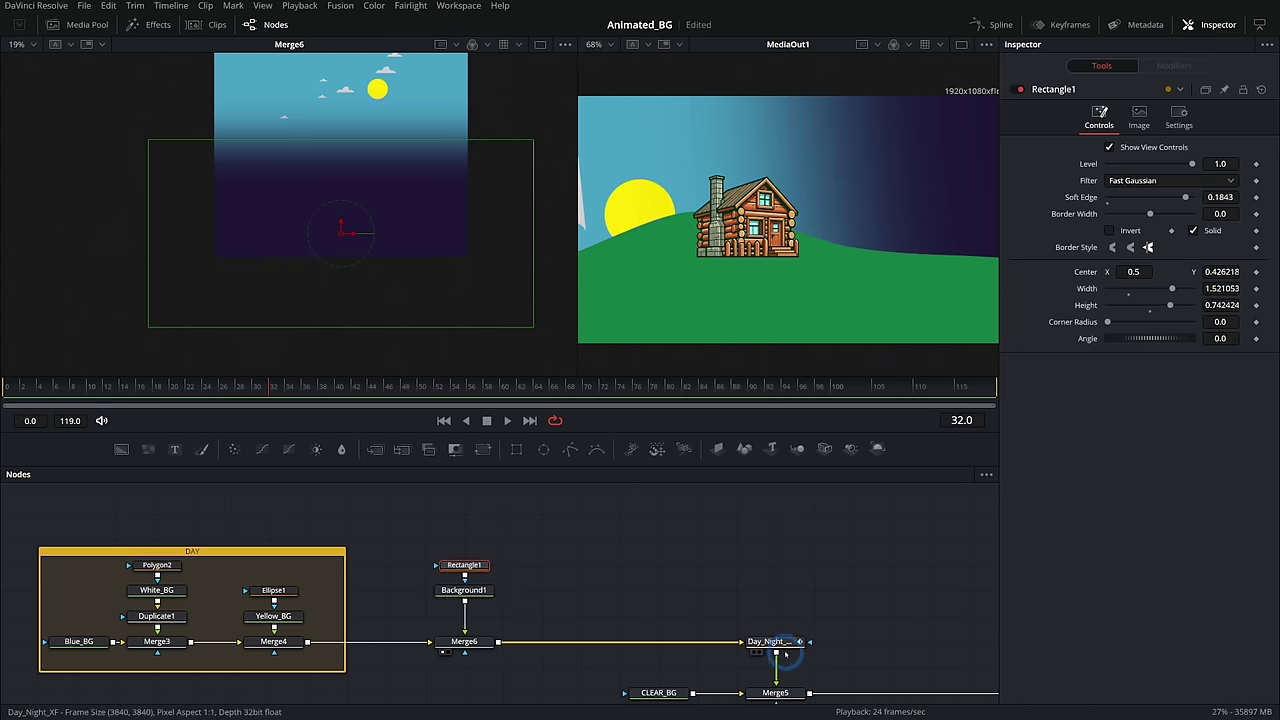
{"action": "left_click_drag", "start_coordinate": [60, 386], "coordinate": [512, 388]}
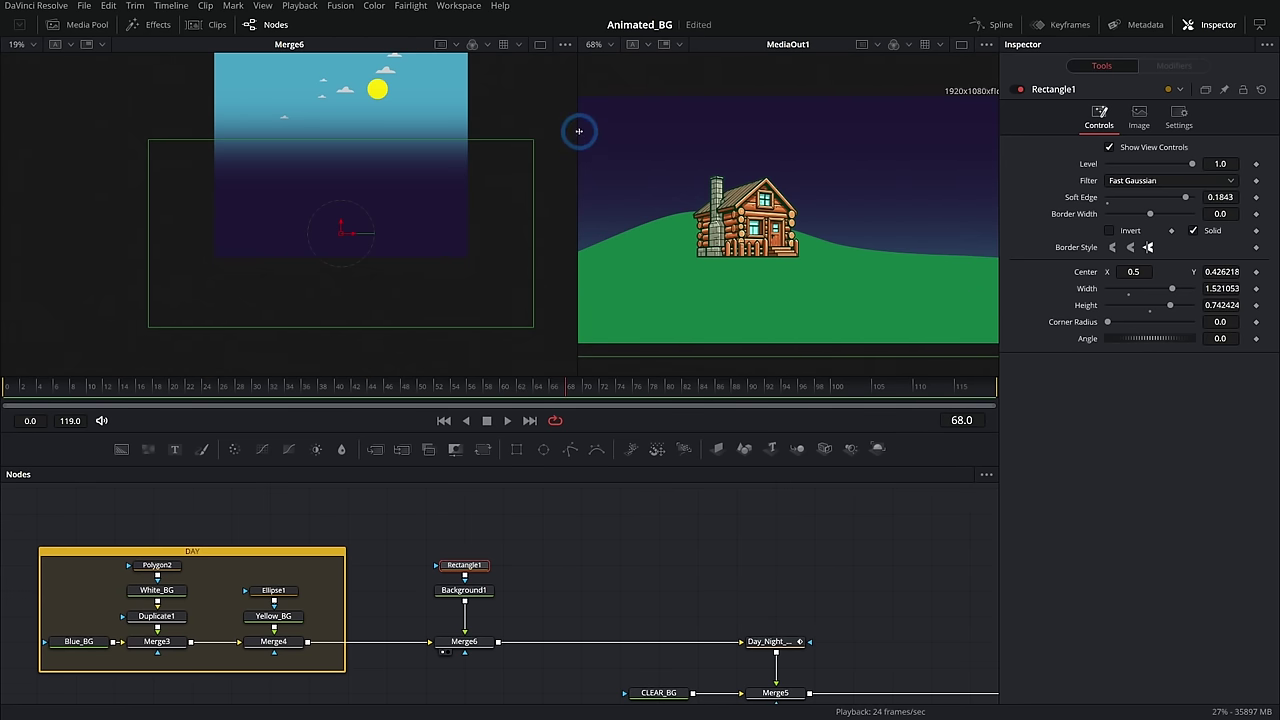
{"action": "left_click_drag", "start_coordinate": [577, 130], "coordinate": [549, 140]}
Add an sStar shape node, display it in the viewer and set its points to 5
{"action": "left_click", "coordinate": [586, 571]}
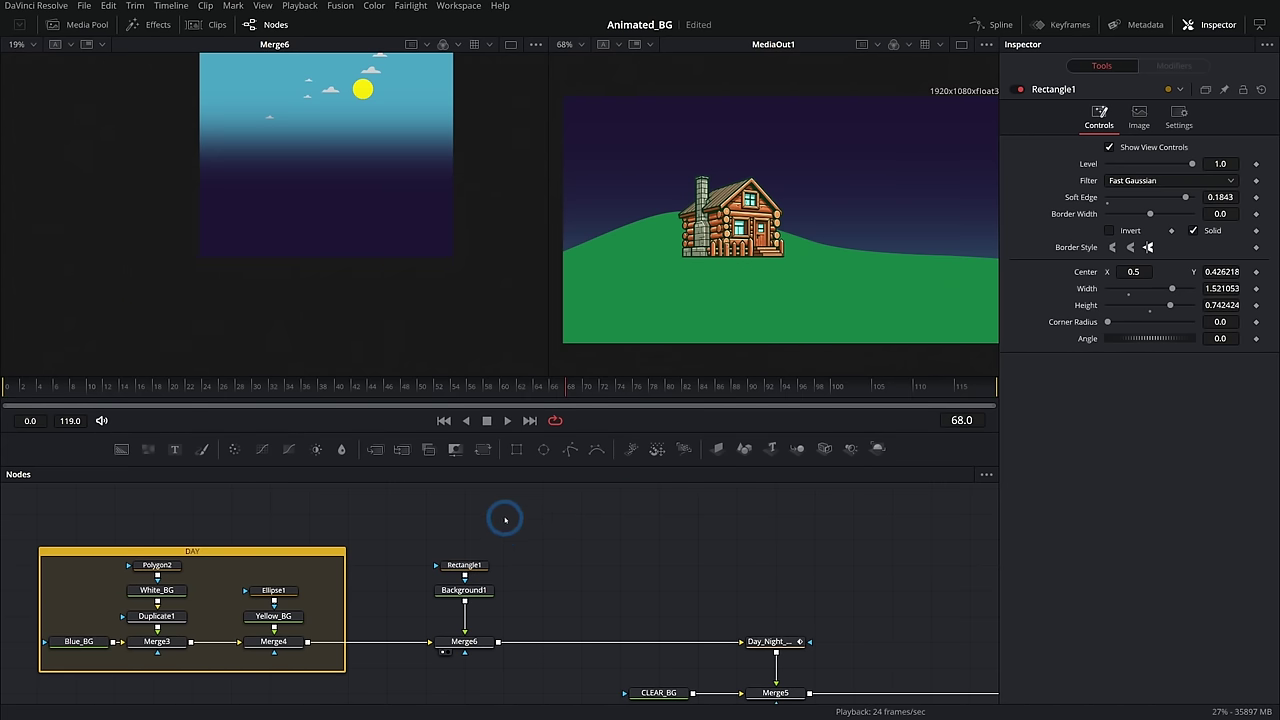
{"action": "key", "text": "shift+space"}
{"action": "type", "text": "und"}
{"action": "key", "text": "BackSpace"}
{"action": "key", "text": "BackSpace"}
{"action": "key", "text": "BackSpace"}
{"action": "type", "text": "star"}
{"action": "key", "text": "Return"}
{"action": "key", "text": "1"}
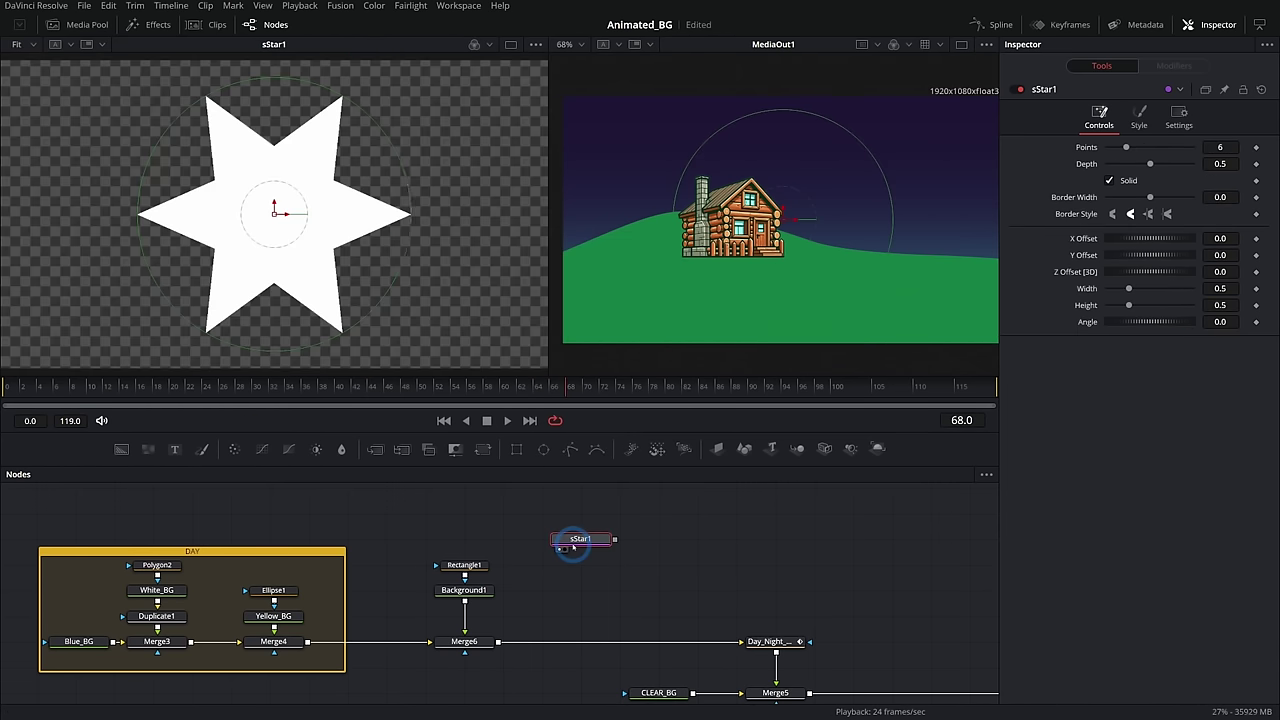
{"action": "left_click_drag", "start_coordinate": [1128, 147], "coordinate": [1123, 148]}
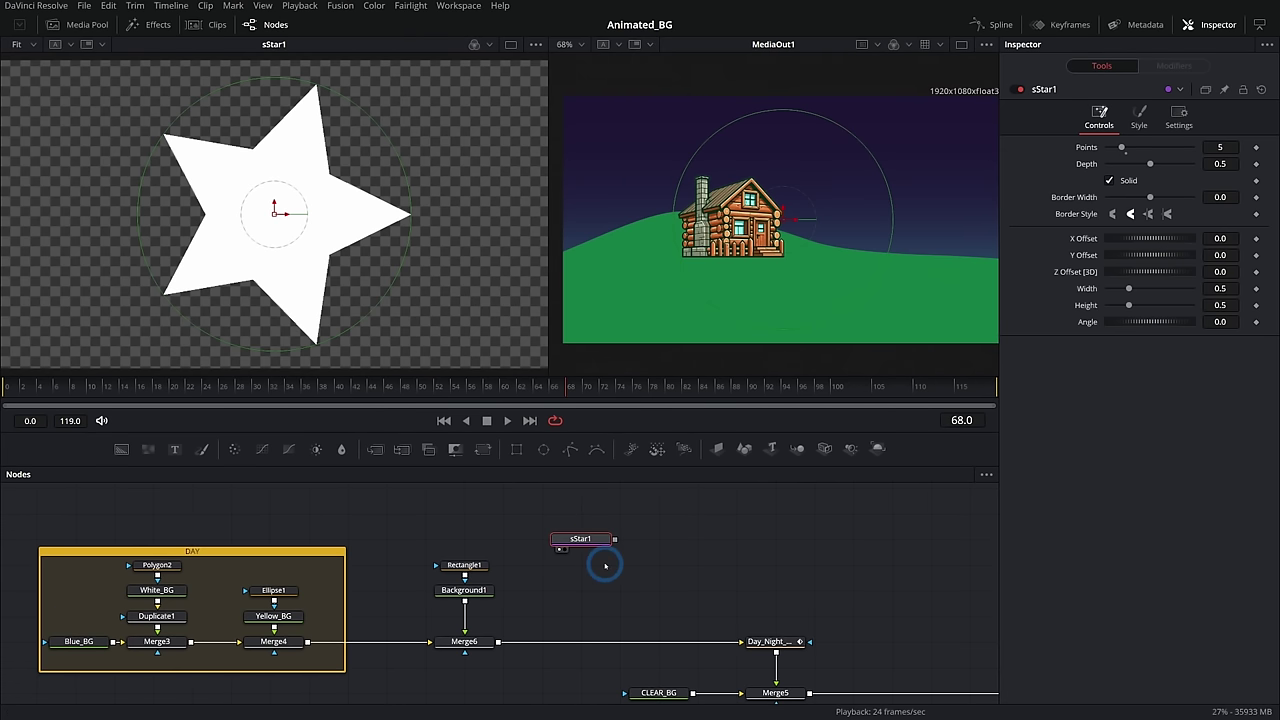
Render sStar1 through a new sRender node and merge the result over Merge6's output
{"action": "key", "text": "shift+space"}
{"action": "type", "text": "starsren"}
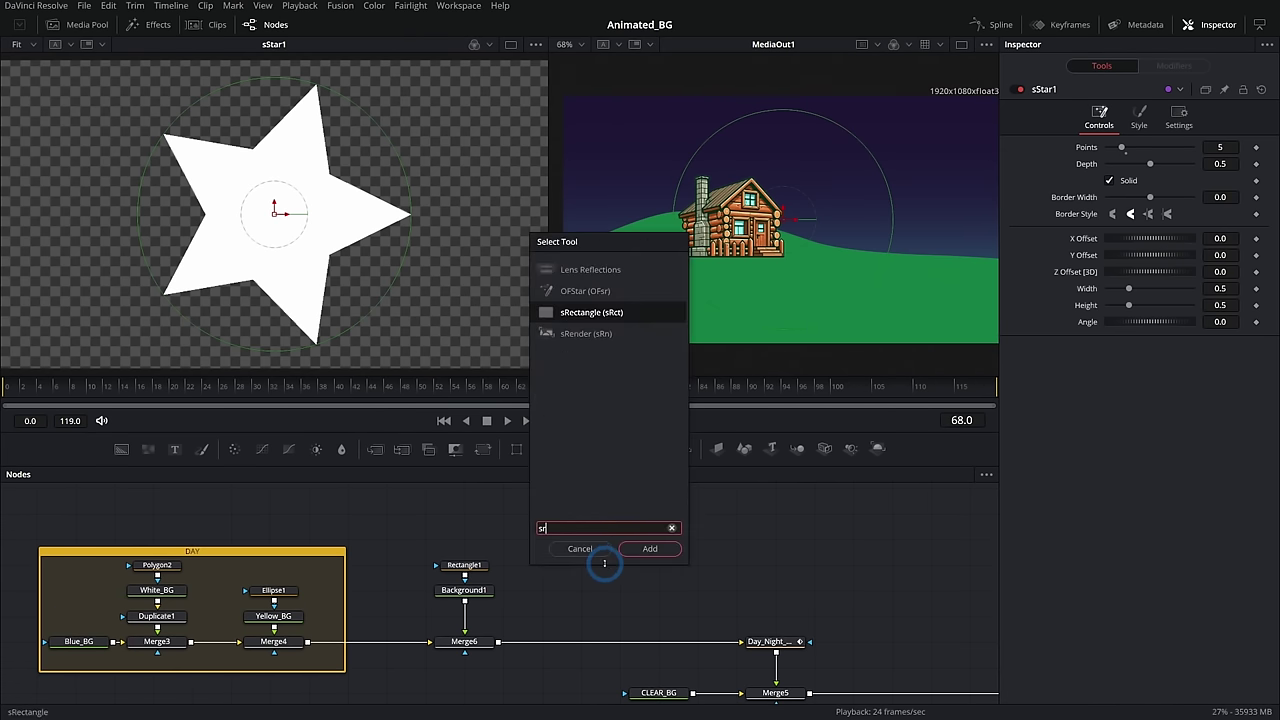
{"action": "key", "text": "Return"}
{"action": "left_click_drag", "start_coordinate": [651, 553], "coordinate": [567, 583]}
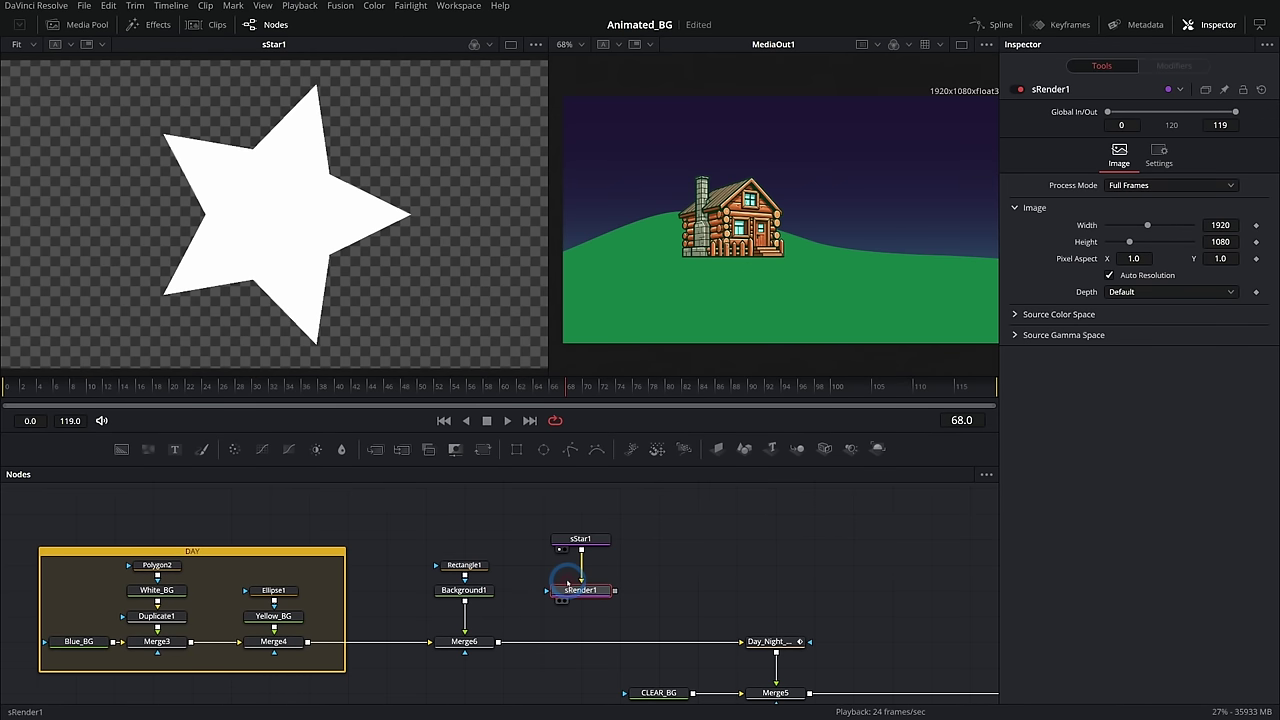
{"action": "left_click", "coordinate": [580, 539]}
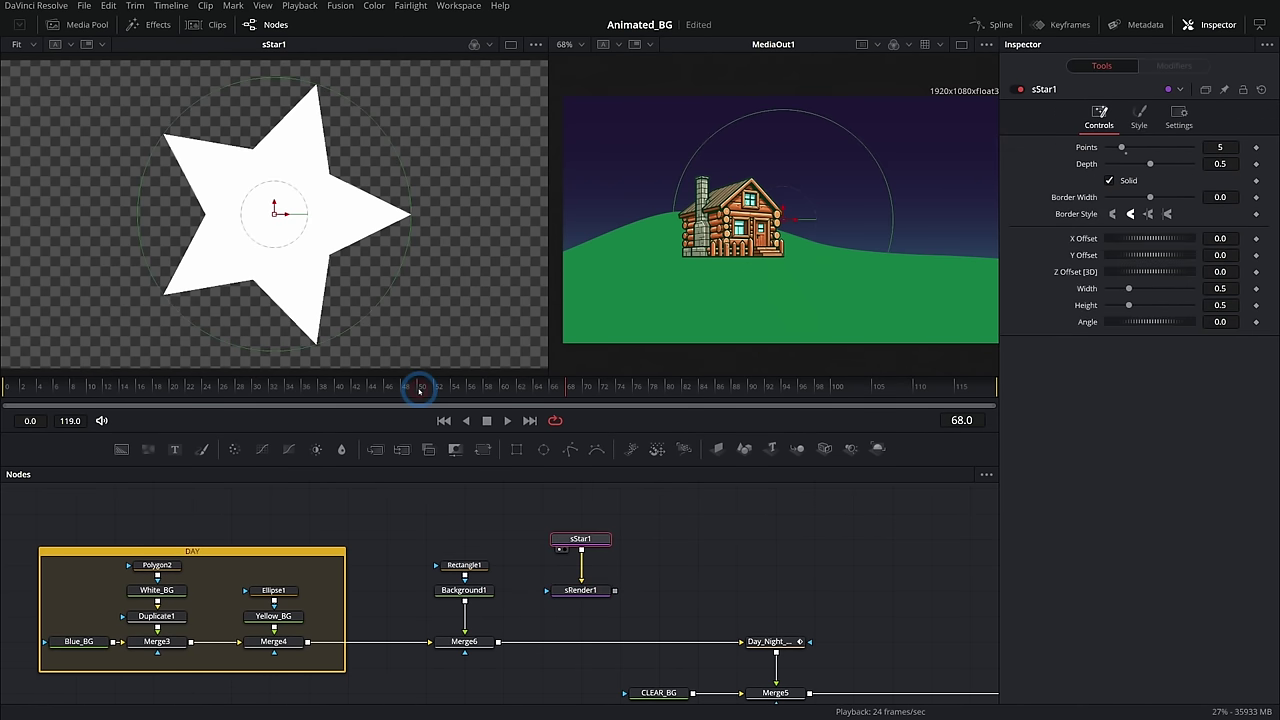
{"action": "left_click_drag", "start_coordinate": [552, 522], "coordinate": [638, 624]}
{"action": "left_click_drag", "start_coordinate": [580, 590], "coordinate": [497, 641]}
Add a Transform node after sRender1 and scale the star to about 0.27, centred near X 0.28, Y -0.11
{"action": "key", "text": "shift+space"}
{"action": "type", "text": "transform"}
{"action": "key", "text": "Return"}
{"action": "left_click_drag", "start_coordinate": [789, 325], "coordinate": [829, 191]}
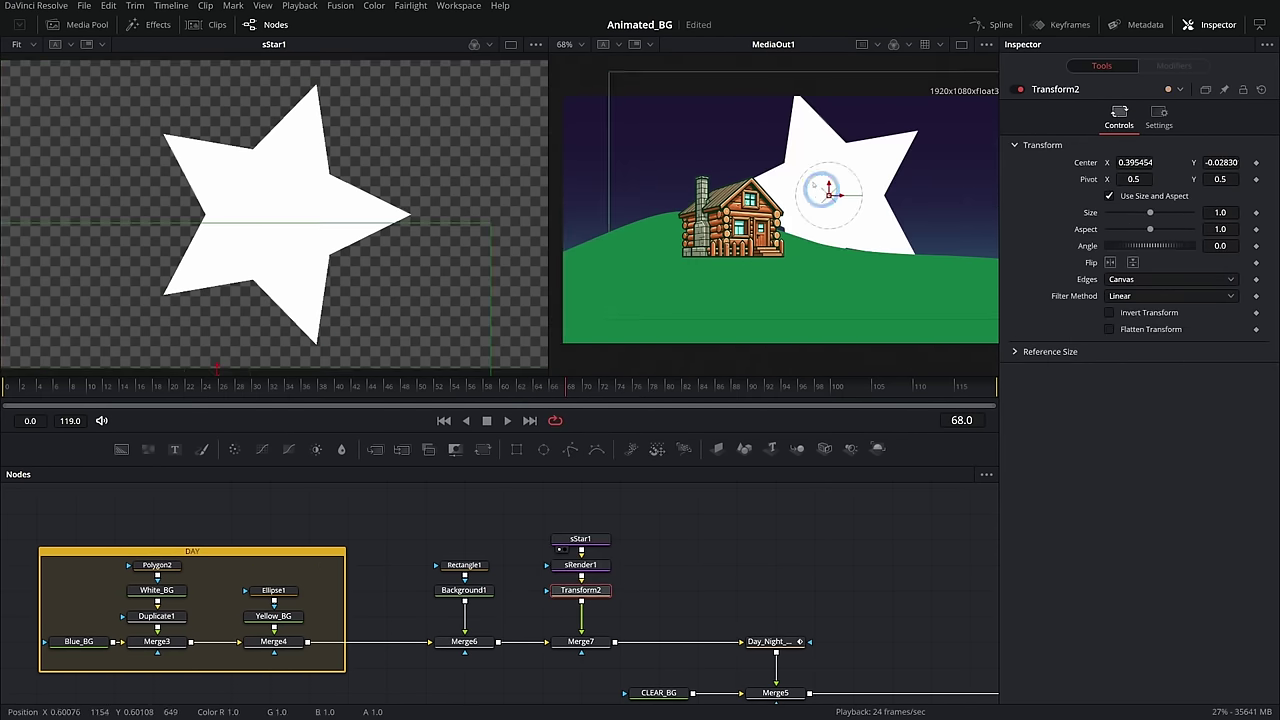
{"action": "left_click_drag", "start_coordinate": [608, 66], "coordinate": [881, 177]}
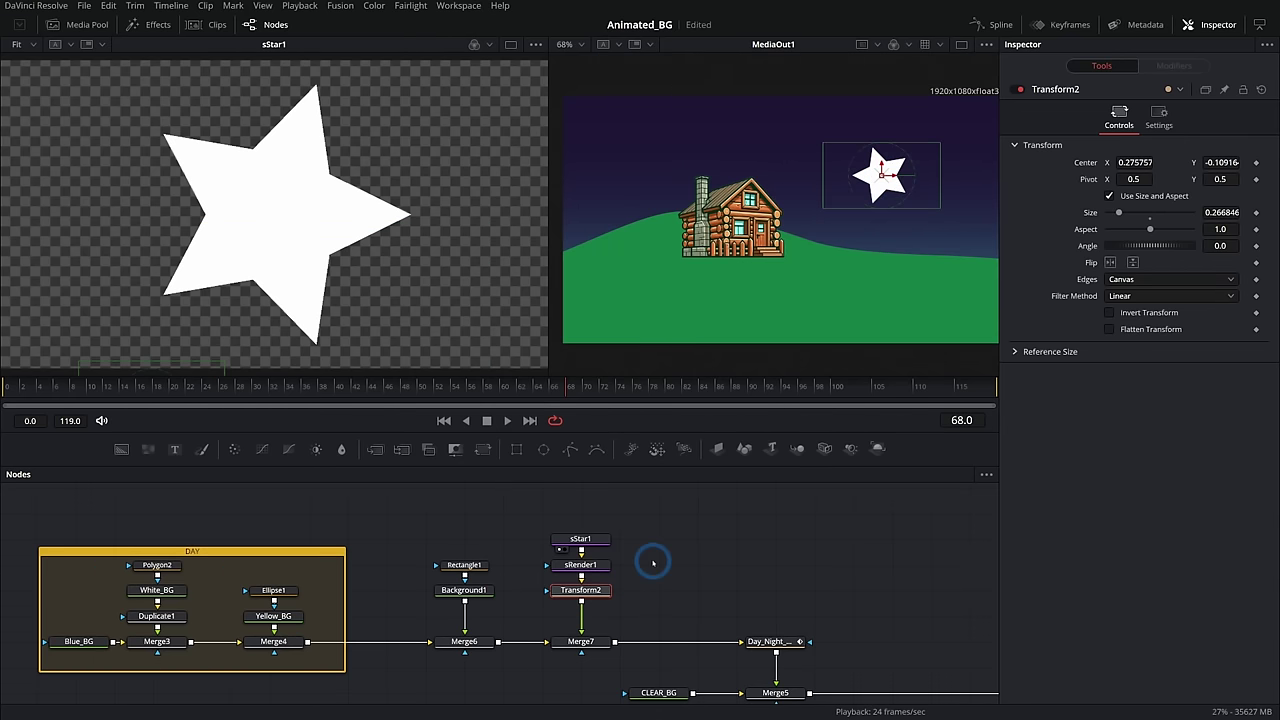
Display Merge7 in the viewer and shrink the star to about 0.08 with Transform2, centred near X 0.39, Y -0.24
{"action": "left_click", "coordinate": [590, 645]}
{"action": "key", "text": "1"}
{"action": "mouse_move", "coordinate": [878, 175]}
{"action": "left_mouse_down"}
{"action": "mouse_move", "coordinate": [908, 163]}
{"action": "mouse_move", "coordinate": [900, 195]}
{"action": "mouse_move", "coordinate": [880, 185]}
{"action": "mouse_move", "coordinate": [883, 158]}
{"action": "left_mouse_up"}
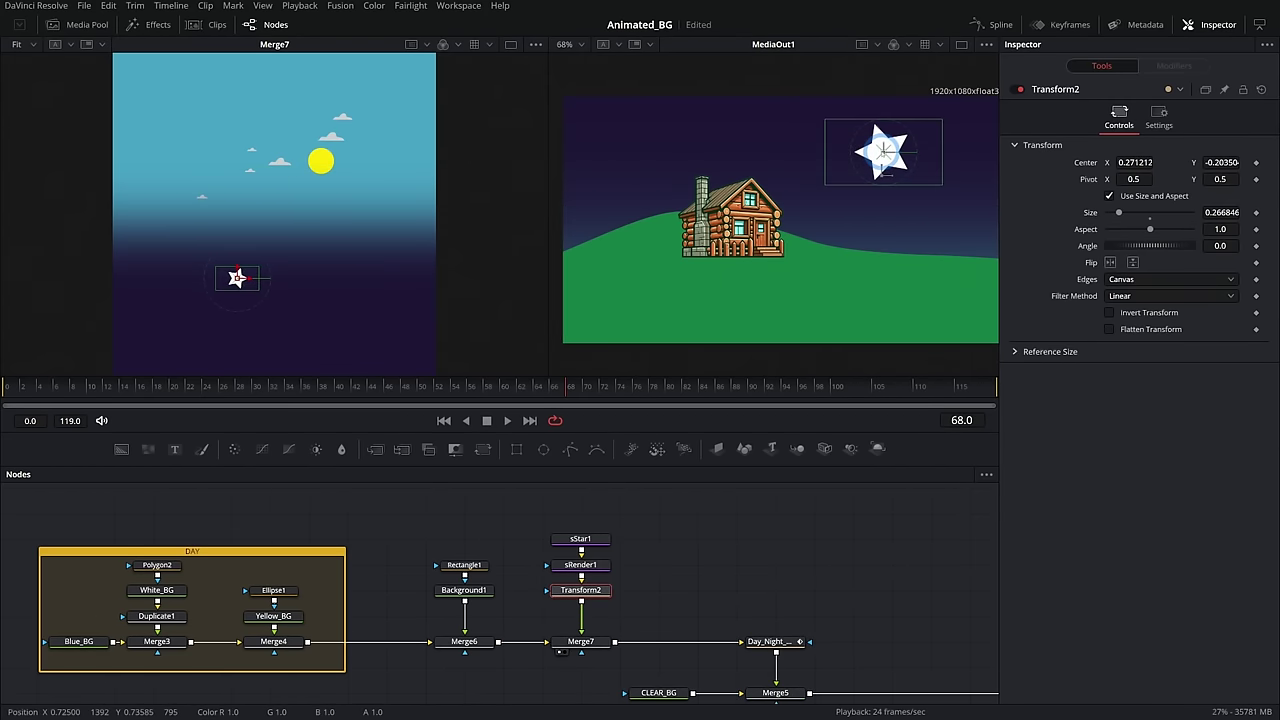
{"action": "left_click_drag", "start_coordinate": [548, 160], "coordinate": [514, 160]}
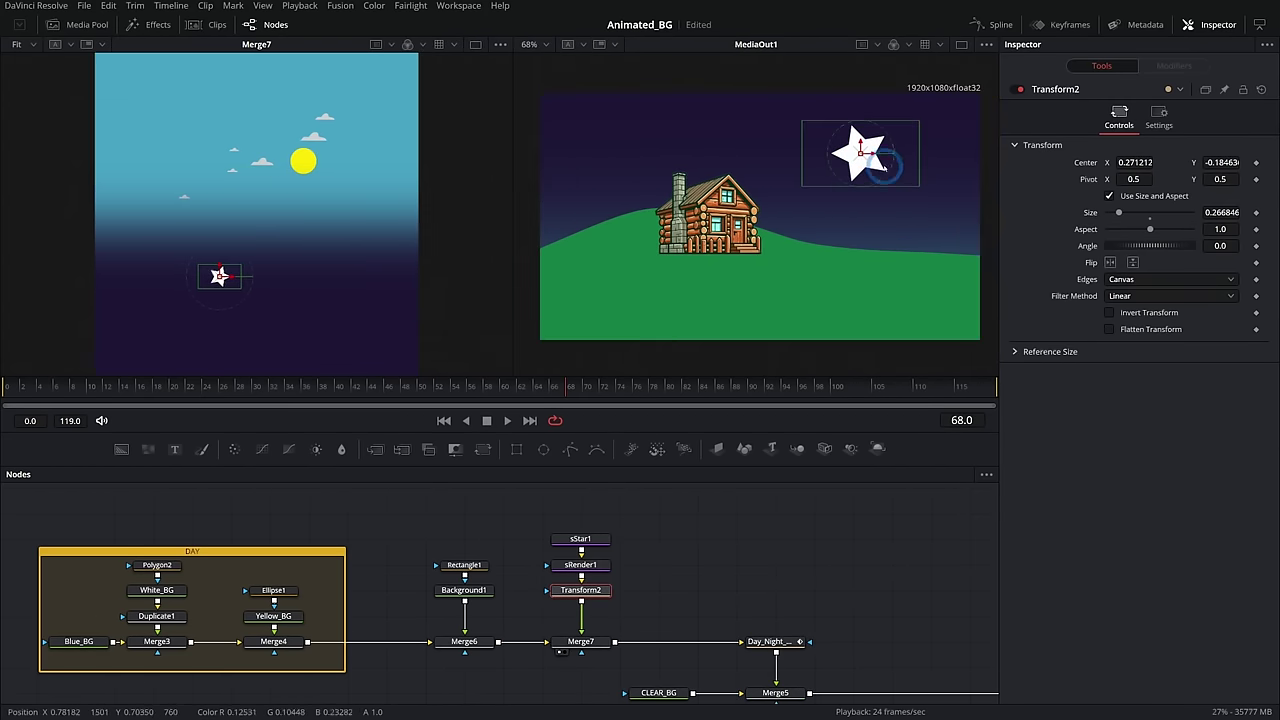
{"action": "left_click_drag", "start_coordinate": [865, 153], "coordinate": [867, 147]}
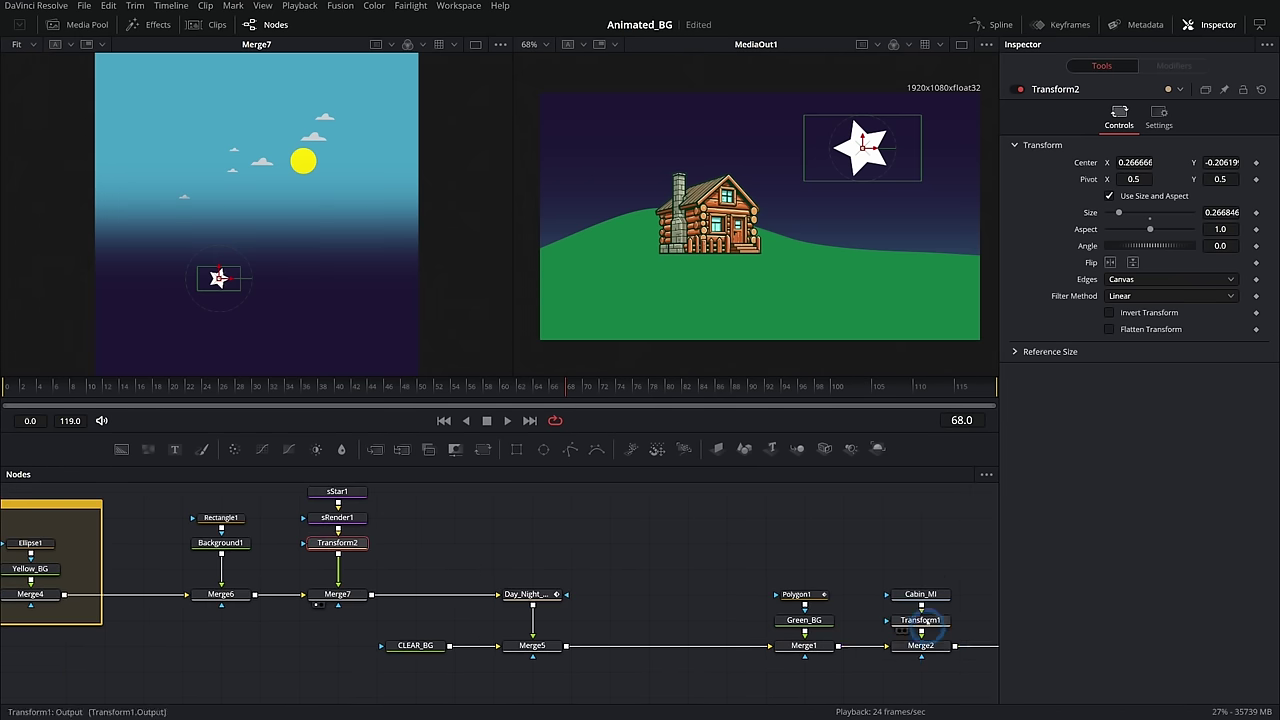
{"action": "left_click_drag", "start_coordinate": [912, 556], "coordinate": [654, 540]}
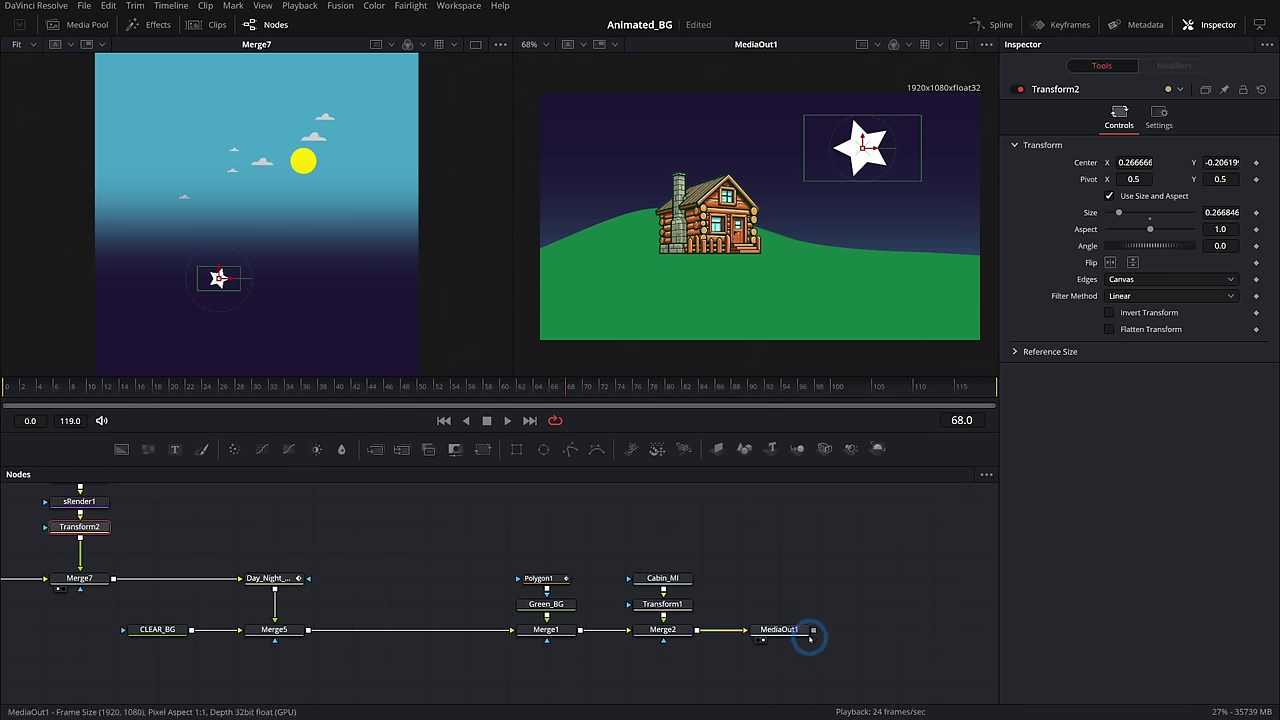
{"action": "left_click_drag", "start_coordinate": [921, 117], "coordinate": [878, 175]}
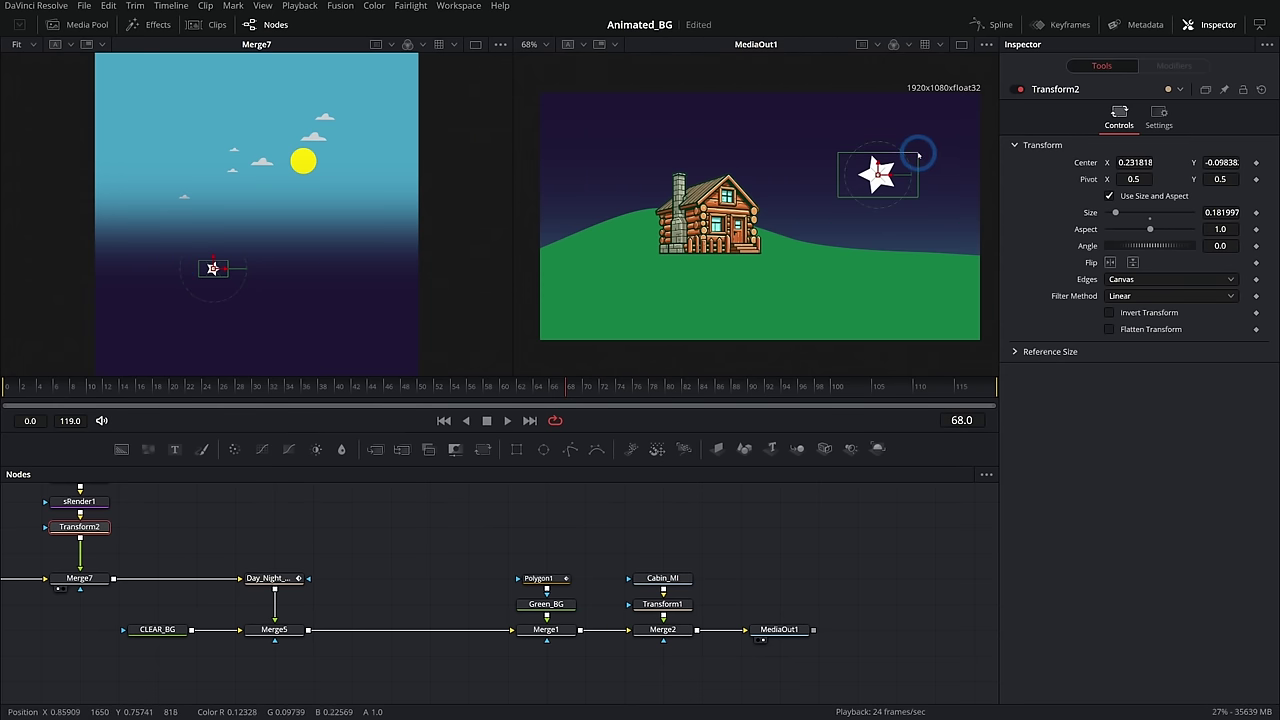
{"action": "left_click_drag", "start_coordinate": [918, 154], "coordinate": [907, 169]}
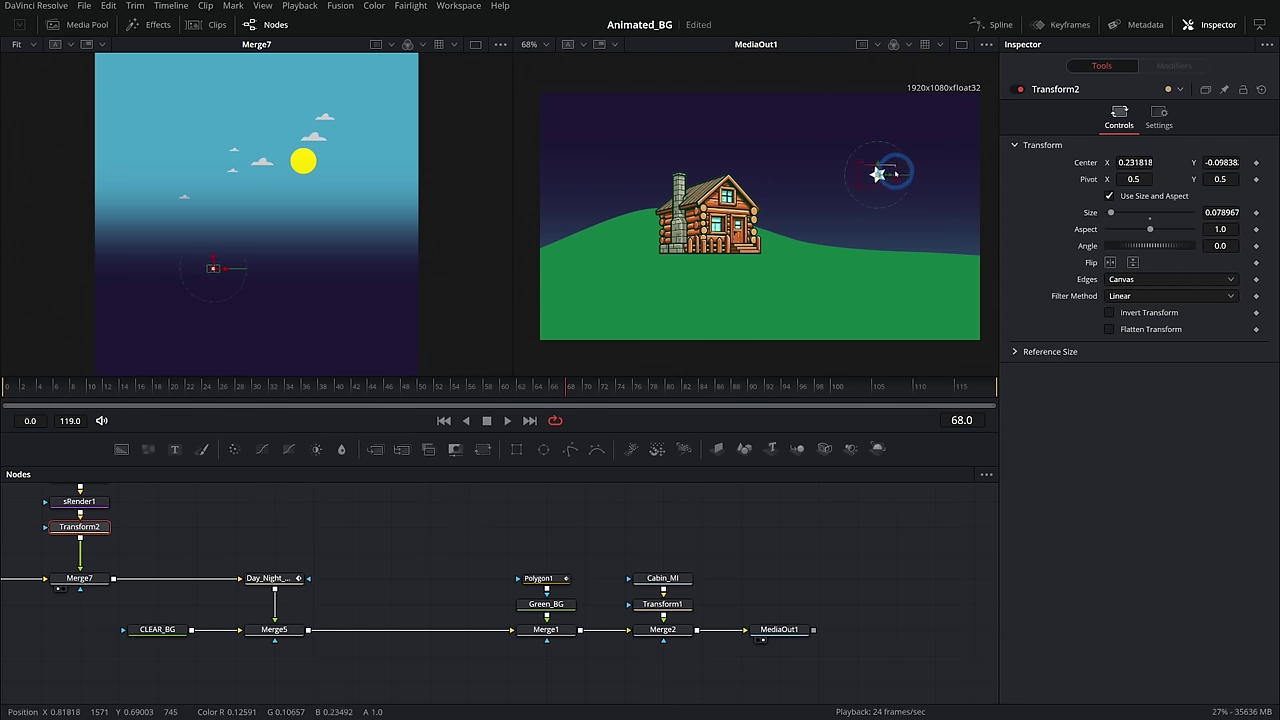
{"action": "left_click_drag", "start_coordinate": [875, 174], "coordinate": [807, 140]}
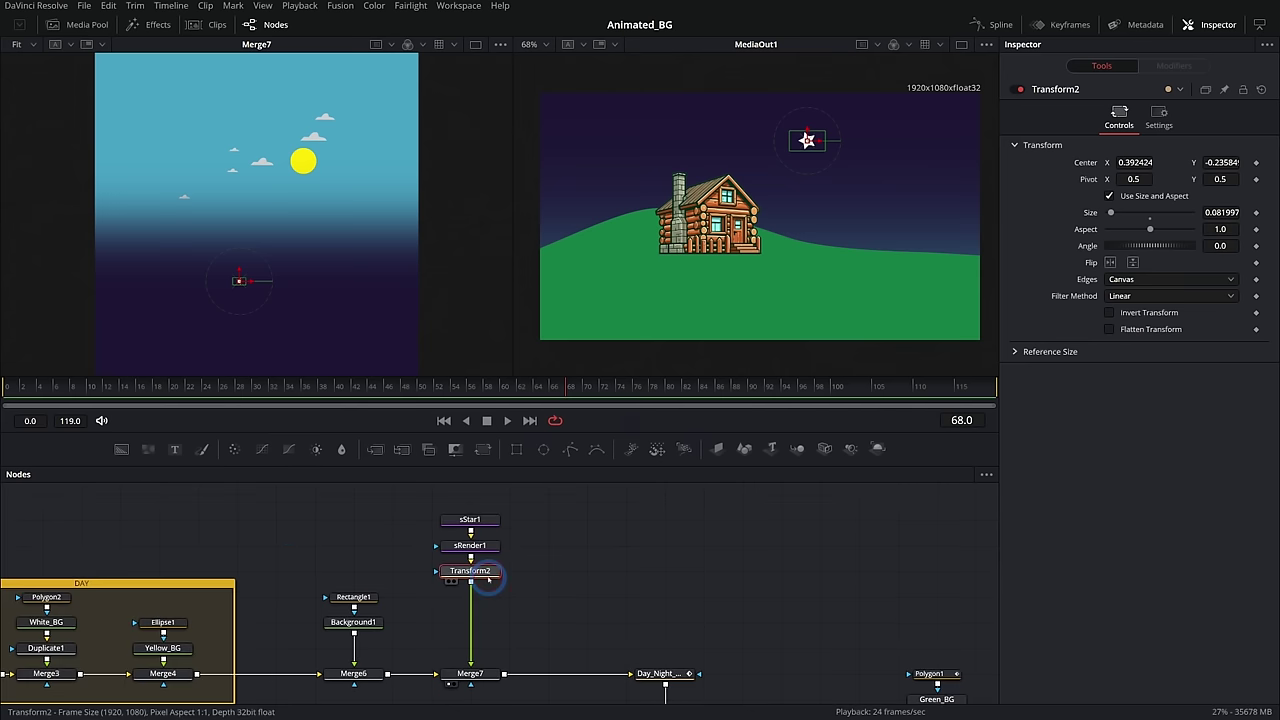
Insert a Duplicate node between Transform2 and Merge7
{"action": "key", "text": "shift+space"}
{"action": "type", "text": "dup"}
{"action": "key", "text": "Return"}
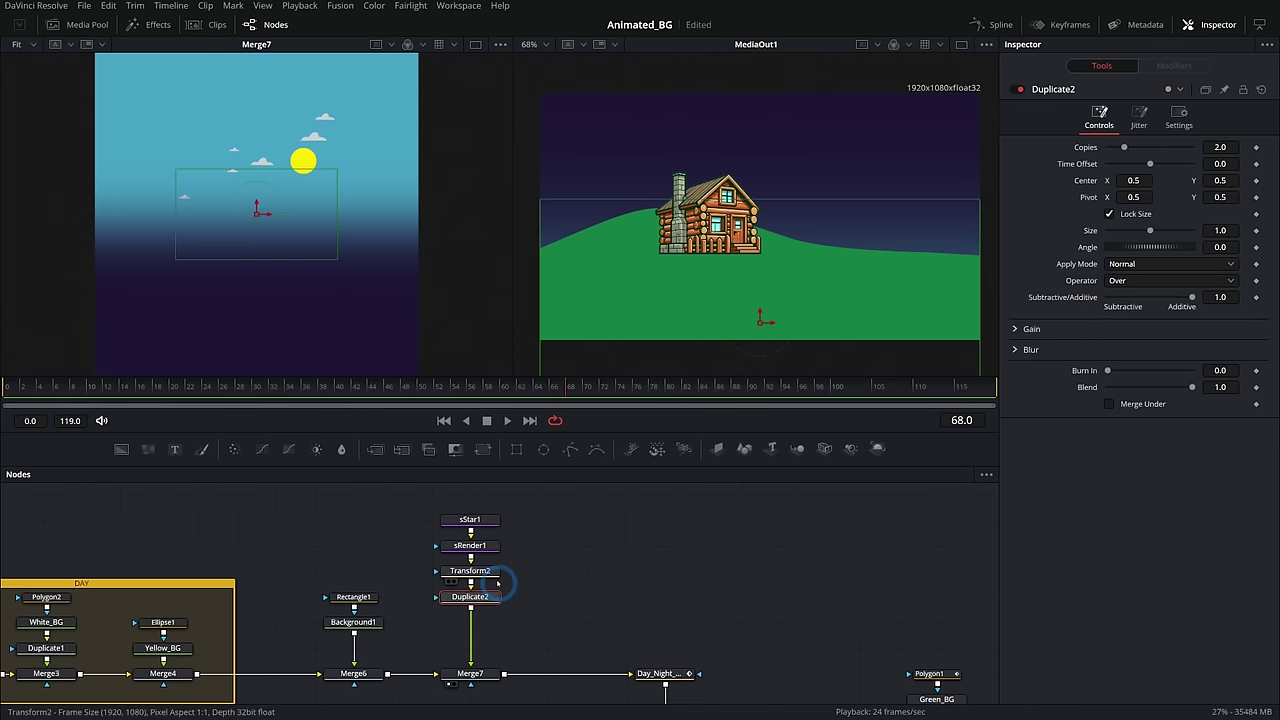
Turn off sRender1's auto resolution and set its width and height to 3840
{"action": "left_click", "coordinate": [480, 548]}
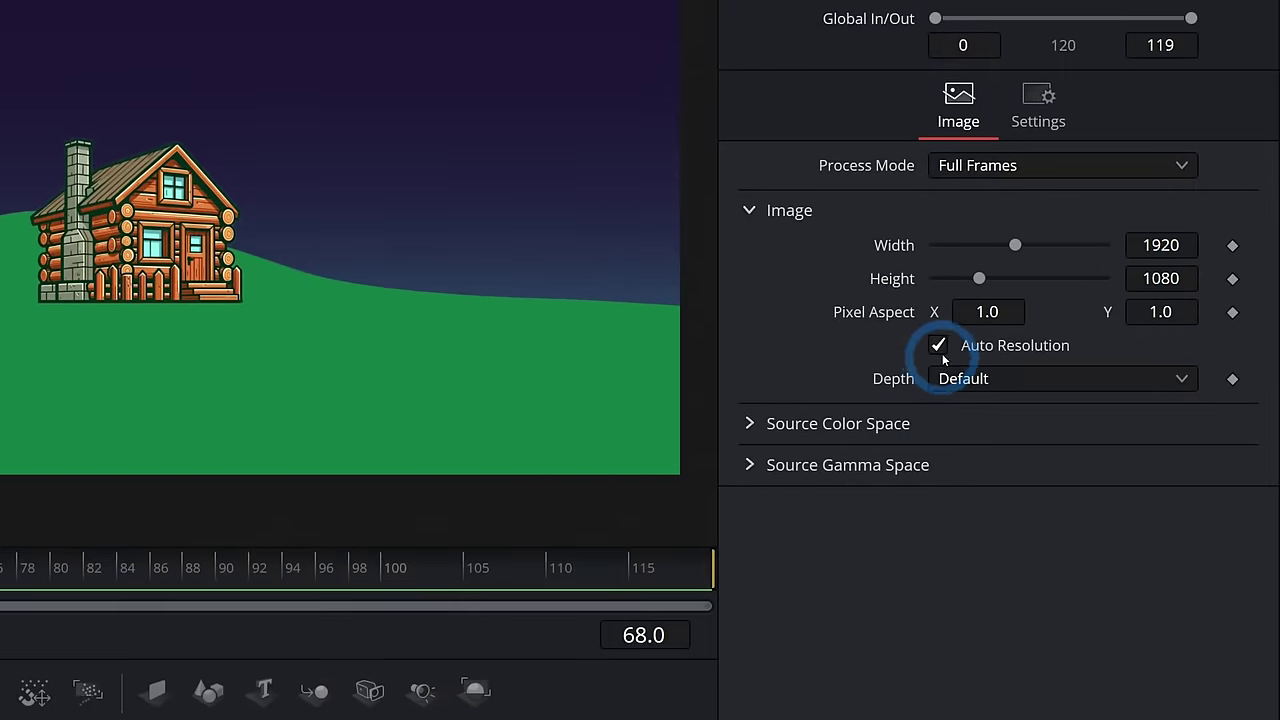
{"action": "left_click", "coordinate": [940, 348]}
{"action": "left_click", "coordinate": [1162, 245]}
{"action": "type", "text": "3840"}
{"action": "key", "text": "Tab"}
{"action": "type", "text": "384"}
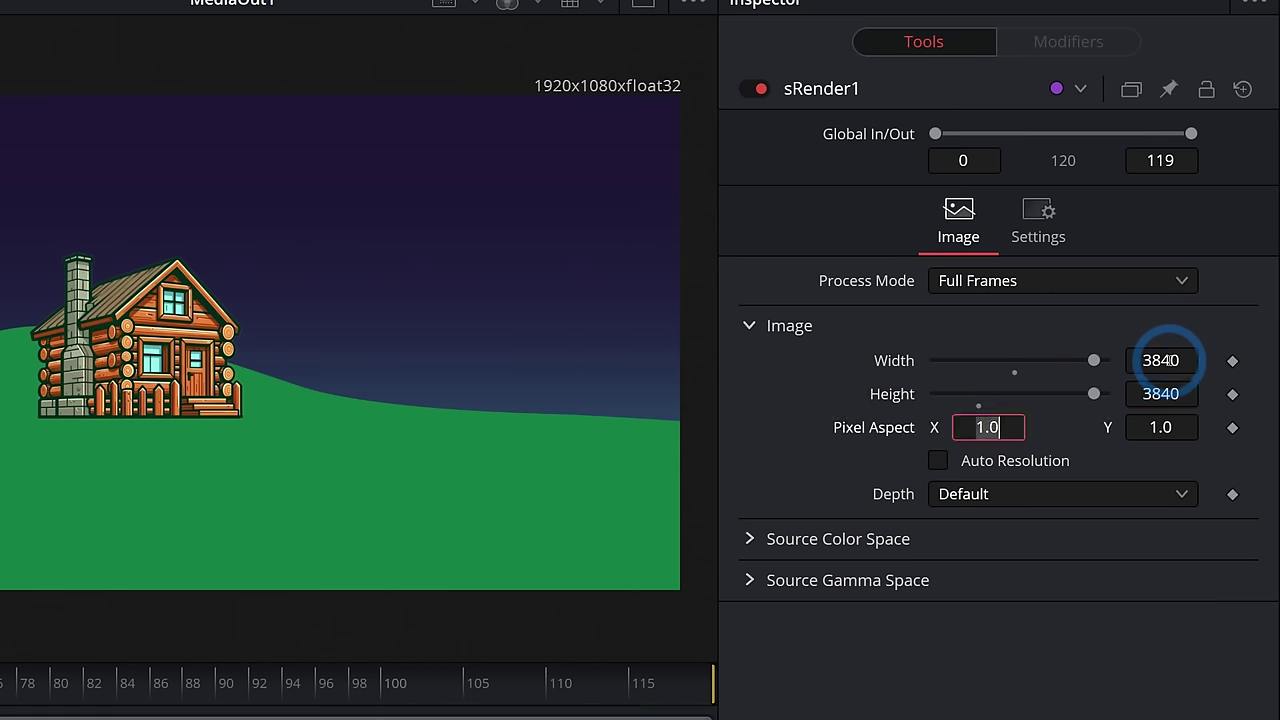
{"action": "left_click", "coordinate": [967, 560]}
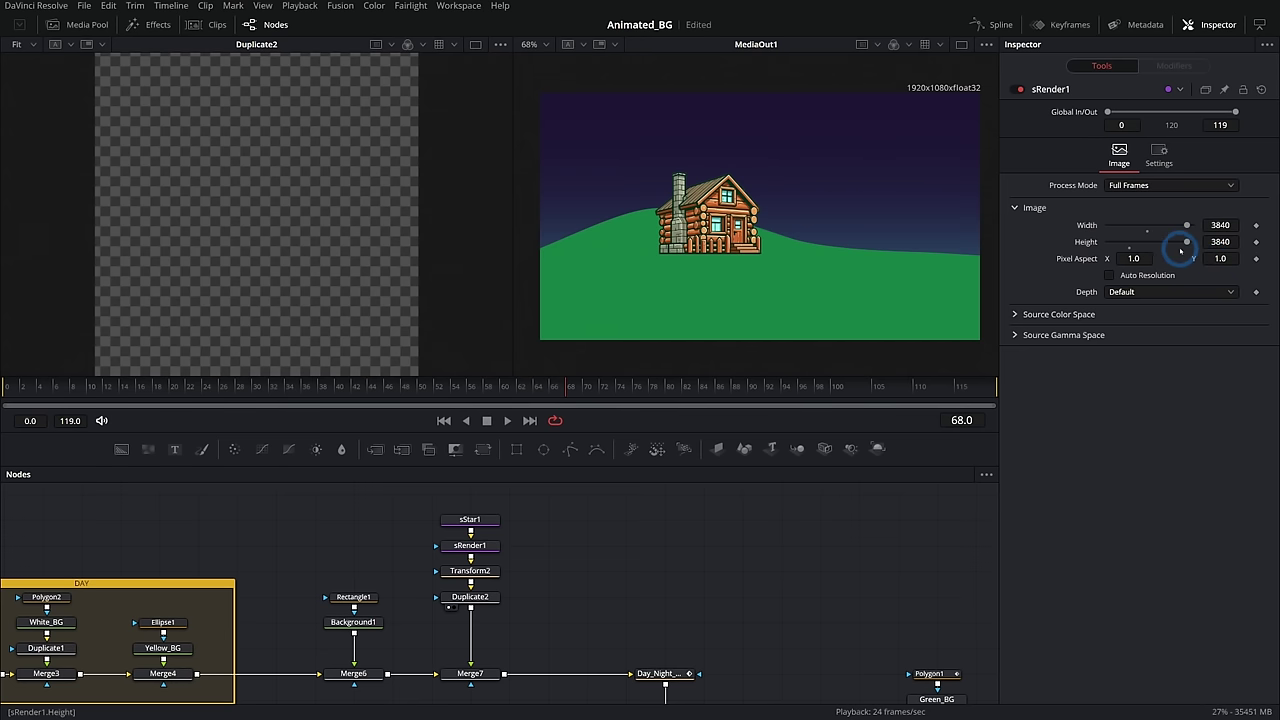
{"action": "left_click", "coordinate": [572, 576]}
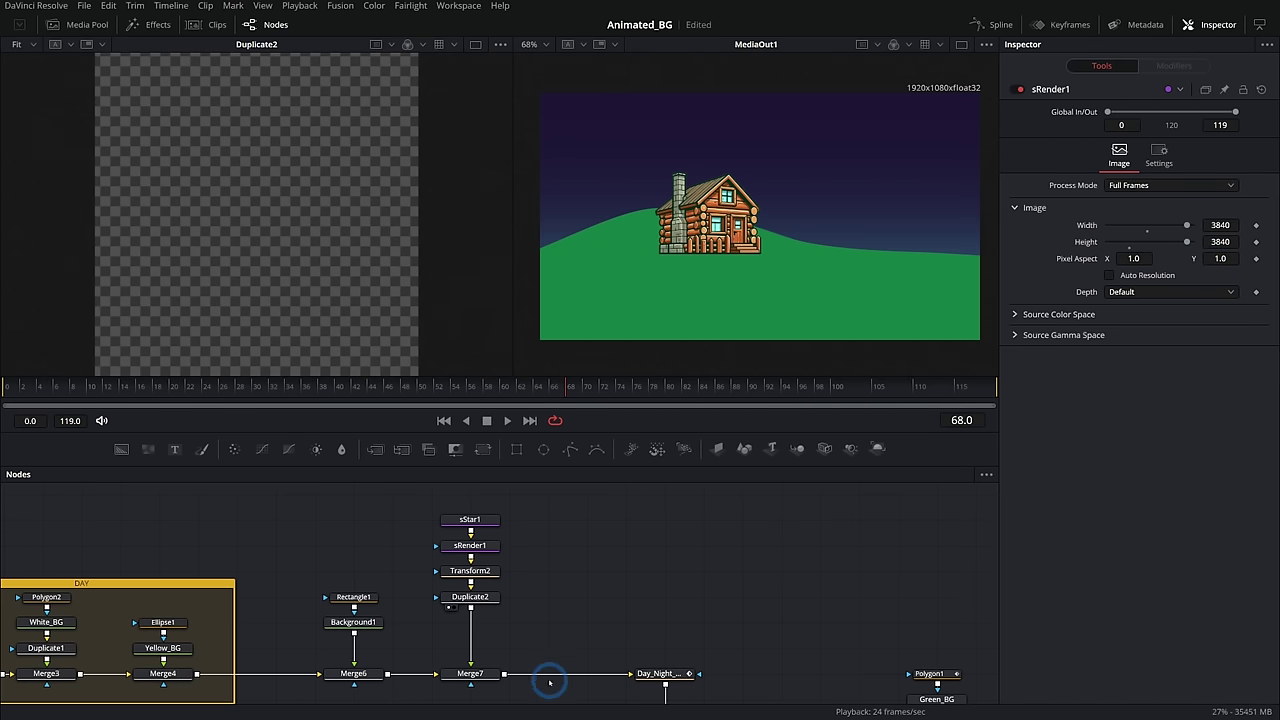
Delete Transform2 from the star branch and display sRender1 in the viewer
{"action": "left_click", "coordinate": [470, 596]}
{"action": "left_click", "coordinate": [657, 425]}
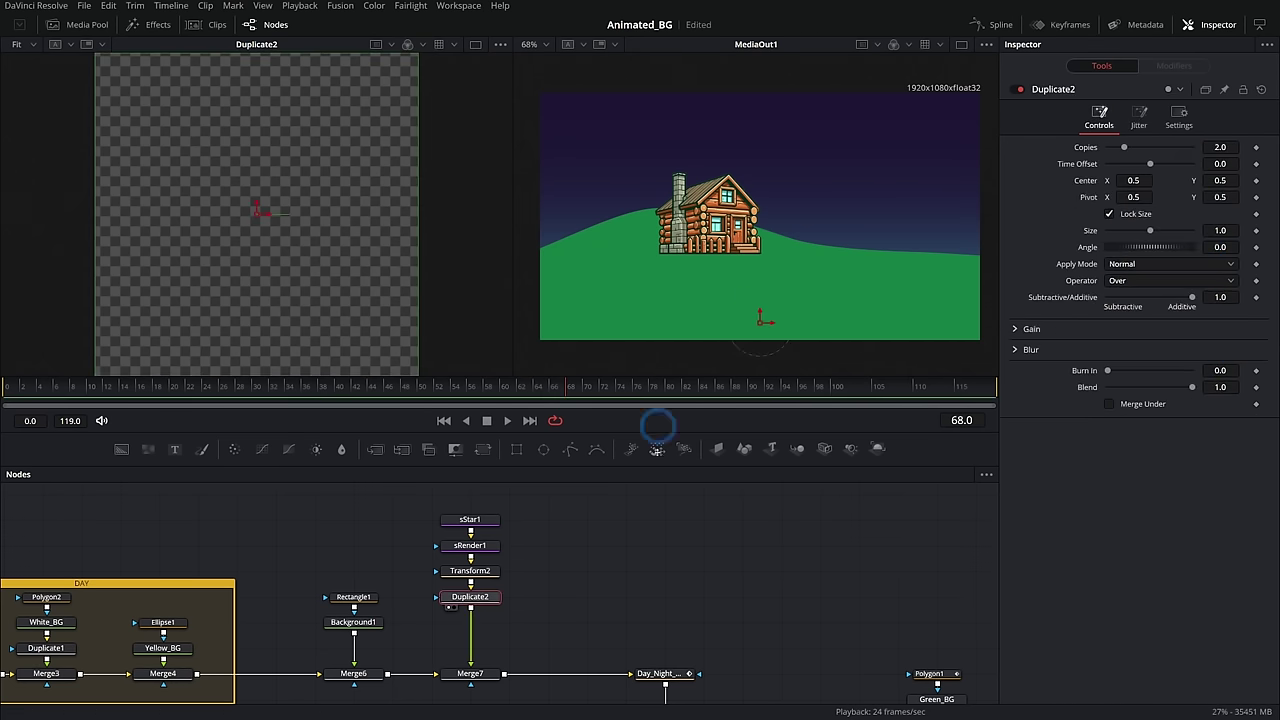
{"action": "left_click", "coordinate": [489, 546]}
Insert an sTransform node between sStar1 and sRender1 and set its X and Y size to 0.05
{"action": "left_click", "coordinate": [470, 519]}
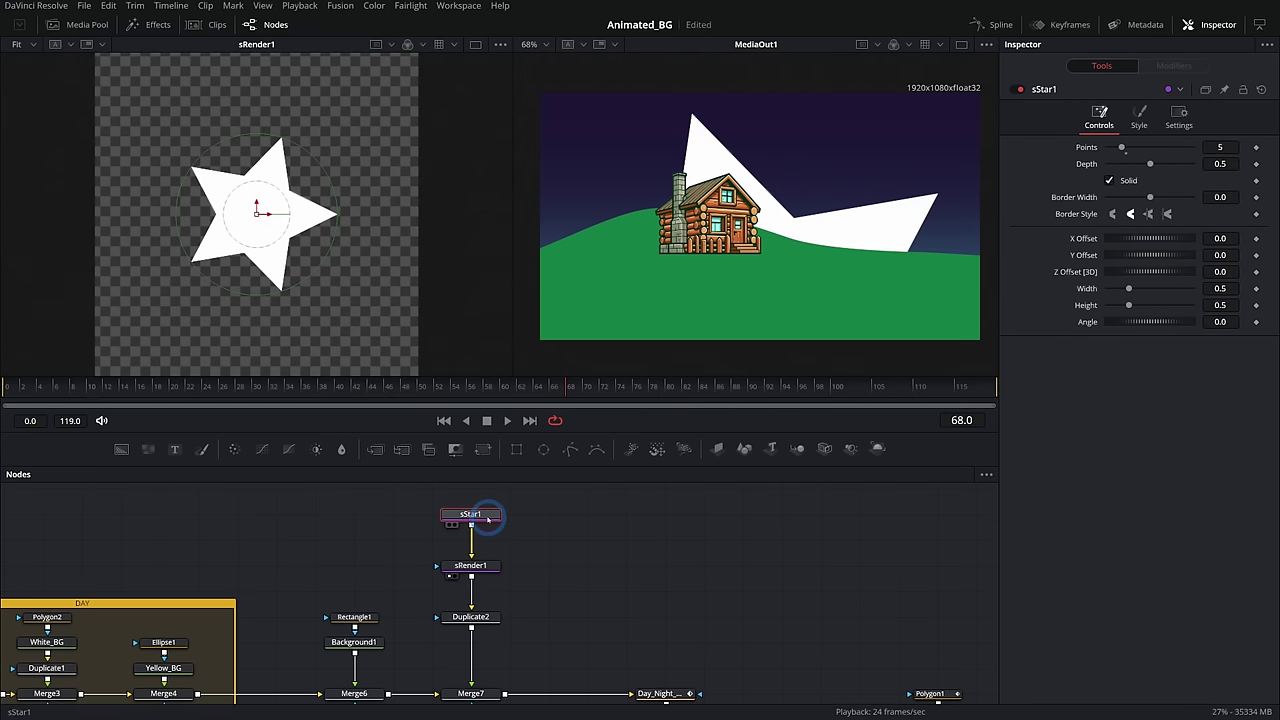
{"action": "key", "text": "shift+space"}
{"action": "type", "text": "sxf"}
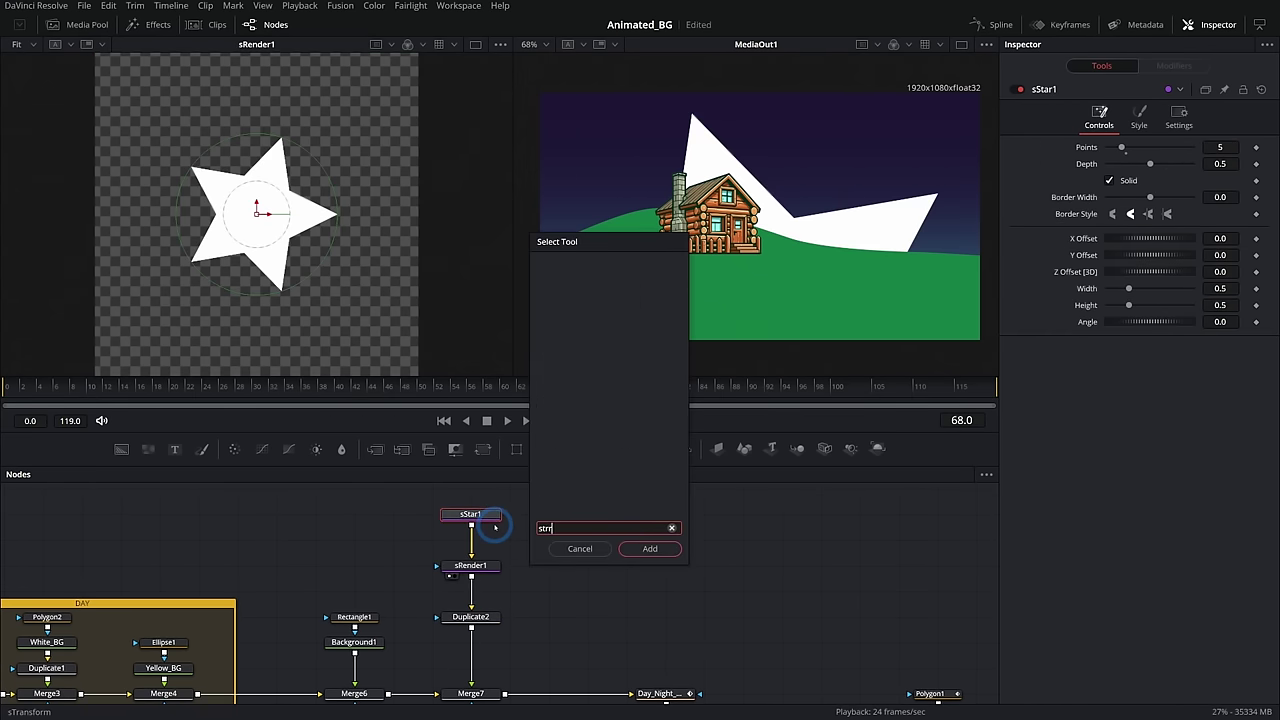
{"action": "key", "text": "Return"}
{"action": "left_click_drag", "start_coordinate": [1149, 181], "coordinate": [1122, 197]}
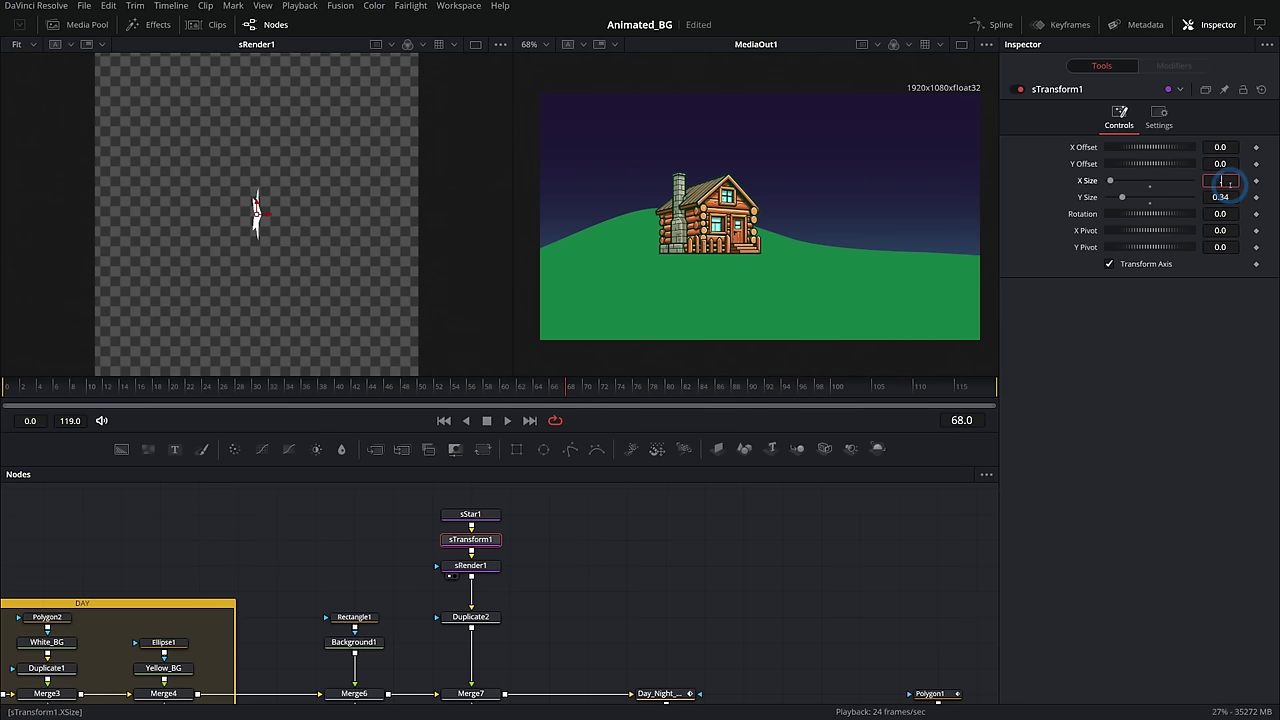
{"action": "scroll", "coordinate": [266, 223], "scroll_direction": "up", "scroll_amount": 3}
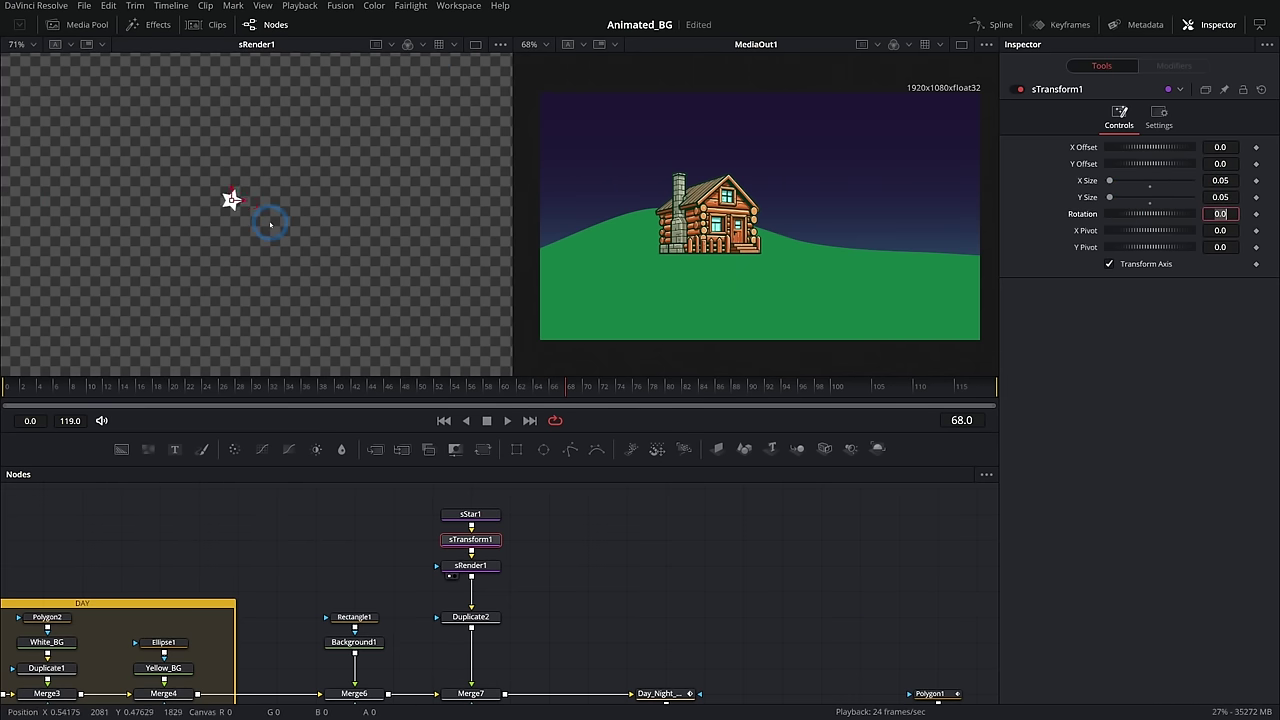
Set Duplicate2 to 20 copies with a centre jitter of 0.5 in X and Y
{"action": "left_click", "coordinate": [480, 616]}
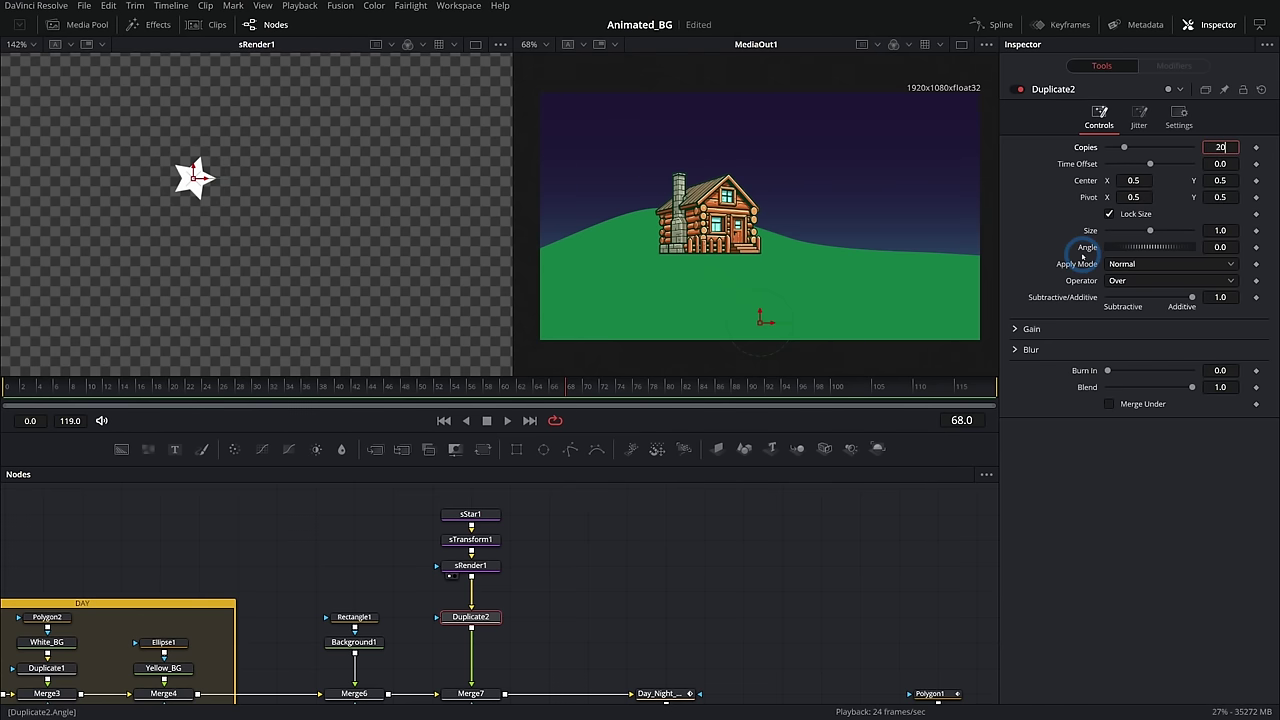
{"action": "left_click", "coordinate": [1138, 118]}
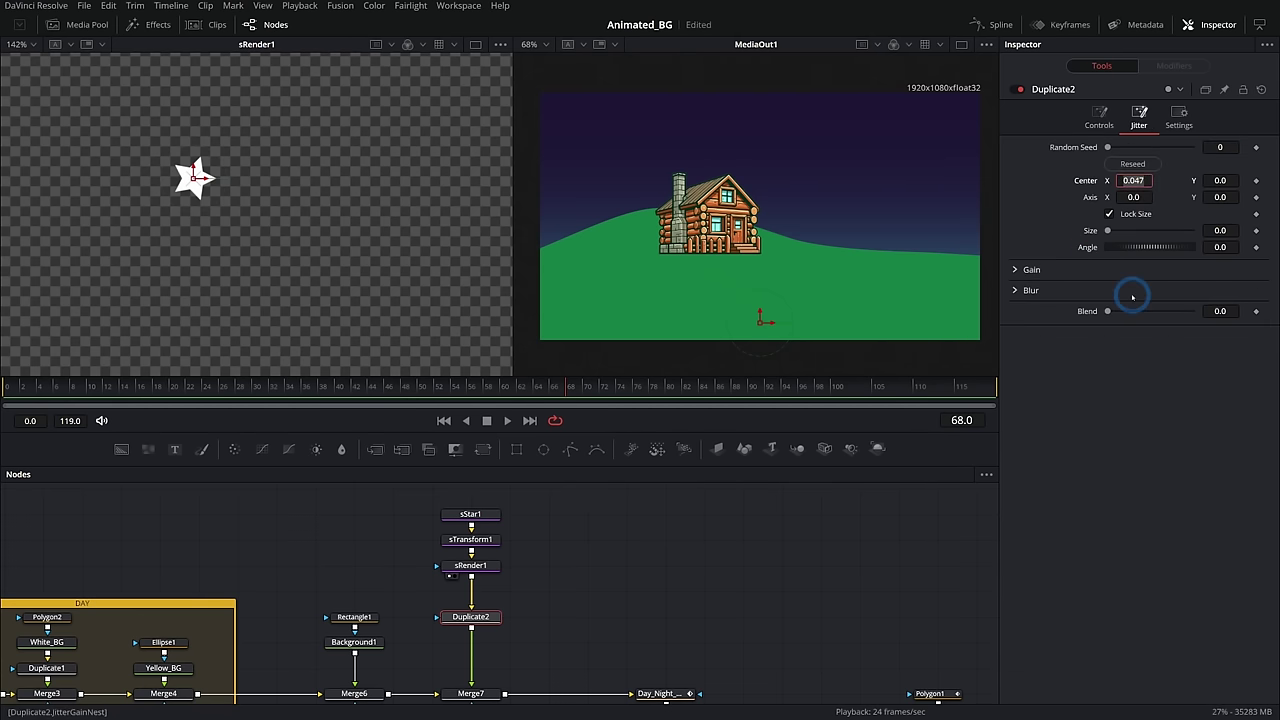
{"action": "key", "text": "Tab"}
{"action": "type", "text": ".5"}
{"action": "key", "text": "Tab"}
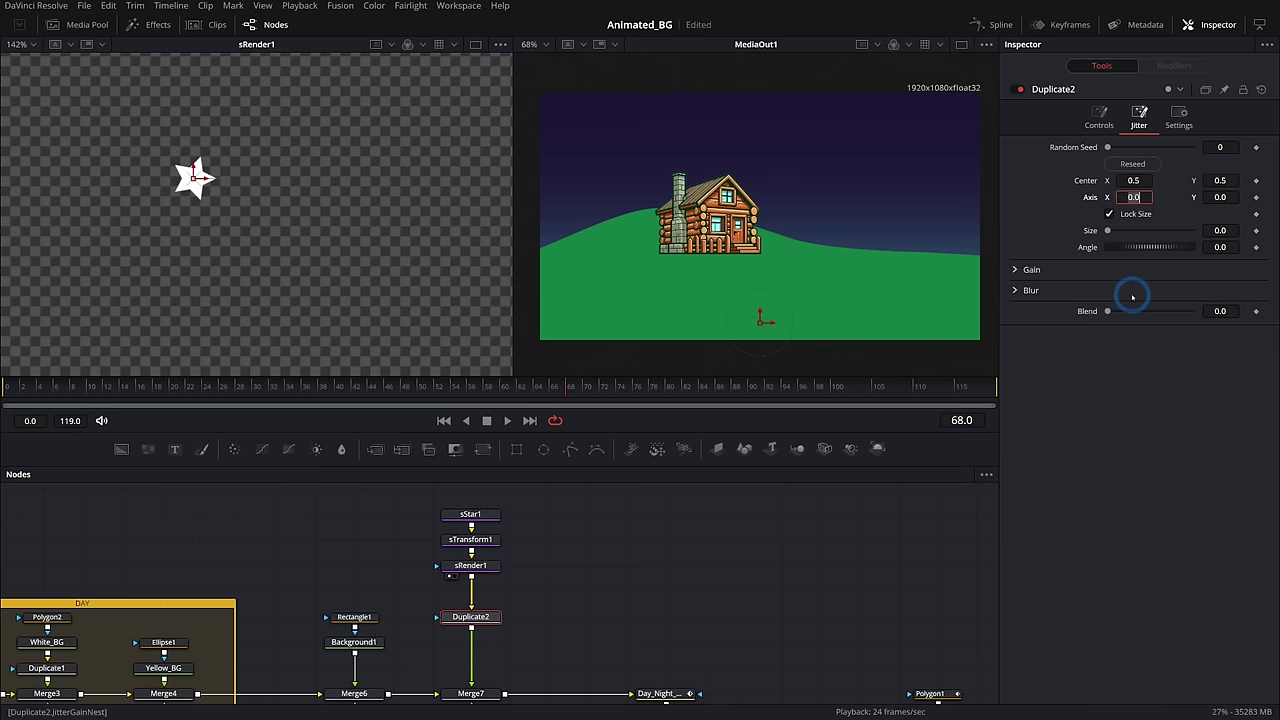
Display Duplicate2 in the viewer, reseed its star scatter several times and set the size jitter to 0.75
{"action": "key", "text": "1"}
{"action": "scroll", "coordinate": [375, 291], "scroll_direction": "down", "scroll_amount": 5}
{"action": "left_click_drag", "start_coordinate": [402, 300], "coordinate": [371, 246]}
{"action": "left_click", "coordinate": [1140, 164]}
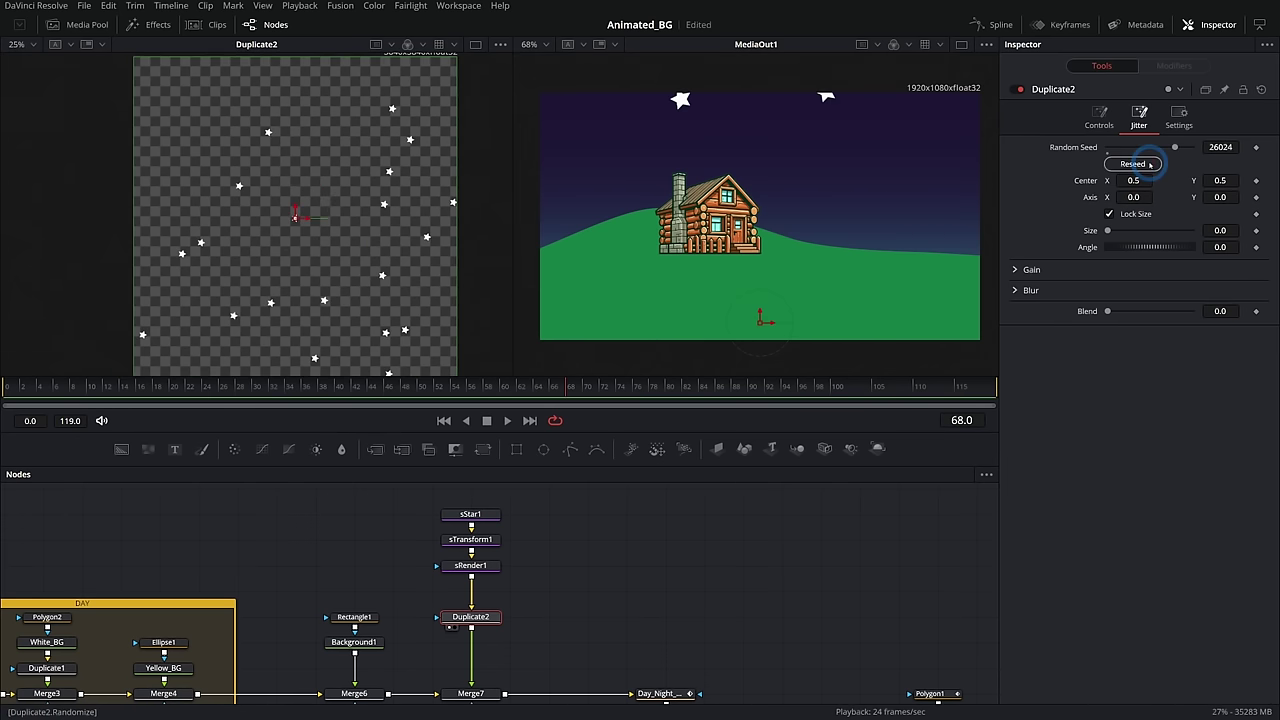
{"action": "left_click_drag", "start_coordinate": [857, 208], "coordinate": [852, 223]}
{"action": "left_click", "coordinate": [1143, 165]}
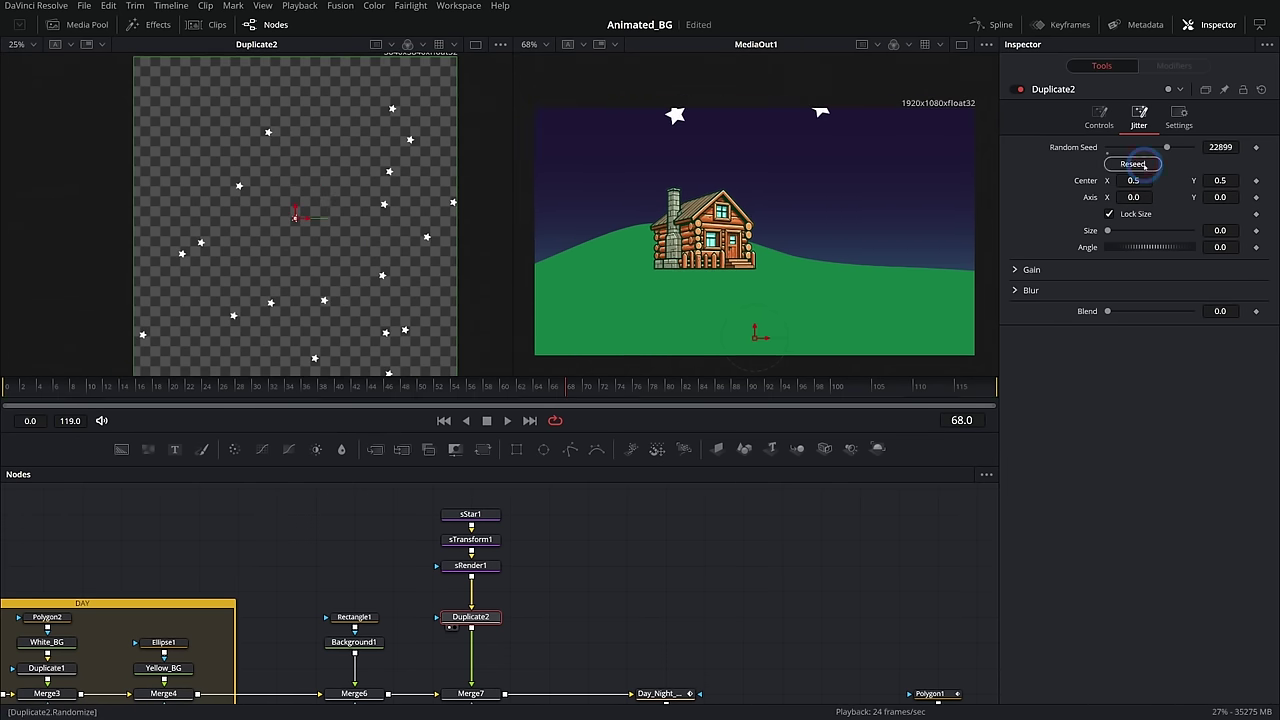
{"action": "left_click", "coordinate": [1141, 165]}
{"action": "left_click", "coordinate": [1140, 230]}
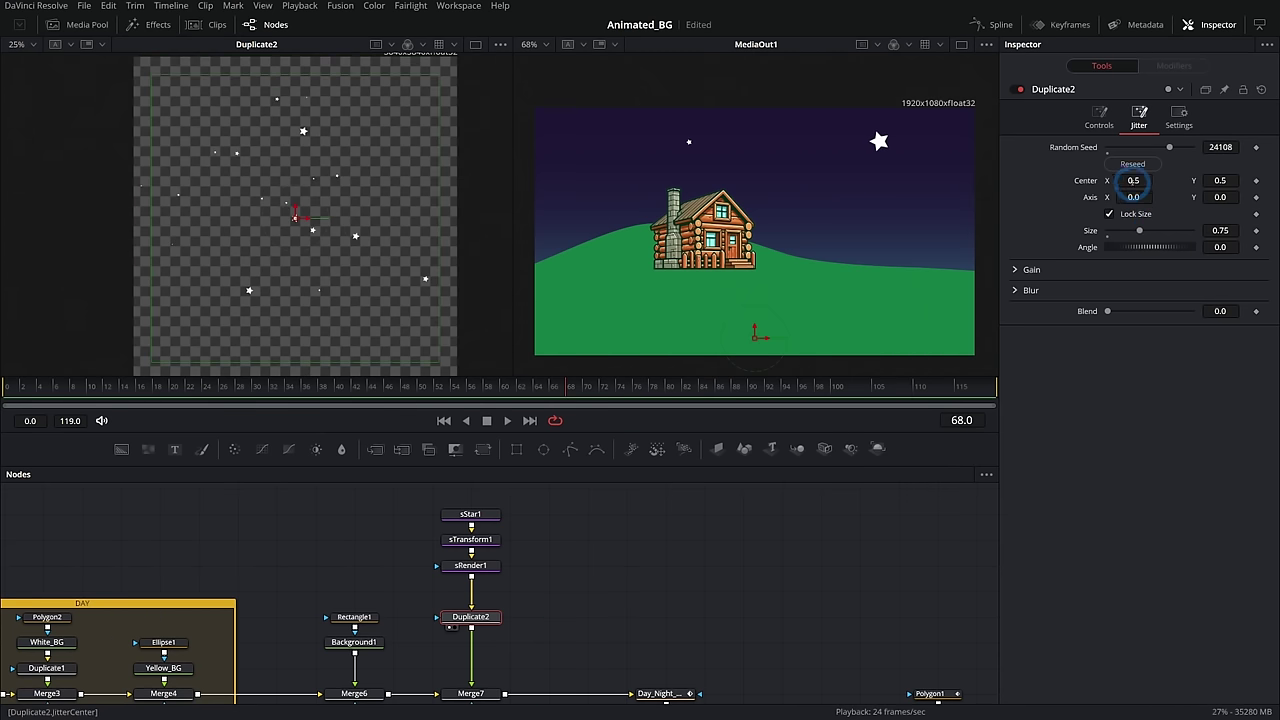
Set Duplicate2's centre jitter to 0.1 in X and Y
{"action": "left_click", "coordinate": [1133, 181]}
{"action": "type", "text": ".1"}
{"action": "key", "text": "Tab"}
{"action": "type", "text": ".1"}
{"action": "key", "text": "Tab"}
Move the stars down with sTransform1 to an offset of about X 0.02, Y -0.25
{"action": "left_click", "coordinate": [490, 566]}
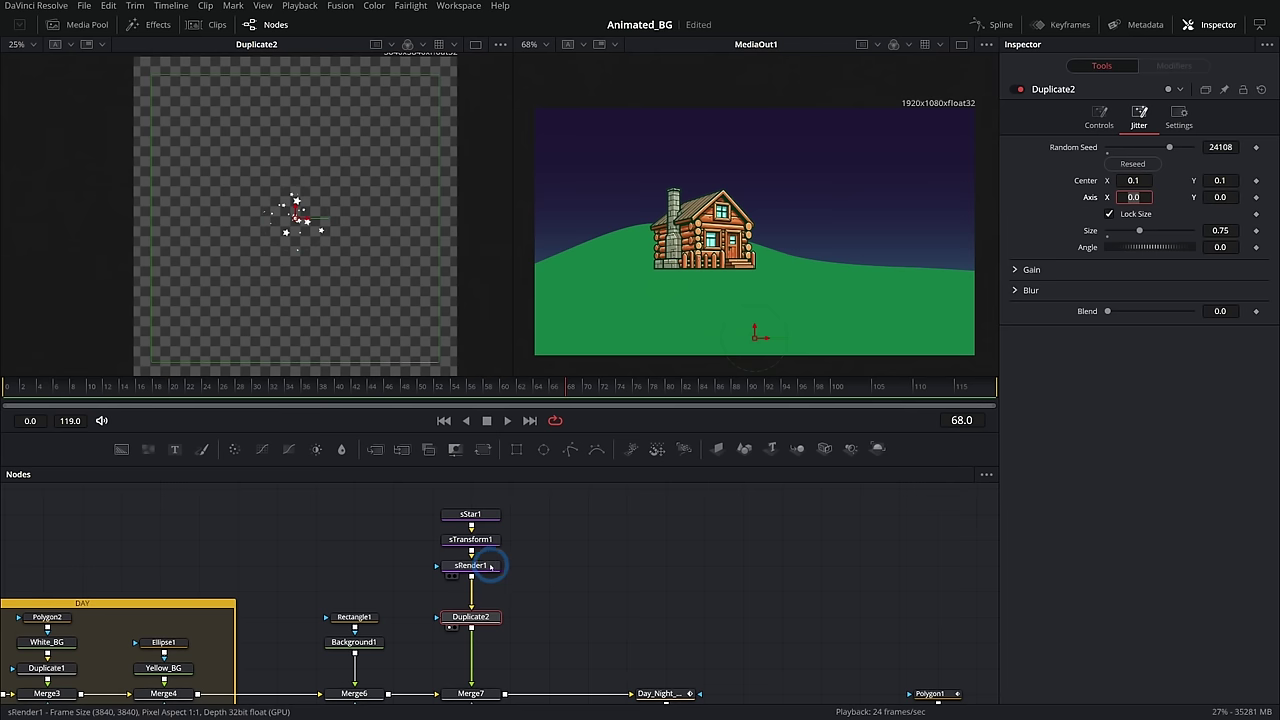
{"action": "left_click", "coordinate": [470, 539]}
{"action": "left_click", "coordinate": [366, 147]}
{"action": "mouse_move", "coordinate": [308, 287]}
{"action": "left_mouse_down"}
{"action": "mouse_move", "coordinate": [300, 280]}
{"action": "mouse_move", "coordinate": [298, 298]}
{"action": "left_mouse_up"}
Spread the stars by adjusting Duplicate2's centre jitter and reseeding to 3750, then offset sTransform1 to about X 0.06, Y -0.35
{"action": "left_click_drag", "start_coordinate": [1134, 180], "coordinate": [782, 178]}
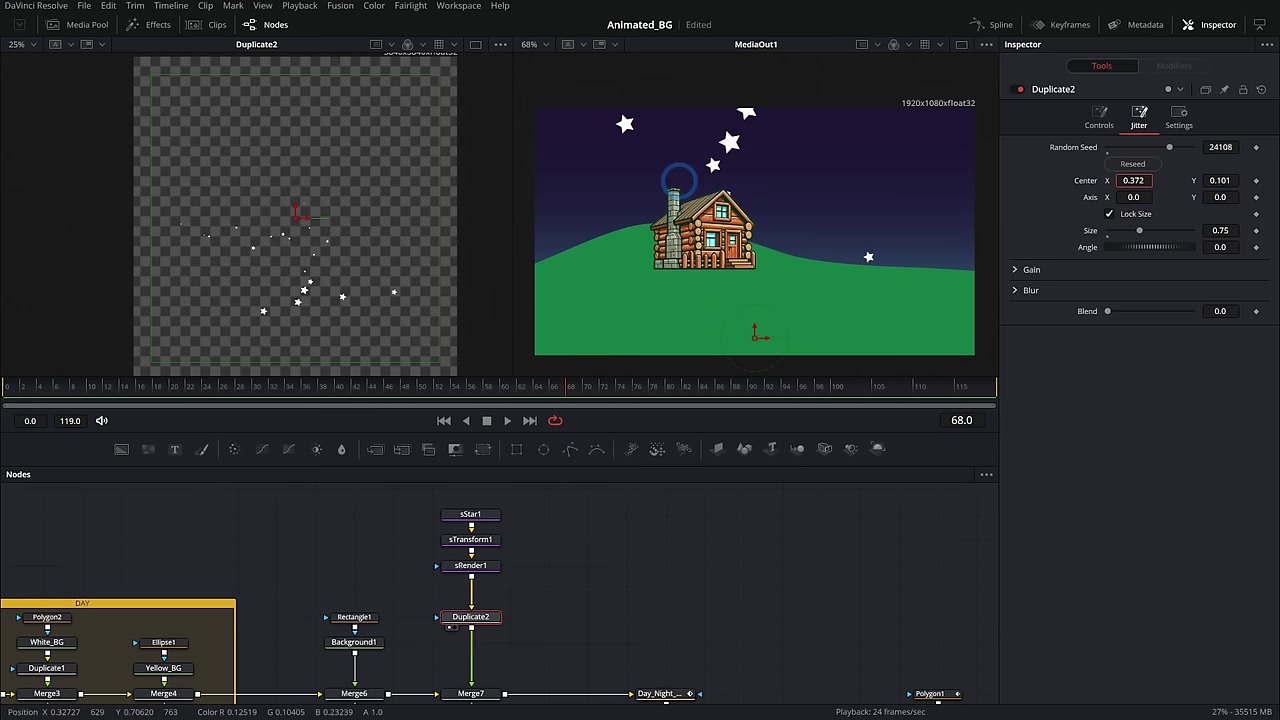
{"action": "left_click", "coordinate": [1146, 166]}
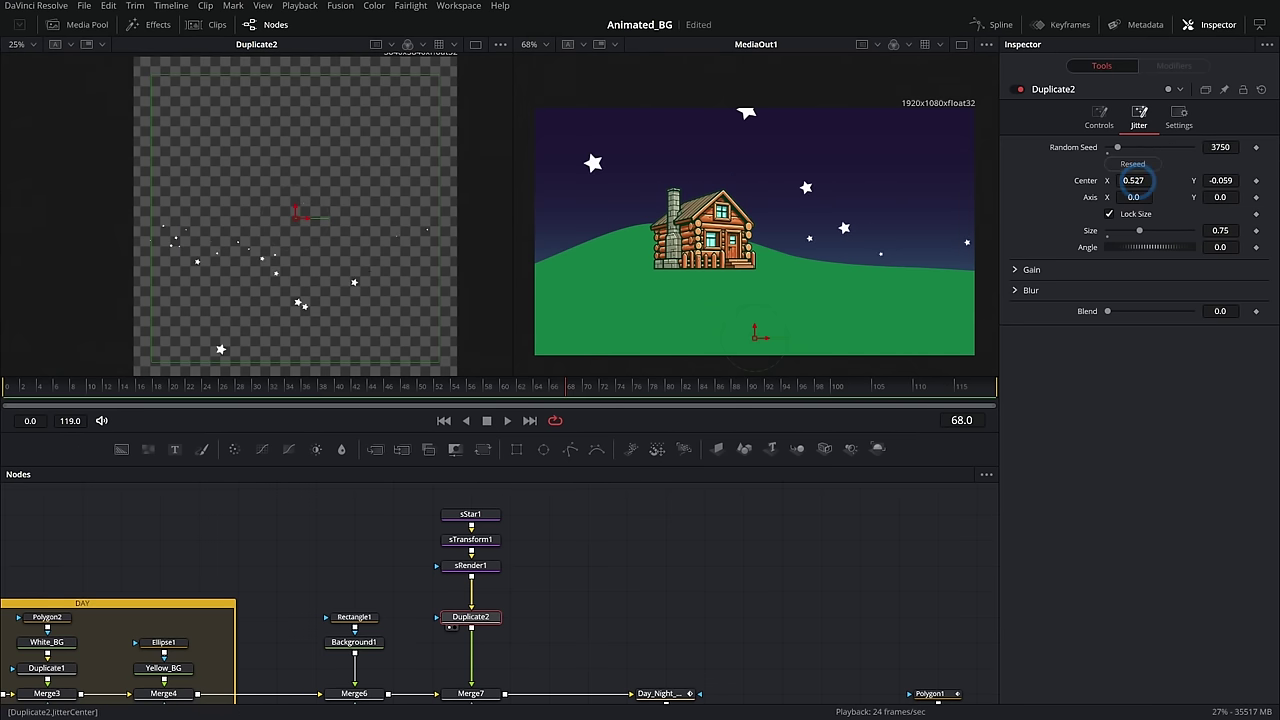
{"action": "left_click_drag", "start_coordinate": [1136, 180], "coordinate": [1006, 201]}
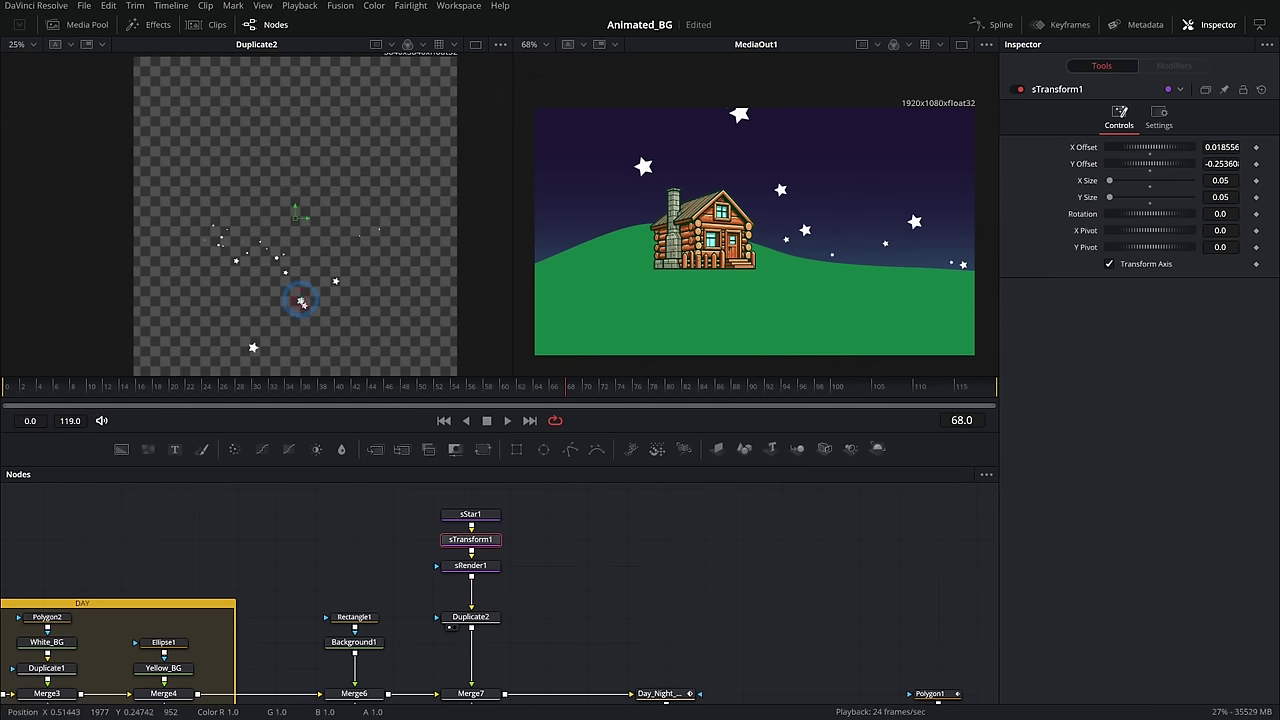
{"action": "left_click_drag", "start_coordinate": [300, 299], "coordinate": [314, 340]}
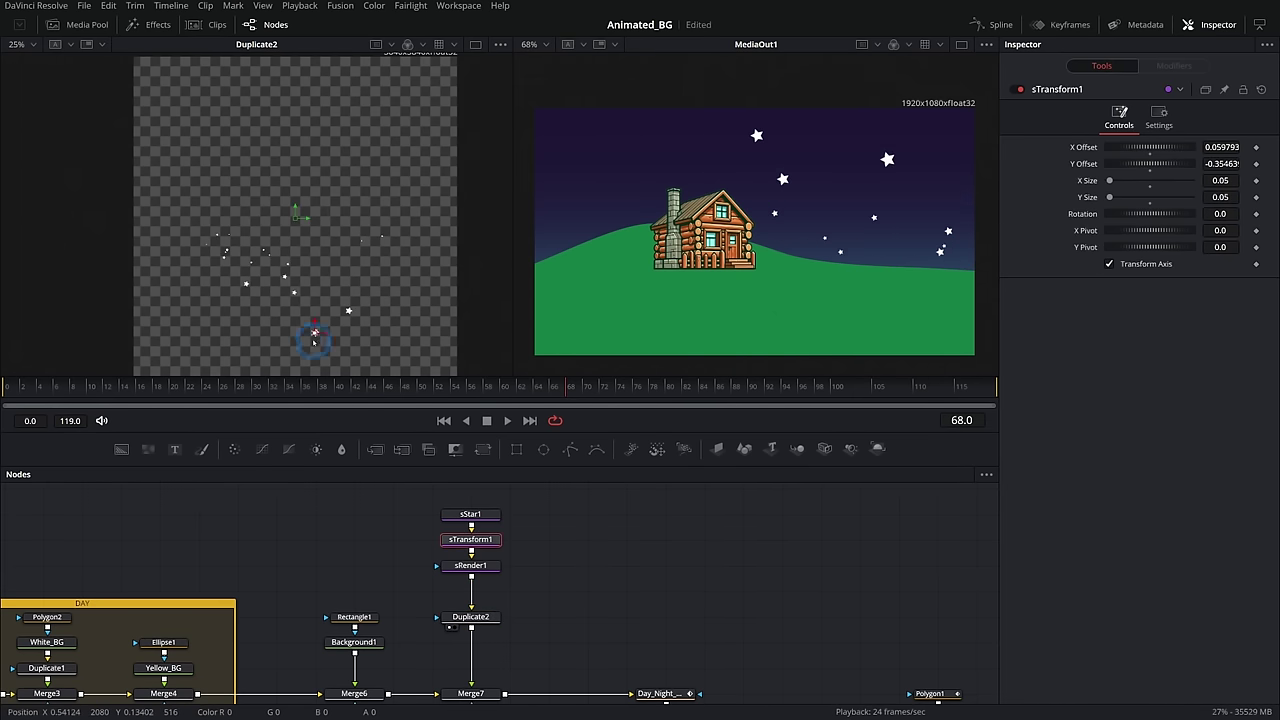
Scrub through the timeline to preview the stars in the day-to-night rotation
{"action": "left_click_drag", "start_coordinate": [430, 389], "coordinate": [9, 374]}
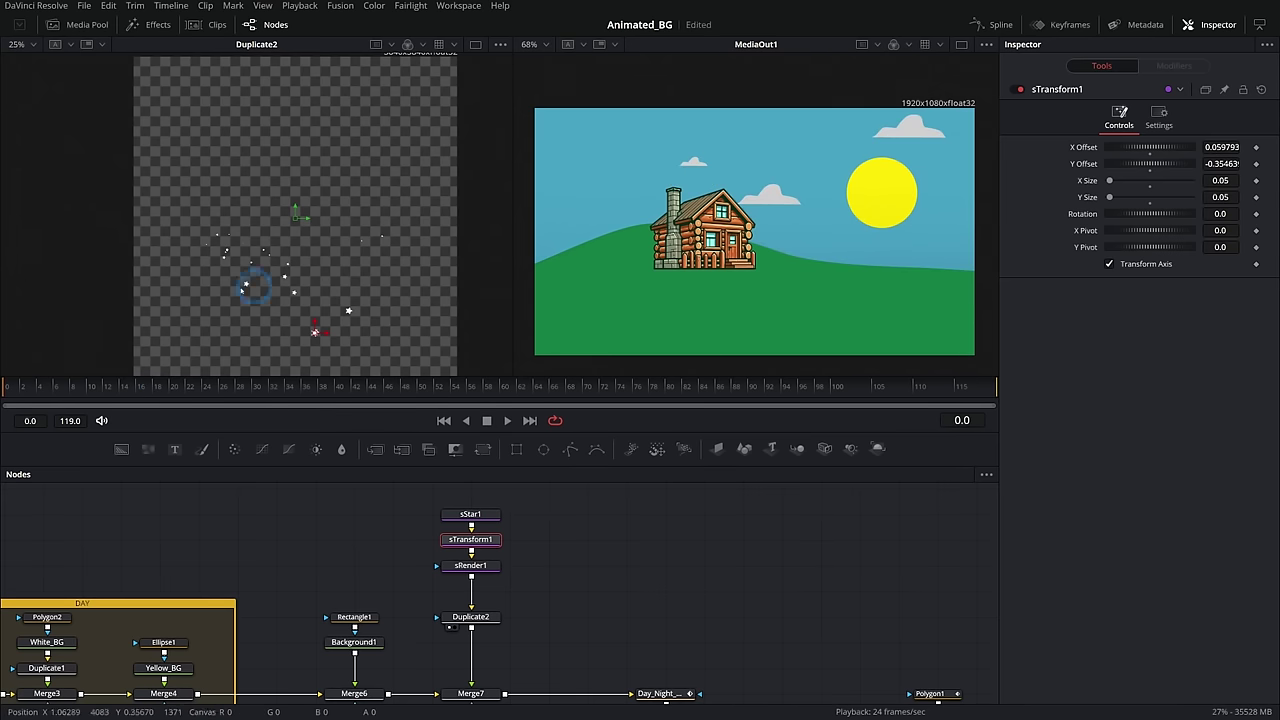
{"action": "left_click_drag", "start_coordinate": [143, 383], "coordinate": [572, 383]}
Load Merge7 into the first viewer and connect a Rectangle mask to it
{"action": "left_click_drag", "start_coordinate": [540, 647], "coordinate": [549, 560]}
{"action": "left_click", "coordinate": [486, 606]}
{"action": "key", "text": "1"}
{"action": "left_click", "coordinate": [487, 657]}
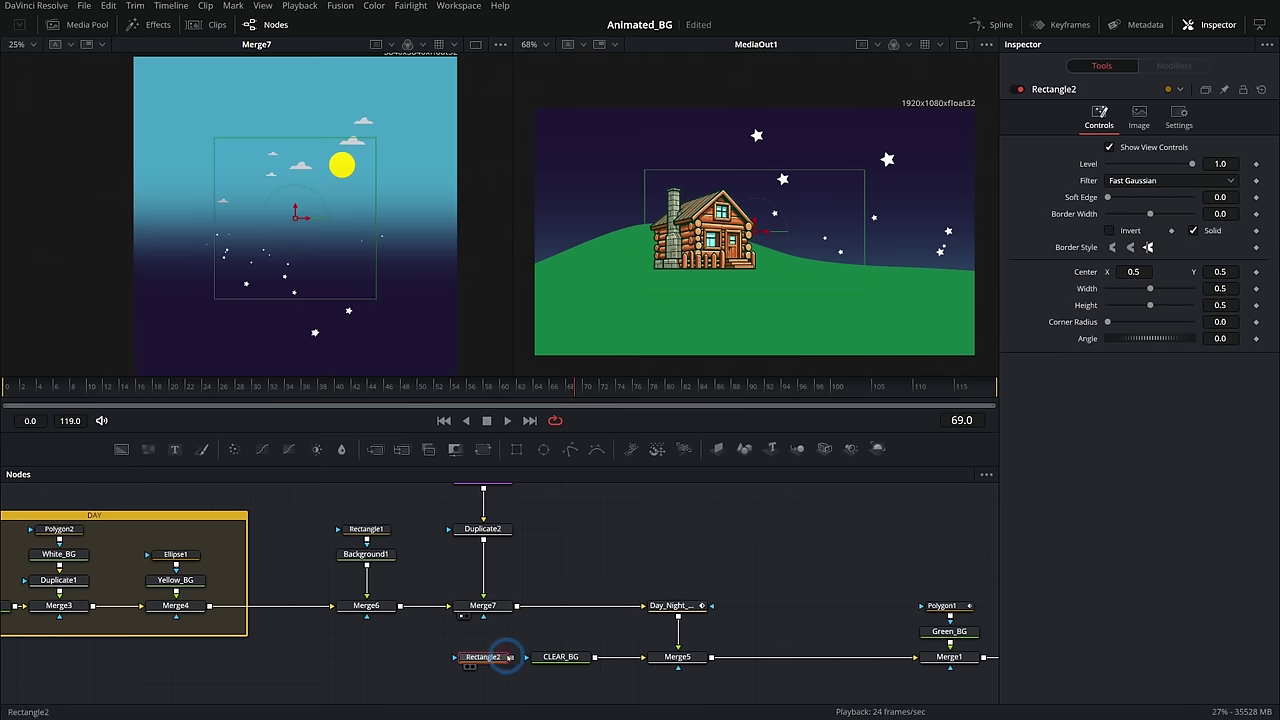
{"action": "left_click_drag", "start_coordinate": [512, 657], "coordinate": [483, 612]}
Widen the Merge7 rectangle mask to about 1.3, lower its centre to about Y 0.19 over the night area, and save the project
{"action": "left_click_drag", "start_coordinate": [376, 205], "coordinate": [506, 206]}
{"action": "left_click_drag", "start_coordinate": [295, 206], "coordinate": [289, 306]}
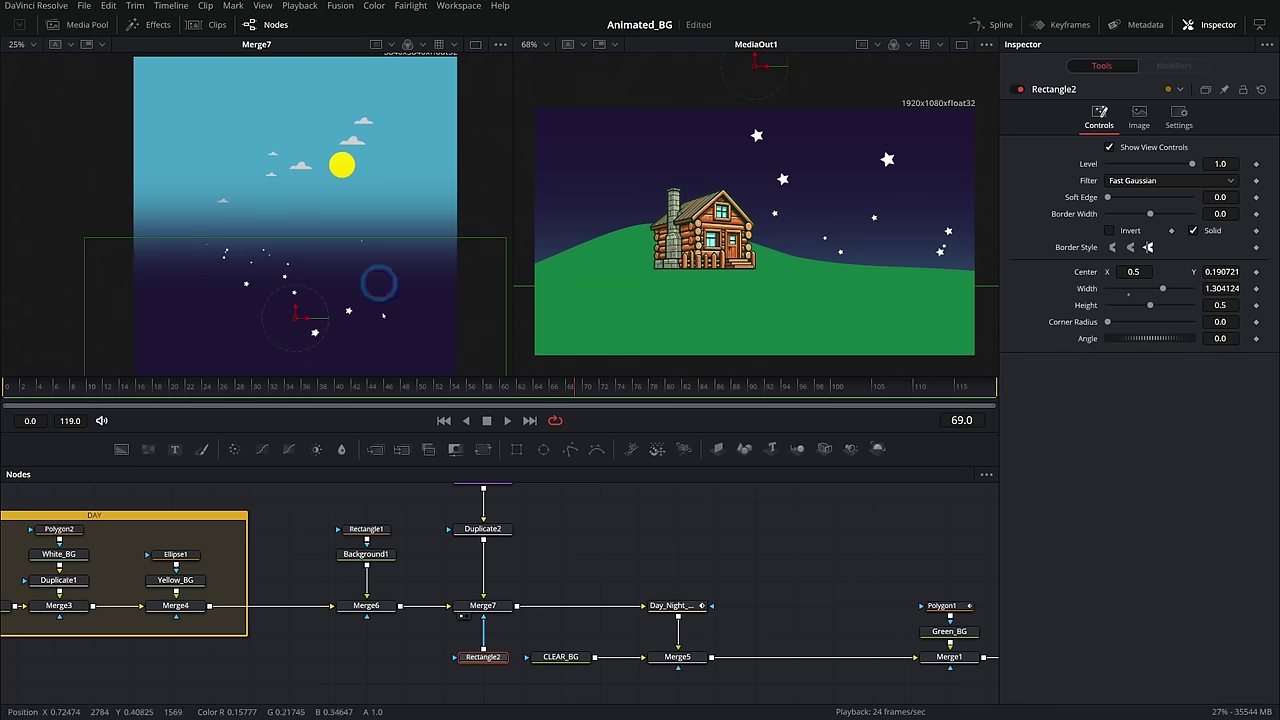
{"action": "key", "text": "ctrl+s"}
{"action": "left_click", "coordinate": [634, 540]}
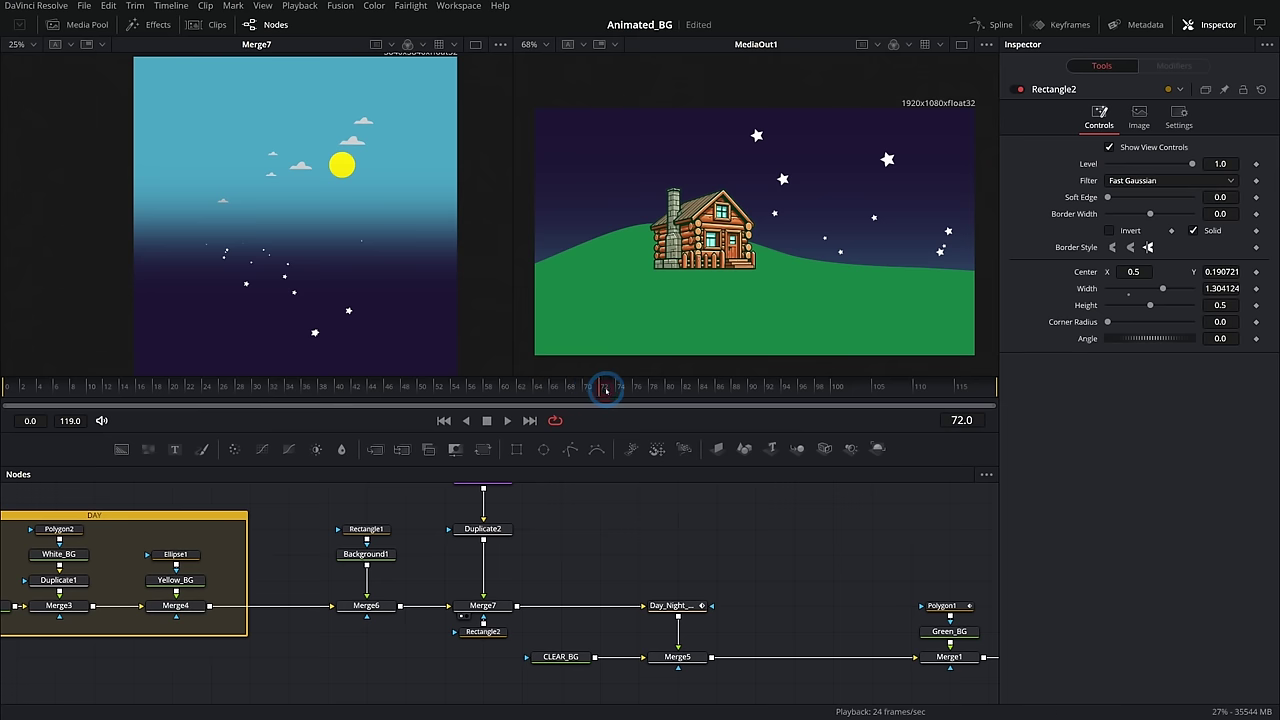
{"action": "left_click_drag", "start_coordinate": [606, 390], "coordinate": [543, 387]}
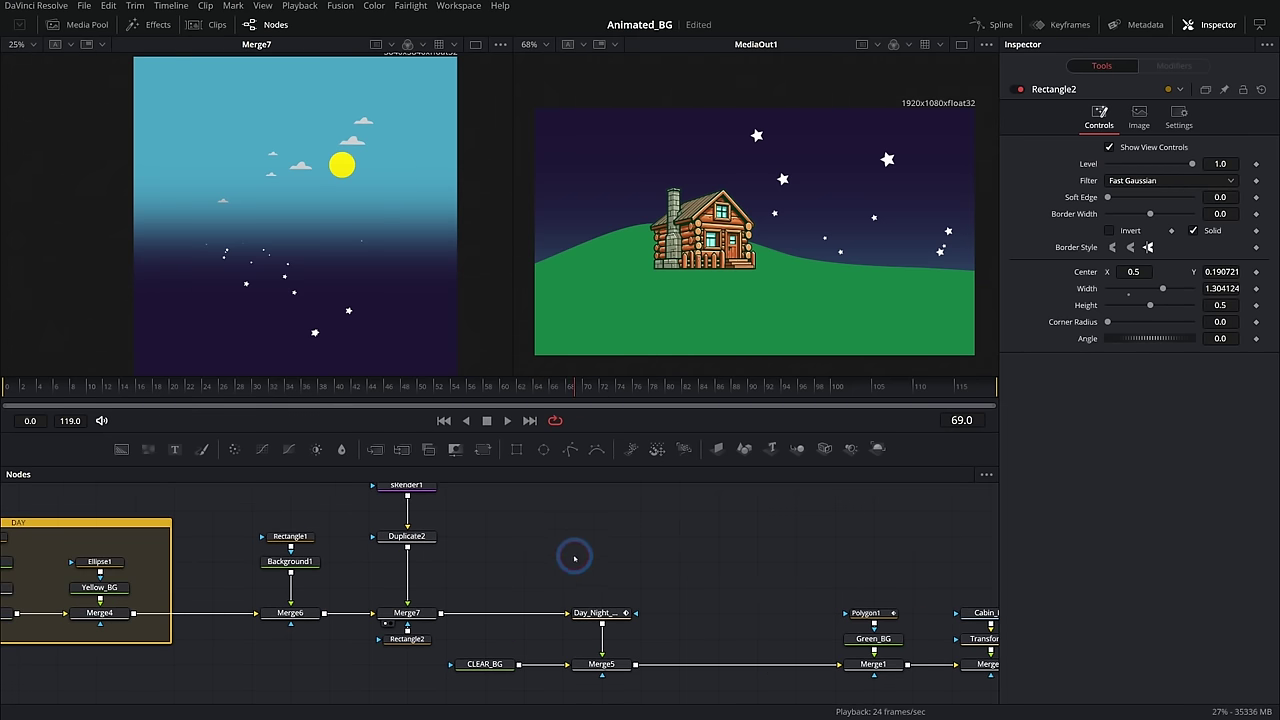
Bring Moon_a.png from the media pool into the node tree and merge it over the output of Merge7
{"action": "left_click", "coordinate": [80, 24]}
{"action": "left_click_drag", "start_coordinate": [190, 78], "coordinate": [440, 612]}
{"action": "left_click", "coordinate": [80, 24]}
{"action": "left_click", "coordinate": [543, 537]}
Add a Transform node to the moon, scale it down and place it in the night sky above and left of the cabin
{"action": "key", "text": "shift+space"}
{"action": "type", "text": "xf"}
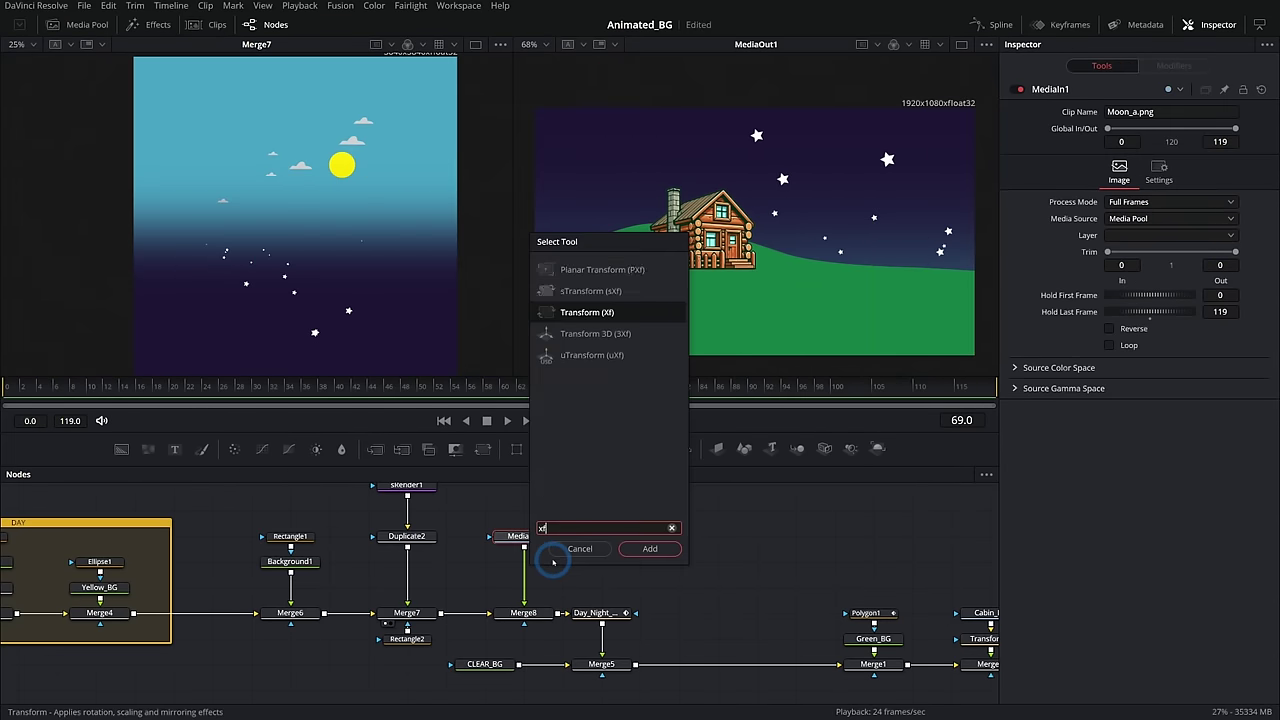
{"action": "key", "text": "Return"}
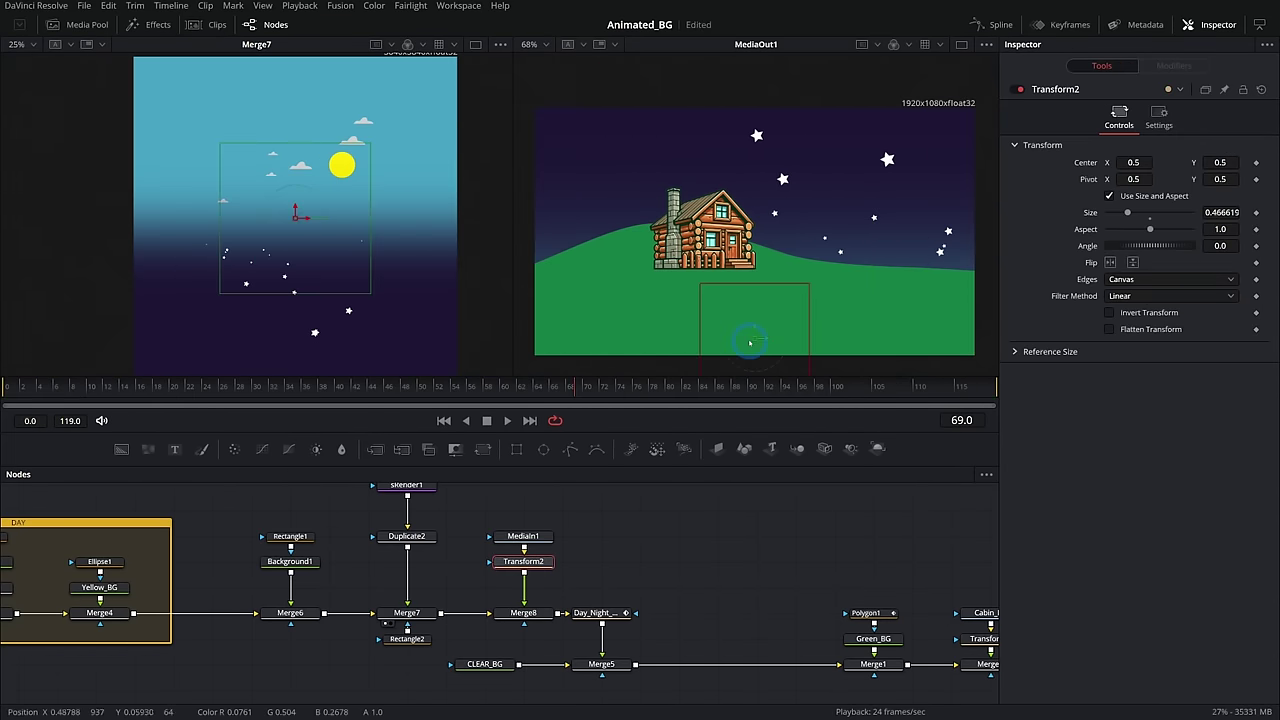
{"action": "left_click_drag", "start_coordinate": [750, 343], "coordinate": [621, 164]}
{"action": "left_click", "coordinate": [601, 664]}
Scrub and play the timeline to preview the moon in the day-to-night rotation
{"action": "left_click_drag", "start_coordinate": [663, 367], "coordinate": [543, 374]}
{"action": "left_click", "coordinate": [604, 474]}
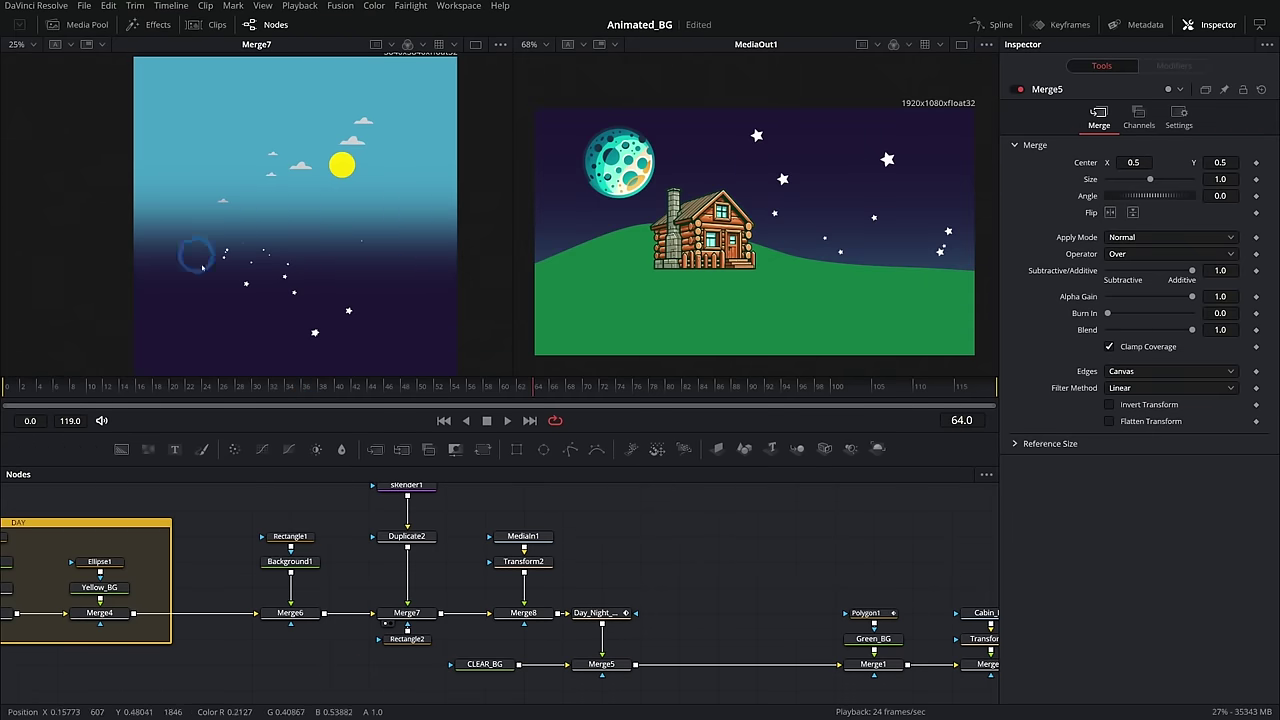
{"action": "left_click_drag", "start_coordinate": [574, 397], "coordinate": [645, 386]}
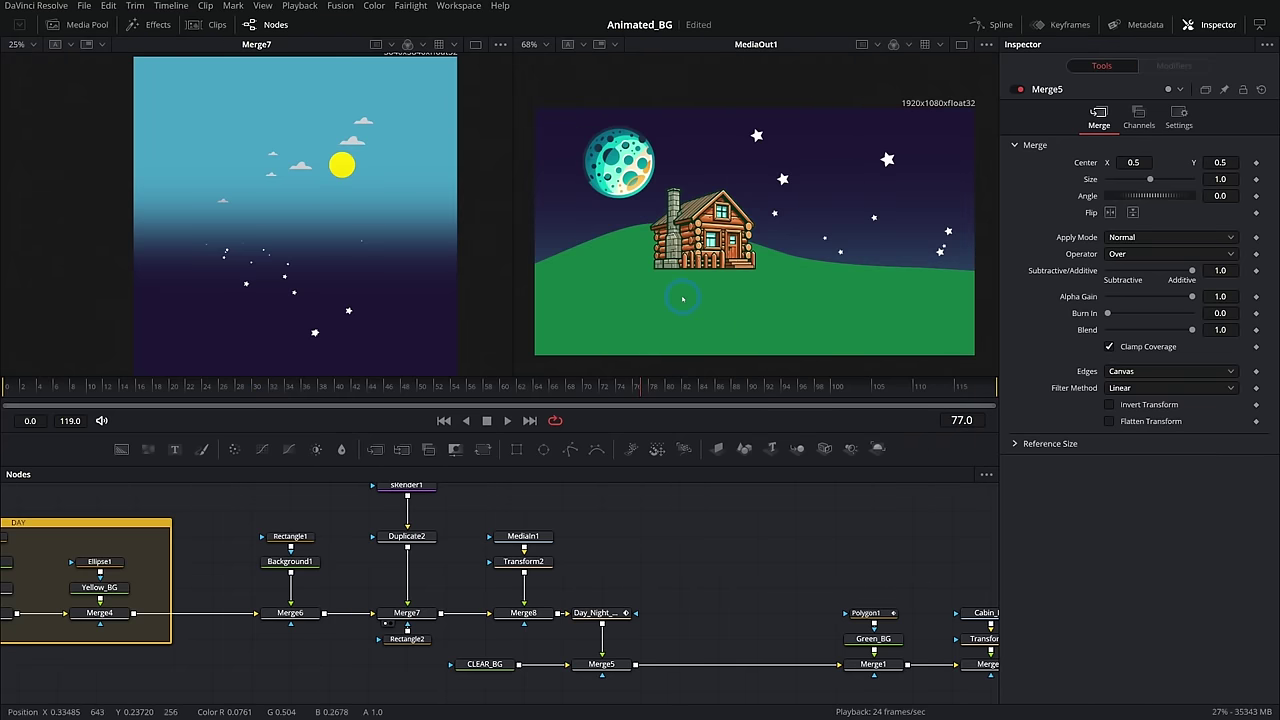
{"action": "left_click_drag", "start_coordinate": [222, 386], "coordinate": [377, 383]}
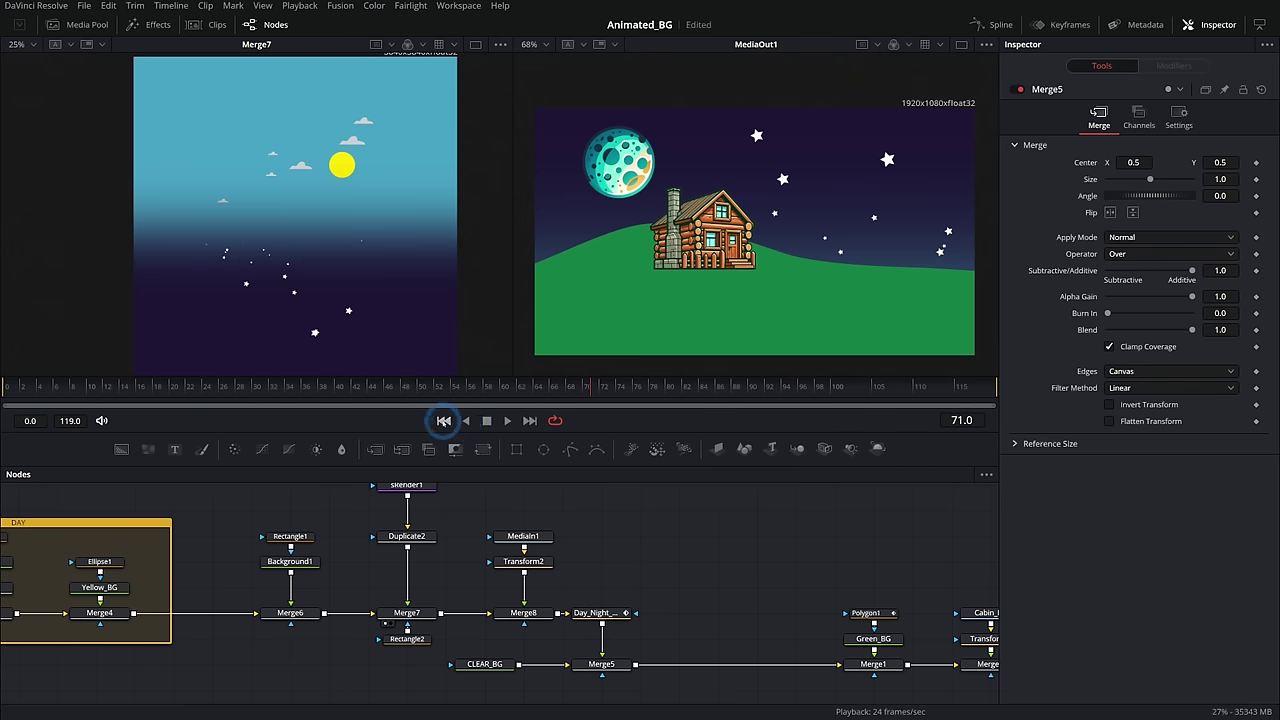
{"action": "left_click", "coordinate": [443, 421]}
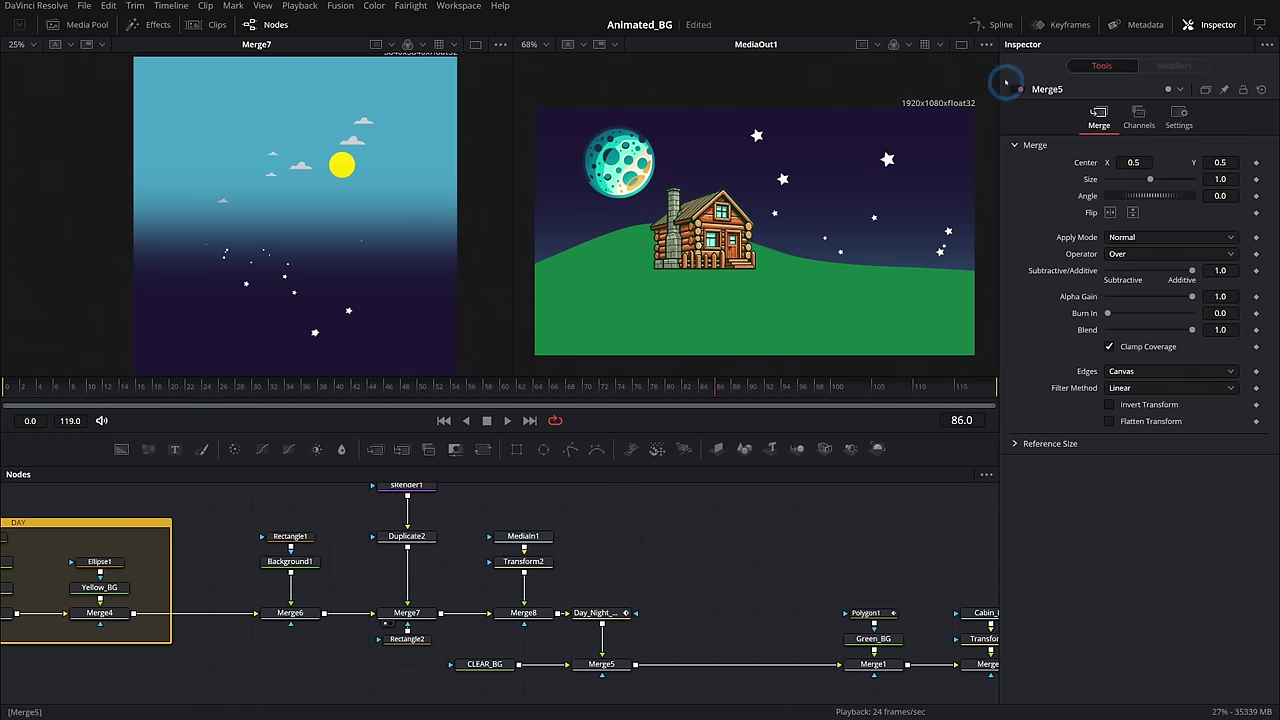
Open the spline editor, limit it to the selected tool and display the Angle curve of Day_Night_XF
{"action": "left_click", "coordinate": [995, 27]}
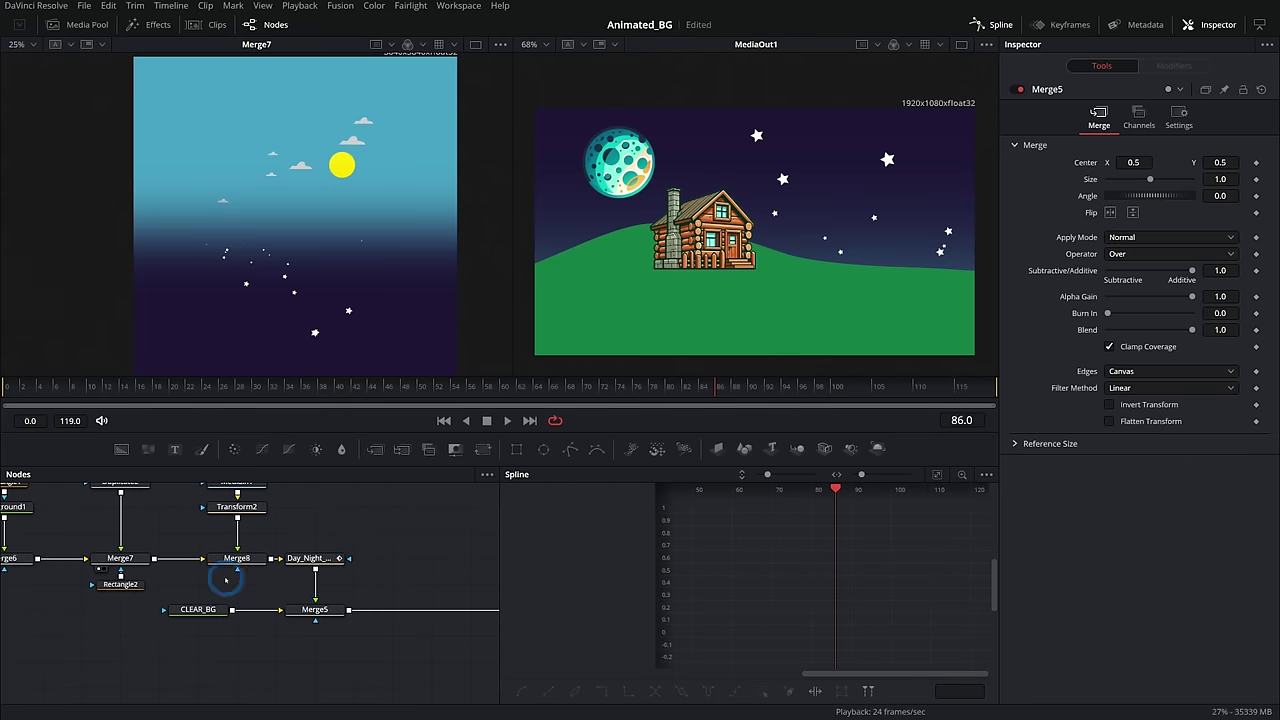
{"action": "left_click", "coordinate": [313, 560]}
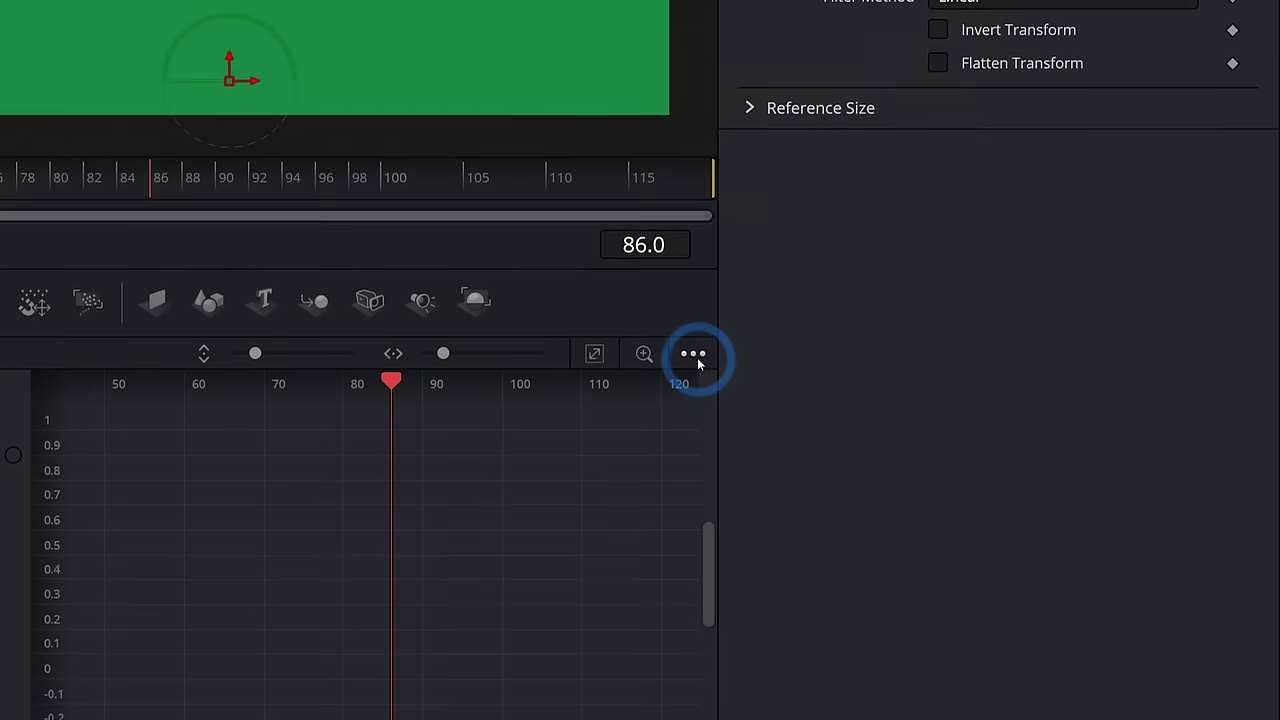
{"action": "left_click", "coordinate": [986, 474]}
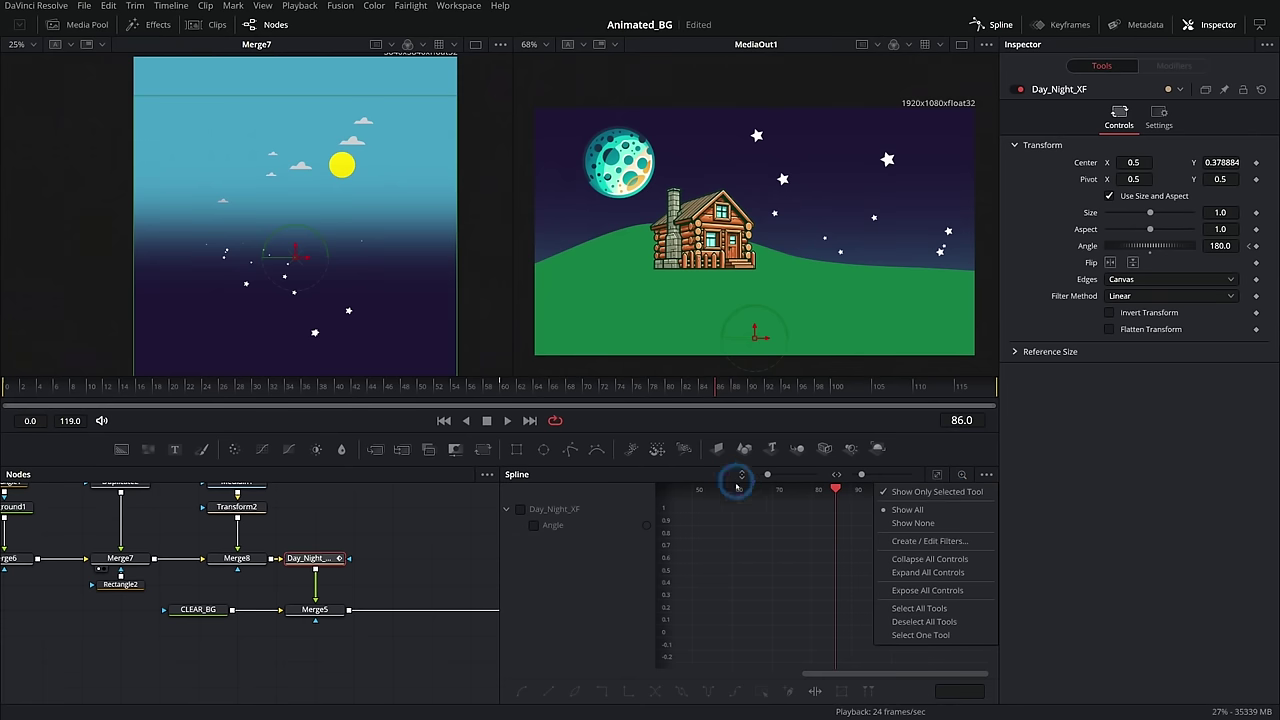
{"action": "left_click", "coordinate": [9, 524]}
{"action": "left_click", "coordinate": [584, 546]}
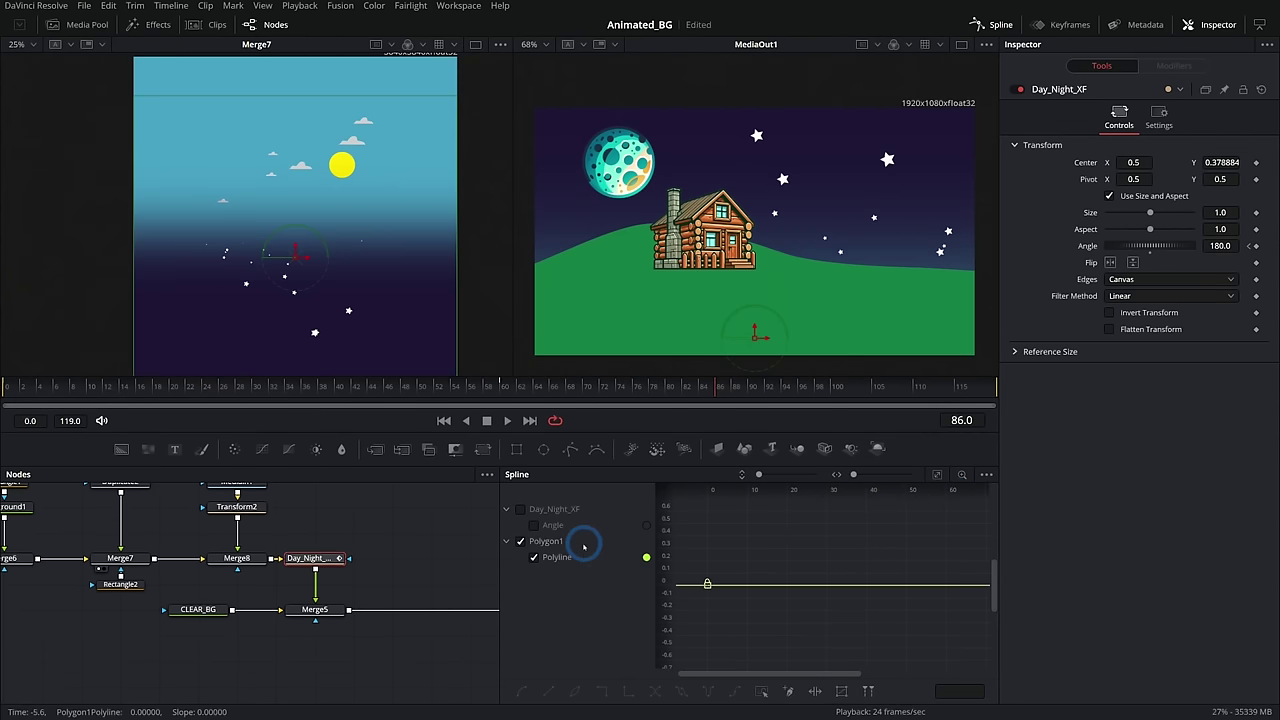
{"action": "left_click", "coordinate": [986, 474]}
{"action": "left_click", "coordinate": [909, 508]}
{"action": "left_click", "coordinate": [533, 526]}
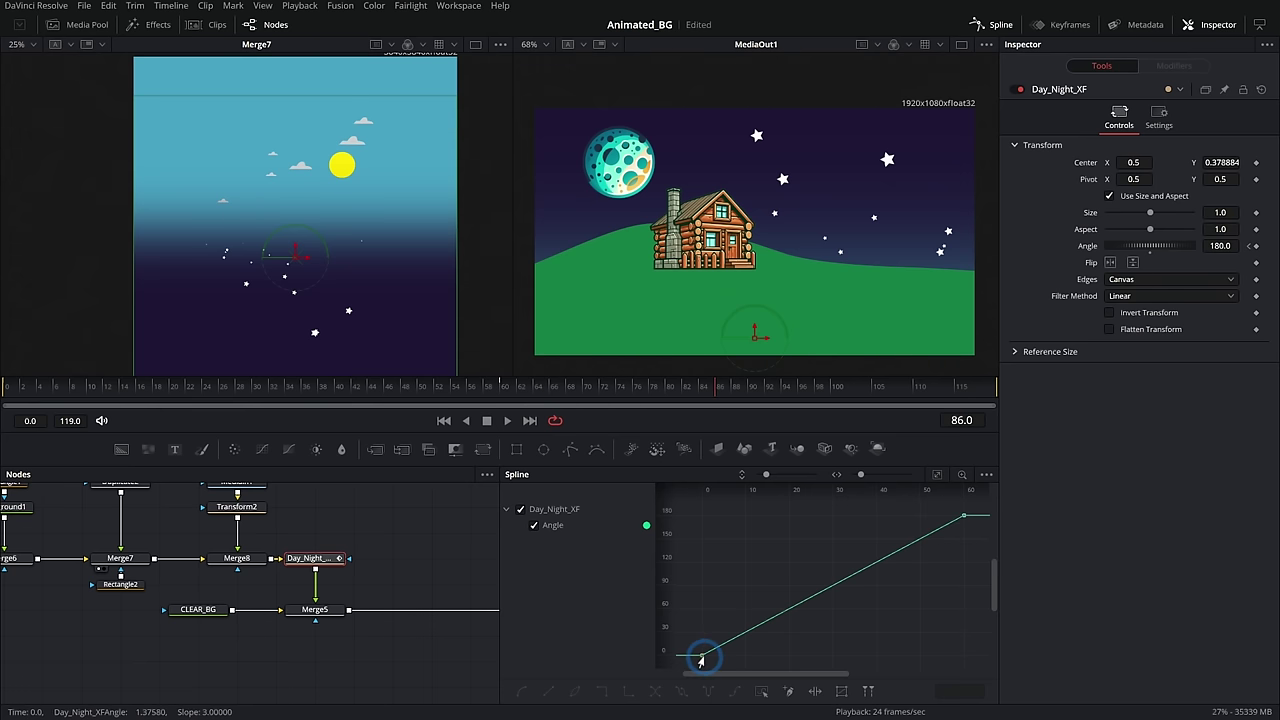
Move the first Angle keyframe to frame 20 and preview the delayed rotation
{"action": "left_click_drag", "start_coordinate": [700, 657], "coordinate": [773, 655]}
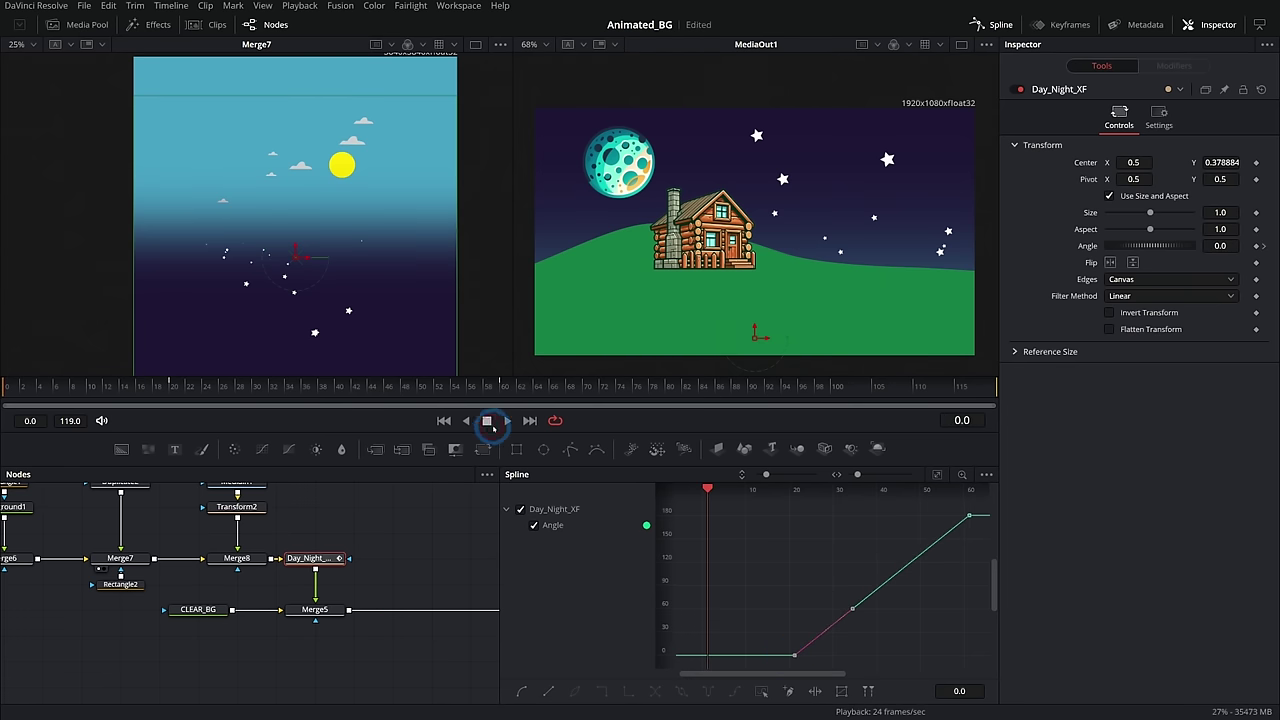
{"action": "left_click", "coordinate": [487, 421]}
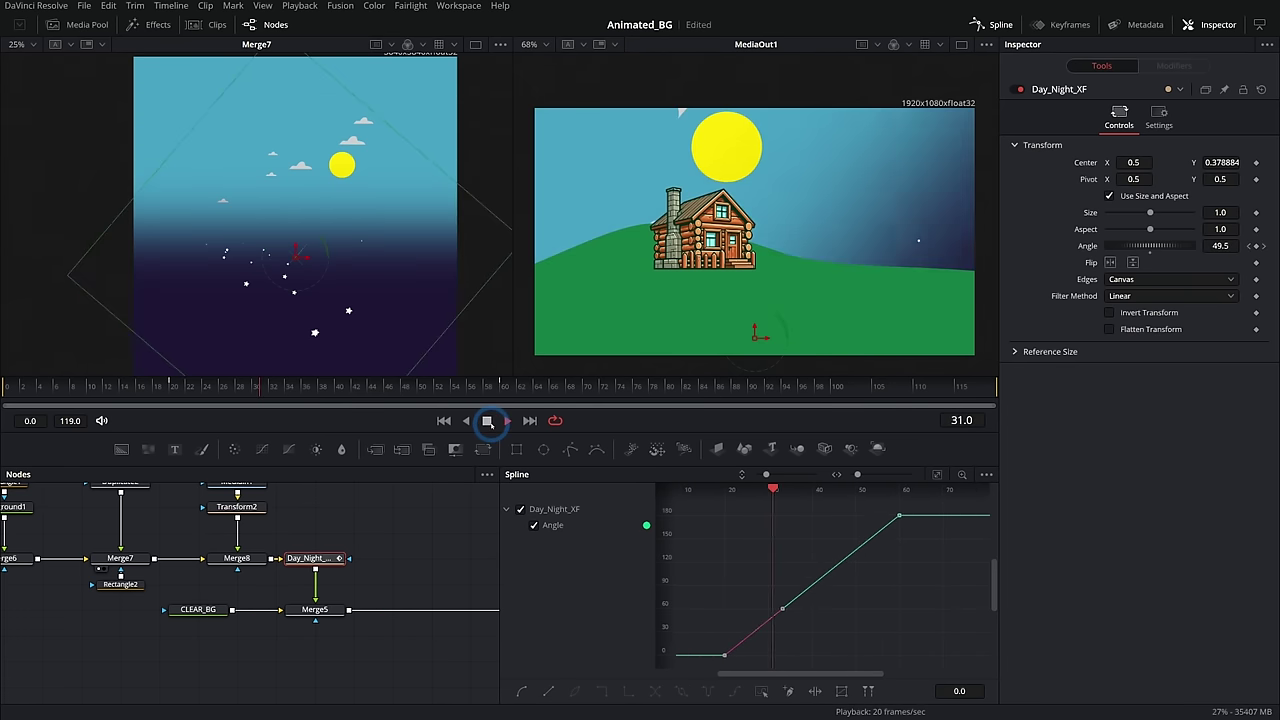
{"action": "left_click", "coordinate": [175, 390]}
{"action": "left_click_drag", "start_coordinate": [175, 390], "coordinate": [488, 400]}
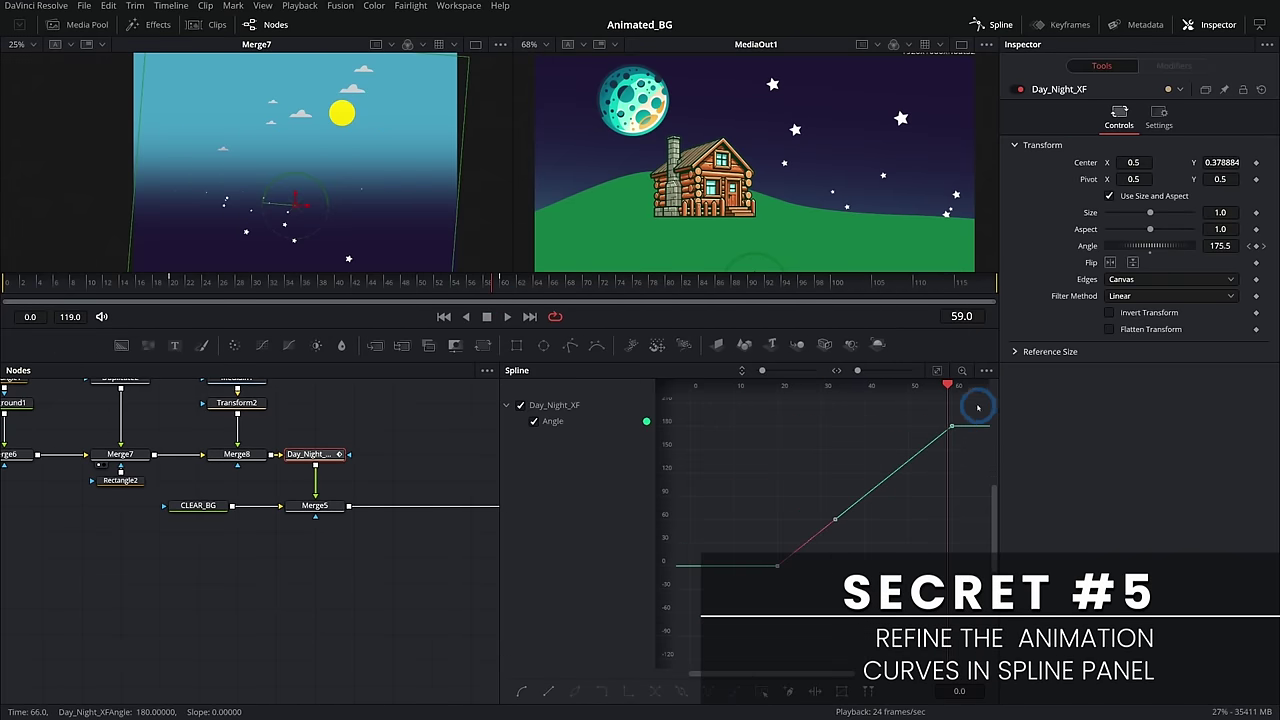
Smooth both Angle keyframes into an ease-in and ease-out curve and play the animation
{"action": "left_click", "coordinate": [893, 472]}
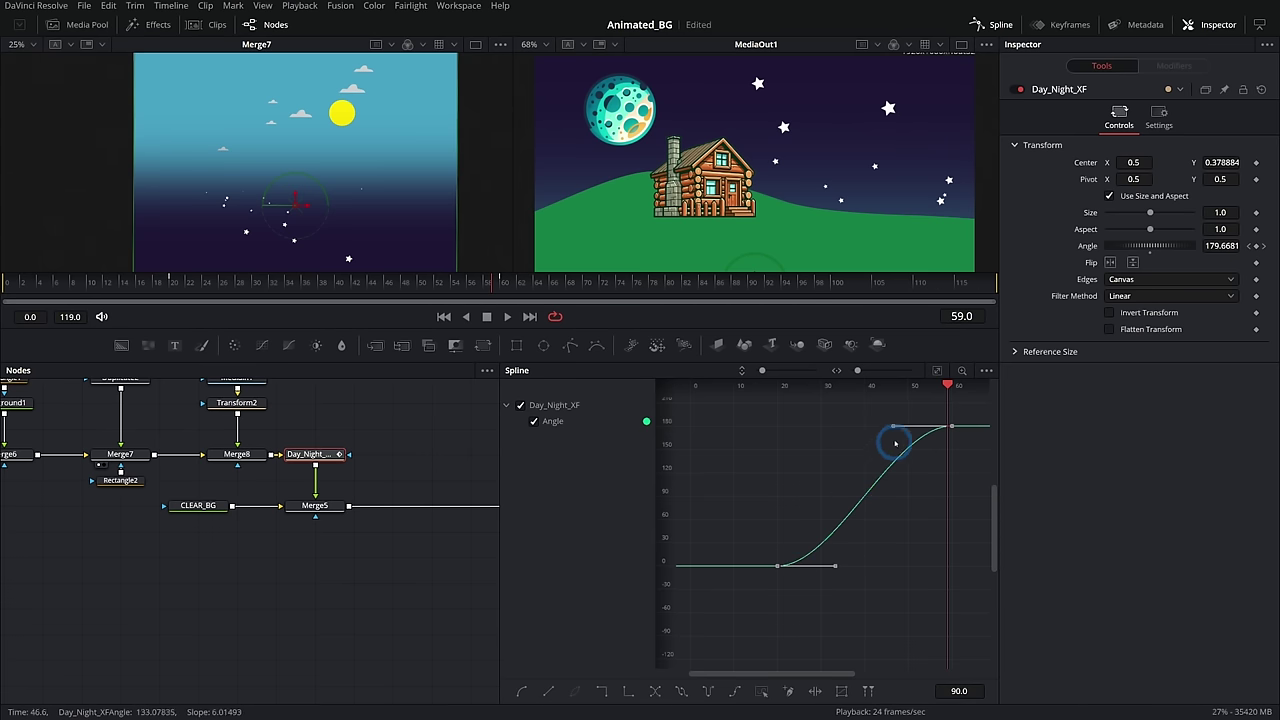
{"action": "left_click", "coordinate": [507, 316]}
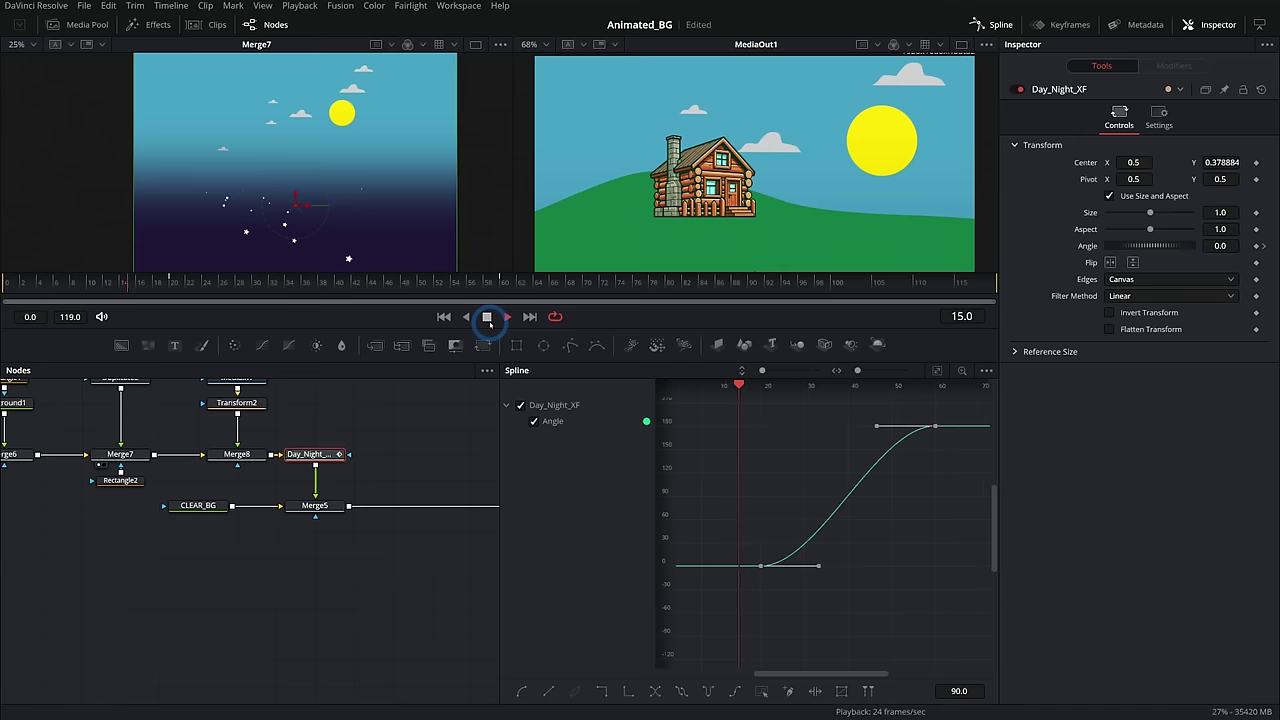
{"action": "left_click", "coordinate": [487, 317]}
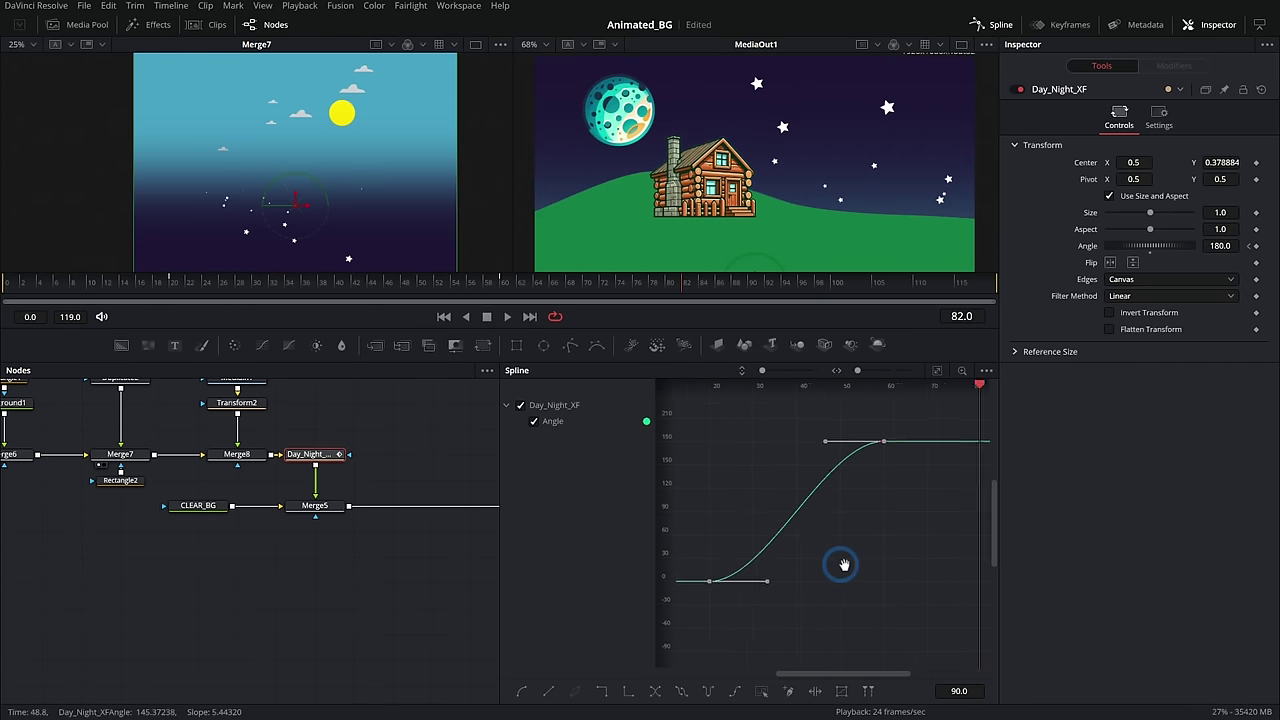
Lengthen the handles of both Angle keyframes toward each other for a stronger ease, and play the result
{"action": "left_click_drag", "start_coordinate": [844, 565], "coordinate": [891, 567]}
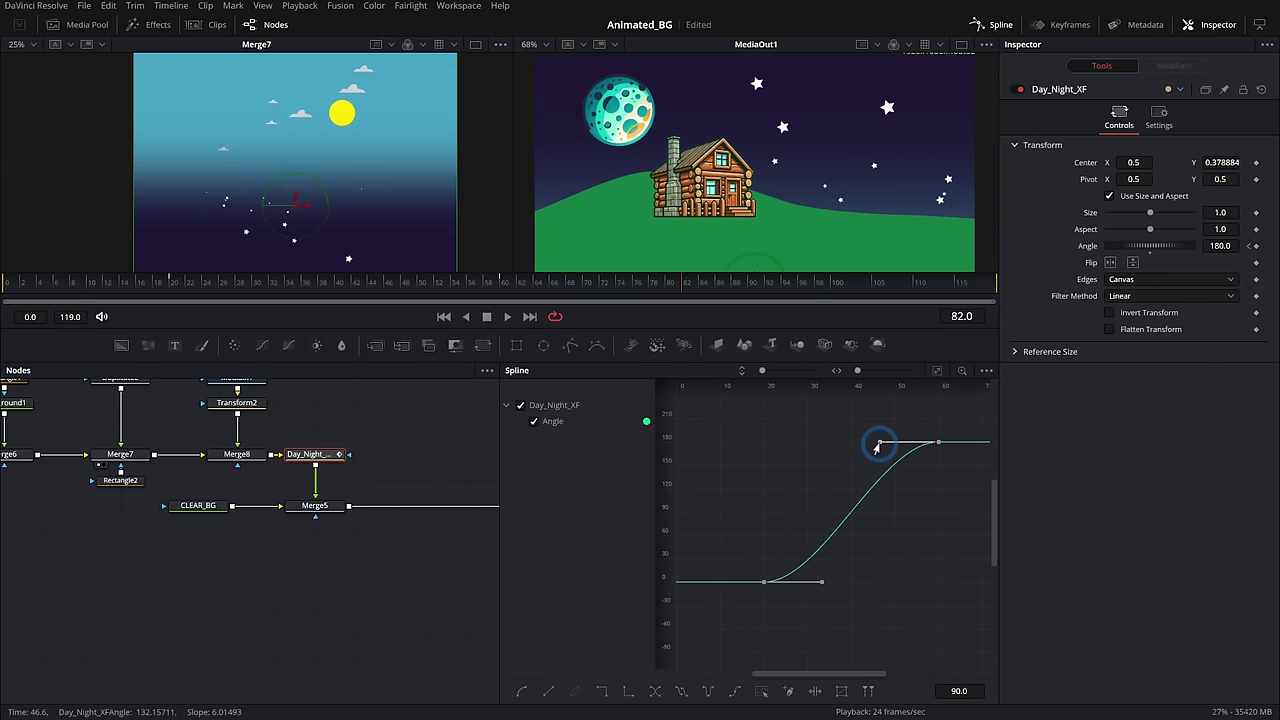
{"action": "left_click_drag", "start_coordinate": [857, 448], "coordinate": [827, 448]}
{"action": "left_click_drag", "start_coordinate": [821, 581], "coordinate": [864, 580]}
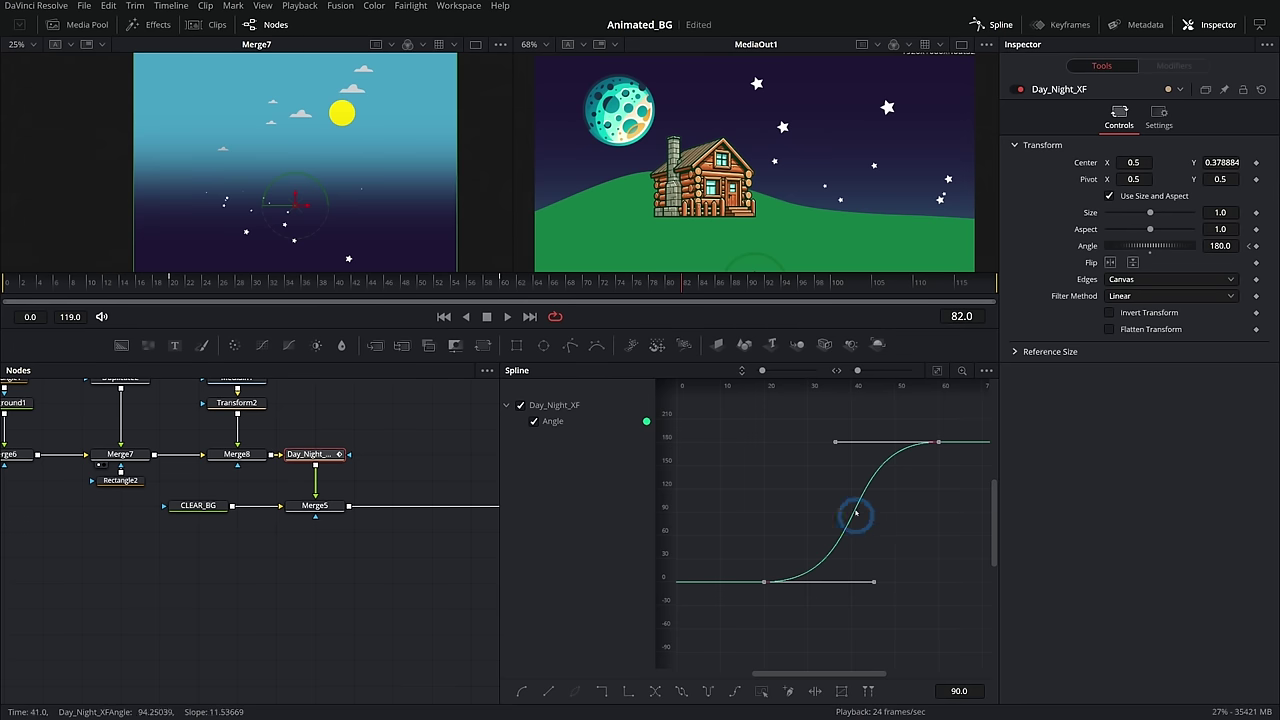
{"action": "left_click", "coordinate": [508, 316]}
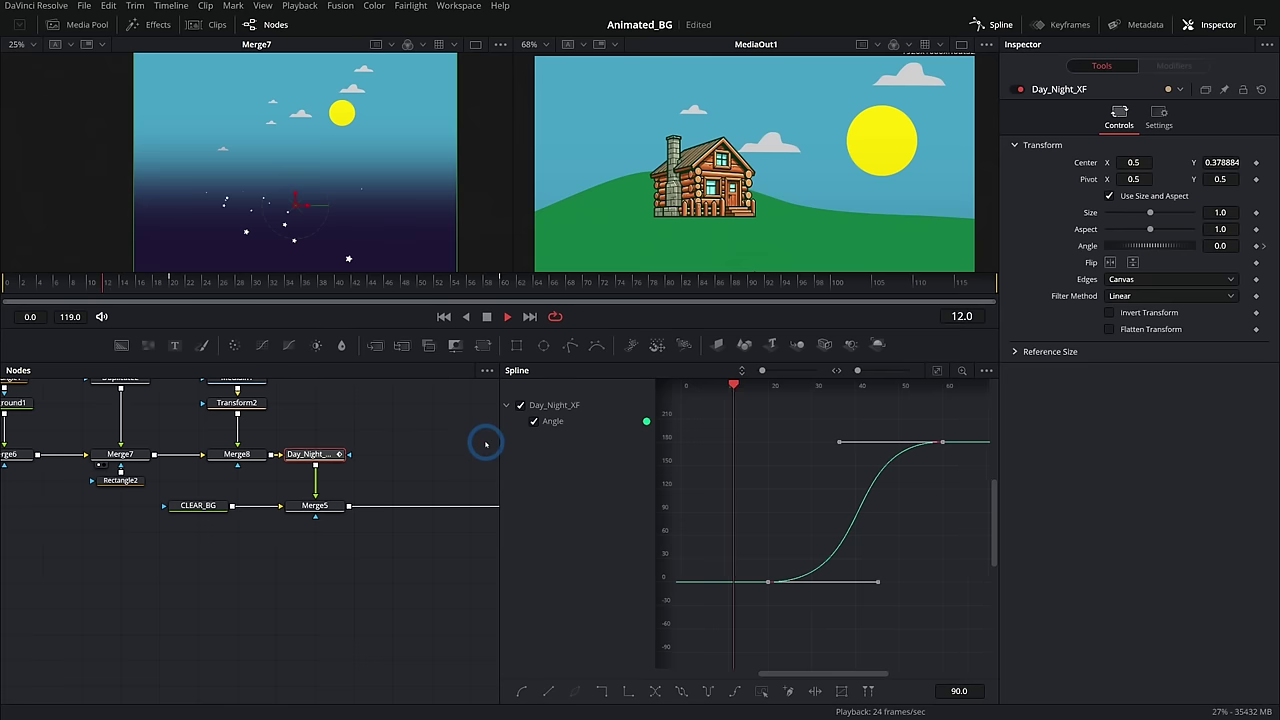
{"action": "key", "text": "space"}
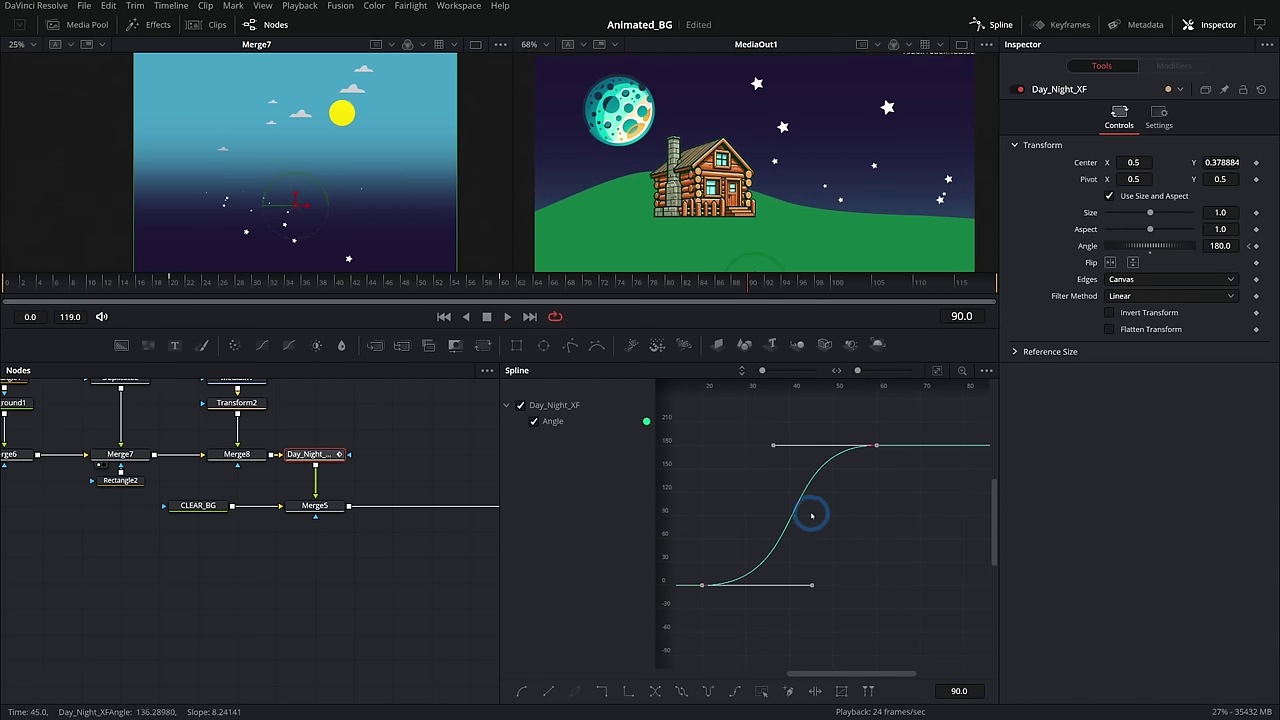
Add a smoothed overshoot keyframe of 184.4 at frame 53 and an anticipation keyframe of -8.4 early in the Angle curve
{"action": "scroll", "coordinate": [842, 467], "scroll_direction": "up", "scroll_amount": 2}
{"action": "left_click_drag", "start_coordinate": [845, 444], "coordinate": [869, 494]}
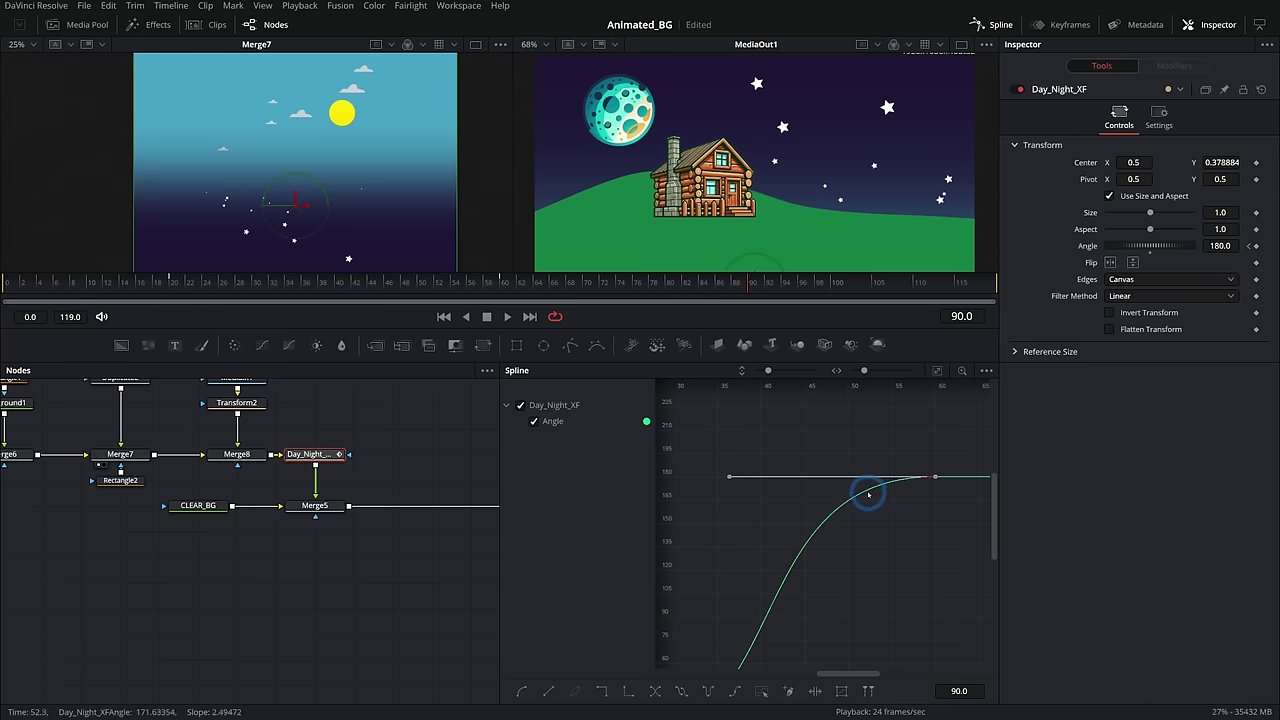
{"action": "left_click_drag", "start_coordinate": [873, 492], "coordinate": [866, 476]}
{"action": "key", "text": "shift+s"}
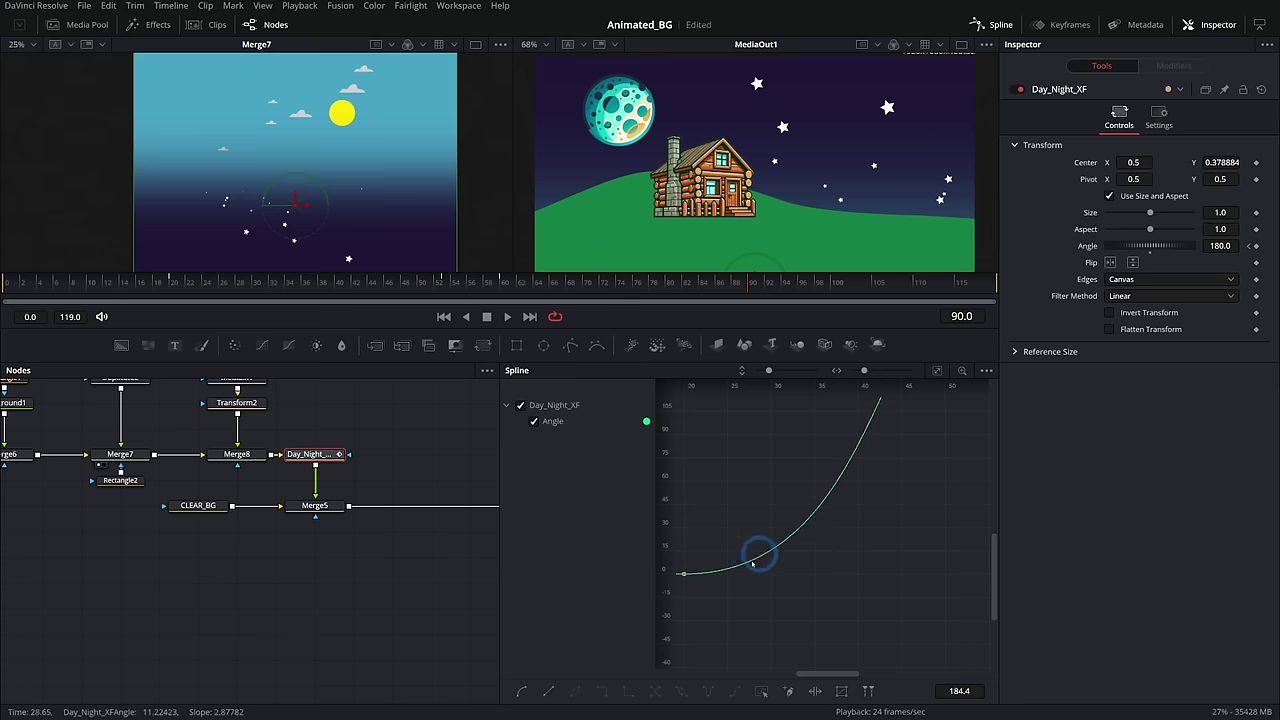
{"action": "left_click_drag", "start_coordinate": [765, 563], "coordinate": [765, 580]}
Play and scrub the rotation to check the anticipation and overshoot
{"action": "left_click", "coordinate": [507, 316]}
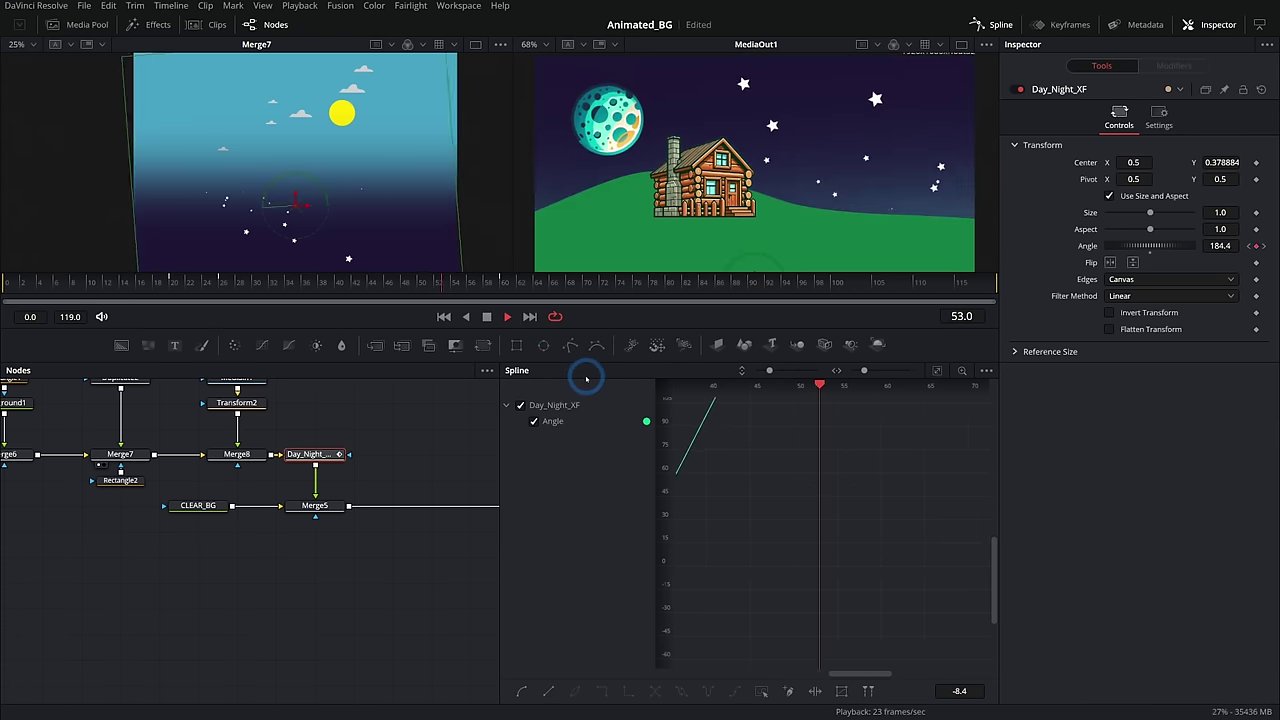
{"action": "left_click", "coordinate": [178, 284]}
{"action": "left_click_drag", "start_coordinate": [178, 285], "coordinate": [111, 285]}
{"action": "left_click", "coordinate": [370, 573]}
{"action": "left_click", "coordinate": [507, 316]}
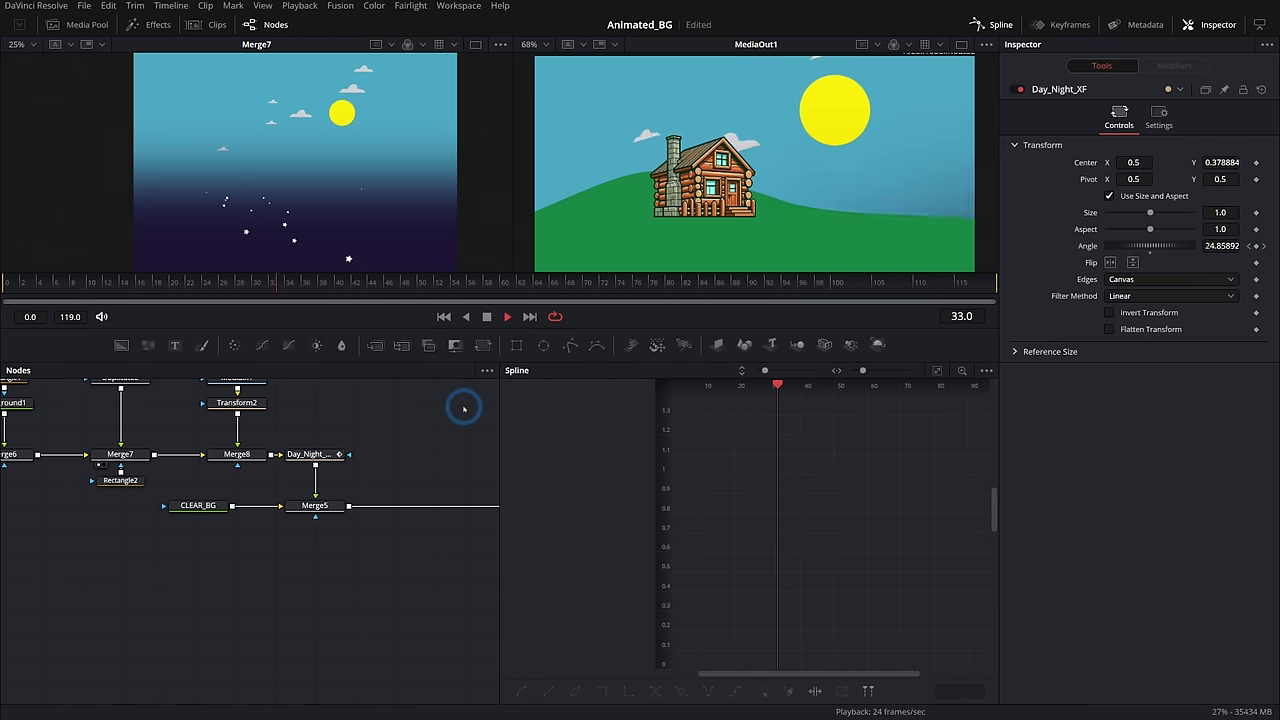
Retime the Day_Night_XF Angle curve, moving the anticipation keyframe to about frame 30 and the overshoot keyframe to about frame 50
{"action": "left_click", "coordinate": [310, 454]}
{"action": "key", "text": "space"}
{"action": "left_click_drag", "start_coordinate": [741, 646], "coordinate": [766, 647]}
{"action": "left_click_drag", "start_coordinate": [918, 420], "coordinate": [897, 423]}
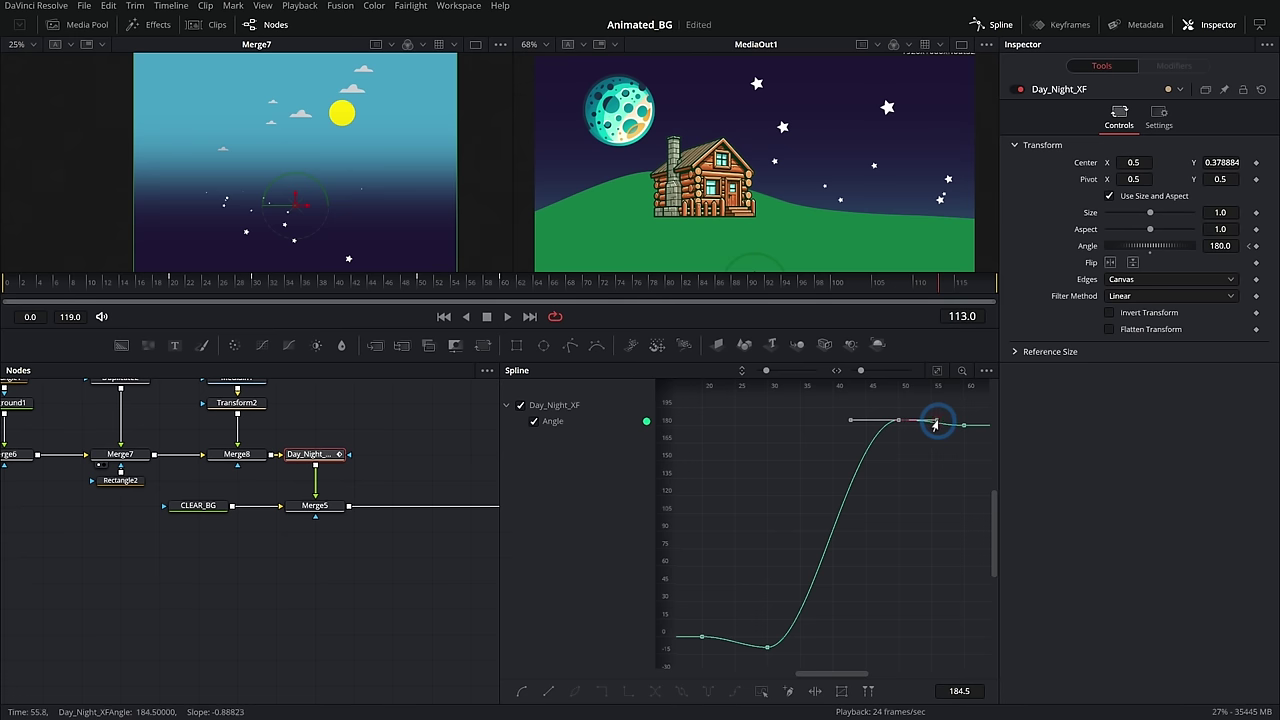
{"action": "left_click", "coordinate": [728, 642]}
{"action": "left_click", "coordinate": [964, 425]}
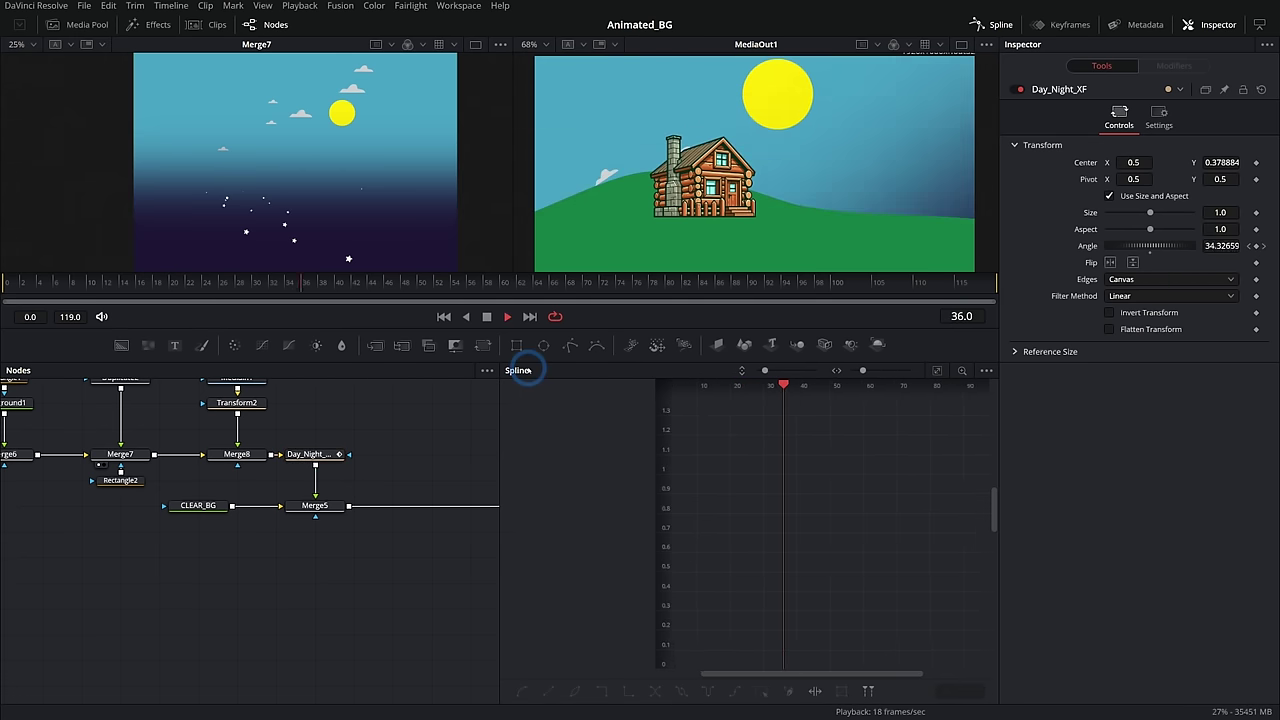
Close the spline editor and preview the finished day-to-night animation in a single enlarged MediaOut1 viewer
{"action": "key", "text": "space"}
{"action": "left_click_drag", "start_coordinate": [338, 283], "coordinate": [472, 283]}
{"action": "left_click", "coordinate": [1010, 104]}
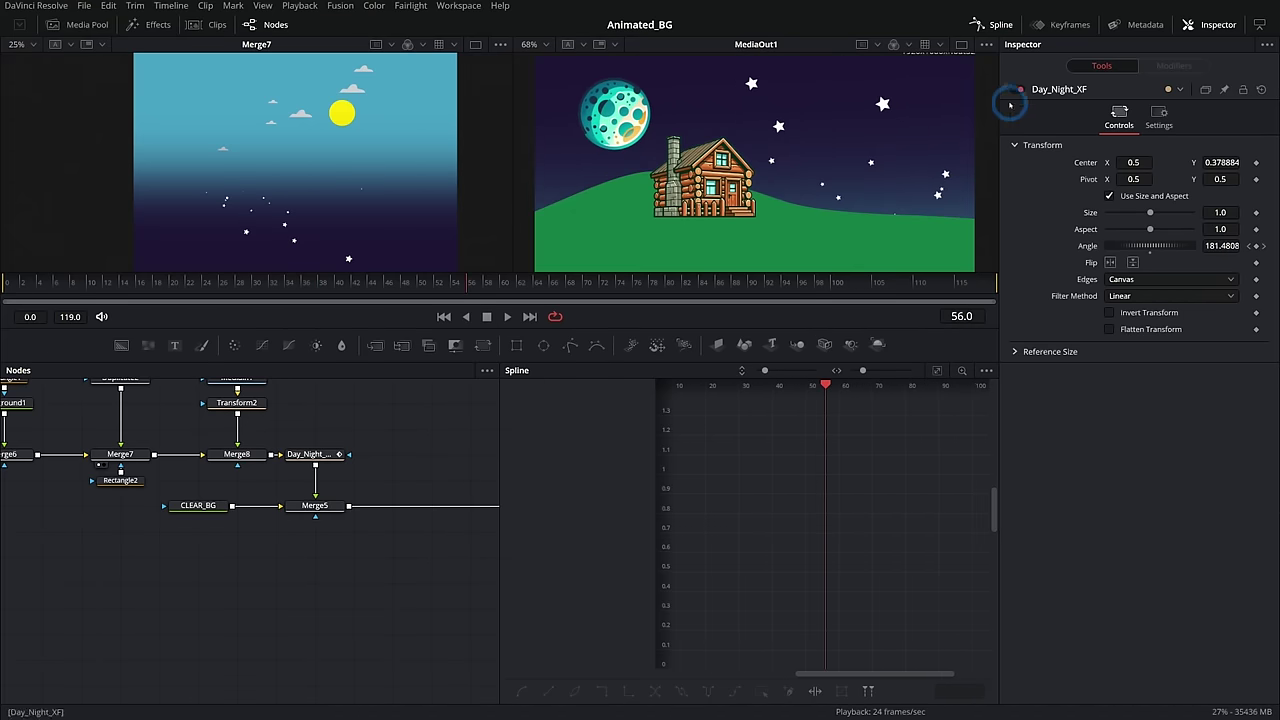
{"action": "left_click", "coordinate": [995, 25]}
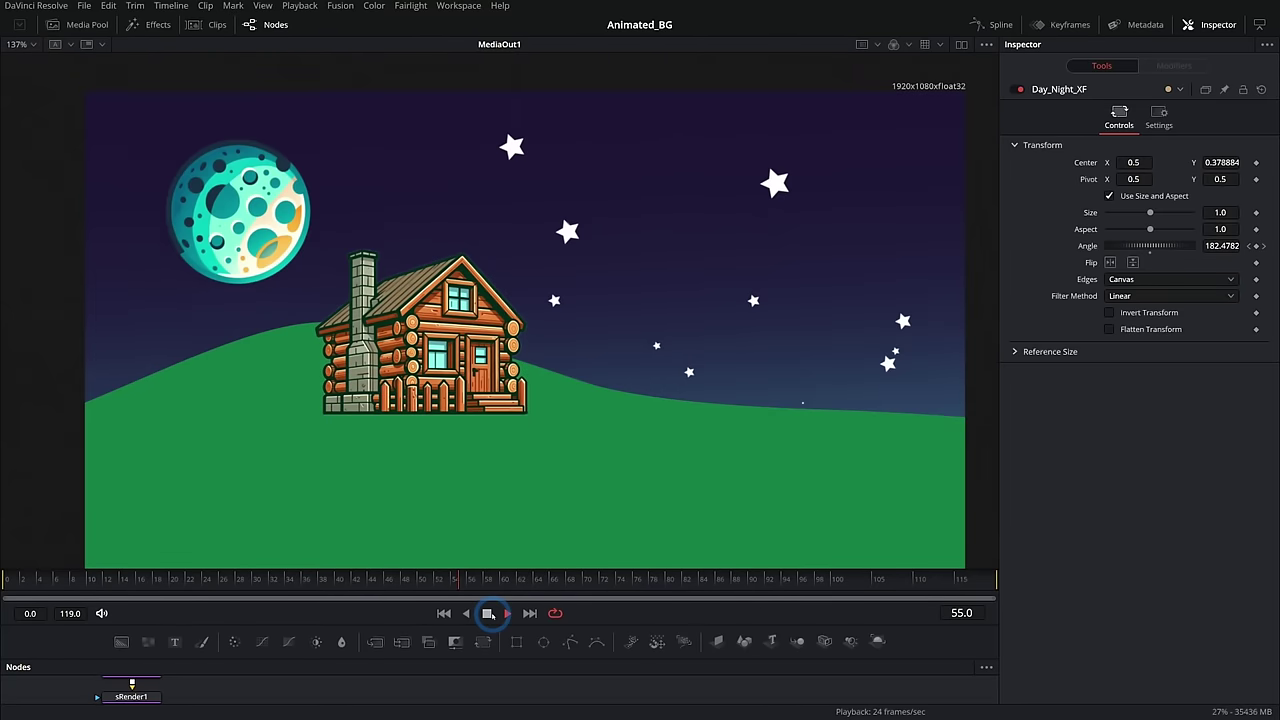
{"action": "left_click_drag", "start_coordinate": [466, 589], "coordinate": [149, 586]}
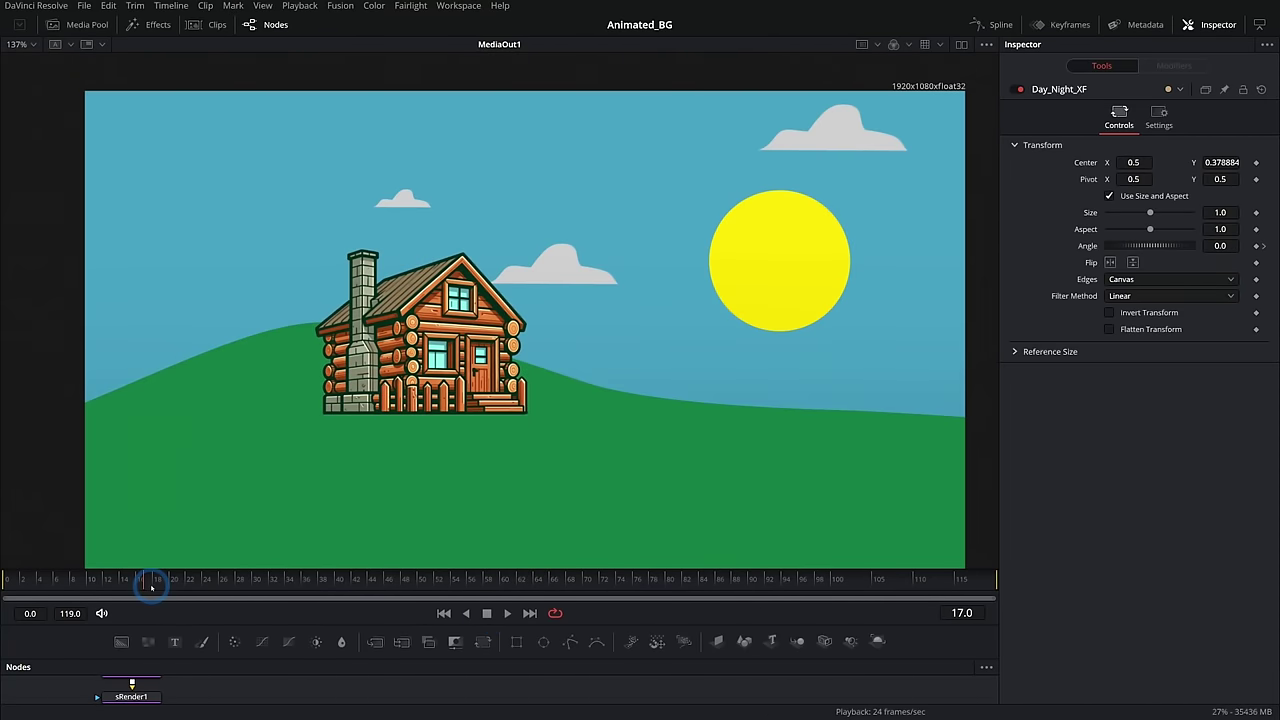
{"action": "left_click_drag", "start_coordinate": [316, 588], "coordinate": [520, 588]}
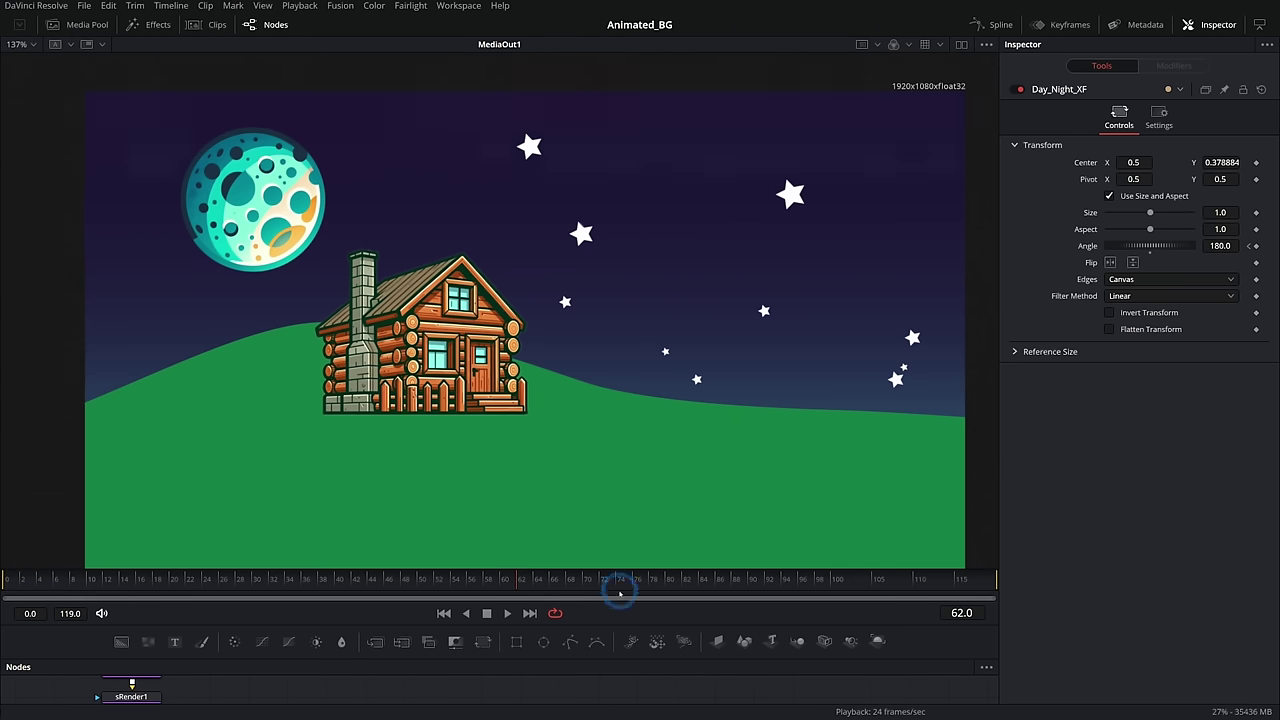
Keyframe the Green_BG node's existing daytime green colour at frame 34
{"action": "left_click", "coordinate": [599, 618]}
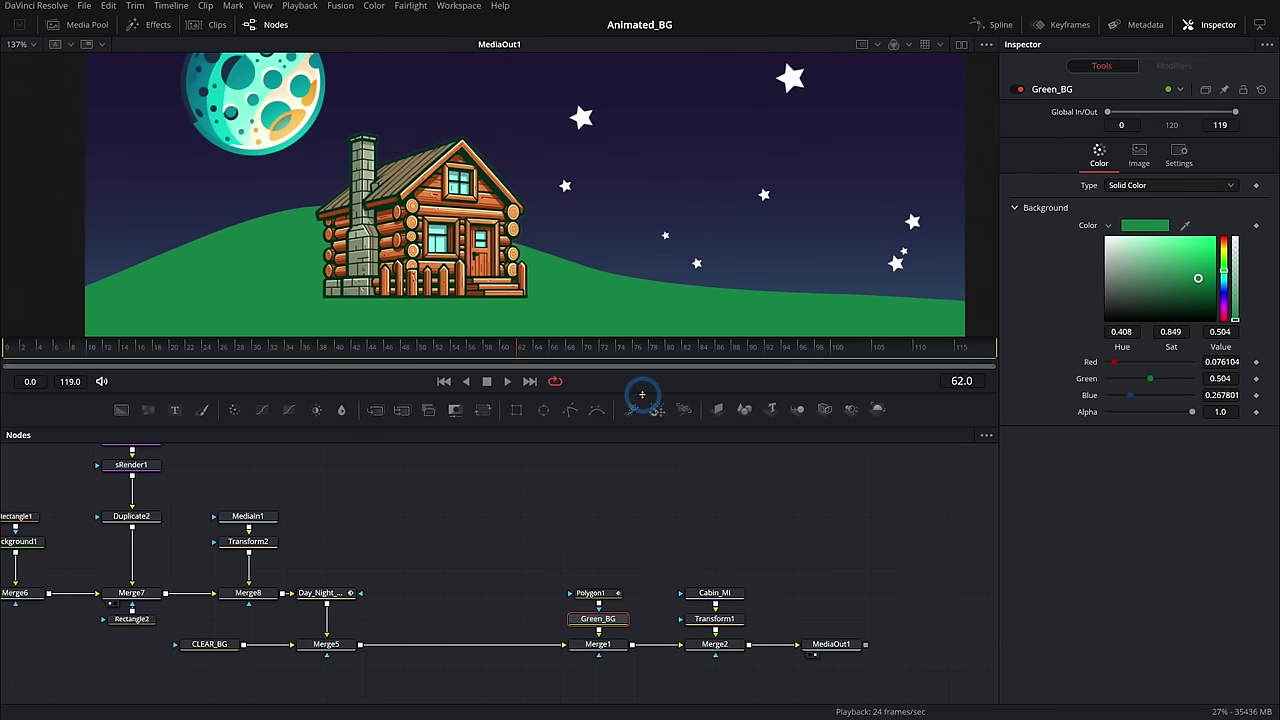
{"action": "left_click_drag", "start_coordinate": [642, 394], "coordinate": [643, 449]}
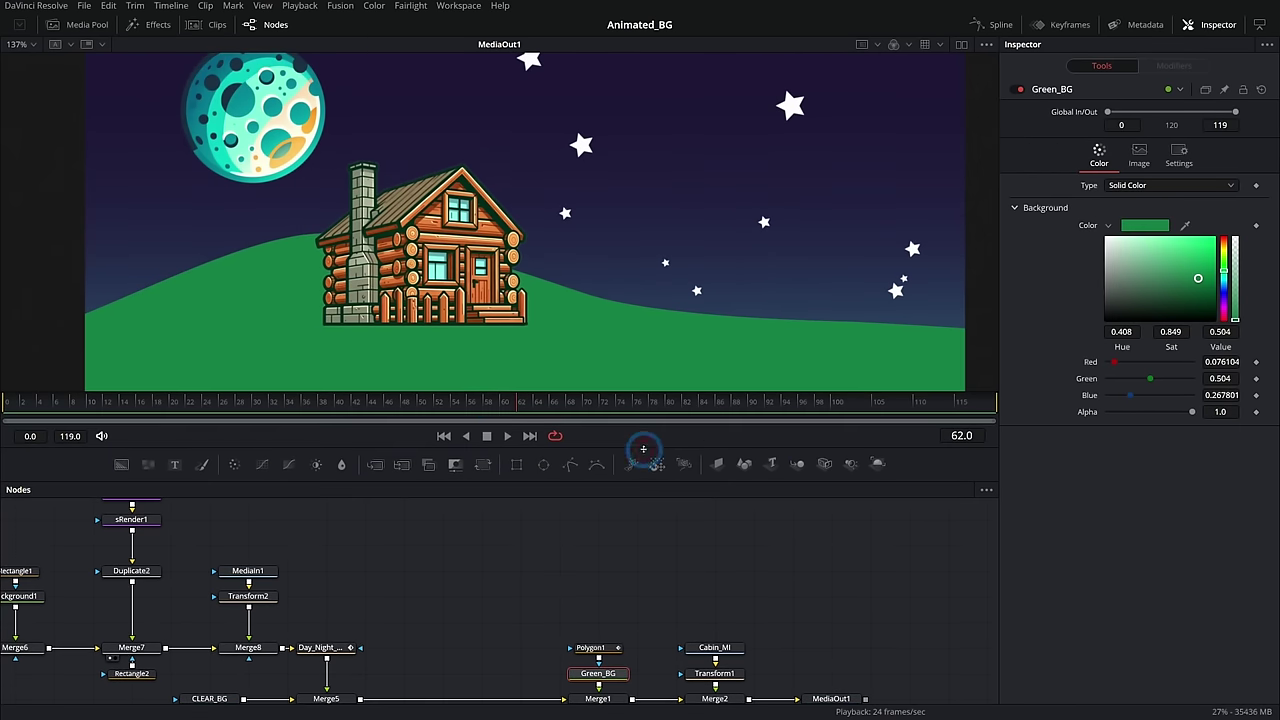
{"action": "left_click_drag", "start_coordinate": [480, 405], "coordinate": [291, 408]}
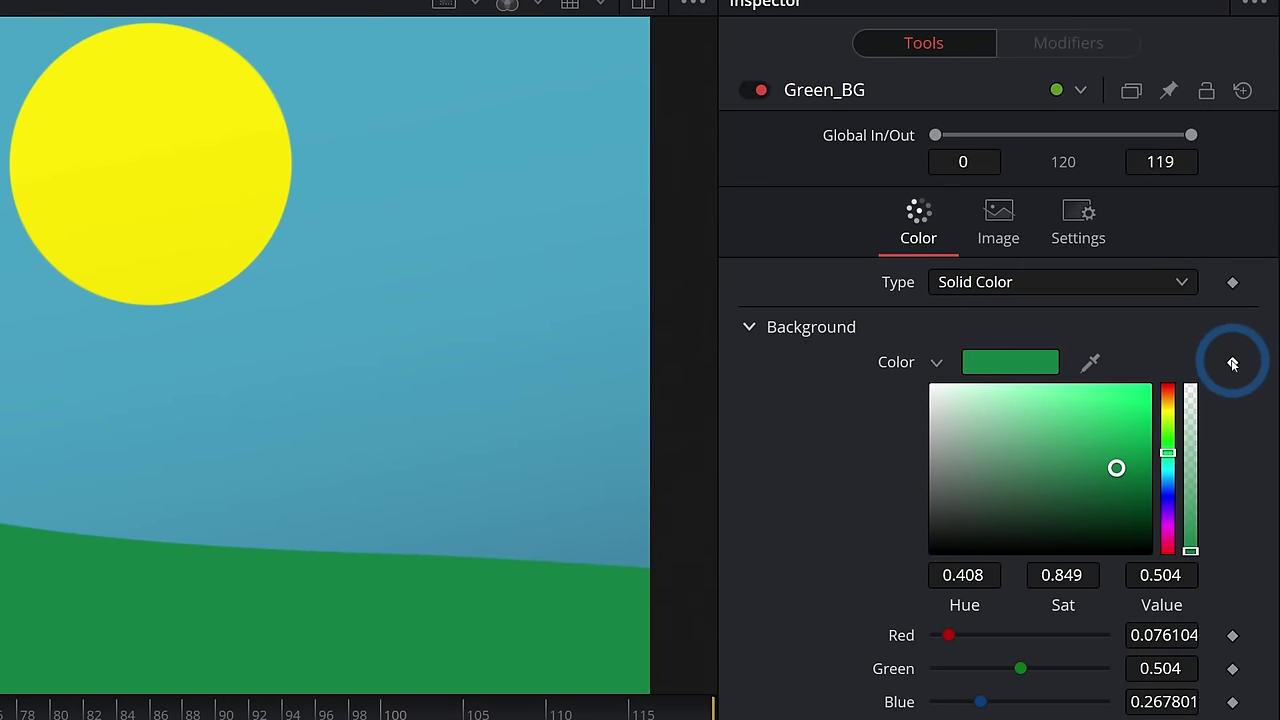
{"action": "left_click", "coordinate": [1232, 364]}
Keyframe a darker night green on Green_BG at frame 46, with hue 0.448, saturation 0.759 and value 0.307
{"action": "left_click_drag", "start_coordinate": [329, 403], "coordinate": [390, 402]}
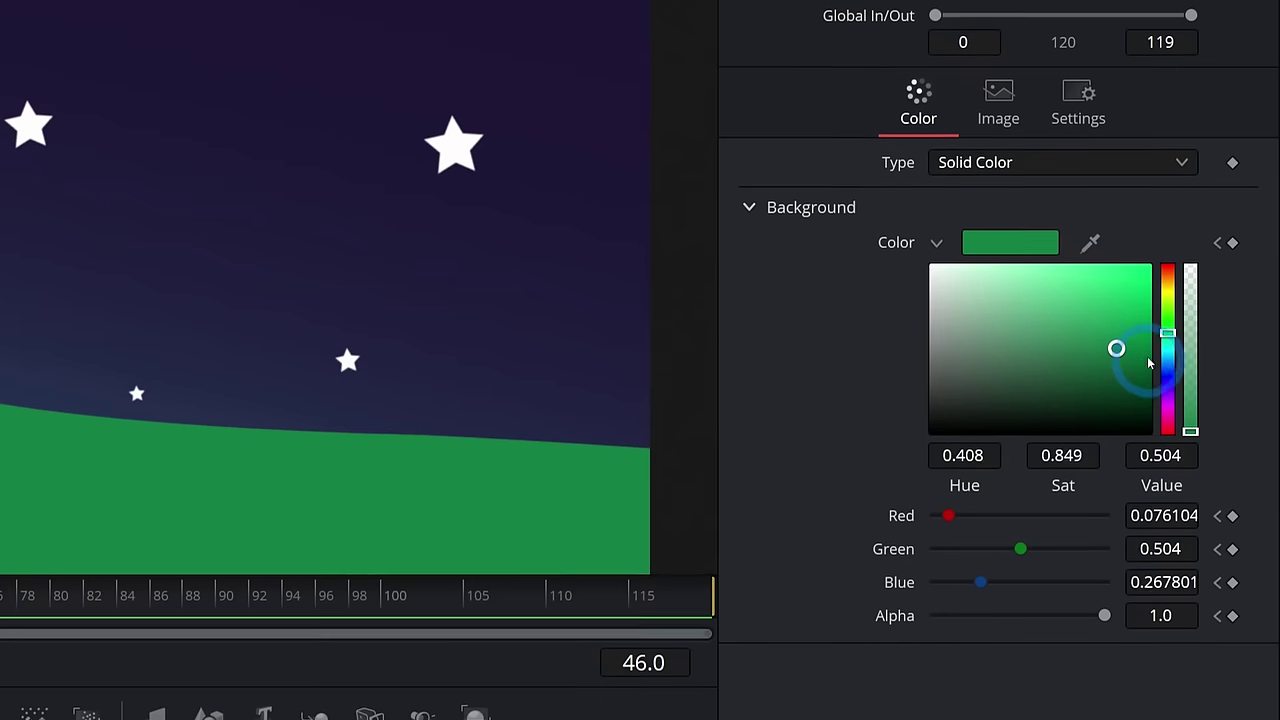
{"action": "left_click", "coordinate": [1222, 274]}
{"action": "left_click_drag", "start_coordinate": [1196, 281], "coordinate": [1192, 286]}
{"action": "left_click_drag", "start_coordinate": [1104, 362], "coordinate": [1098, 380]}
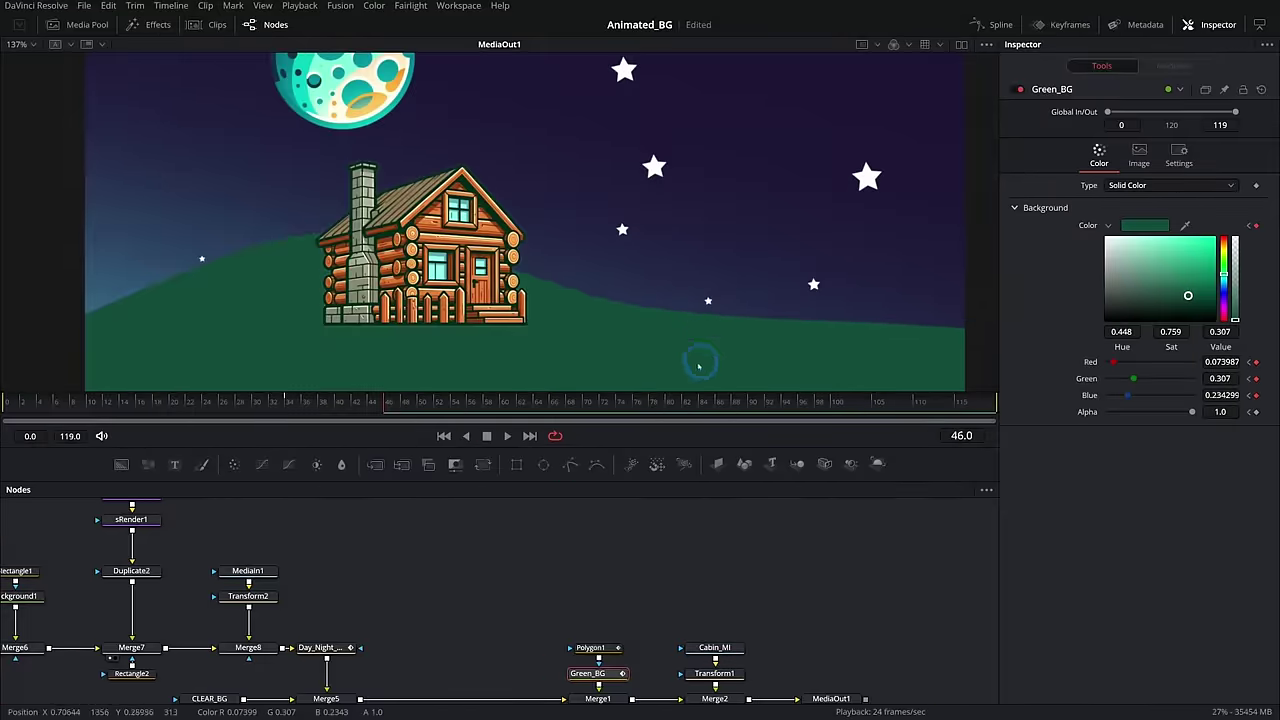
Scrub and play the sky rotation to check the hill's colour change from day to night
{"action": "mouse_move", "coordinate": [357, 401]}
{"action": "left_mouse_down"}
{"action": "mouse_move", "coordinate": [270, 408]}
{"action": "mouse_move", "coordinate": [371, 411]}
{"action": "left_mouse_up"}
{"action": "left_click", "coordinate": [272, 405]}
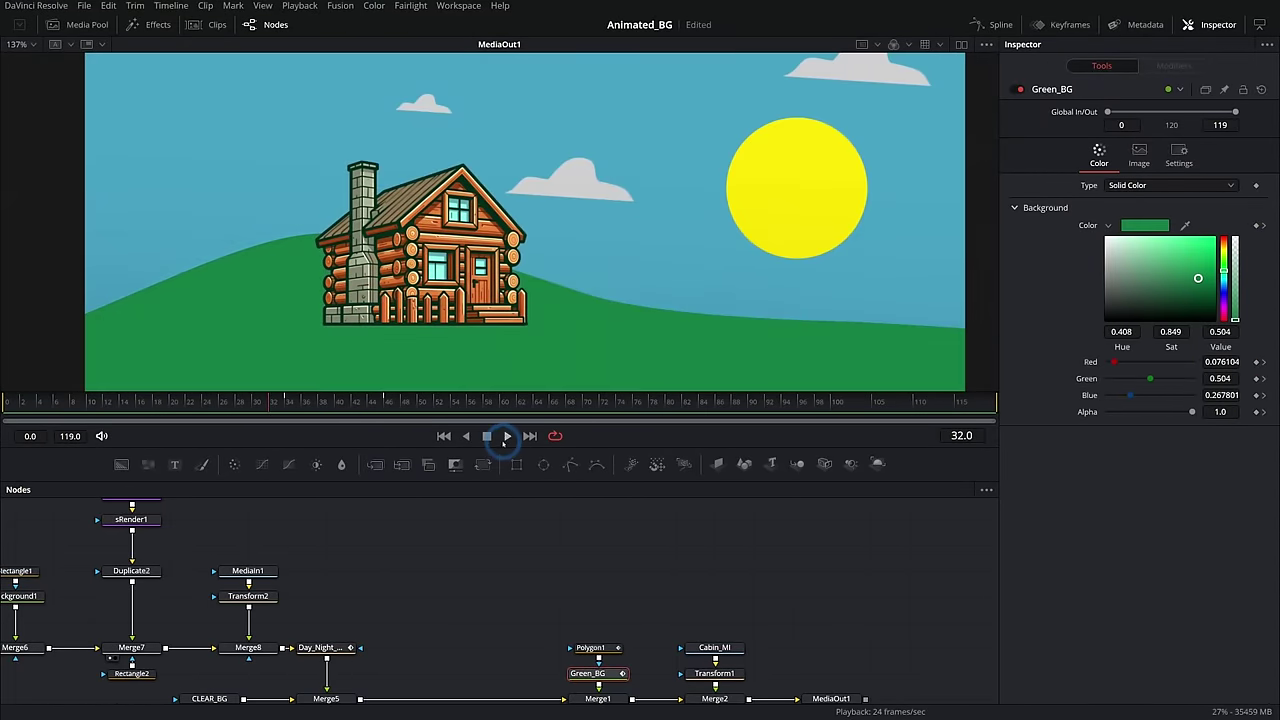
{"action": "left_click", "coordinate": [487, 436]}
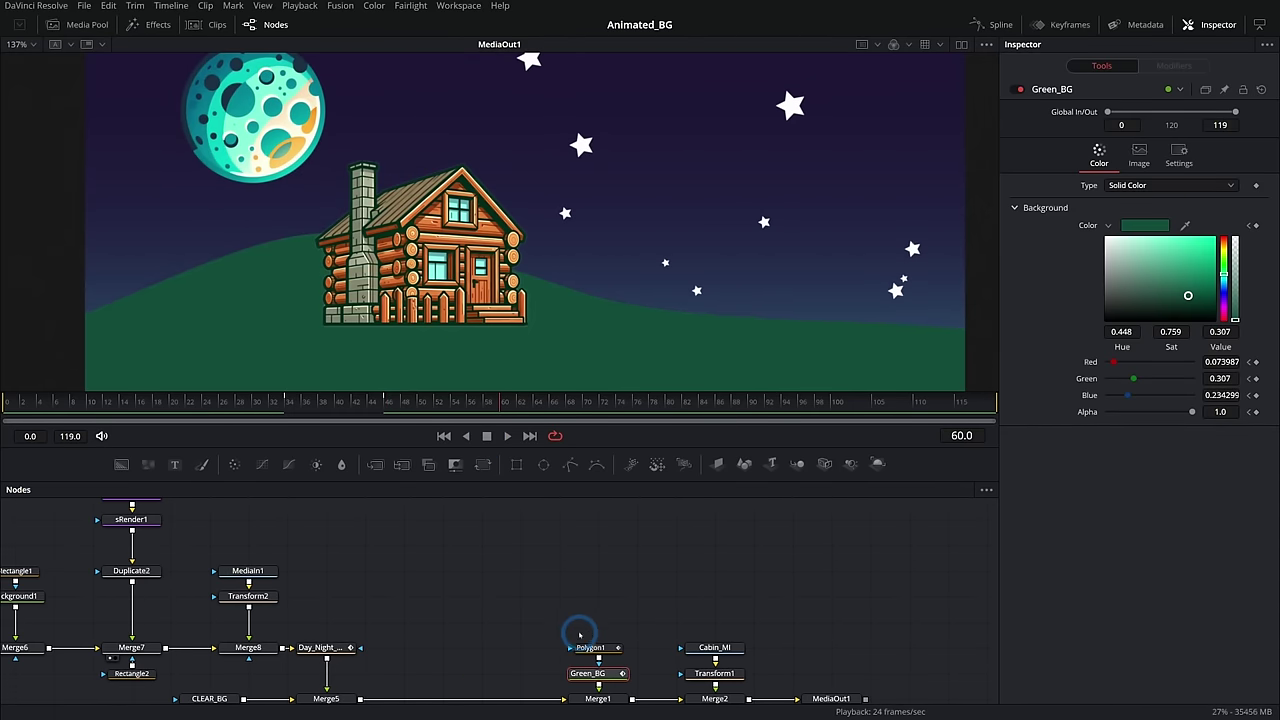
Move Cabin_MI higher above Transform1 and show it in a second viewer beside MediaOut1
{"action": "left_click_drag", "start_coordinate": [714, 647], "coordinate": [714, 571]}
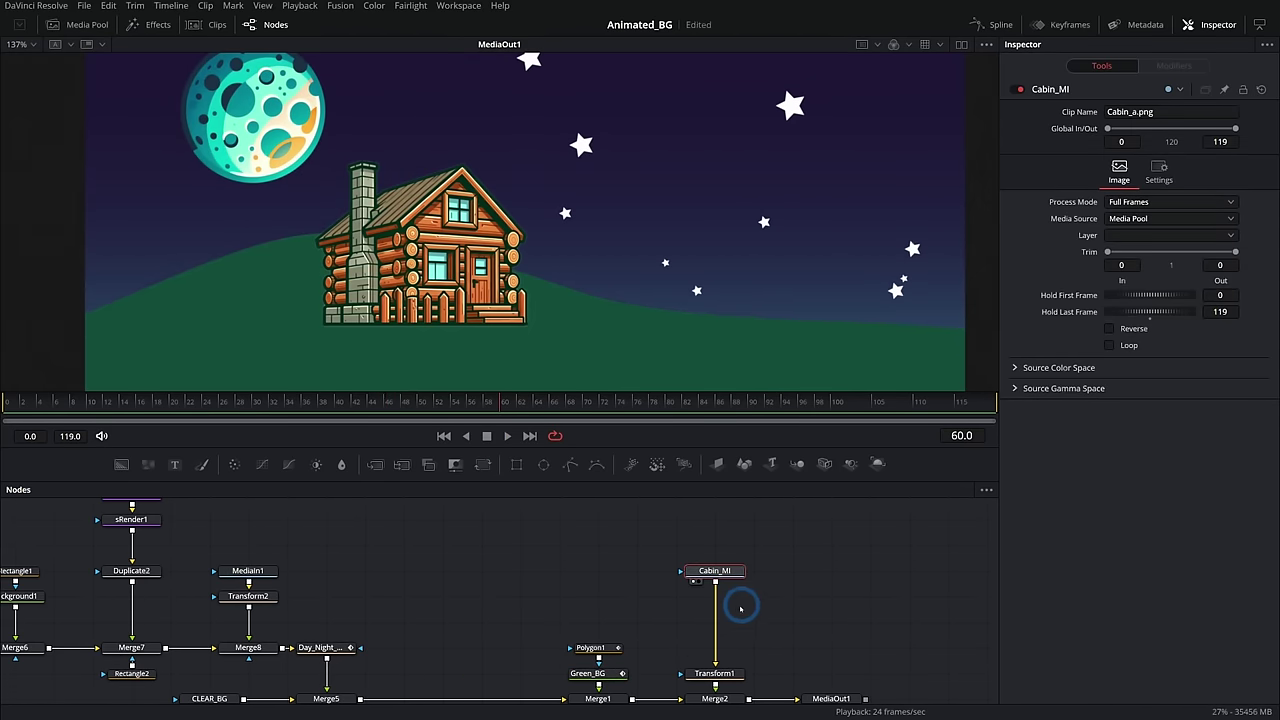
{"action": "left_click", "coordinate": [961, 44]}
{"action": "scroll", "coordinate": [303, 234], "scroll_direction": "up", "scroll_amount": 5}
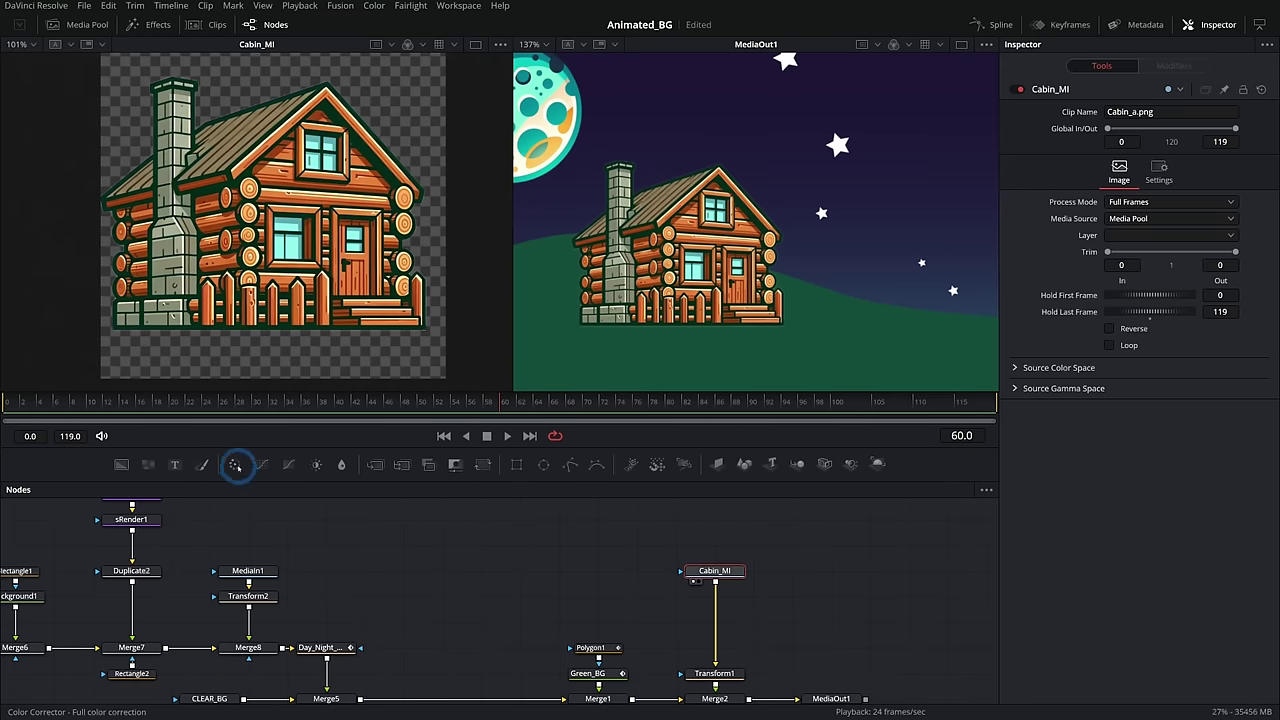
Insert a Color Corrector between Cabin_MI and Transform1 and enable its Pre-Divide / Post-Multiply option
{"action": "left_click_drag", "start_coordinate": [233, 464], "coordinate": [716, 625]}
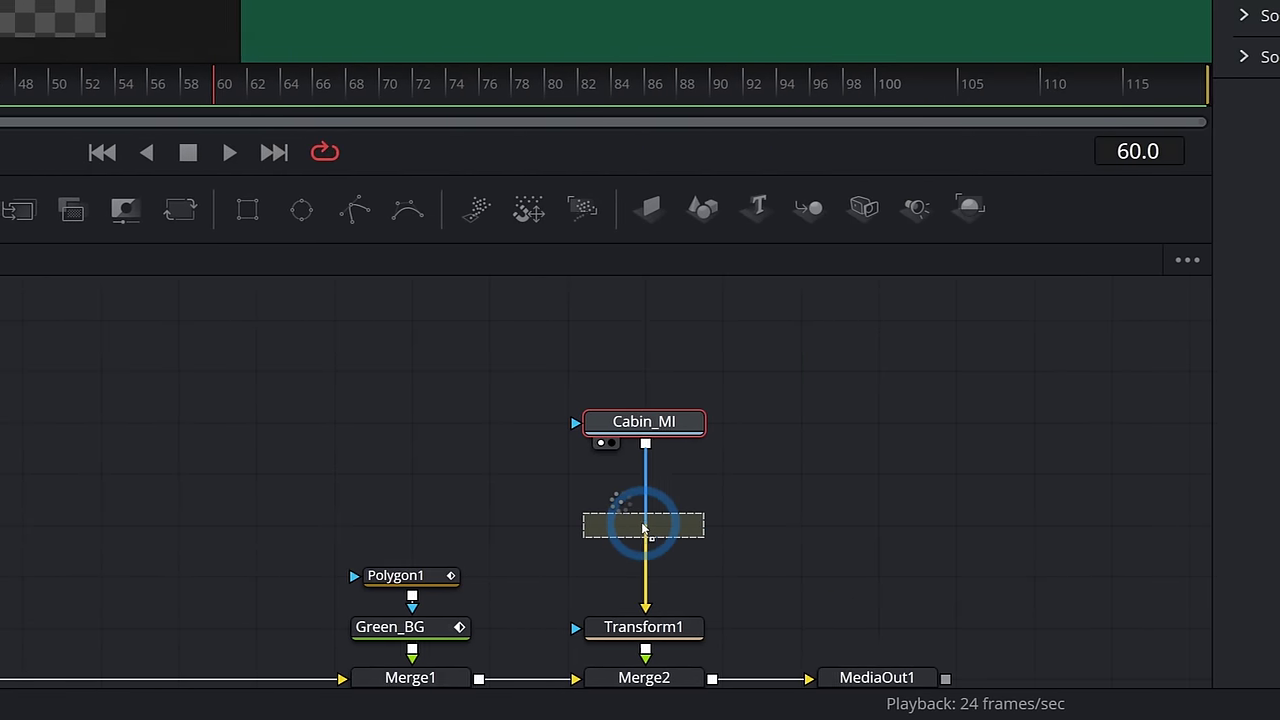
{"action": "left_click_drag", "start_coordinate": [641, 530], "coordinate": [642, 527]}
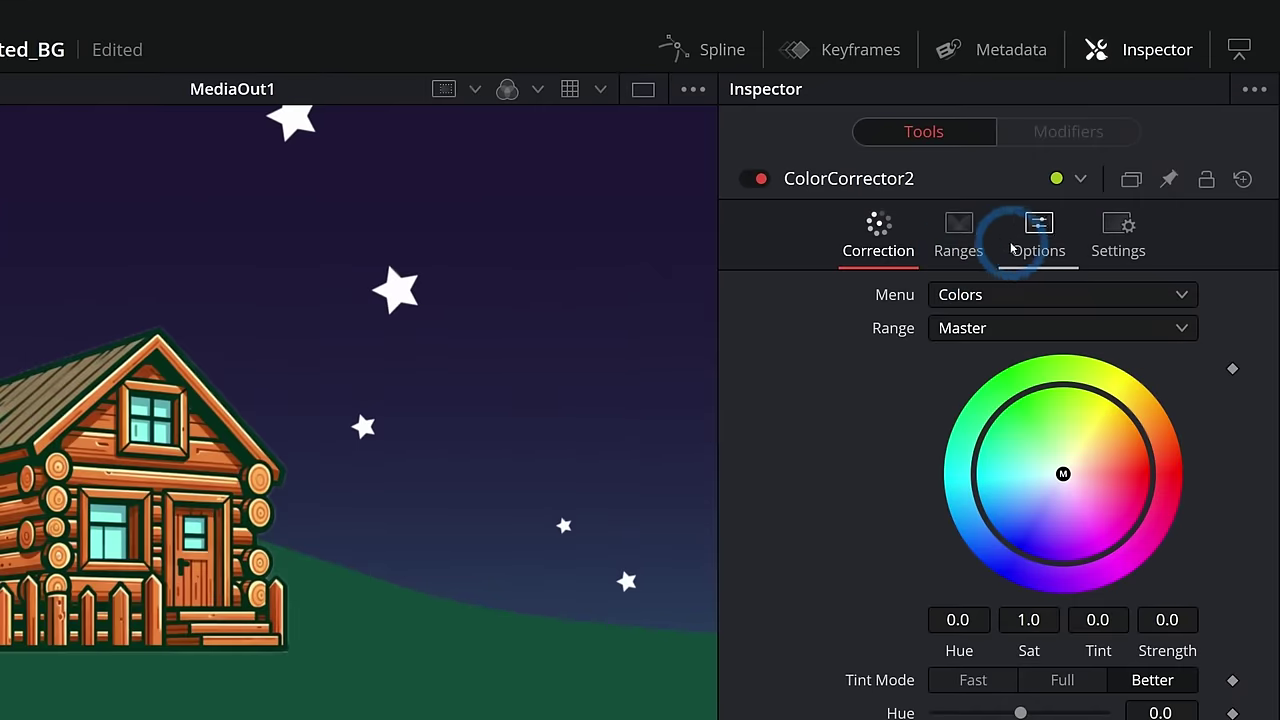
{"action": "left_click", "coordinate": [1013, 248]}
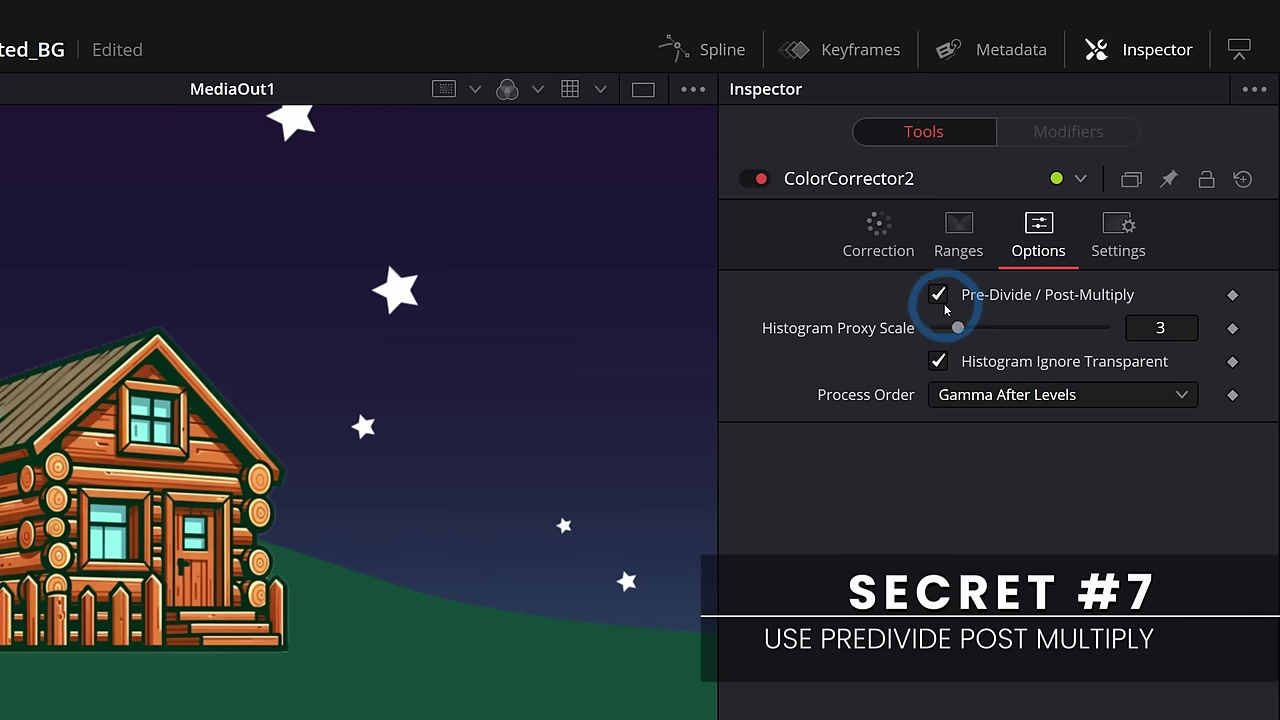
{"action": "left_click", "coordinate": [876, 240]}
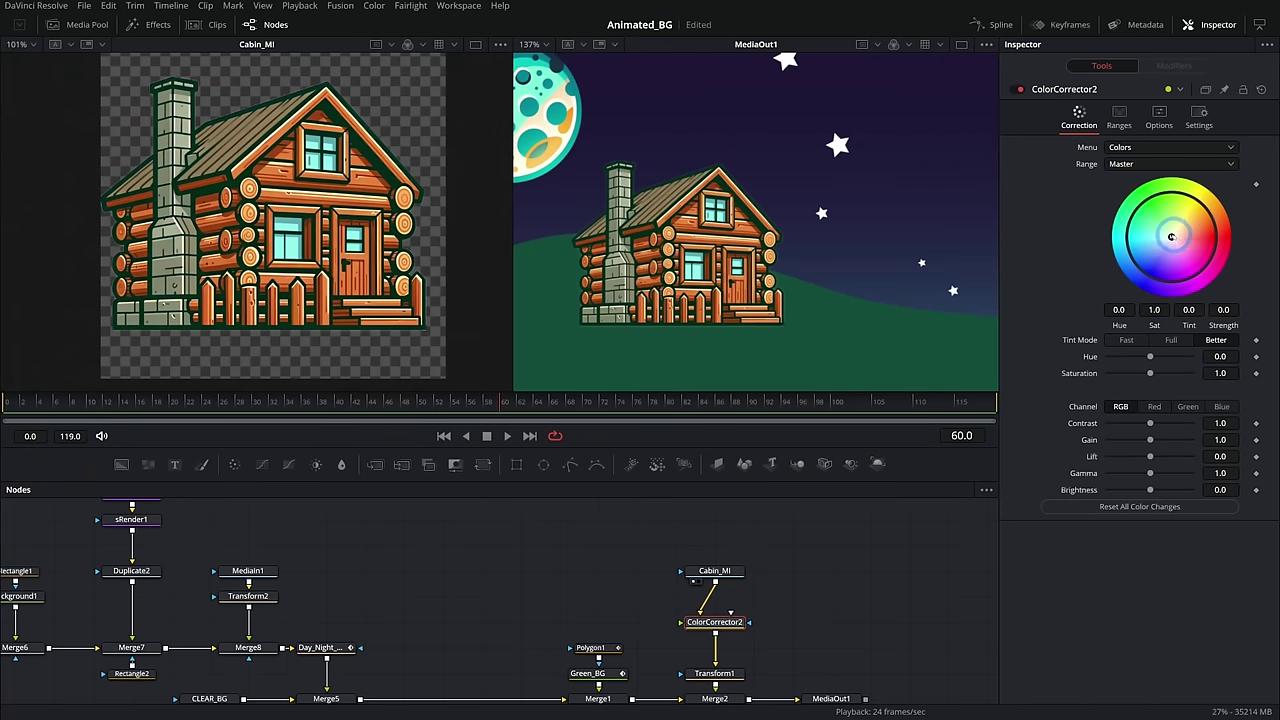
Grade the cabin for night with a blue tint of -0.4064, strength 0.4363, saturation 0.7 and gain 0.61
{"action": "left_click_drag", "start_coordinate": [1171, 236], "coordinate": [1165, 244]}
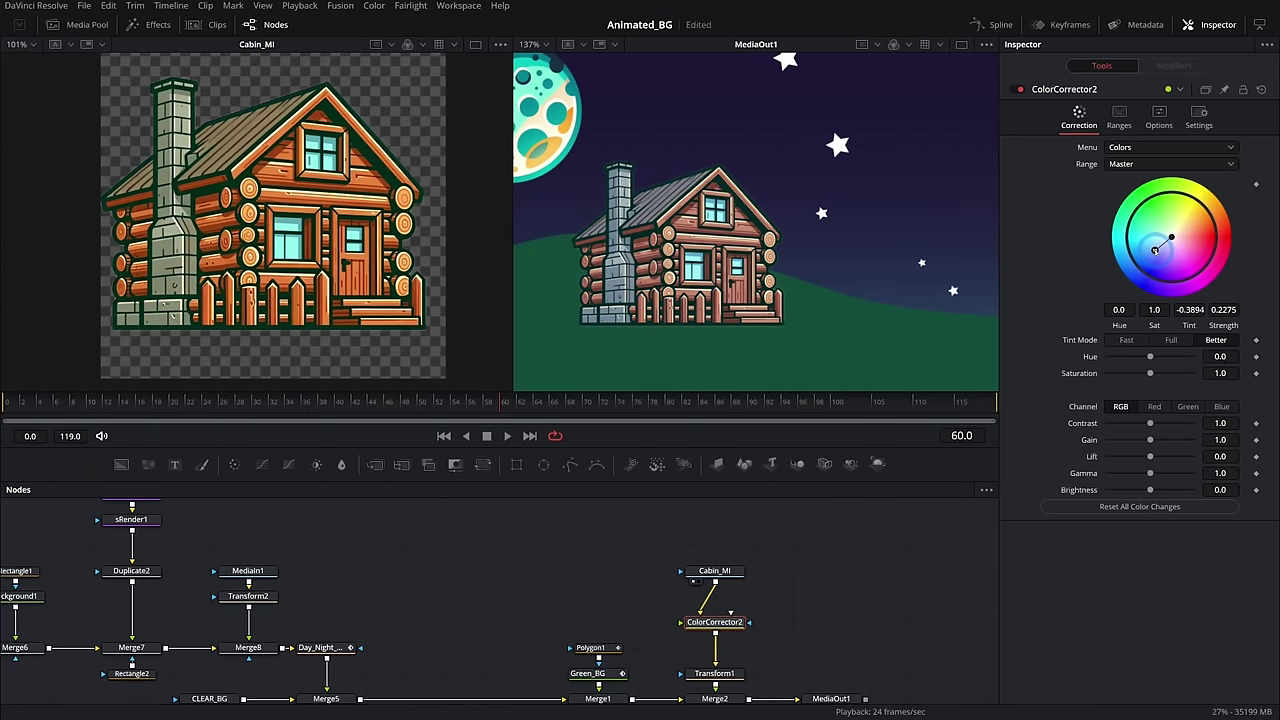
{"action": "left_click_drag", "start_coordinate": [1152, 440], "coordinate": [1136, 440]}
{"action": "left_click_drag", "start_coordinate": [1148, 373], "coordinate": [1137, 373]}
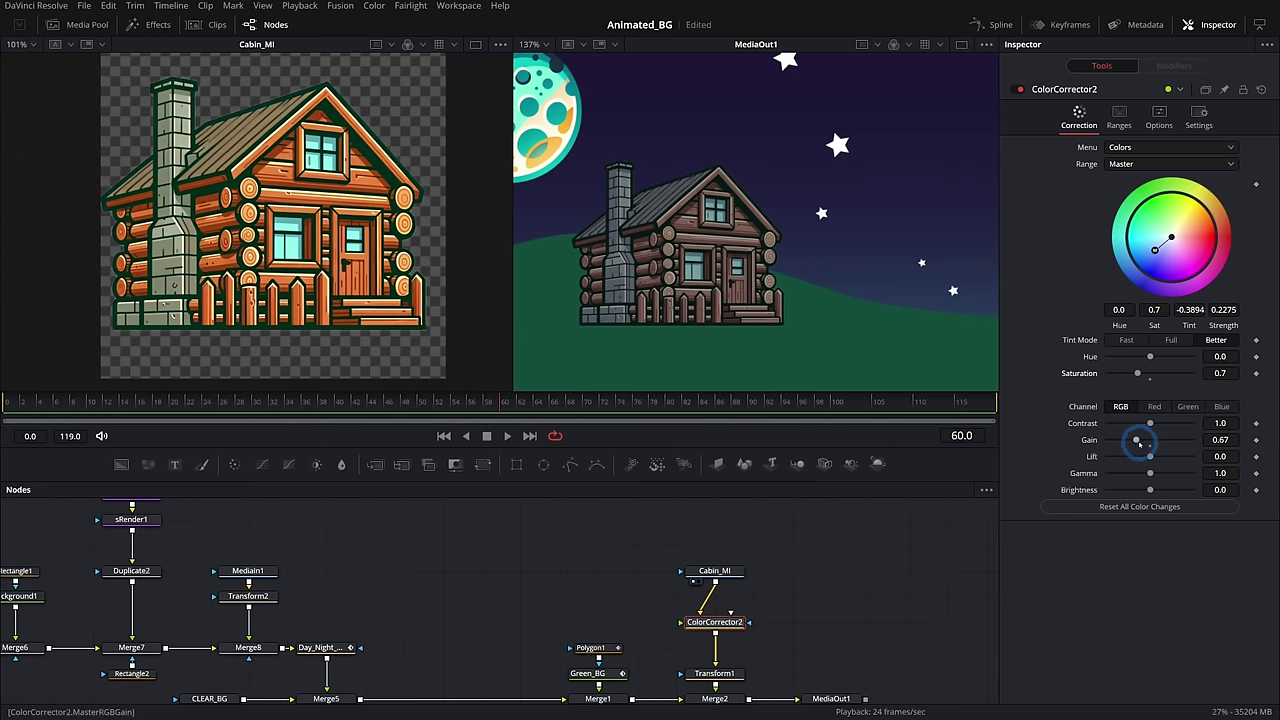
{"action": "left_click_drag", "start_coordinate": [1136, 440], "coordinate": [1132, 440]}
{"action": "left_click_drag", "start_coordinate": [788, 256], "coordinate": [846, 272]}
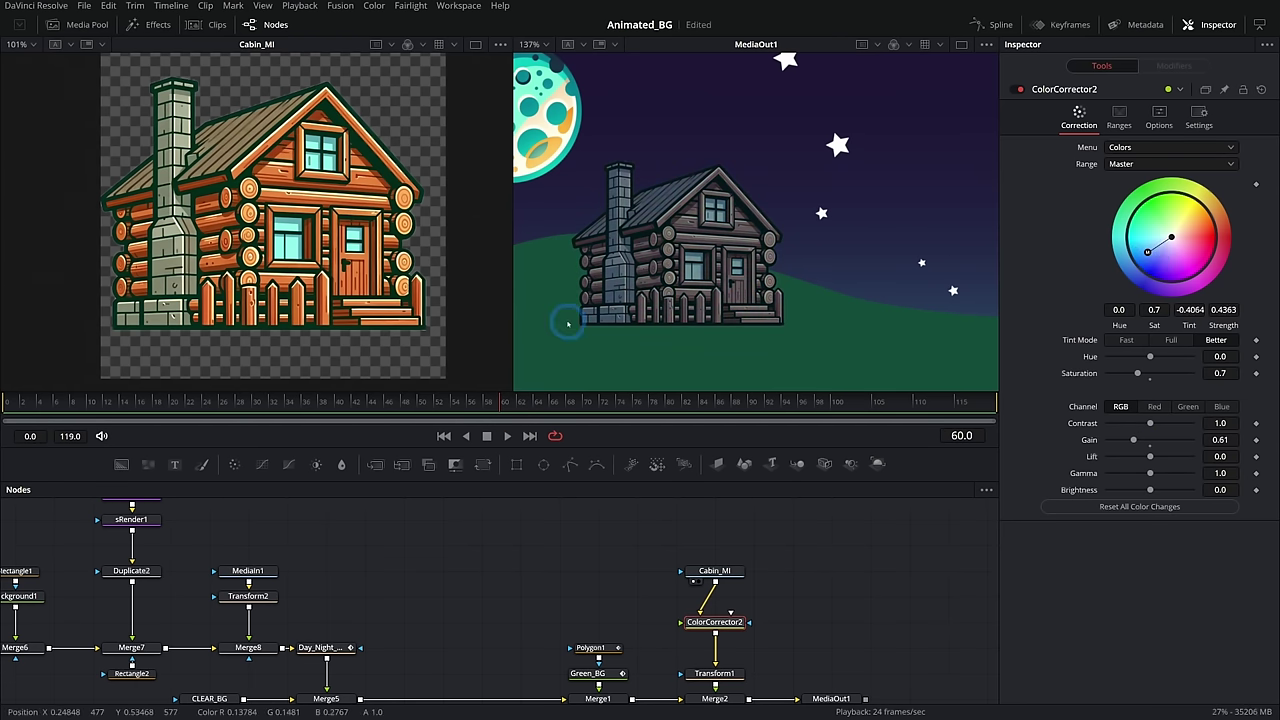
Keyframe the Blend of ColorCorrector2 at 0.0 on frame 34 and 1.0 on frame 46
{"action": "left_click_drag", "start_coordinate": [445, 401], "coordinate": [170, 418]}
{"action": "left_click_drag", "start_coordinate": [252, 404], "coordinate": [381, 422]}
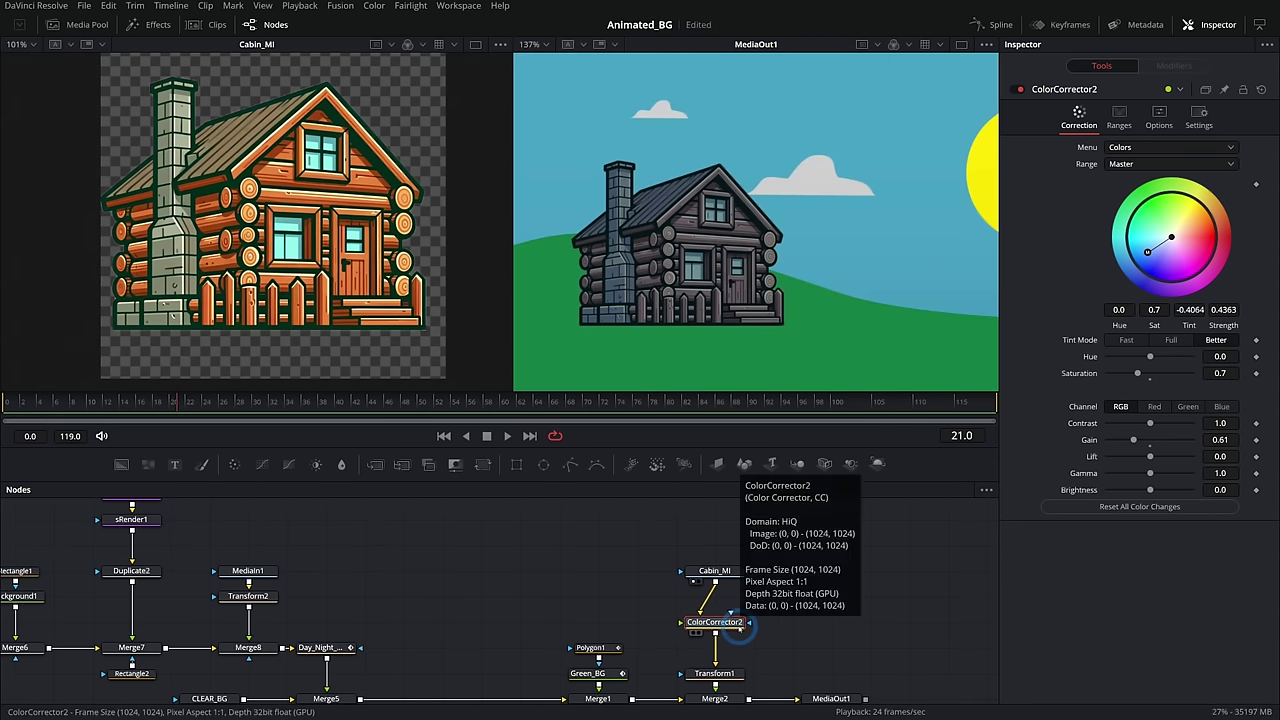
{"action": "left_click", "coordinate": [1198, 116]}
{"action": "mouse_move", "coordinate": [1104, 325]}
{"action": "left_mouse_down"}
{"action": "mouse_move", "coordinate": [943, 326]}
{"action": "mouse_move", "coordinate": [1180, 325]}
{"action": "mouse_move", "coordinate": [851, 343]}
{"action": "mouse_move", "coordinate": [1104, 340]}
{"action": "mouse_move", "coordinate": [1020, 326]}
{"action": "mouse_move", "coordinate": [1112, 326]}
{"action": "left_mouse_up"}
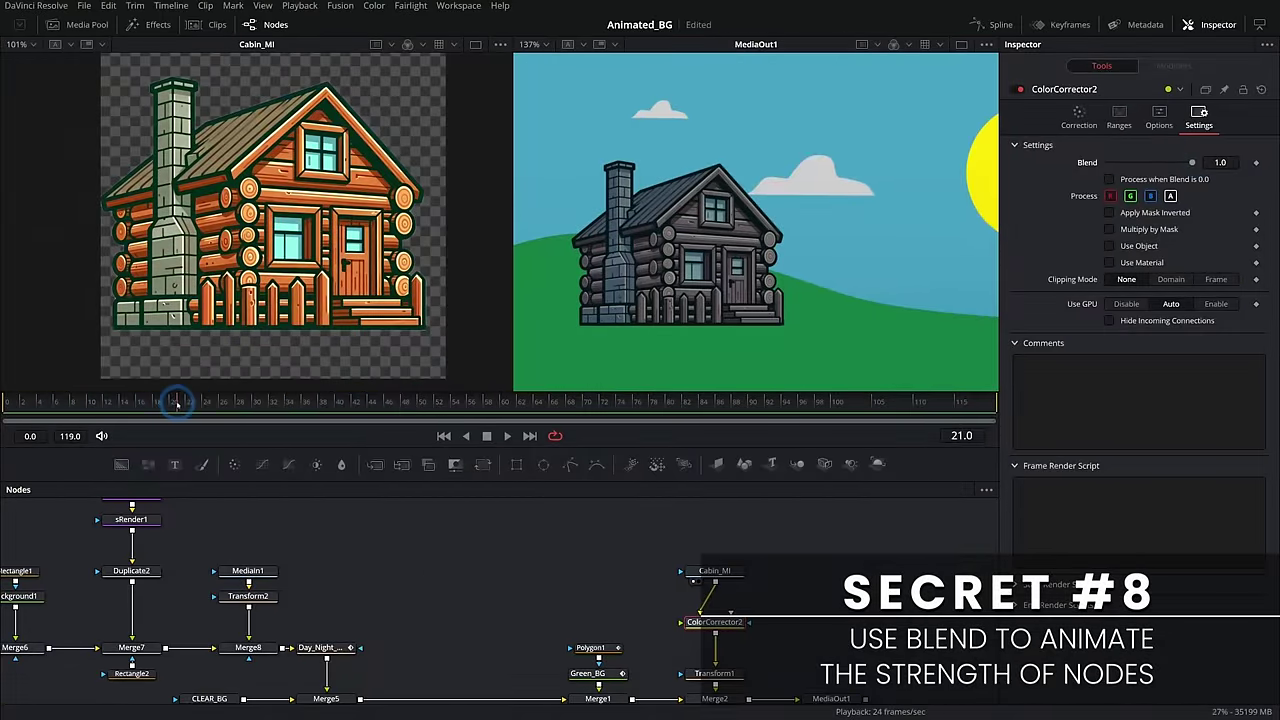
{"action": "left_click_drag", "start_coordinate": [177, 403], "coordinate": [286, 410]}
{"action": "left_click_drag", "start_coordinate": [1192, 162], "coordinate": [1108, 163]}
{"action": "left_click_drag", "start_coordinate": [330, 404], "coordinate": [384, 414]}
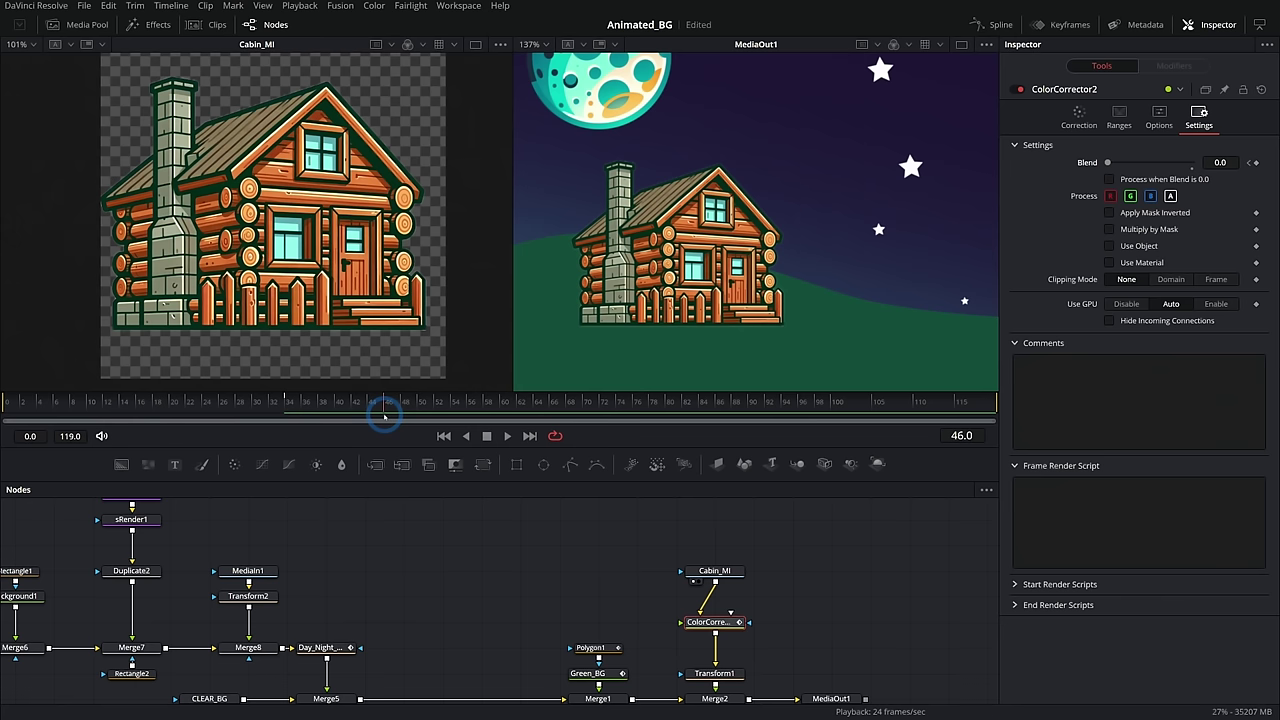
{"action": "left_click_drag", "start_coordinate": [1108, 162], "coordinate": [1171, 162]}
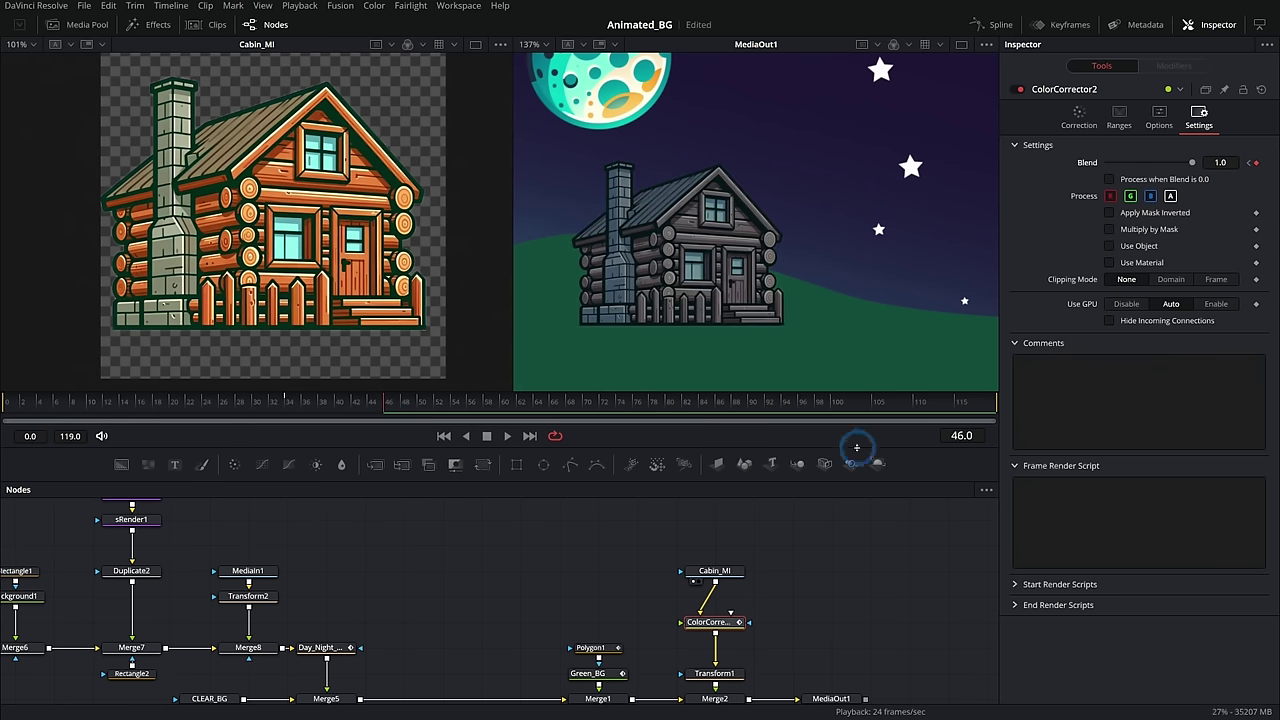
Play the animation with the whole scene in view to check the cabin darkening with the sky
{"action": "key", "text": "space"}
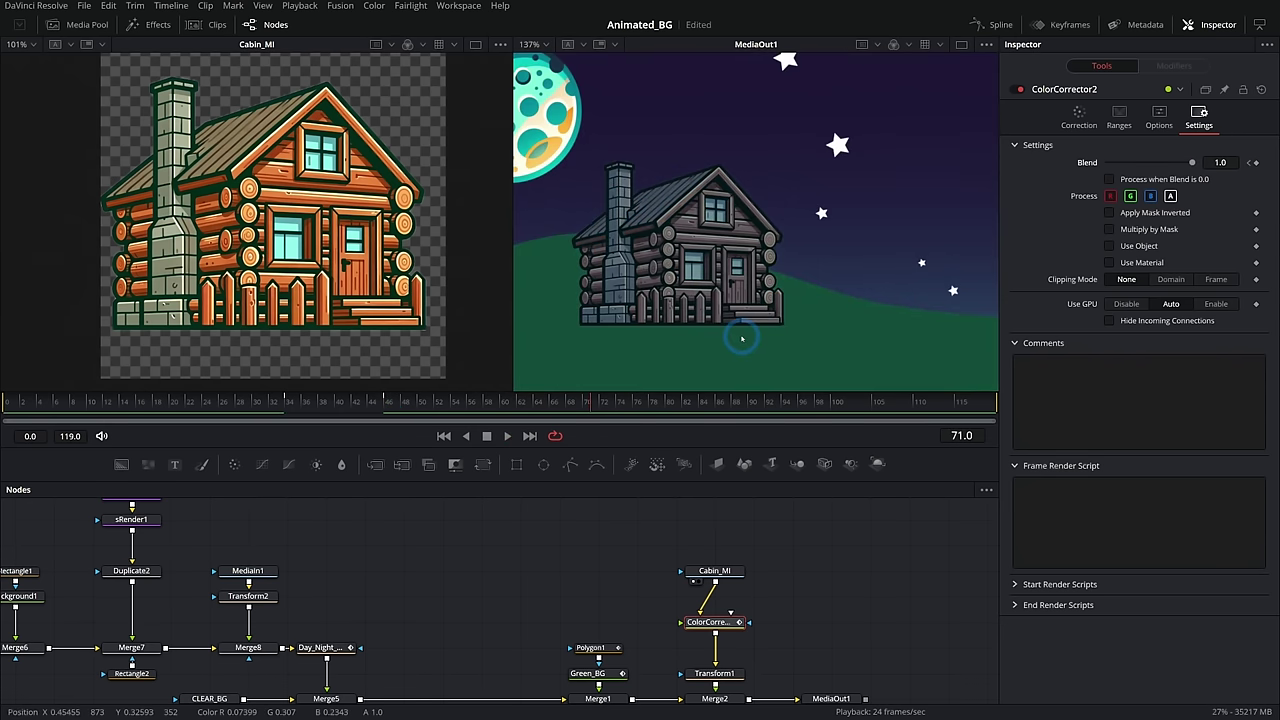
{"action": "scroll", "coordinate": [765, 321], "scroll_direction": "down", "scroll_amount": 2}
{"action": "left_click_drag", "start_coordinate": [782, 311], "coordinate": [750, 301]}
{"action": "left_click", "coordinate": [222, 405]}
{"action": "key", "text": "space"}
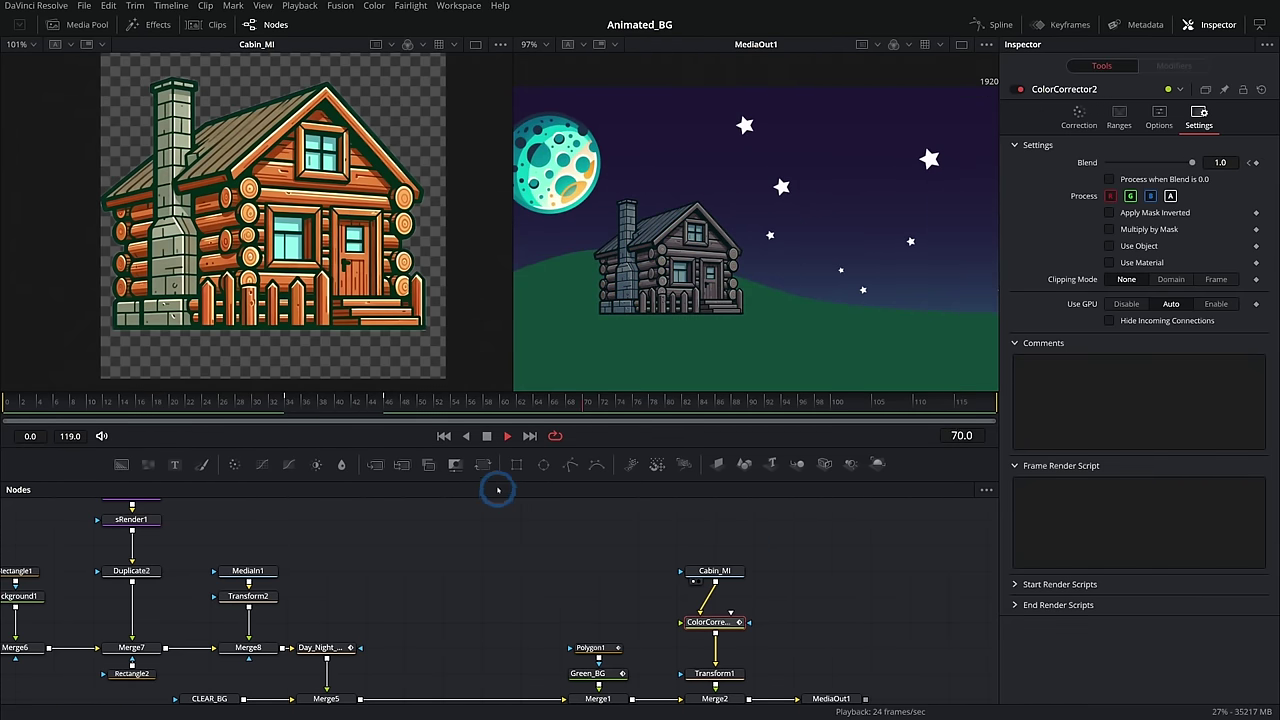
Smooth the ColorCorrector2 Blend curve in the spline editor and play back the day-to-night transition
{"action": "key", "text": "F7"}
{"action": "left_click", "coordinate": [572, 535]}
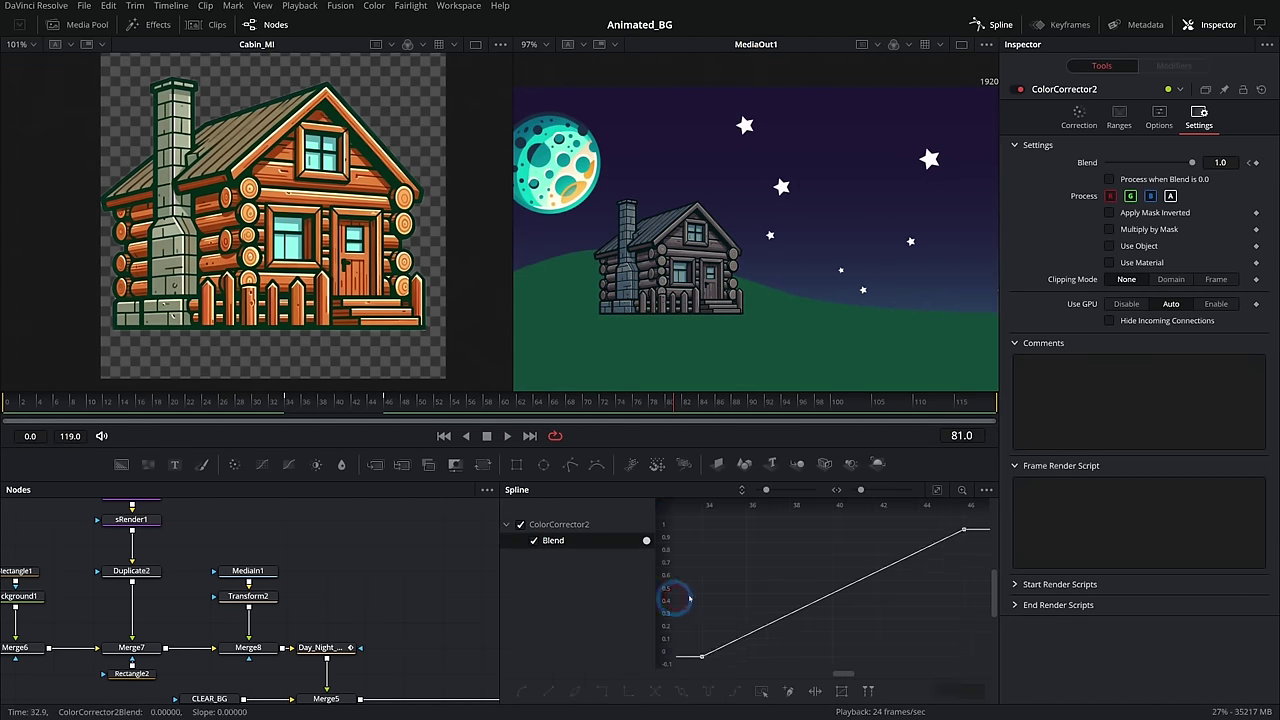
{"action": "left_click_drag", "start_coordinate": [440, 582], "coordinate": [226, 548]}
{"action": "left_click_drag", "start_coordinate": [360, 577], "coordinate": [240, 562]}
{"action": "left_click", "coordinate": [508, 436]}
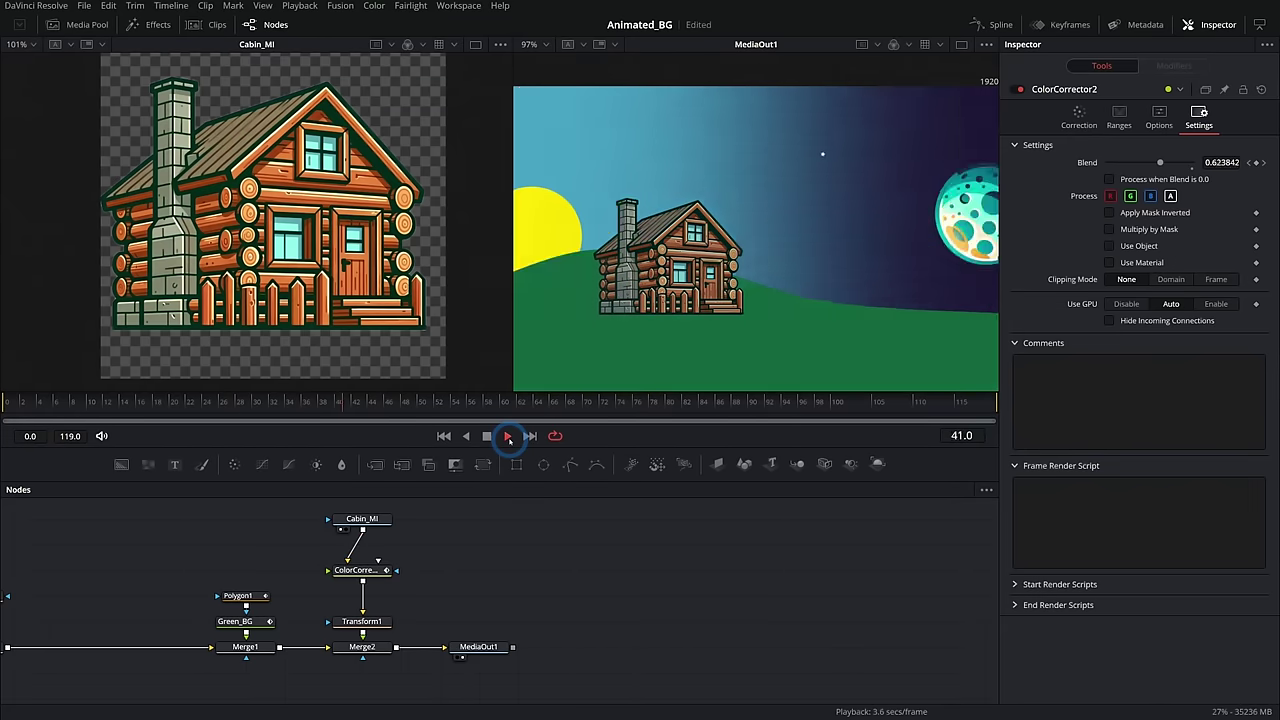
{"action": "left_click", "coordinate": [518, 403]}
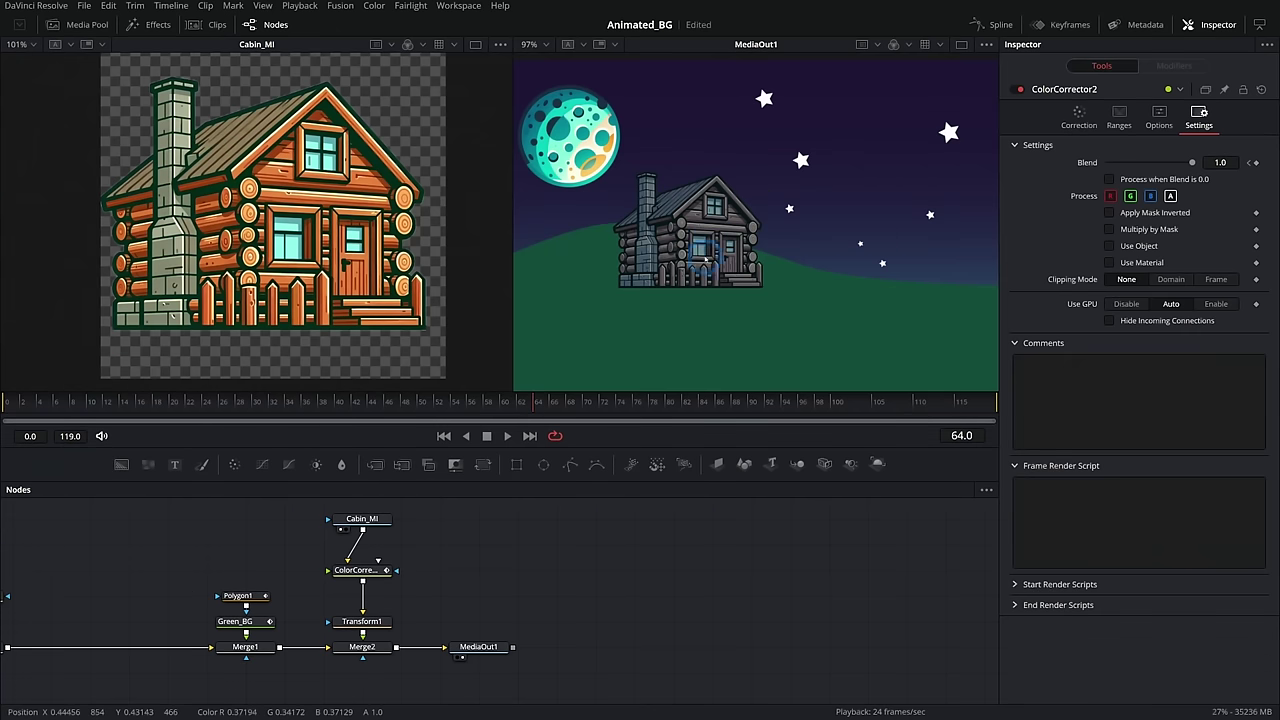
Add a second Color Corrector fed directly by Cabin_MI and display it beside MediaOut1
{"action": "scroll", "coordinate": [702, 225], "scroll_direction": "up", "scroll_amount": 4}
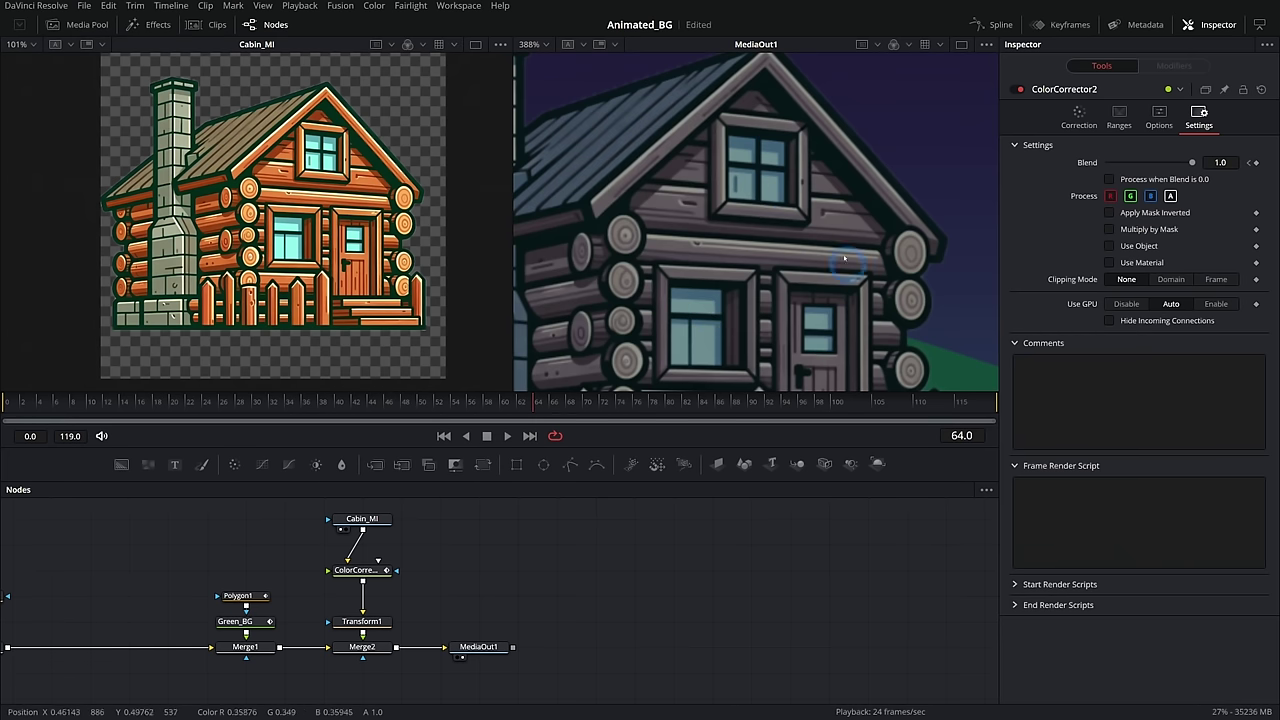
{"action": "left_click_drag", "start_coordinate": [808, 320], "coordinate": [807, 300]}
{"action": "left_click_drag", "start_coordinate": [790, 480], "coordinate": [785, 511]}
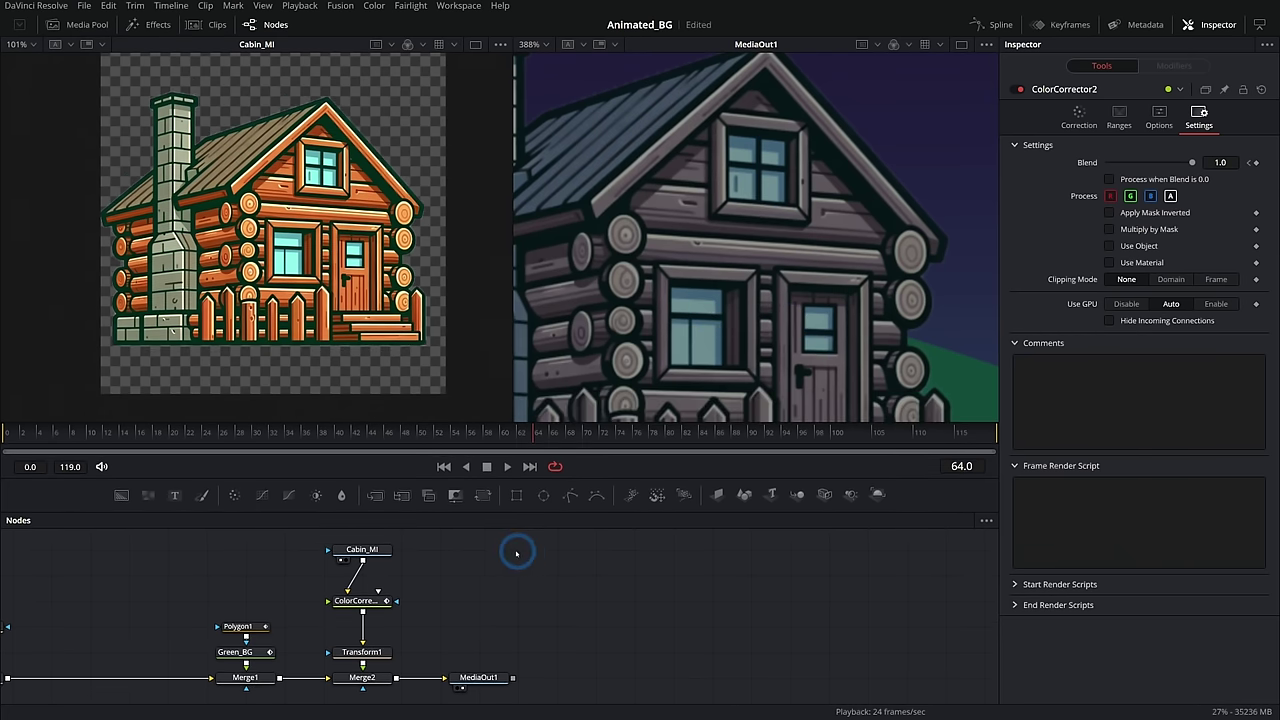
{"action": "left_click_drag", "start_coordinate": [233, 494], "coordinate": [517, 600]}
{"action": "left_click_drag", "start_coordinate": [362, 561], "coordinate": [520, 604]}
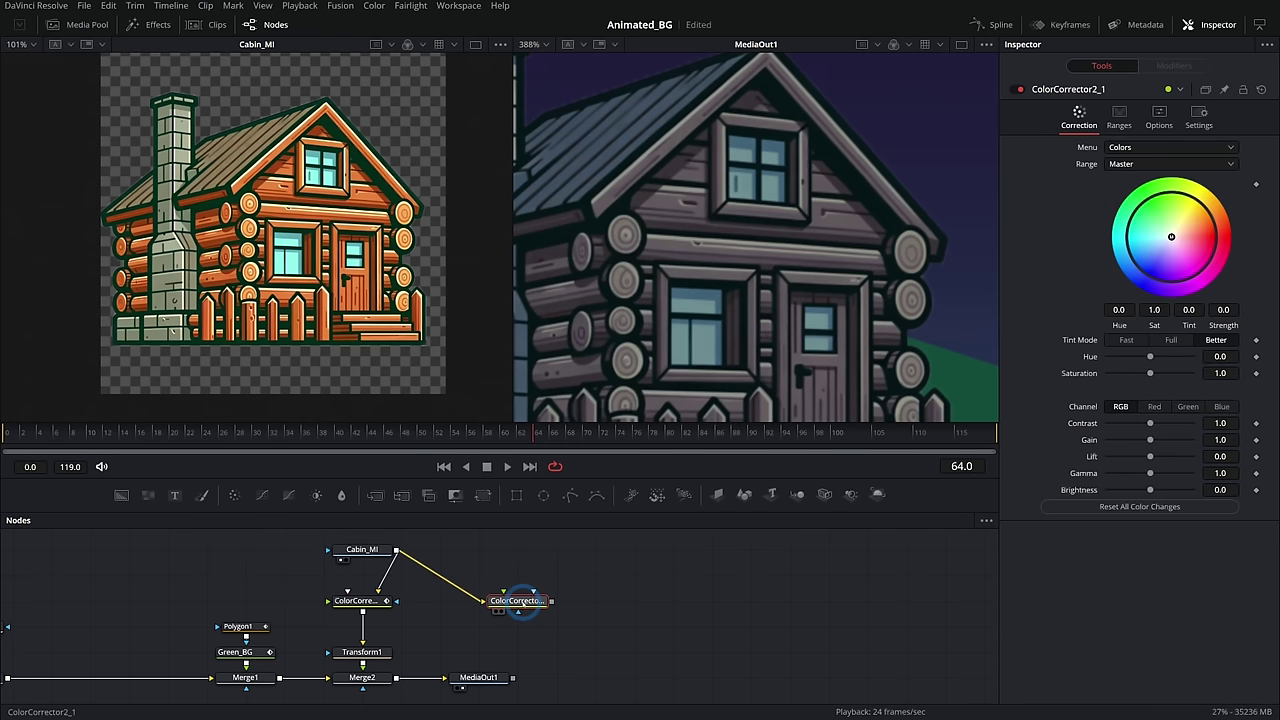
{"action": "key", "text": "1"}
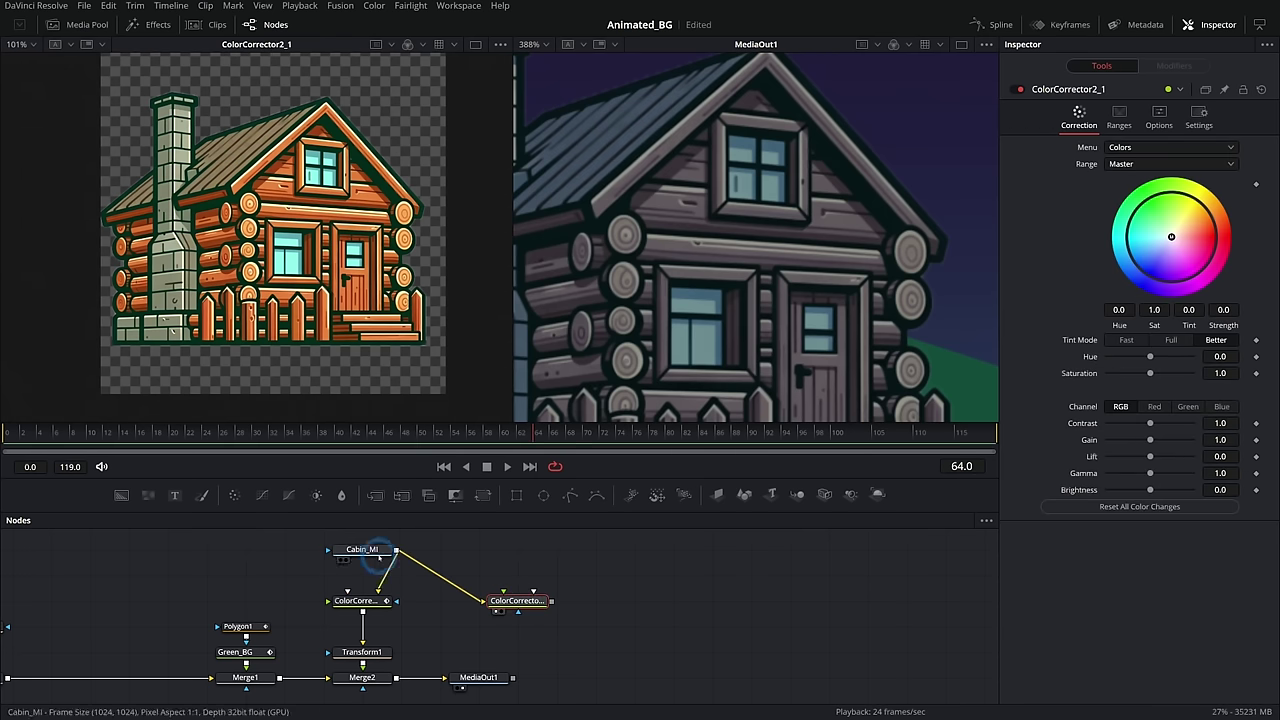
Try a slight blue tint and a hue shift of 0.21 on the second color corrector
{"action": "mouse_move", "coordinate": [1171, 237]}
{"action": "left_mouse_down"}
{"action": "mouse_move", "coordinate": [1108, 238]}
{"action": "mouse_move", "coordinate": [1168, 241]}
{"action": "left_mouse_up"}
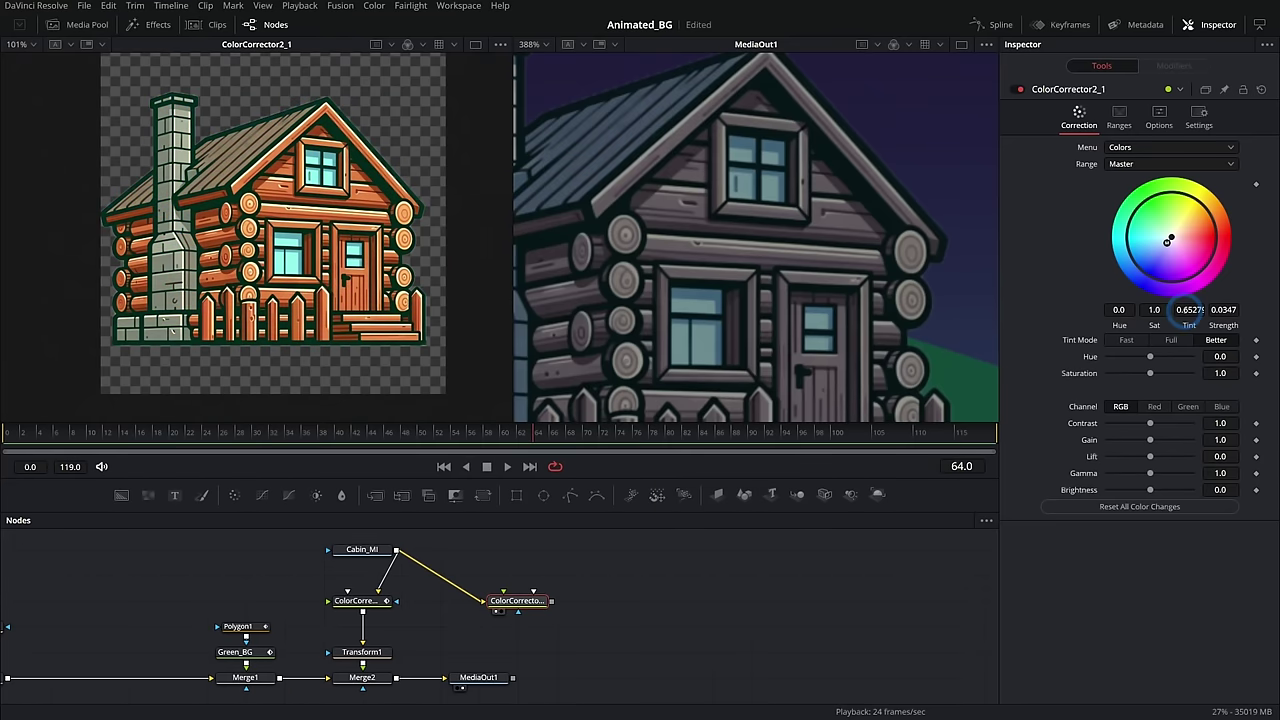
{"action": "left_click_drag", "start_coordinate": [1152, 357], "coordinate": [1172, 359]}
{"action": "left_click_drag", "start_coordinate": [1162, 362], "coordinate": [1158, 357]}
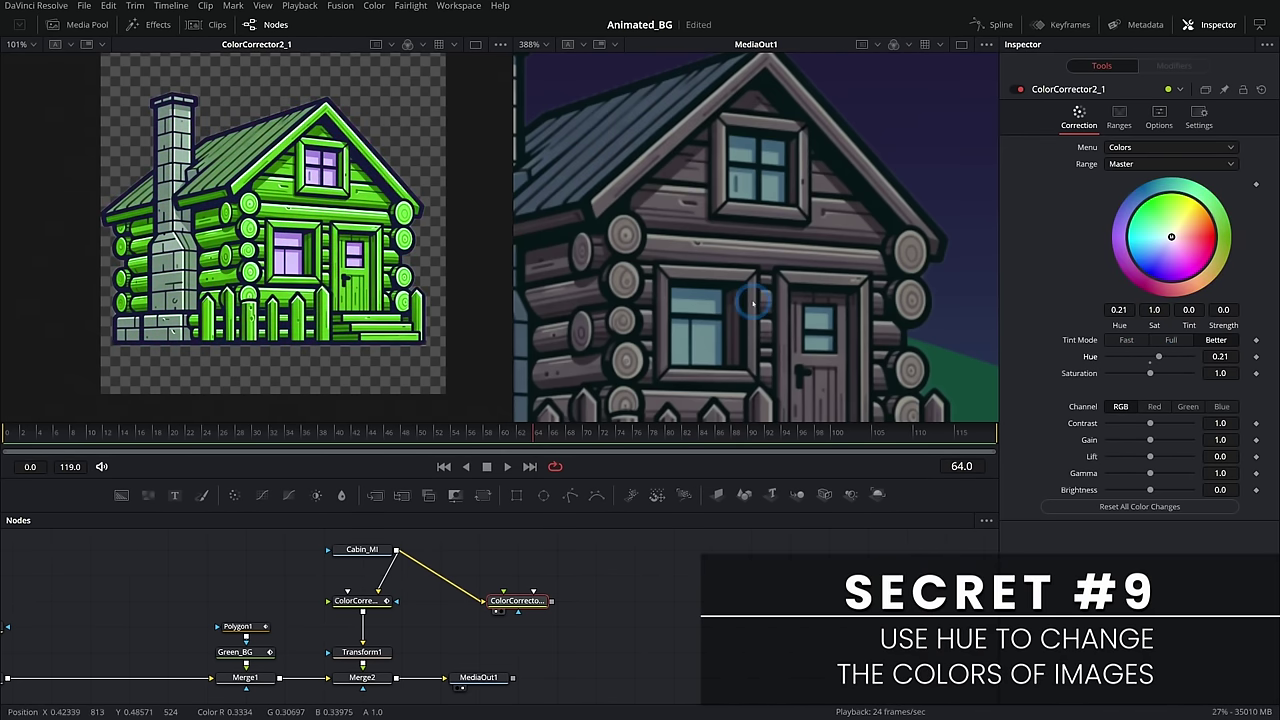
Set the second color corrector's hue to -0.42 so the cabin windows turn warm yellow-orange
{"action": "scroll", "coordinate": [443, 286], "scroll_direction": "up", "scroll_amount": 5}
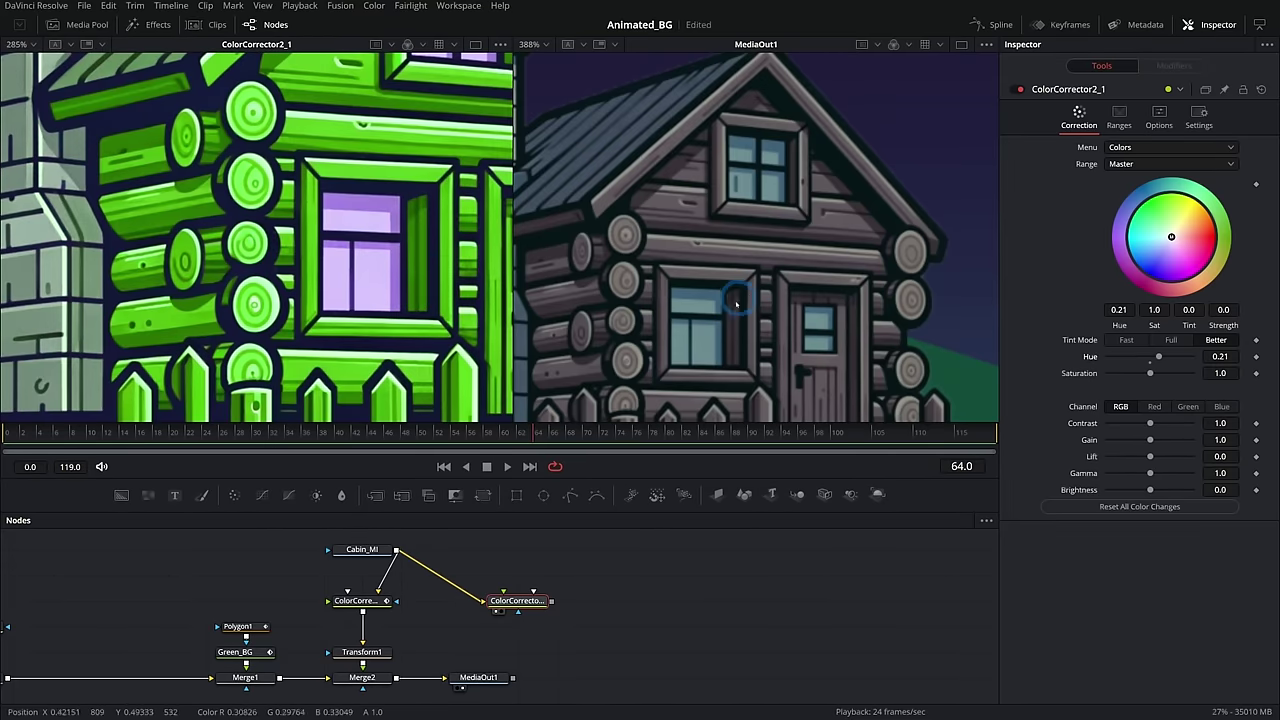
{"action": "left_click_drag", "start_coordinate": [1159, 357], "coordinate": [1133, 357]}
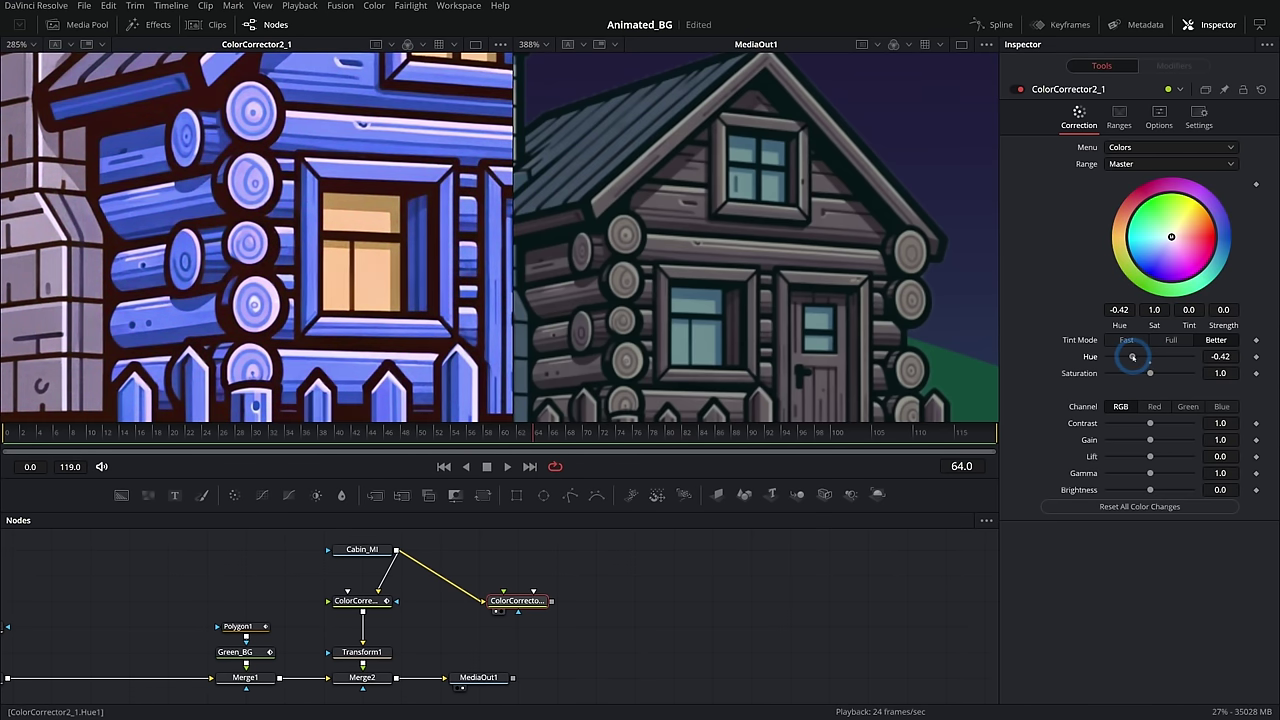
{"action": "scroll", "coordinate": [363, 270], "scroll_direction": "down", "scroll_amount": 2}
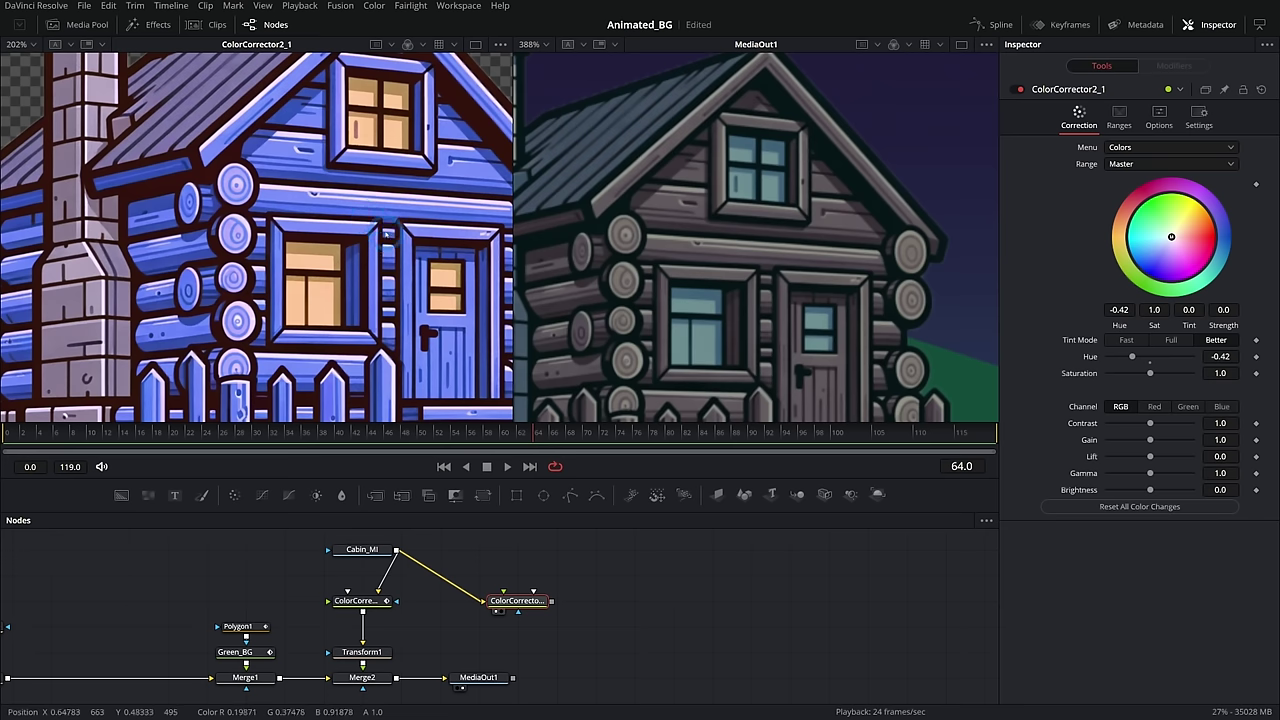
{"action": "scroll", "coordinate": [386, 234], "scroll_direction": "down", "scroll_amount": 1}
{"action": "left_click_drag", "start_coordinate": [383, 223], "coordinate": [321, 216]}
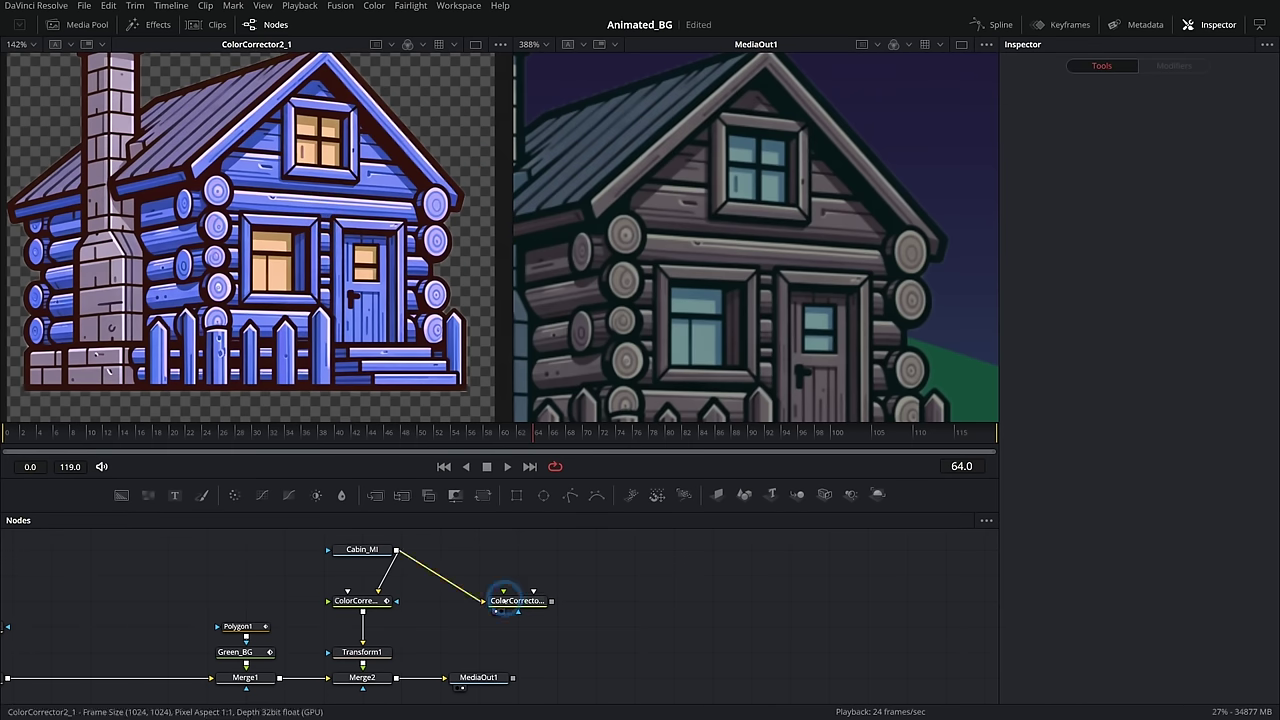
Reposition the cabin nodes and rename the first color corrector, which darkens the cabin, to DayNight_CC
{"action": "left_click_drag", "start_coordinate": [373, 547], "coordinate": [430, 623]}
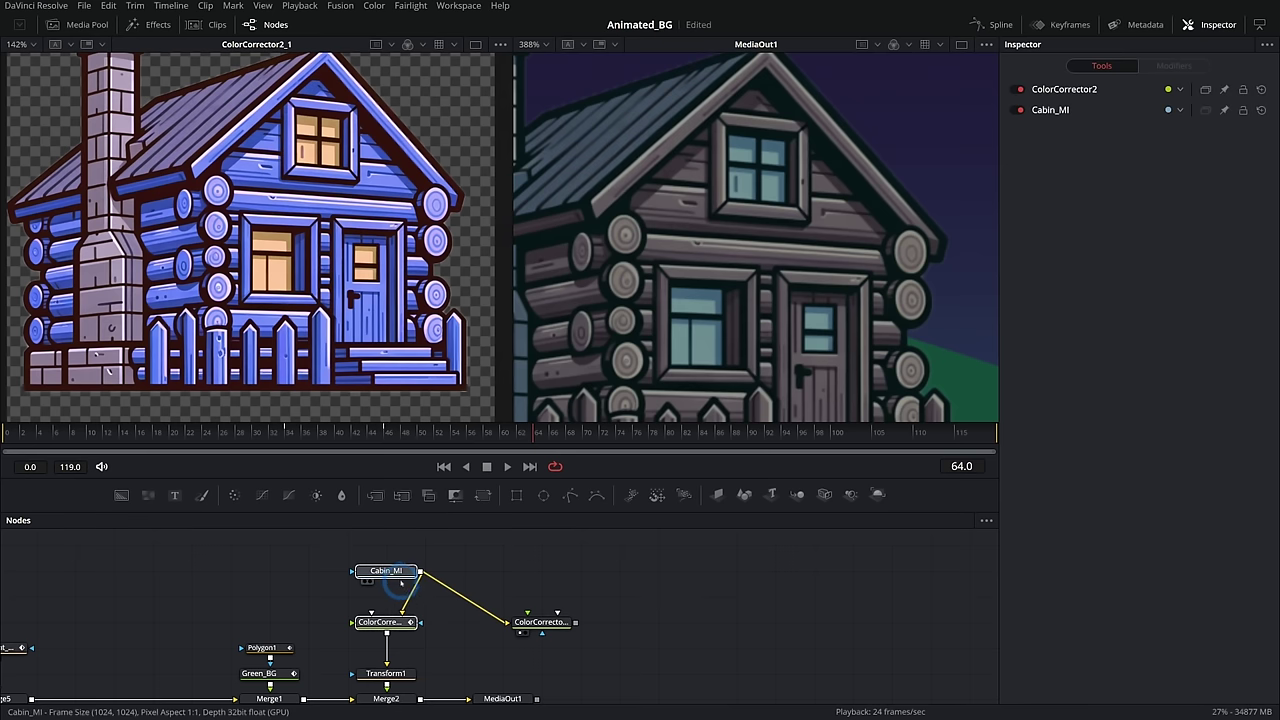
{"action": "left_click_drag", "start_coordinate": [398, 570], "coordinate": [398, 544]}
{"action": "mouse_move", "coordinate": [541, 622]}
{"action": "left_mouse_down"}
{"action": "mouse_move", "coordinate": [533, 588]}
{"action": "mouse_move", "coordinate": [533, 614]}
{"action": "left_mouse_up"}
{"action": "left_click", "coordinate": [369, 600]}
{"action": "left_click_drag", "start_coordinate": [359, 440], "coordinate": [391, 436]}
{"action": "left_click", "coordinate": [386, 600]}
{"action": "key", "text": "F2"}
{"action": "type", "text": "Day"}
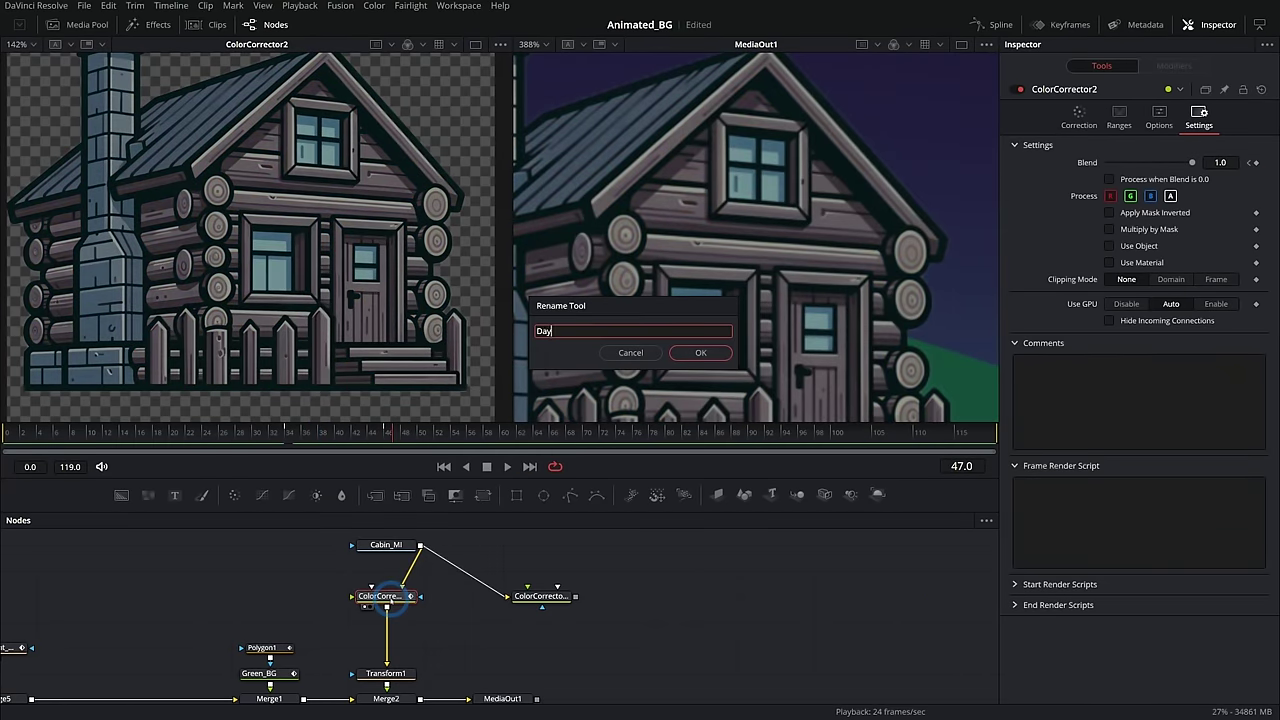
{"action": "type", "text": "Night_CC"}
{"action": "key", "text": "Return"}
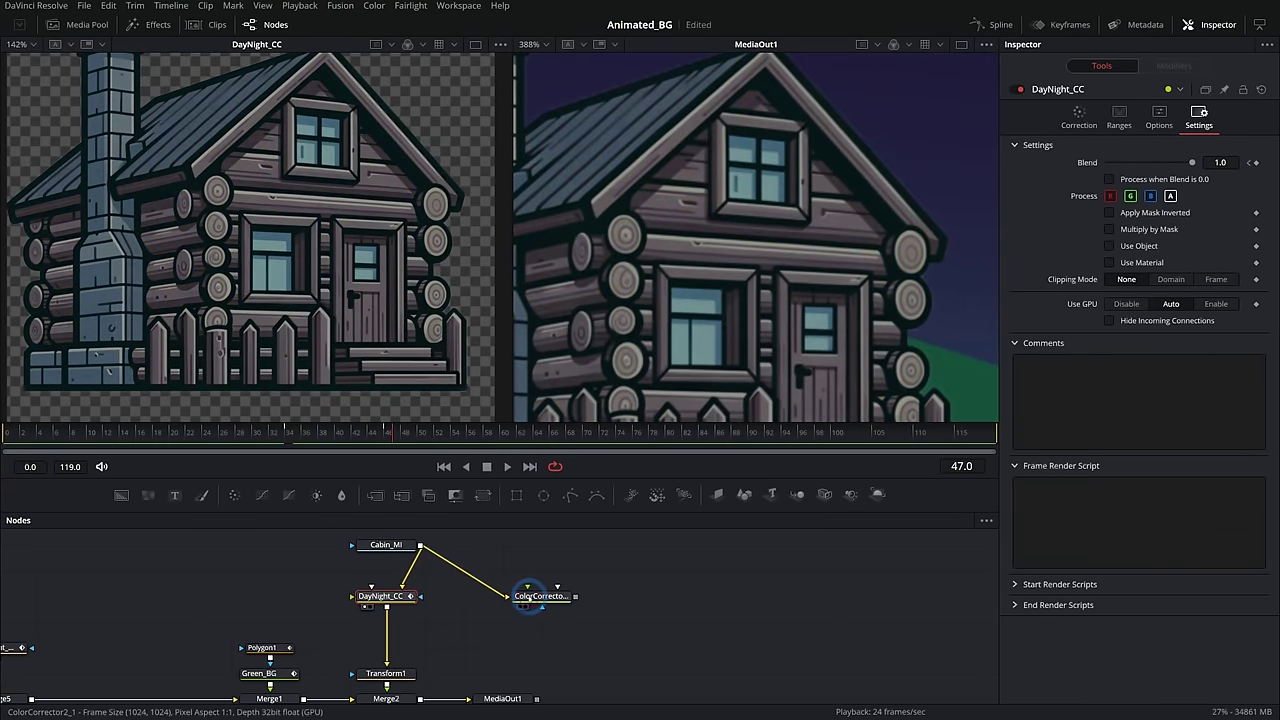
Rename the second color corrector, which tints the windows, to Windows_CC
{"action": "left_click", "coordinate": [527, 597]}
{"action": "key", "text": "F2"}
{"action": "type", "text": "Windows_CC"}
{"action": "key", "text": "Return"}
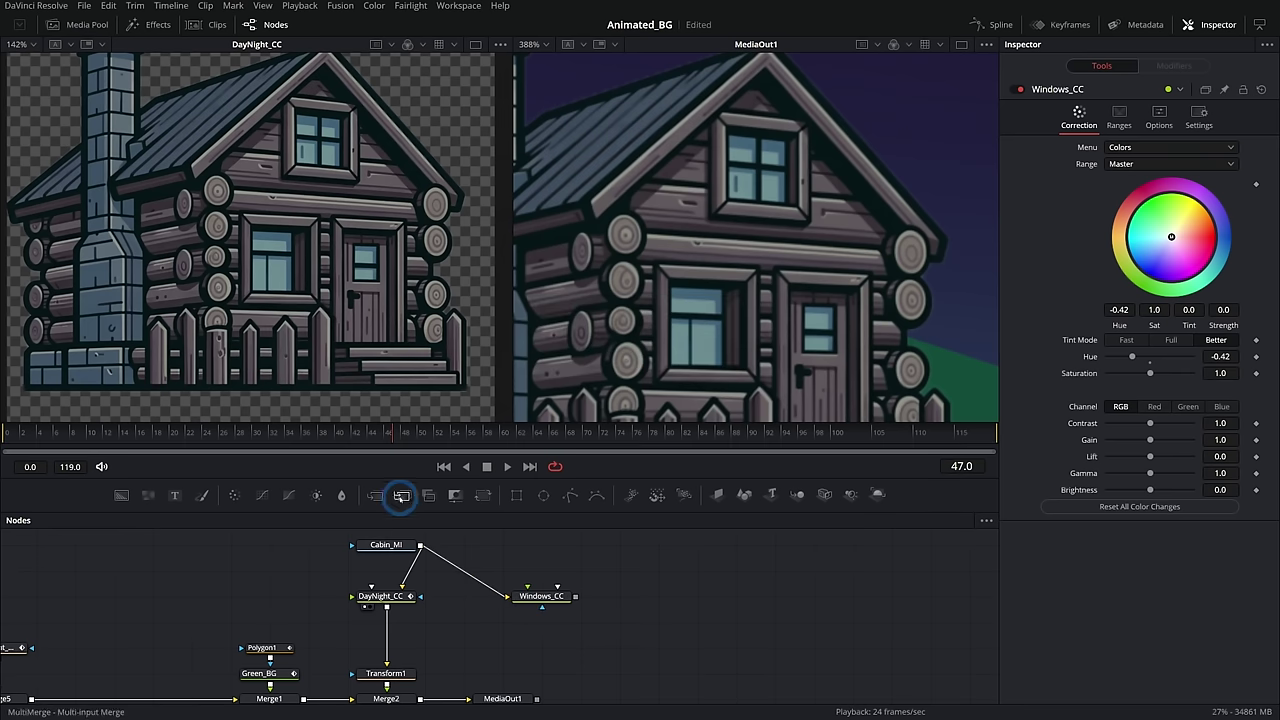
Merge Windows_CC over DayNight_CC with a new Merge node and feed the result into Transform1
{"action": "left_click_drag", "start_coordinate": [401, 494], "coordinate": [467, 630]}
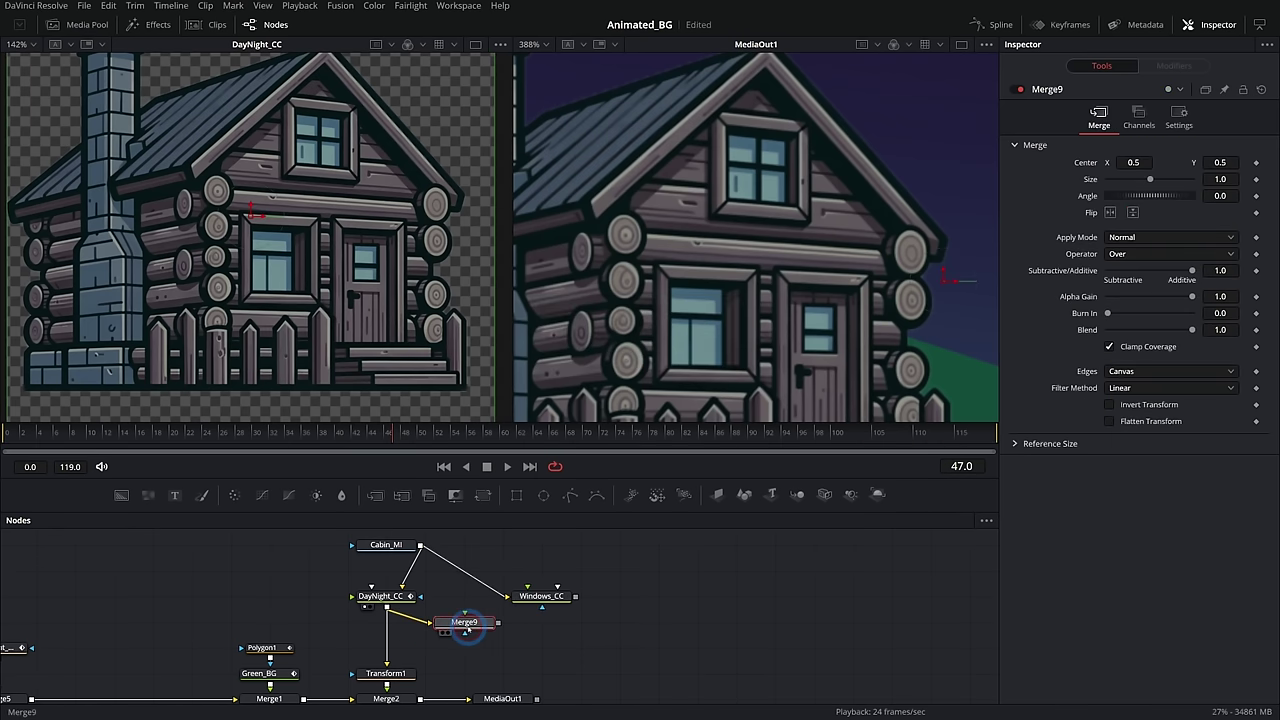
{"action": "left_click_drag", "start_coordinate": [568, 600], "coordinate": [478, 628]}
{"action": "left_click_drag", "start_coordinate": [549, 596], "coordinate": [543, 570]}
{"action": "left_click_drag", "start_coordinate": [465, 633], "coordinate": [388, 668]}
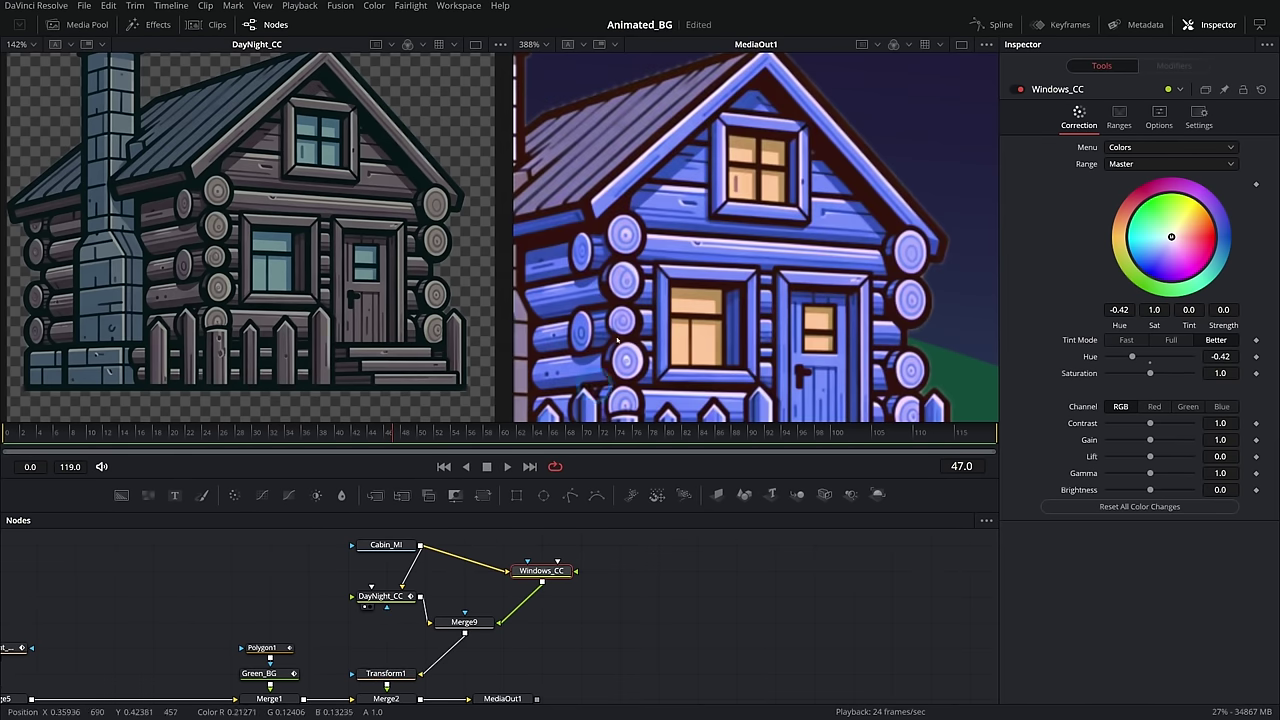
{"action": "scroll", "coordinate": [706, 240], "scroll_direction": "down", "scroll_amount": 2}
{"action": "left_click_drag", "start_coordinate": [722, 249], "coordinate": [823, 200]}
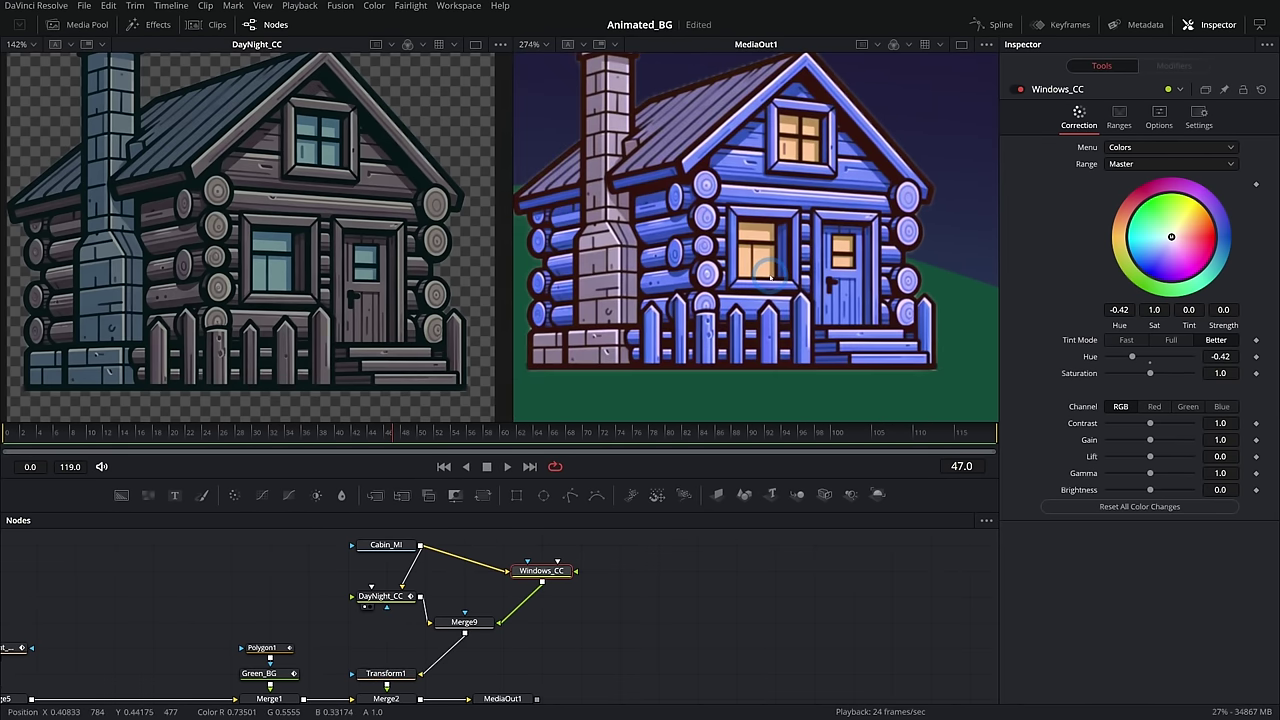
{"action": "scroll", "coordinate": [478, 620], "scroll_direction": "up", "scroll_amount": 2}
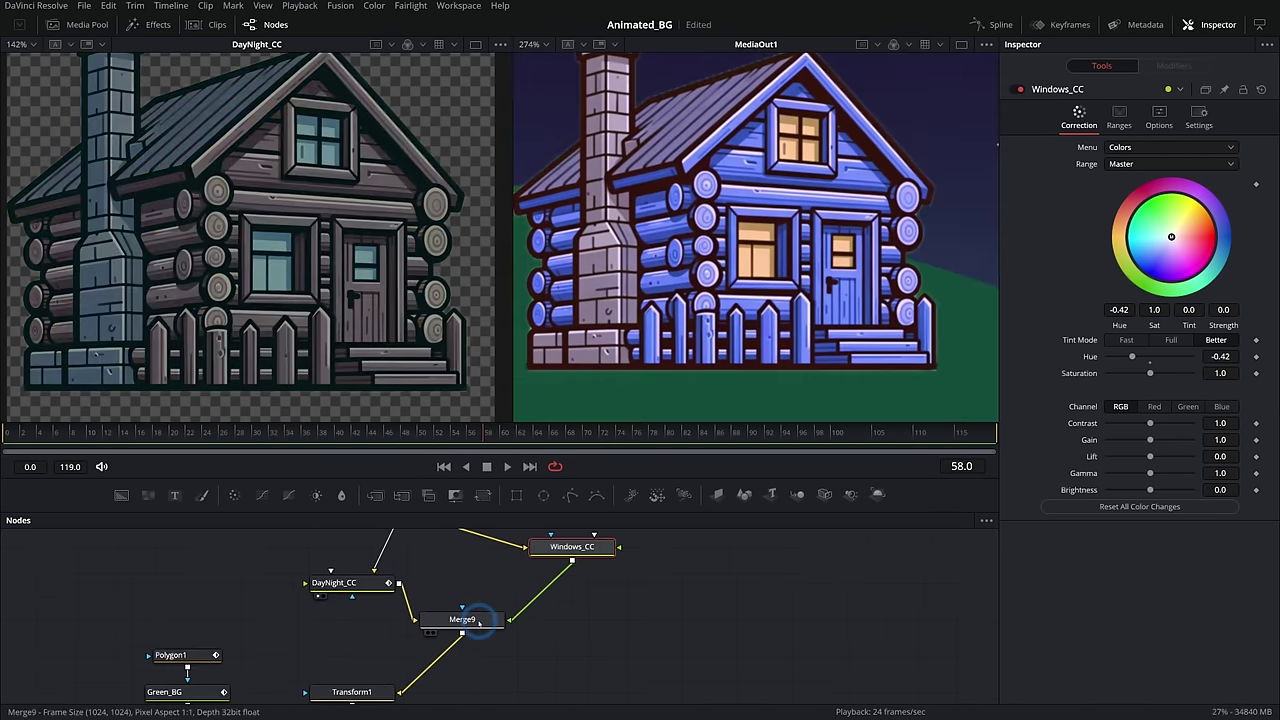
Add a polygon mask to Merge9 and draw it around the glass of the cabin's ground-floor window
{"action": "left_click", "coordinate": [478, 620]}
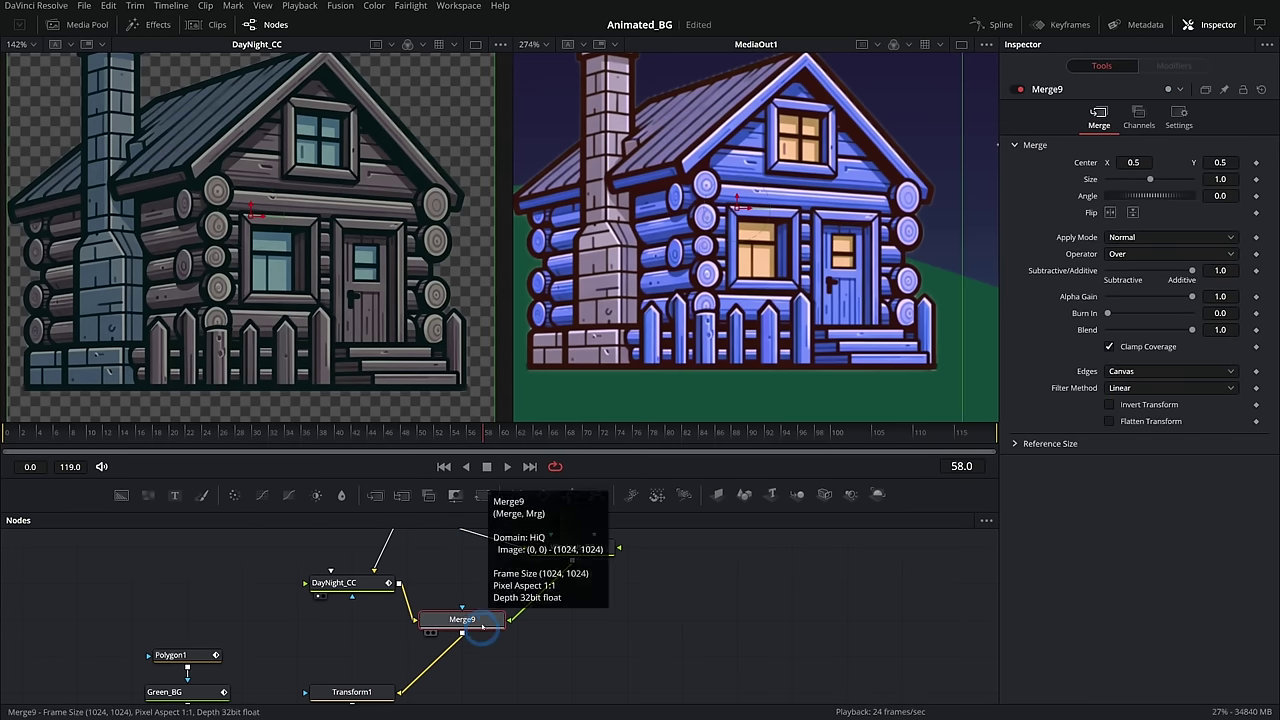
{"action": "left_click_drag", "start_coordinate": [565, 487], "coordinate": [462, 619]}
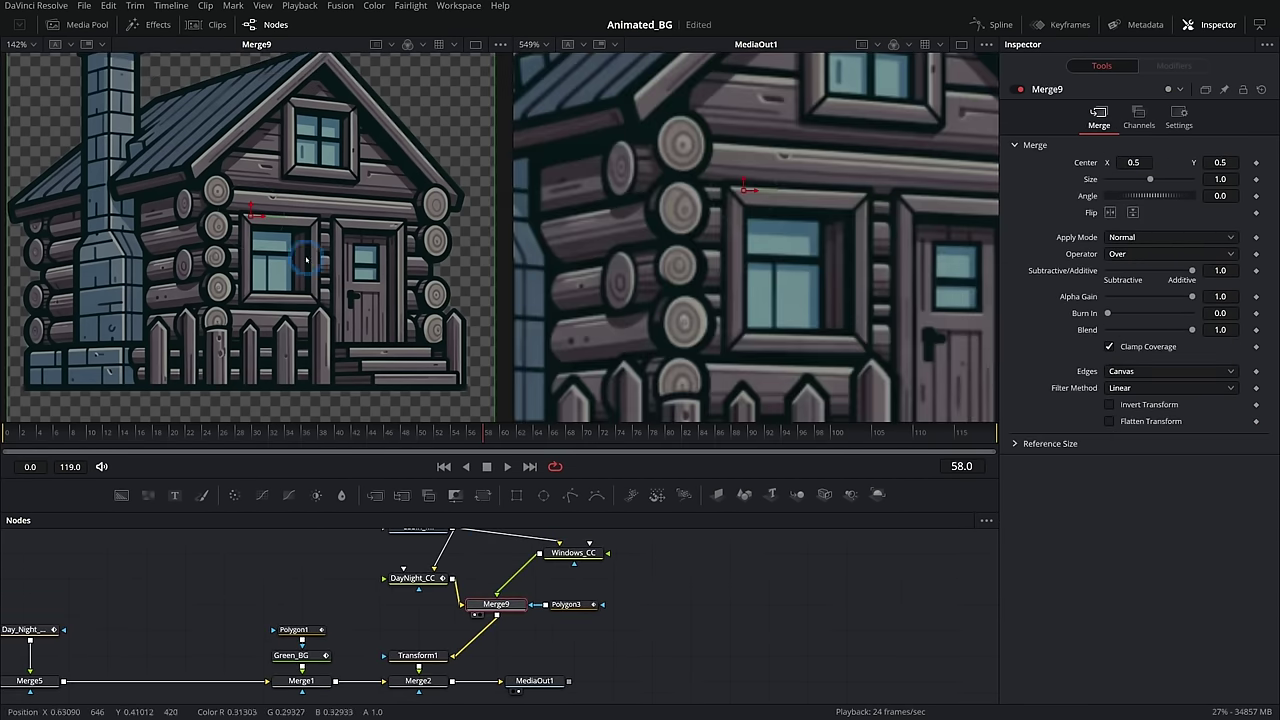
{"action": "scroll", "coordinate": [306, 260], "scroll_direction": "up", "scroll_amount": 2}
{"action": "left_click_drag", "start_coordinate": [440, 70], "coordinate": [335, 340]}
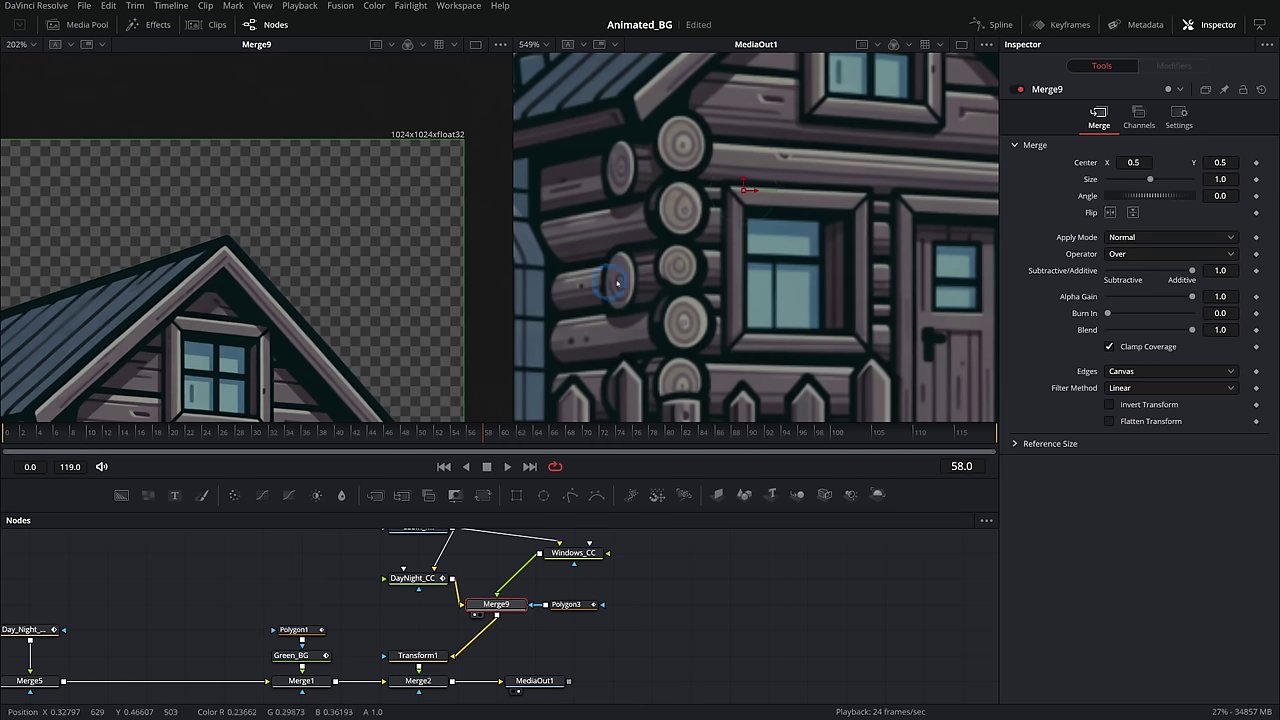
{"action": "scroll", "coordinate": [617, 284], "scroll_direction": "down", "scroll_amount": 10}
{"action": "left_click_drag", "start_coordinate": [284, 313], "coordinate": [395, 160]}
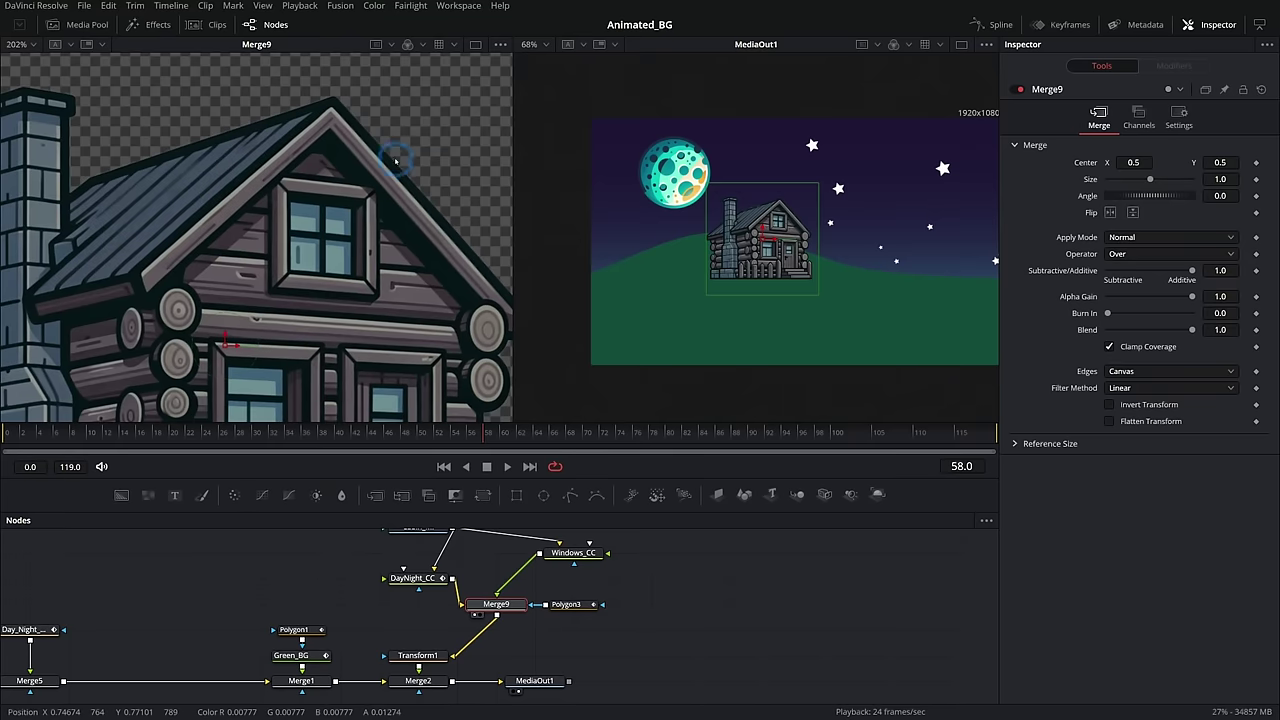
{"action": "scroll", "coordinate": [337, 278], "scroll_direction": "up", "scroll_amount": 6}
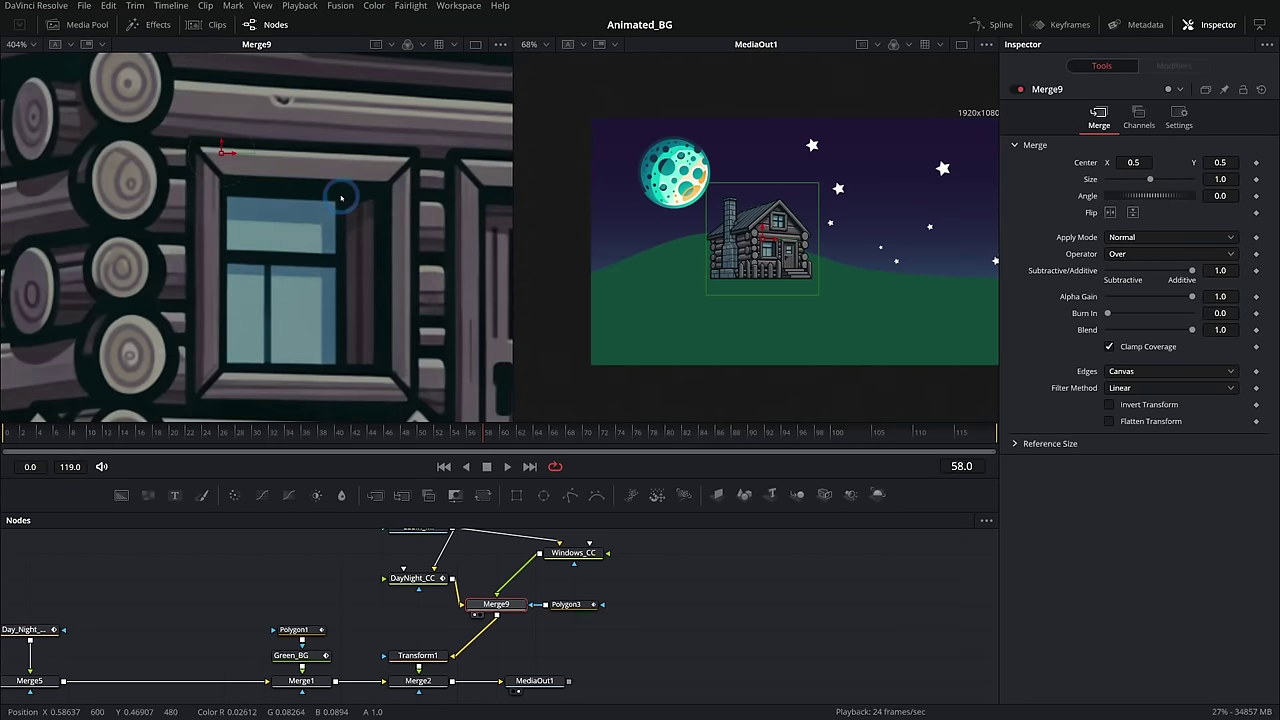
{"action": "left_click", "coordinate": [340, 368]}
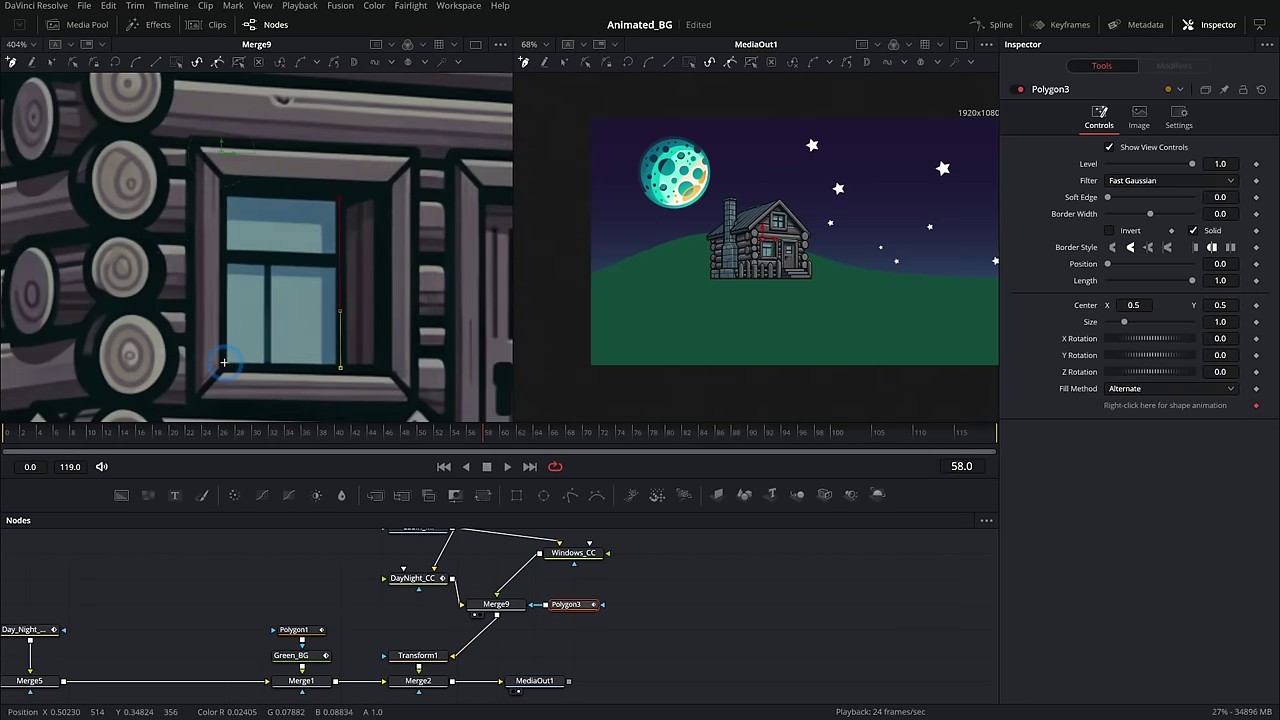
{"action": "left_click", "coordinate": [224, 362]}
{"action": "left_click", "coordinate": [226, 197]}
{"action": "left_click", "coordinate": [340, 198]}
Chain a second polygon mask into Polygon3 and outline the small window in the cabin door
{"action": "left_click_drag", "start_coordinate": [402, 280], "coordinate": [160, 261]}
{"action": "scroll", "coordinate": [296, 383], "scroll_direction": "left", "scroll_amount": 4}
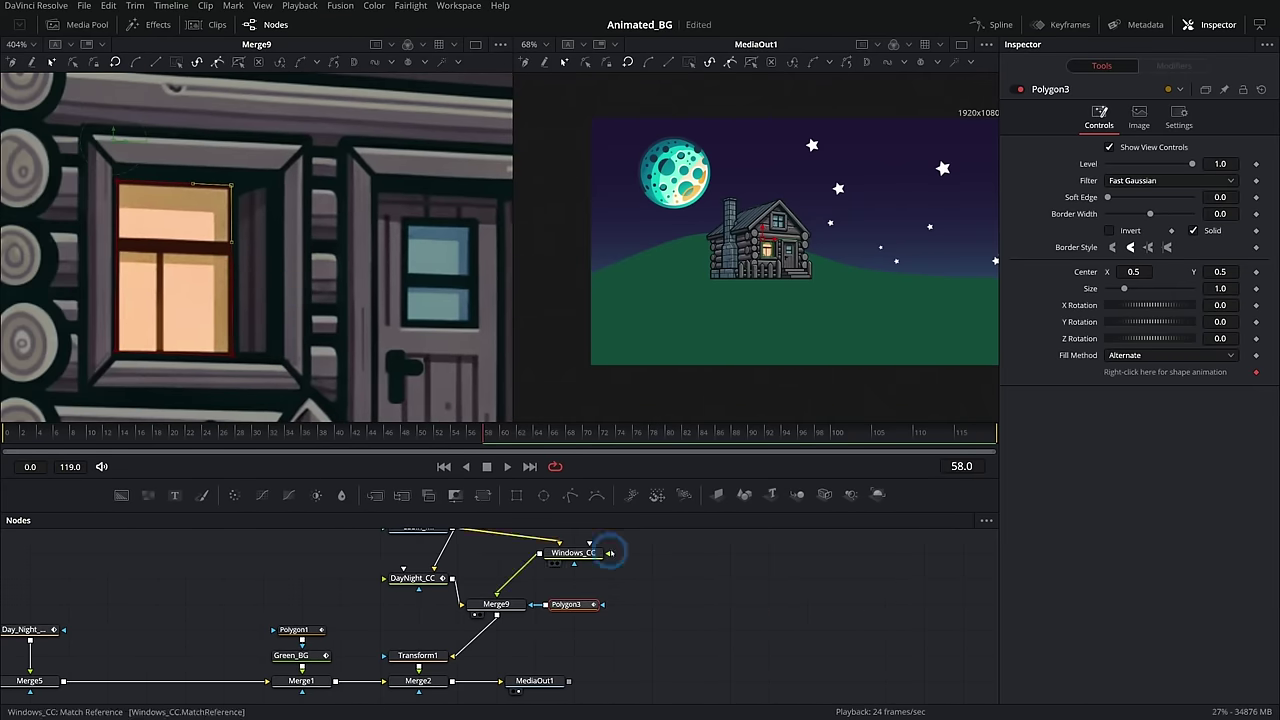
{"action": "left_click", "coordinate": [571, 494]}
{"action": "left_click_drag", "start_coordinate": [679, 605], "coordinate": [568, 605]}
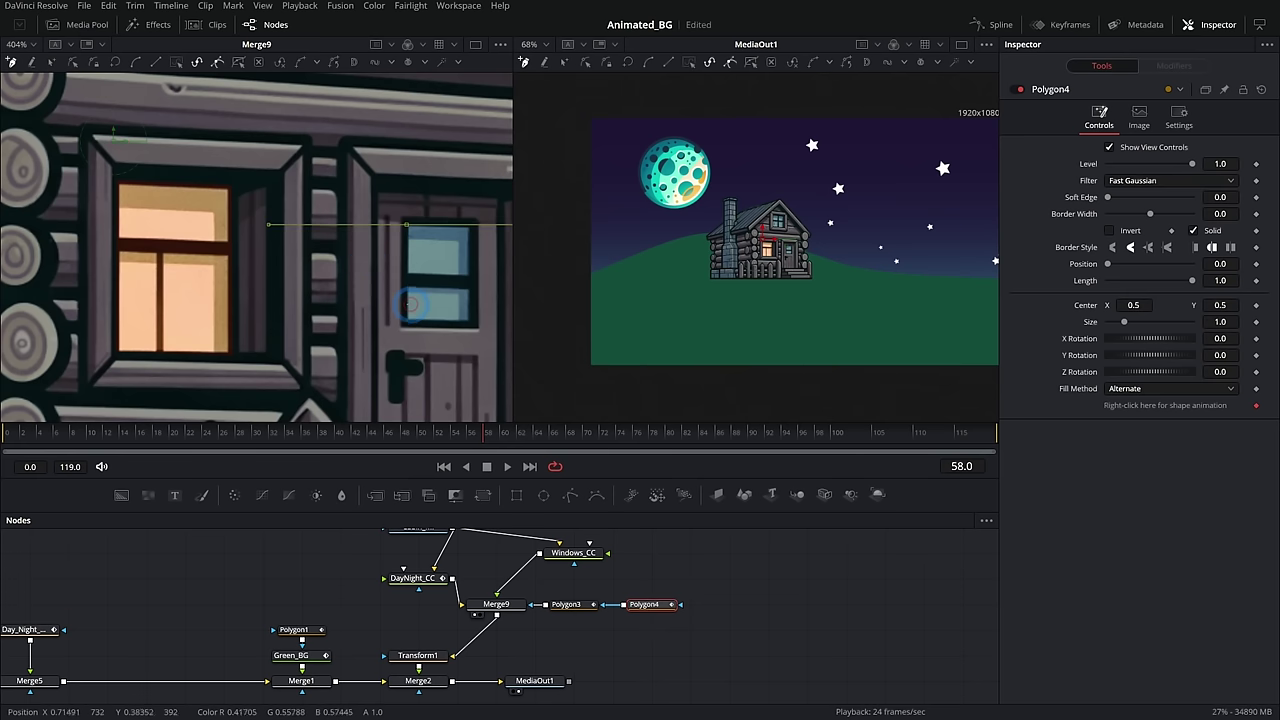
Chain a third polygon mask into Polygon4 and outline the glass of the attic window
{"action": "left_click_drag", "start_coordinate": [687, 532], "coordinate": [531, 540]}
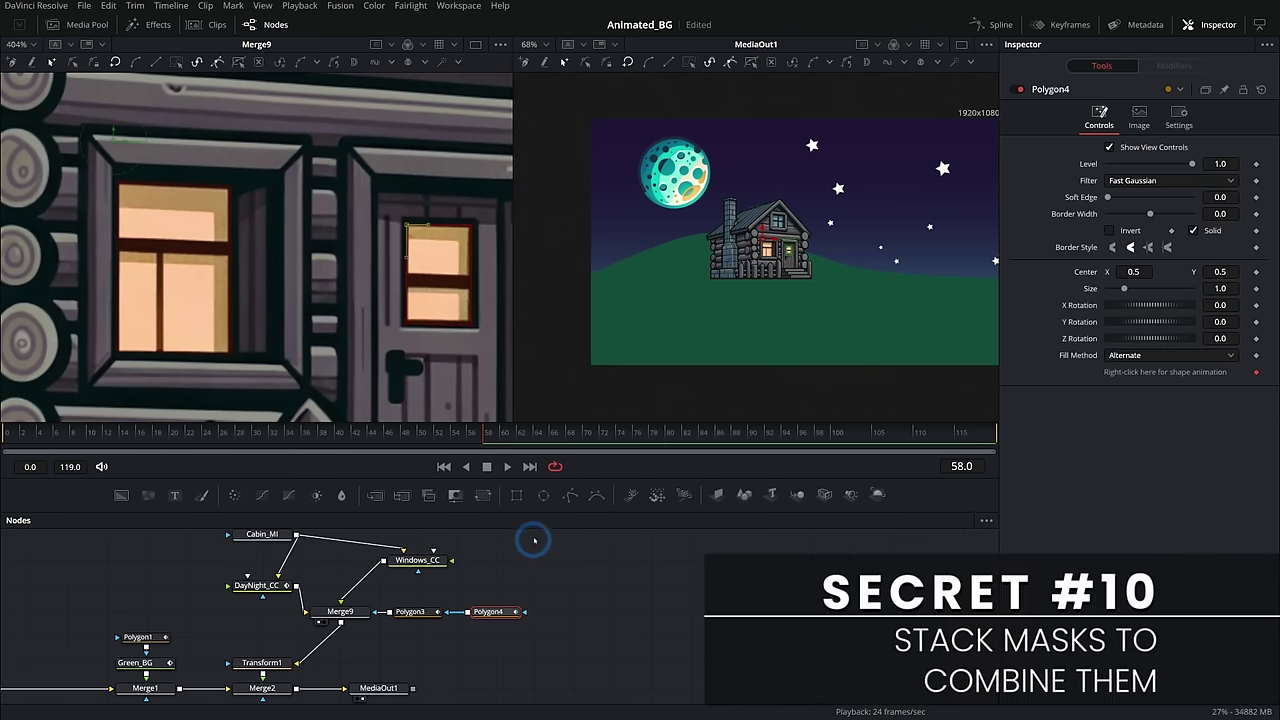
{"action": "left_click_drag", "start_coordinate": [571, 495], "coordinate": [525, 614]}
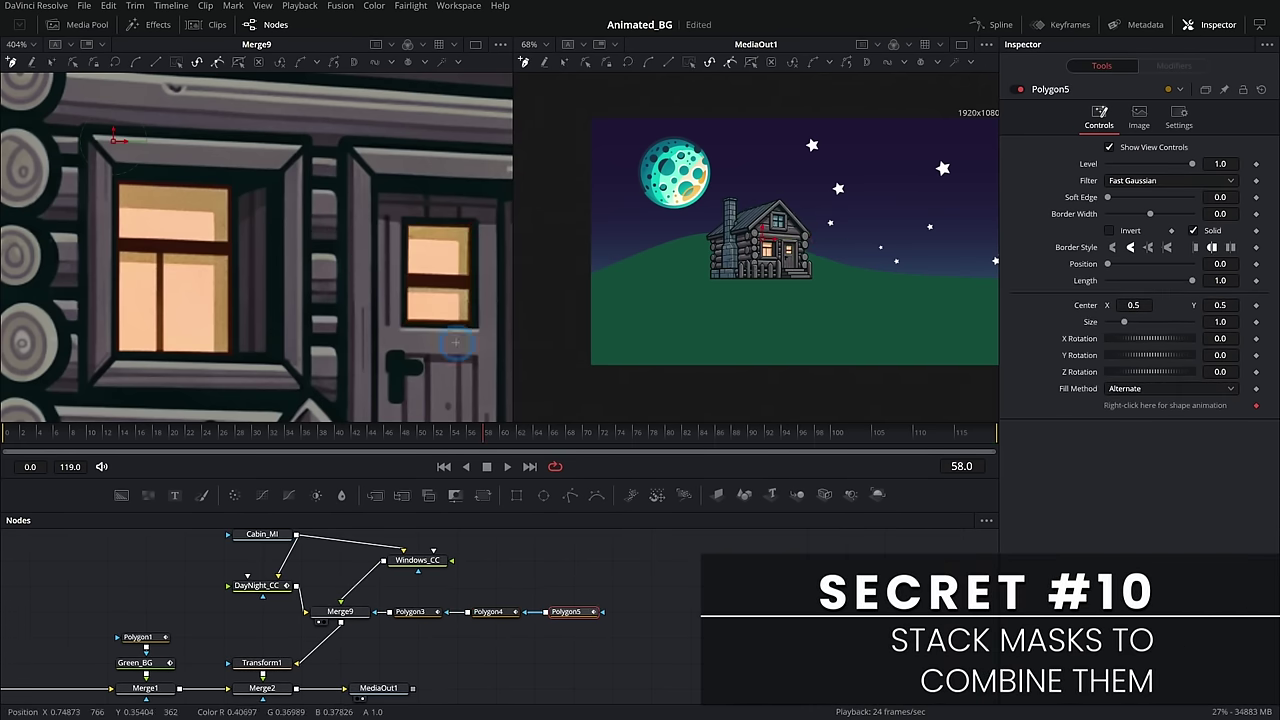
{"action": "left_click_drag", "start_coordinate": [450, 336], "coordinate": [151, 327]}
{"action": "left_click_drag", "start_coordinate": [283, 284], "coordinate": [343, 331]}
{"action": "left_click", "coordinate": [243, 175]}
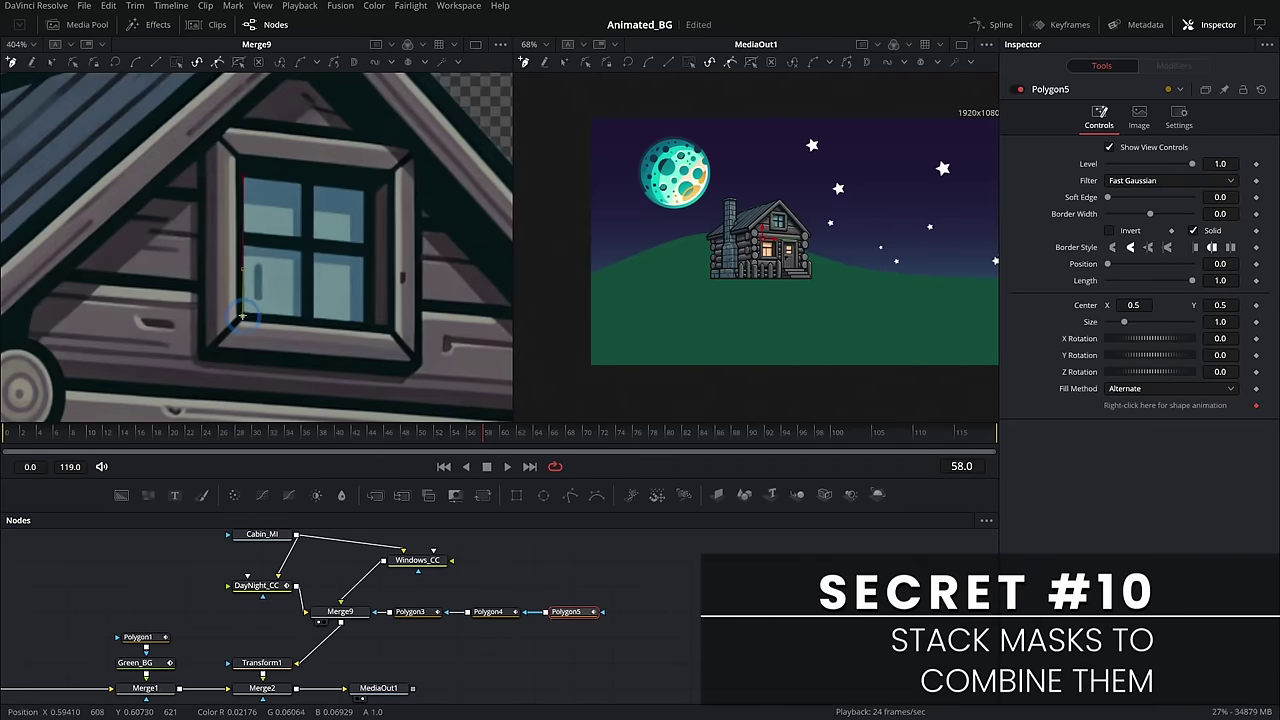
{"action": "left_click", "coordinate": [242, 316]}
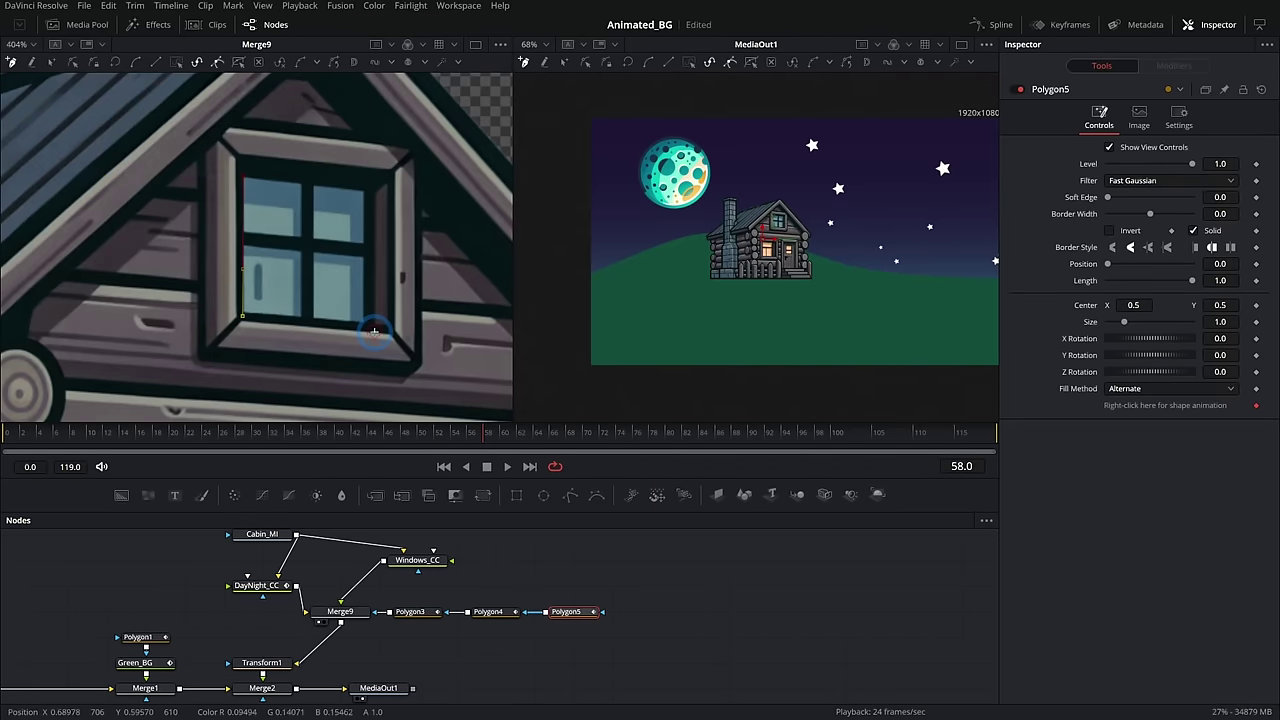
{"action": "left_click", "coordinate": [244, 177]}
{"action": "left_click", "coordinate": [671, 611]}
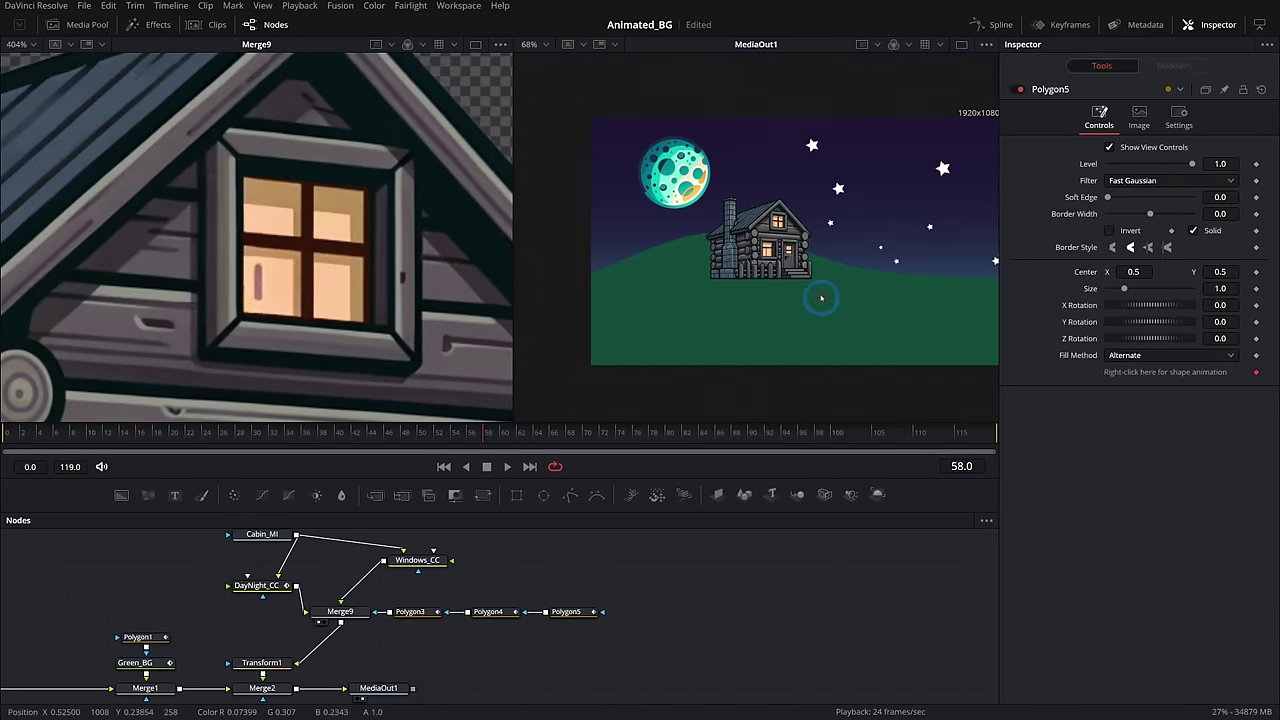
Raise the gain of Windows_CC to 1.51 so the cabin windows glow brighter
{"action": "scroll", "coordinate": [799, 354], "scroll_direction": "up", "scroll_amount": 5}
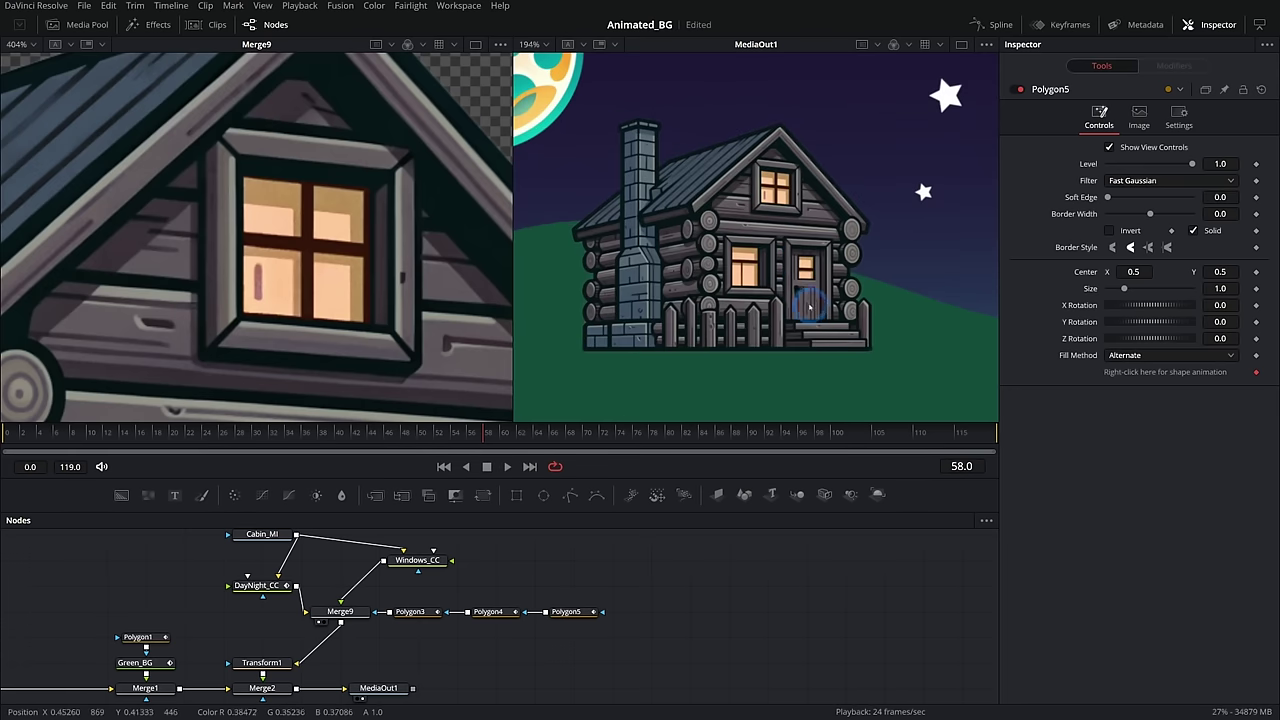
{"action": "left_click", "coordinate": [447, 599]}
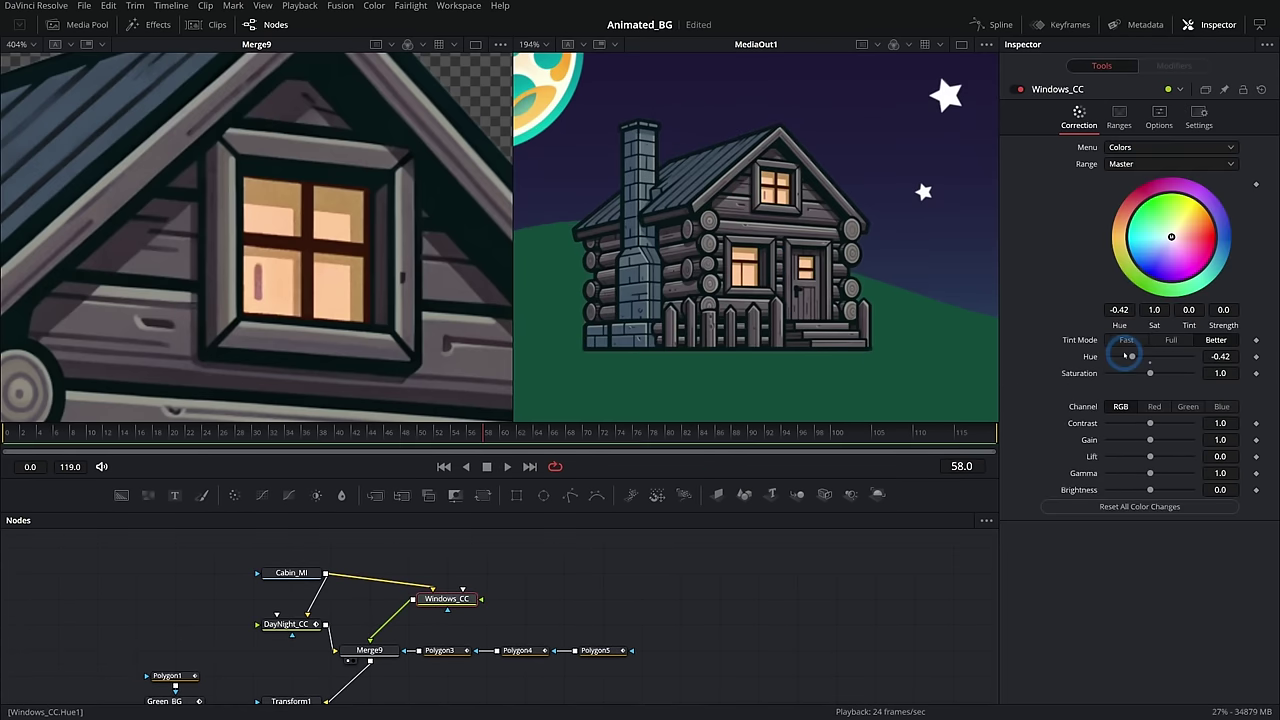
{"action": "left_click_drag", "start_coordinate": [1152, 439], "coordinate": [1157, 441]}
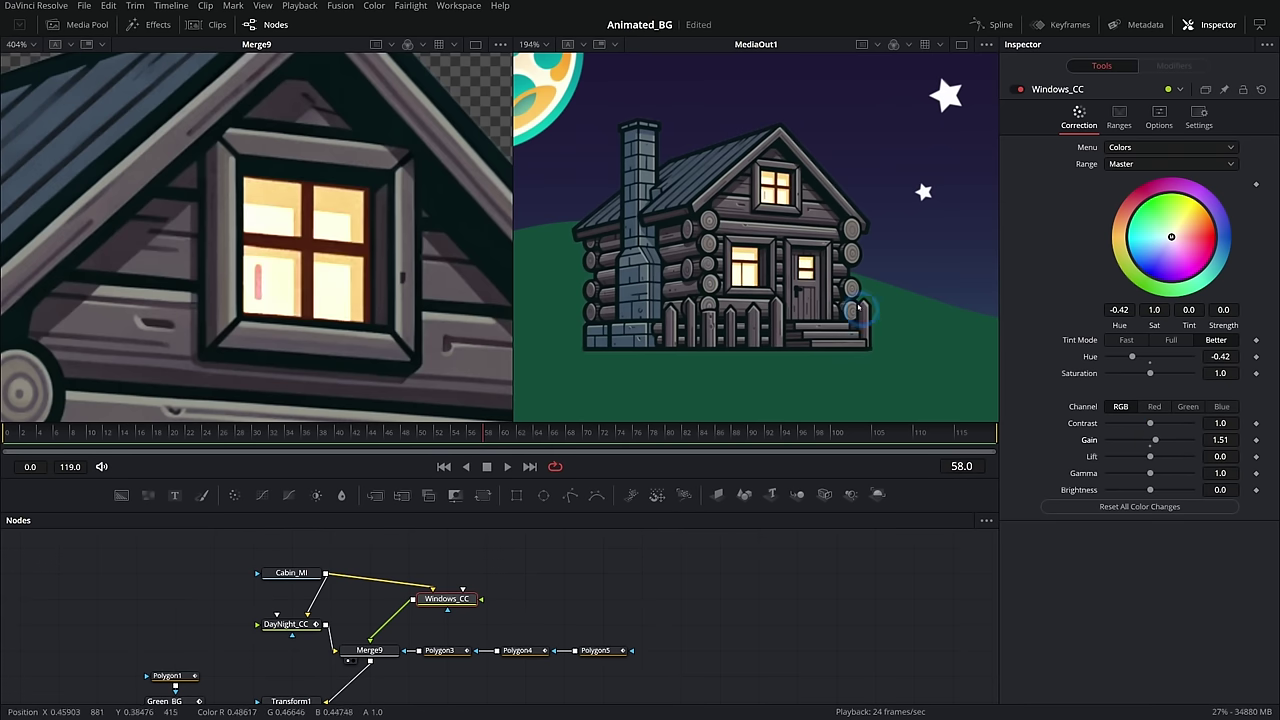
{"action": "scroll", "coordinate": [692, 256], "scroll_direction": "up", "scroll_amount": 2}
Rearrange the cabin nodes, placing Windows_CC above Merge9 and stacking the three polygon masks vertically beside it
{"action": "left_click_drag", "start_coordinate": [670, 512], "coordinate": [610, 305]}
{"action": "left_click_drag", "start_coordinate": [528, 400], "coordinate": [771, 456]}
{"action": "scroll", "coordinate": [555, 451], "scroll_direction": "up", "scroll_amount": 3}
{"action": "left_click_drag", "start_coordinate": [530, 383], "coordinate": [298, 485]}
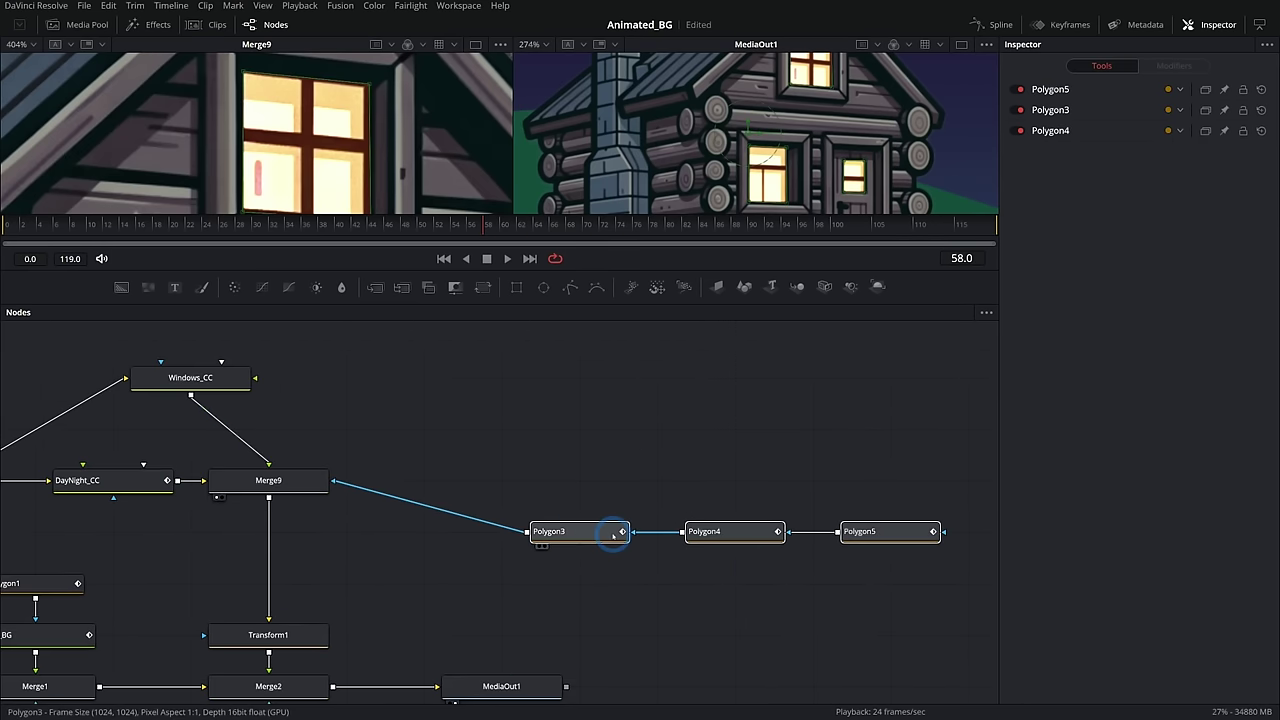
{"action": "left_click_drag", "start_coordinate": [608, 531], "coordinate": [440, 472]}
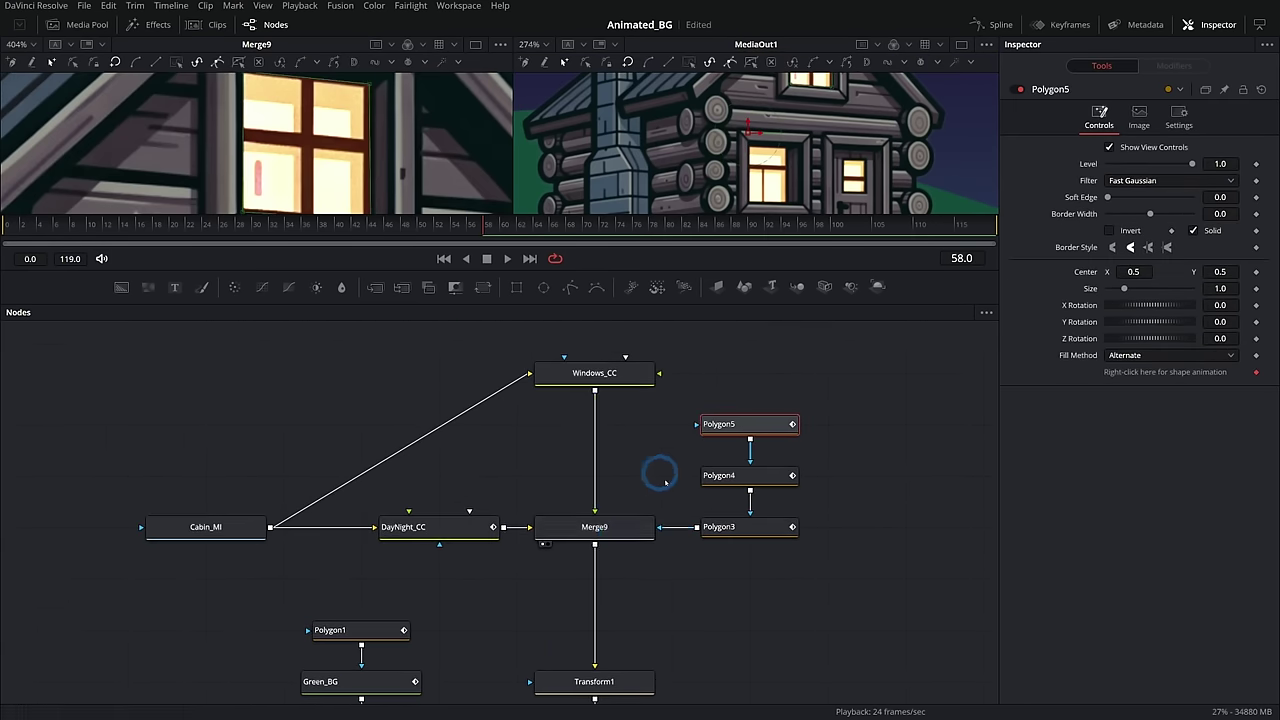
Keyframe Merge9's Blend at 0.0 on frame 56 and at 1.0 just after it so the windows switch on
{"action": "left_click", "coordinate": [617, 535]}
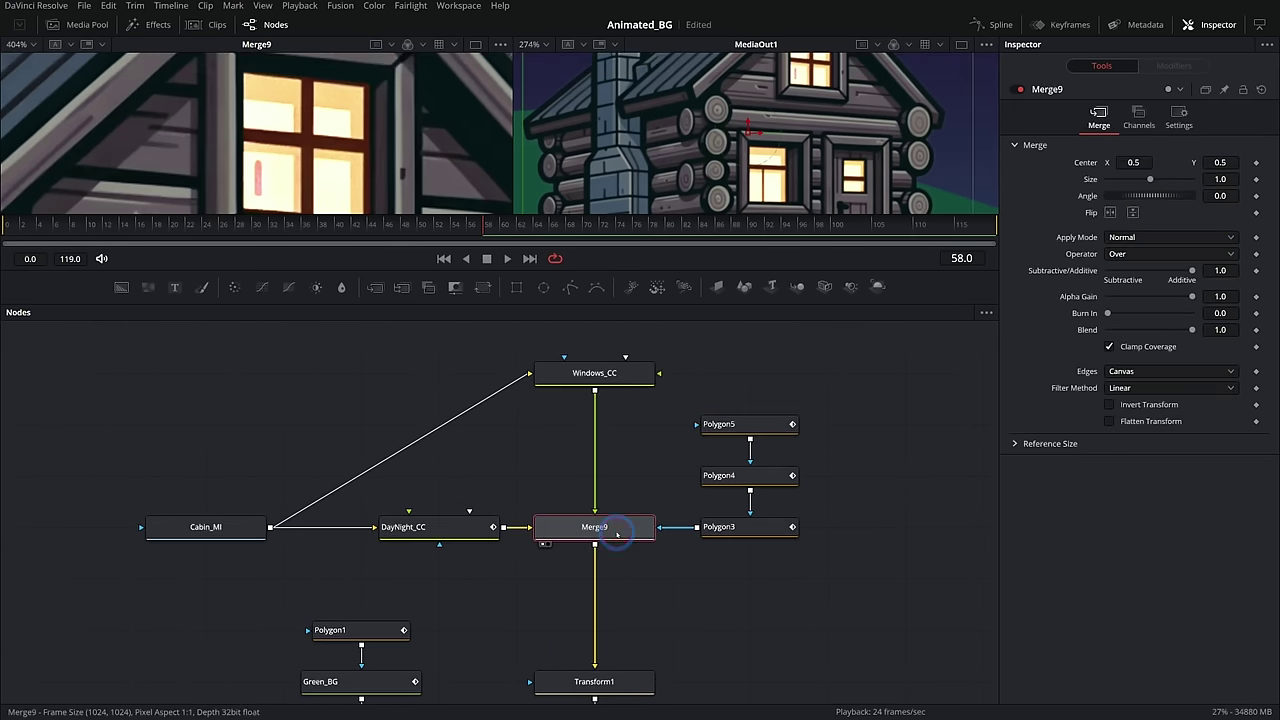
{"action": "left_click_drag", "start_coordinate": [740, 274], "coordinate": [740, 362]}
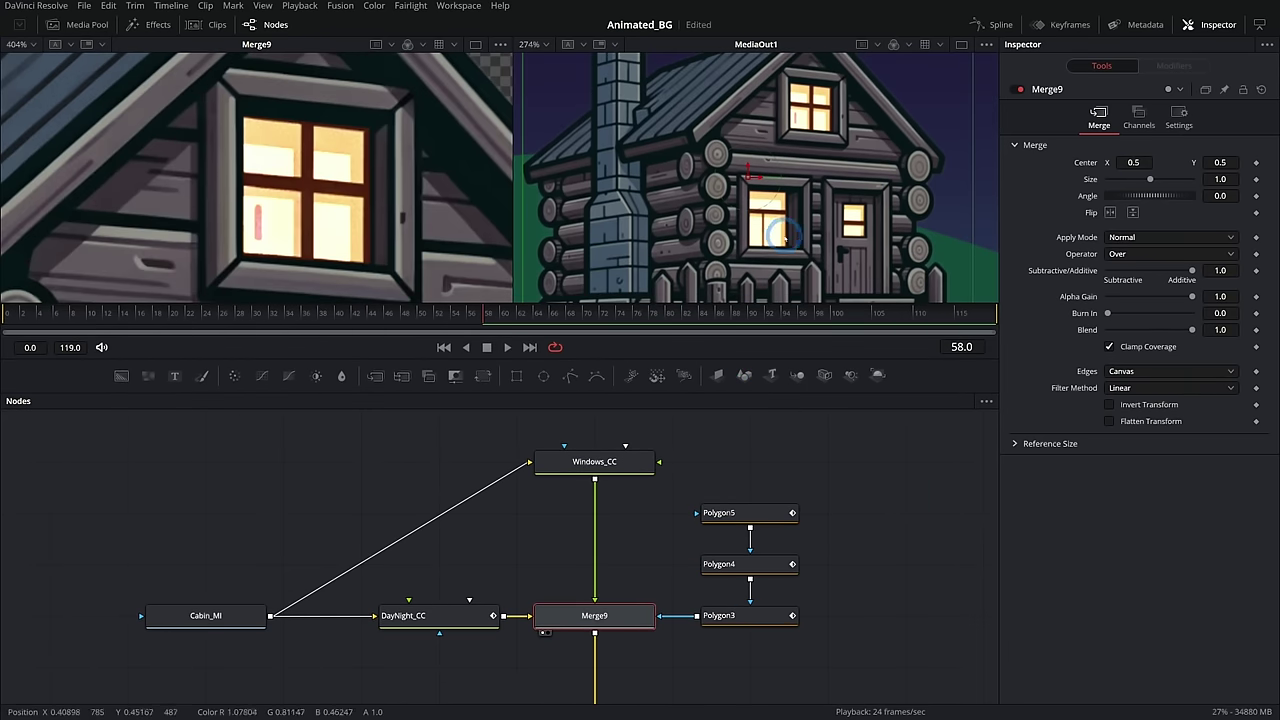
{"action": "mouse_move", "coordinate": [1193, 329]}
{"action": "left_mouse_down"}
{"action": "mouse_move", "coordinate": [1135, 331]}
{"action": "mouse_move", "coordinate": [1197, 340]}
{"action": "left_mouse_up"}
{"action": "mouse_move", "coordinate": [428, 315]}
{"action": "left_mouse_down"}
{"action": "mouse_move", "coordinate": [378, 314]}
{"action": "mouse_move", "coordinate": [418, 316]}
{"action": "left_mouse_up"}
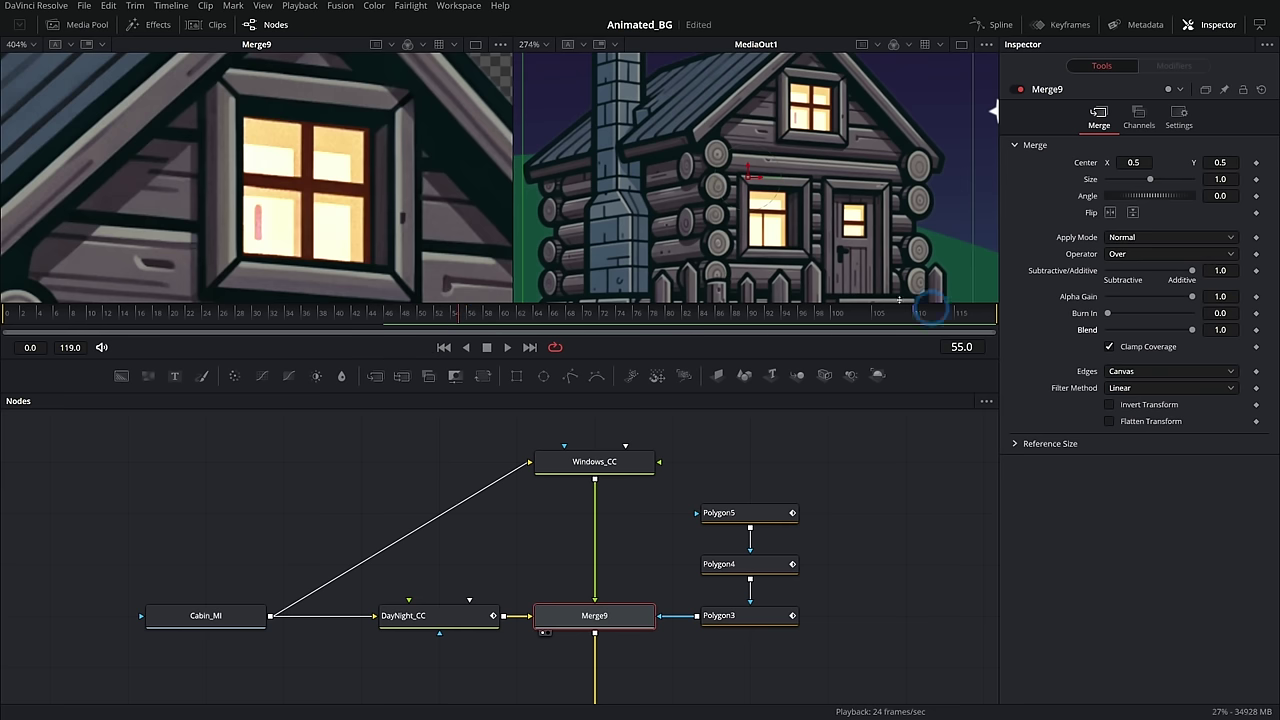
{"action": "left_click_drag", "start_coordinate": [1186, 329], "coordinate": [1107, 330]}
{"action": "left_click", "coordinate": [1256, 329]}
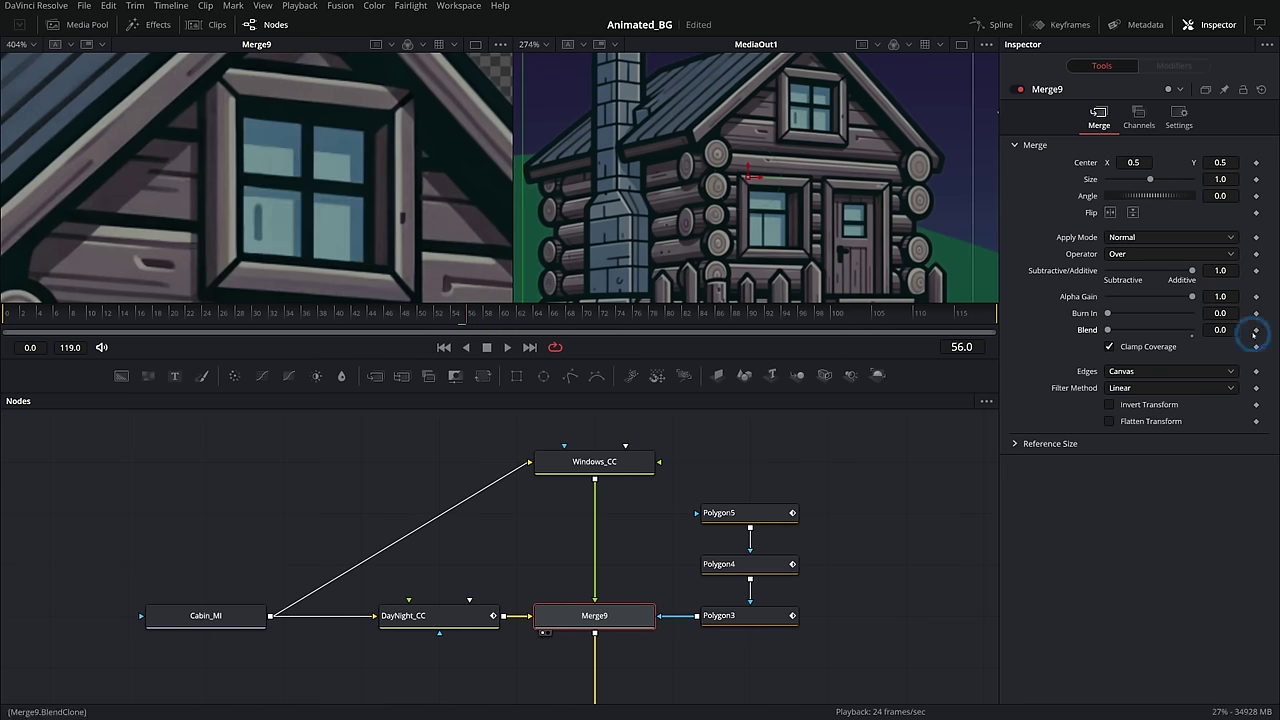
{"action": "left_click", "coordinate": [493, 313]}
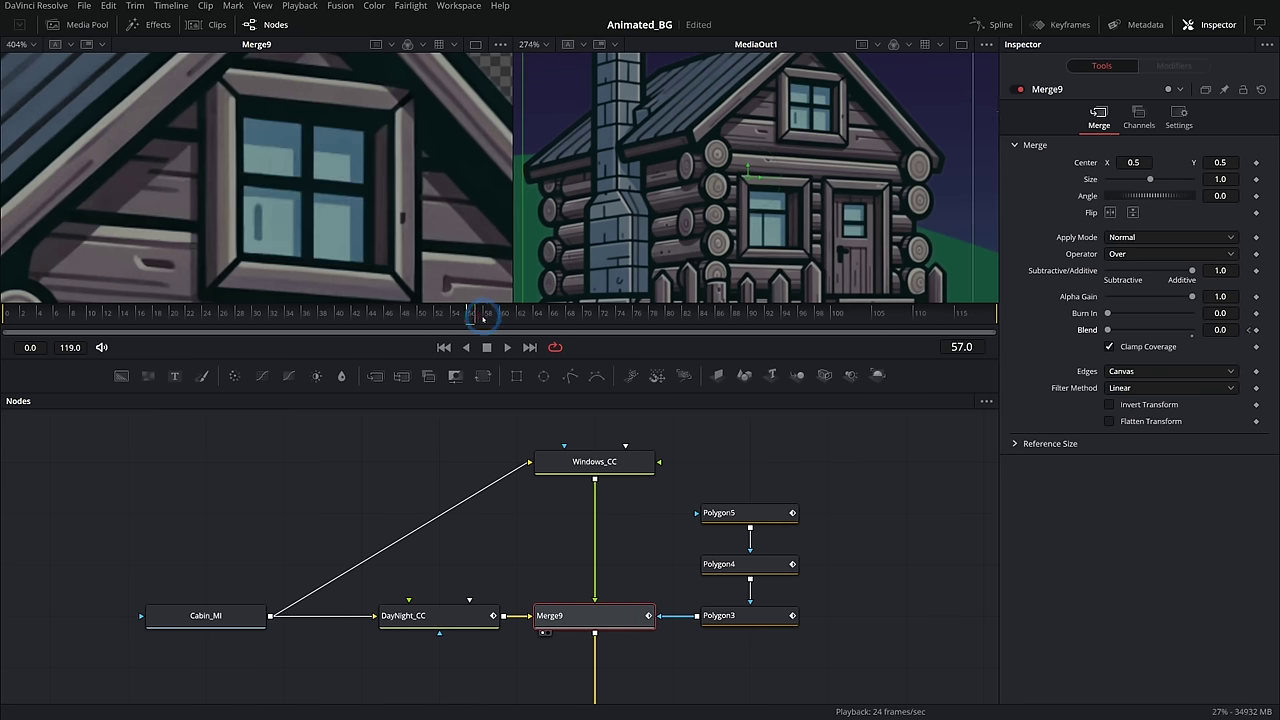
Enlarge the MediaOut1 view and play back the day-to-night animation to check the windows lighting up
{"action": "left_click", "coordinate": [508, 610]}
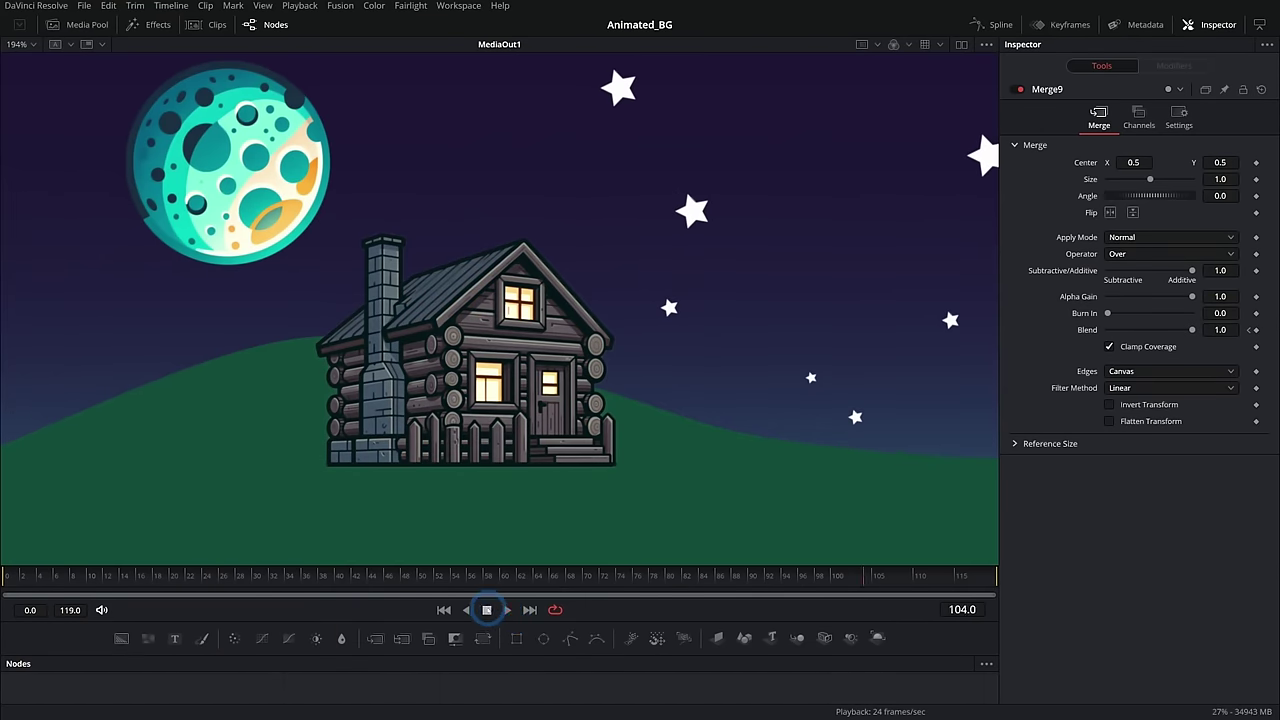
{"action": "left_click", "coordinate": [487, 610]}
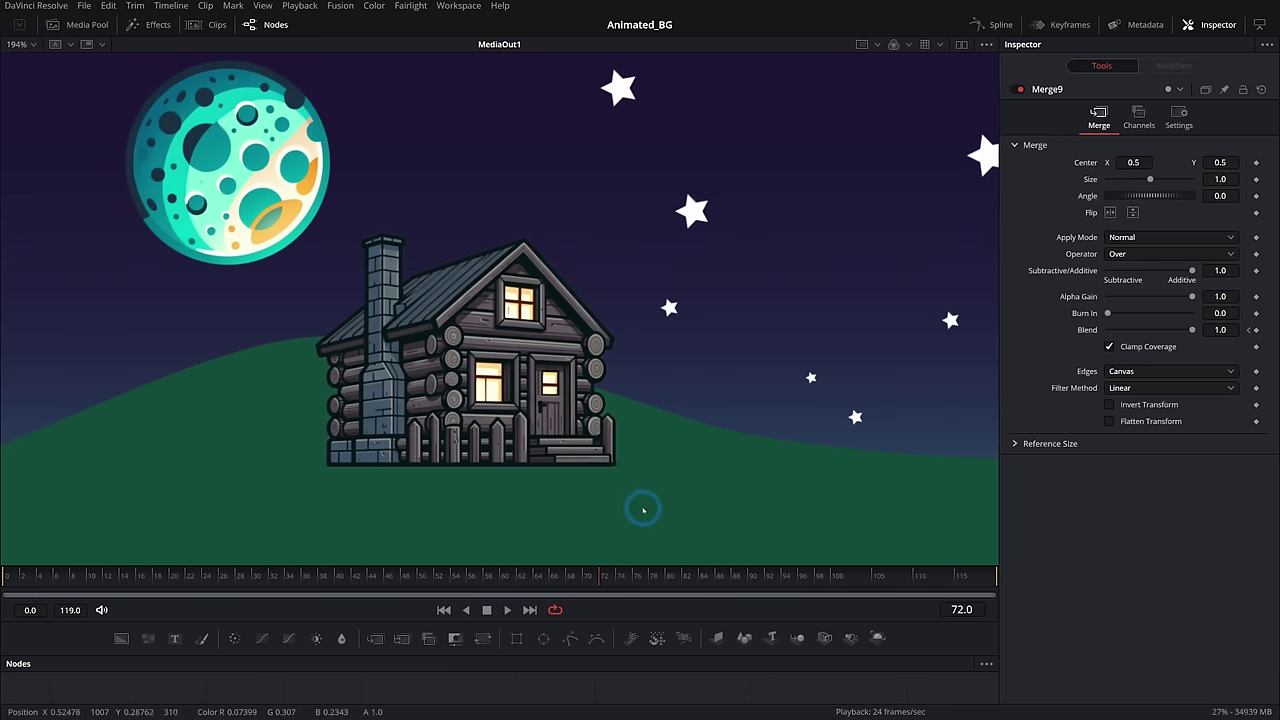
{"action": "left_click", "coordinate": [647, 610]}
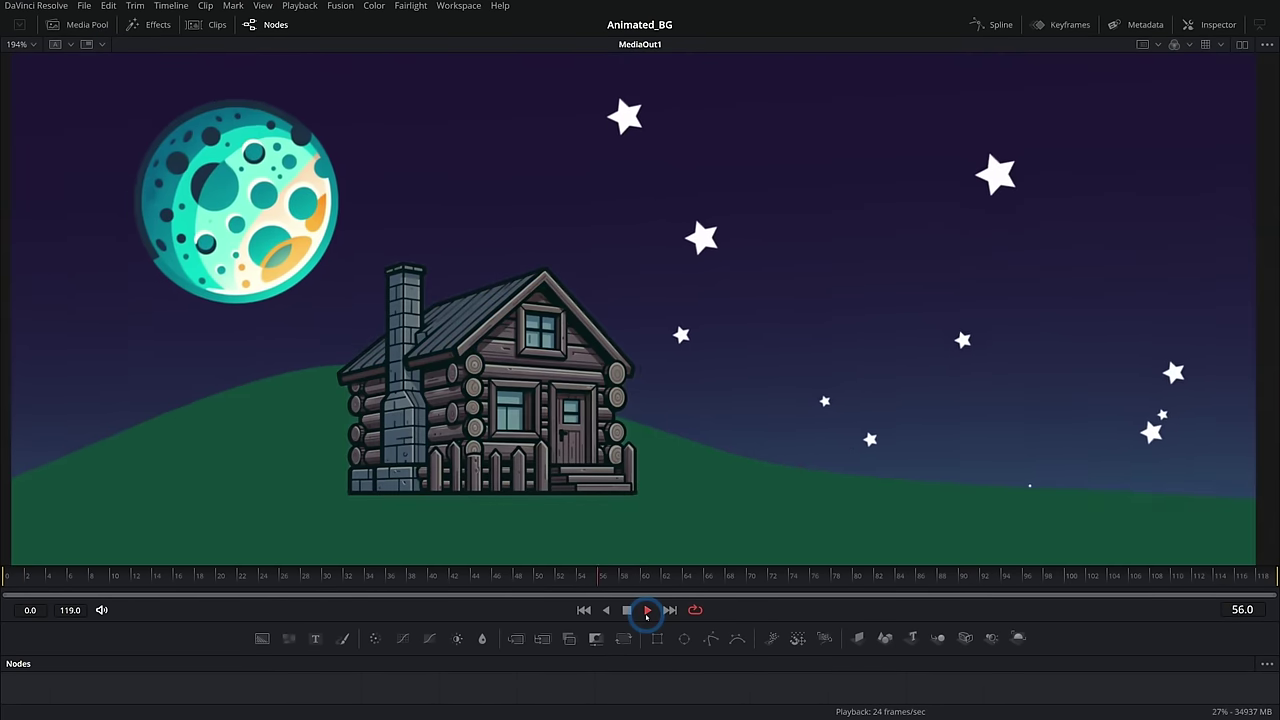
{"action": "left_click", "coordinate": [626, 610]}
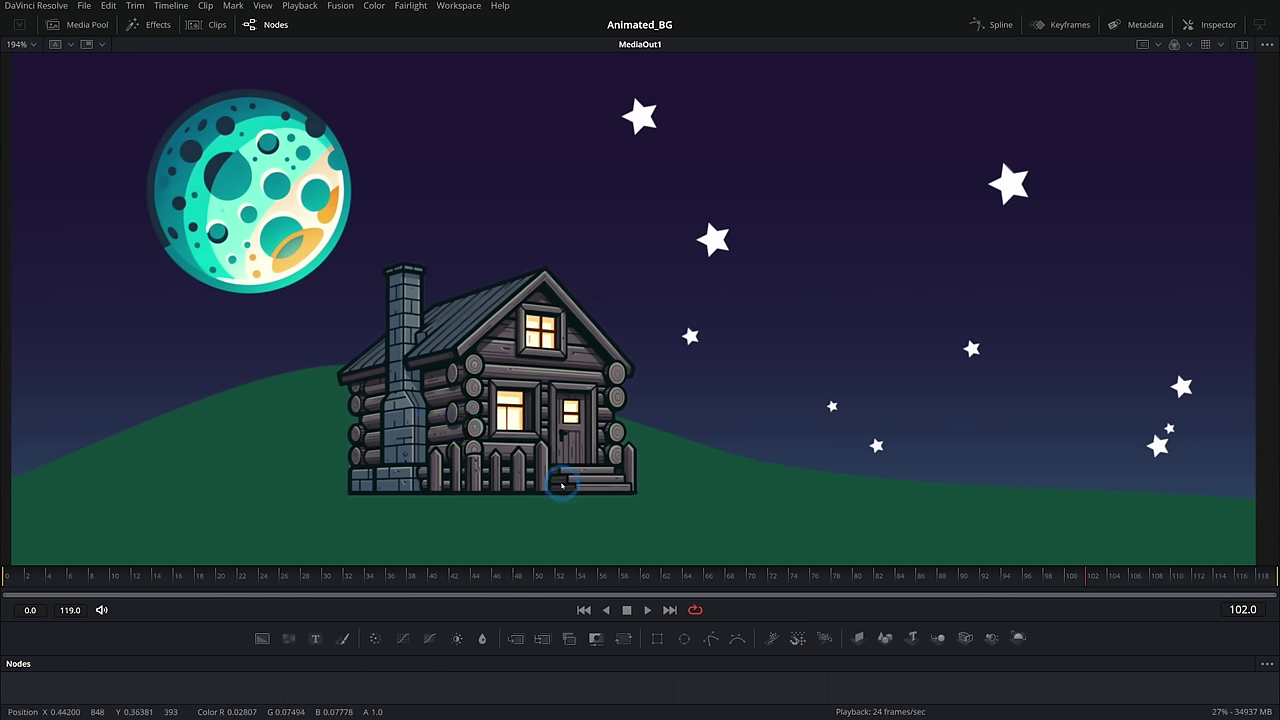
{"action": "left_click", "coordinate": [647, 610]}
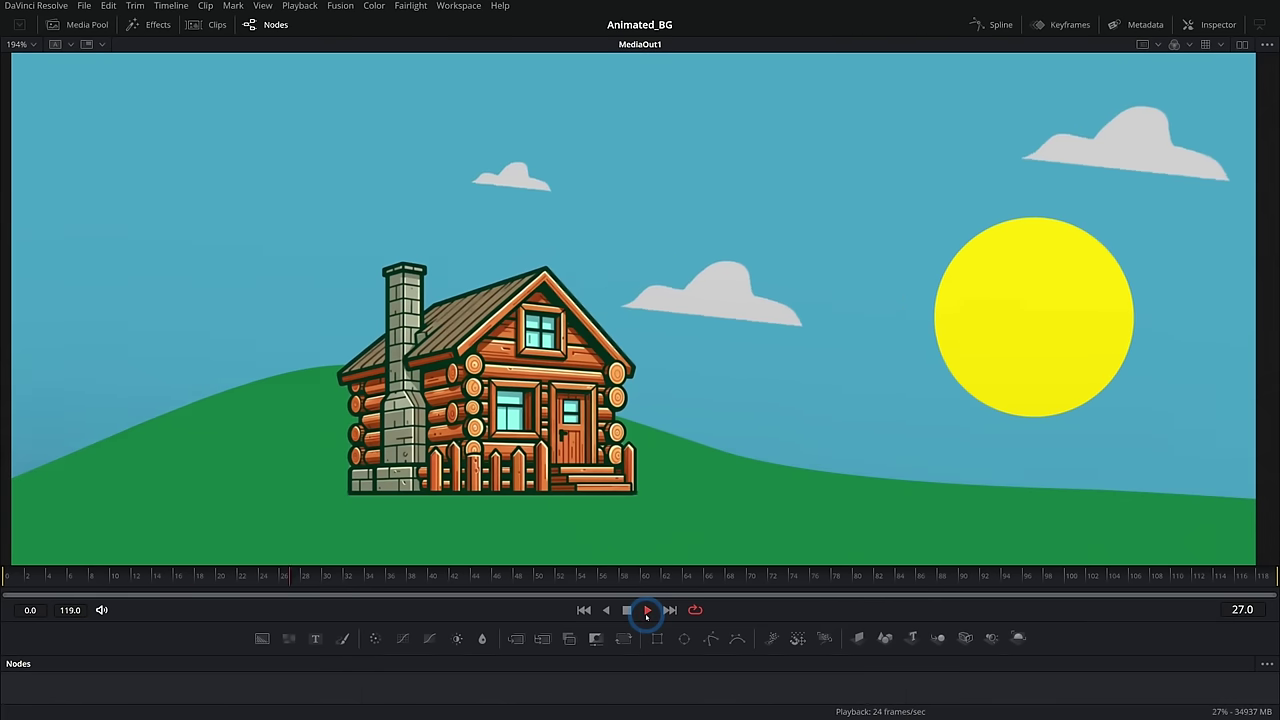